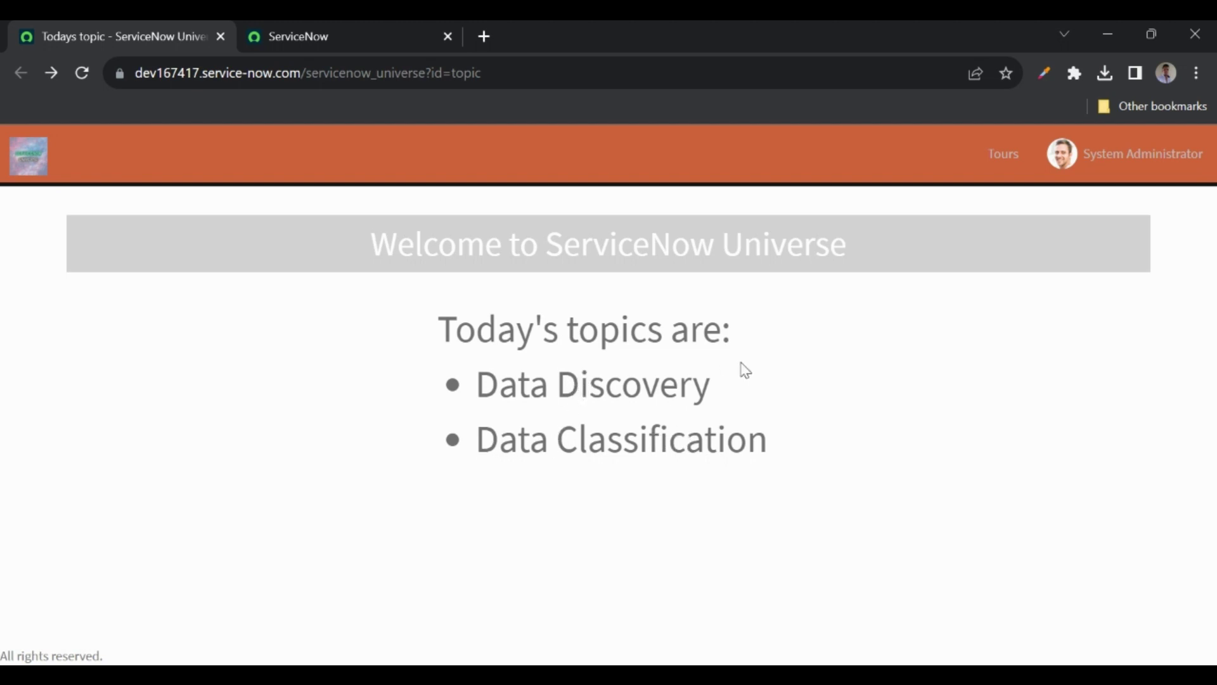
Step: Switch to the ServiceNow home page and open the Plugins module under System Definition in a separate browser tab
left_click_drag(482, 383, 735, 388)
left_click(736, 388)
left_click(302, 37)
left_click(201, 156)
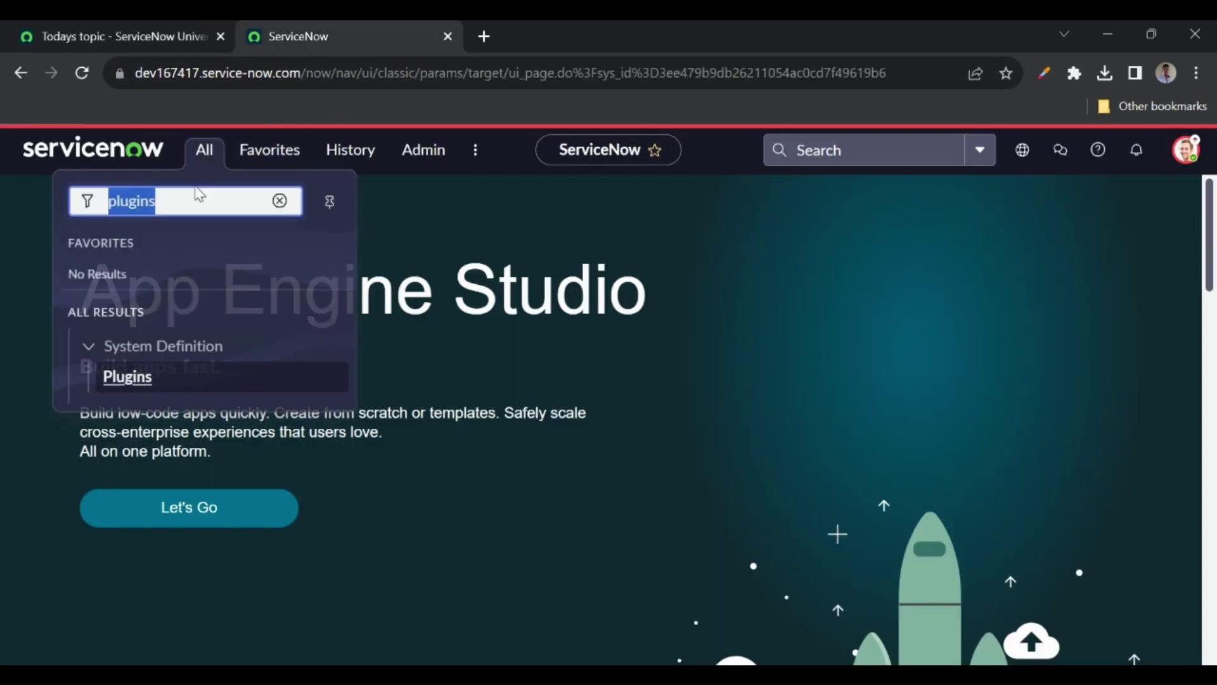
middle_click(120, 377)
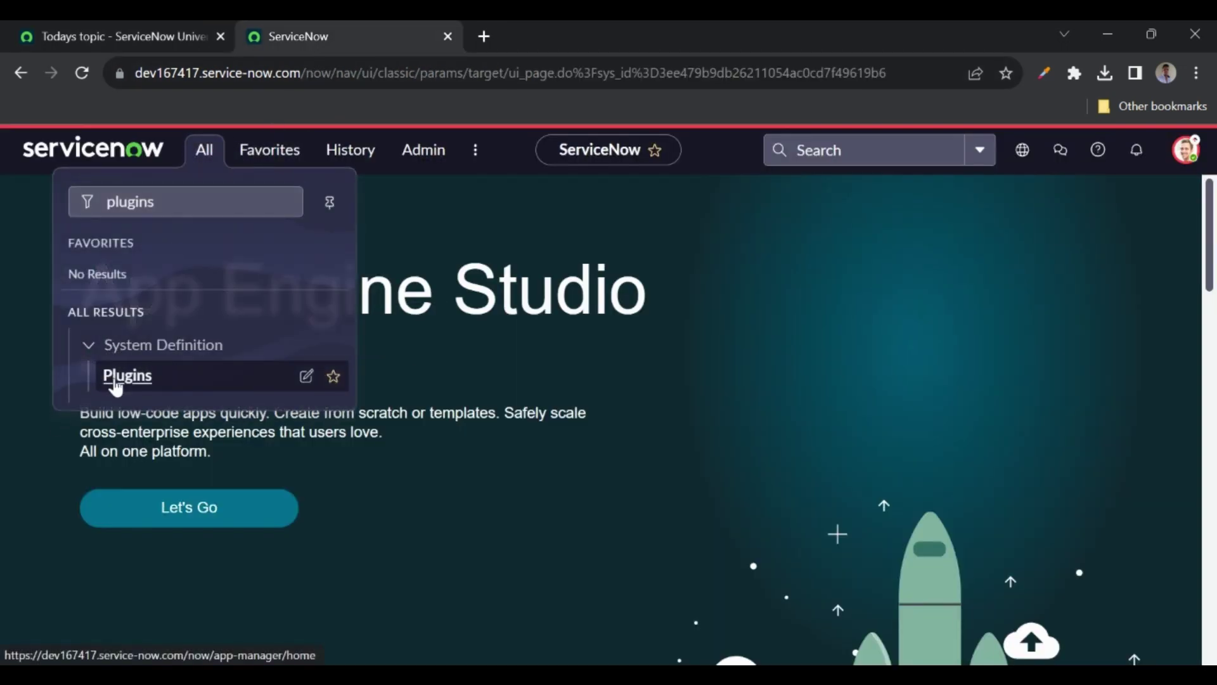
left_click(515, 39)
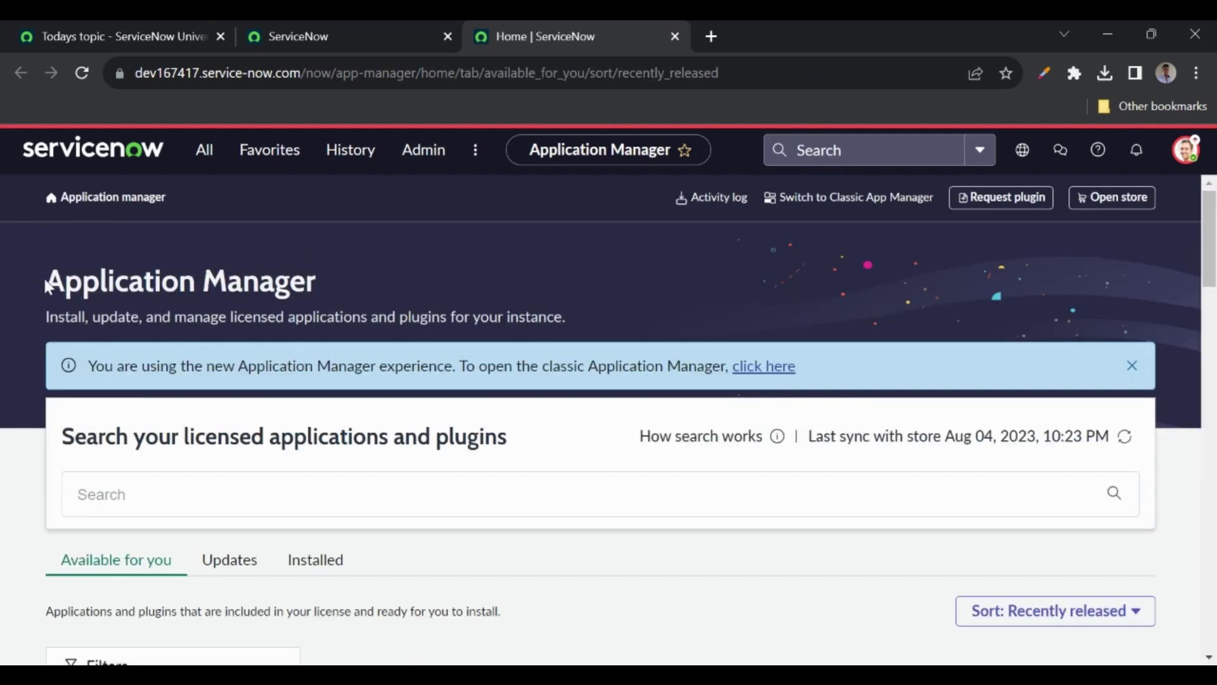
left_click_drag(43, 276, 318, 261)
left_click(343, 268)
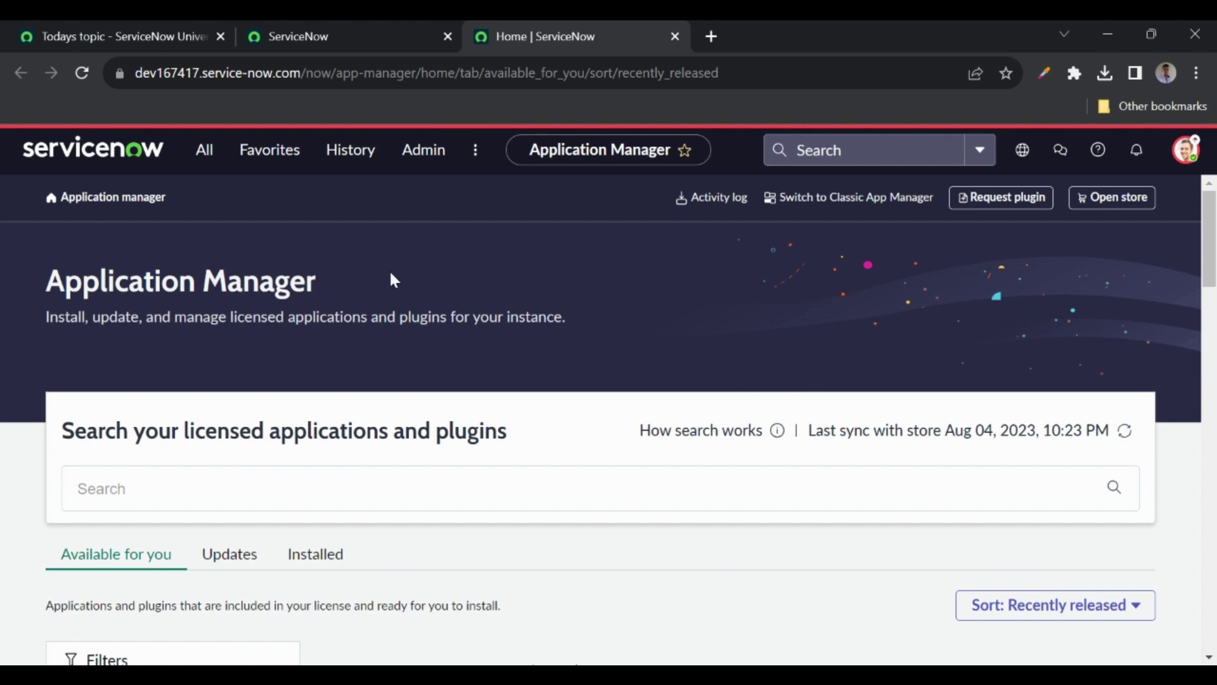
Step: Search the Application Manager for sn_data_discovery and show the matching installed applications
left_click(155, 480)
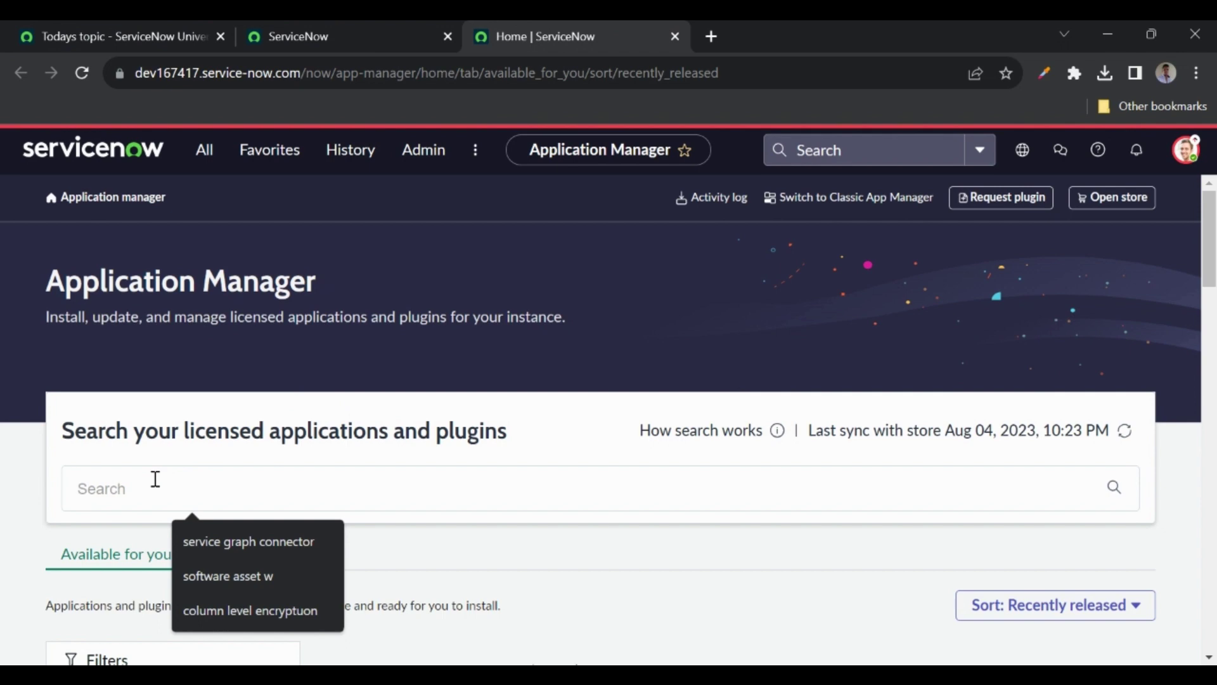
type("sn_da")
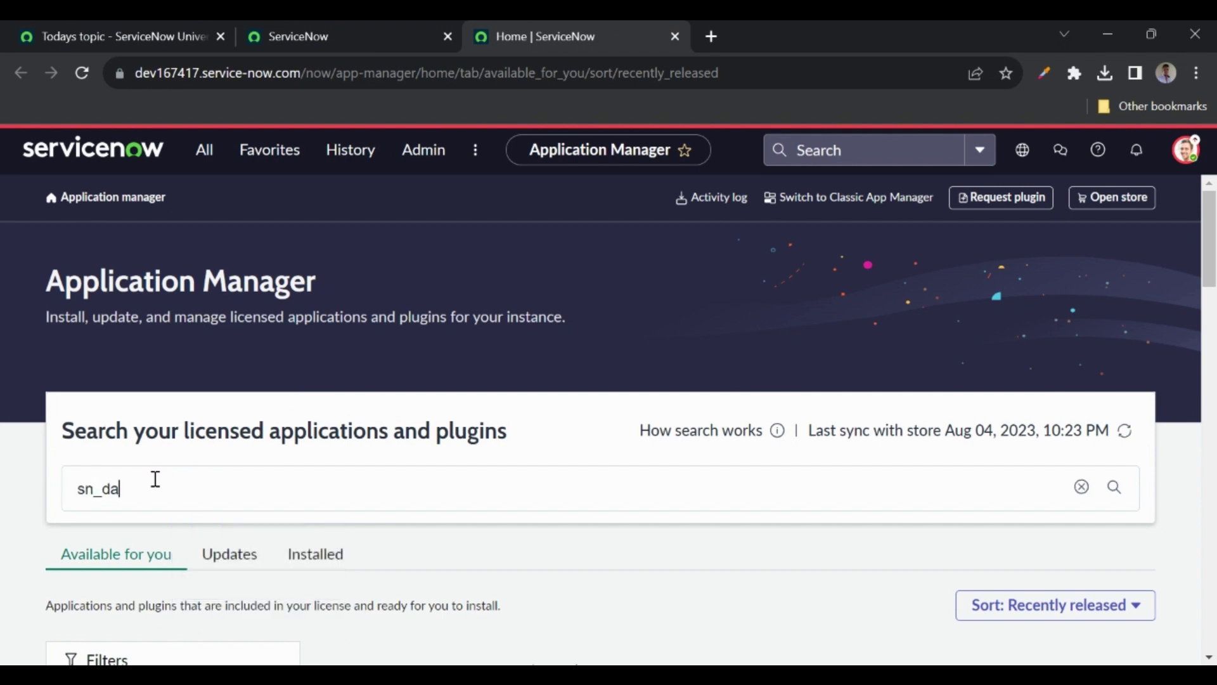
type("ta_discovery")
key("Return")
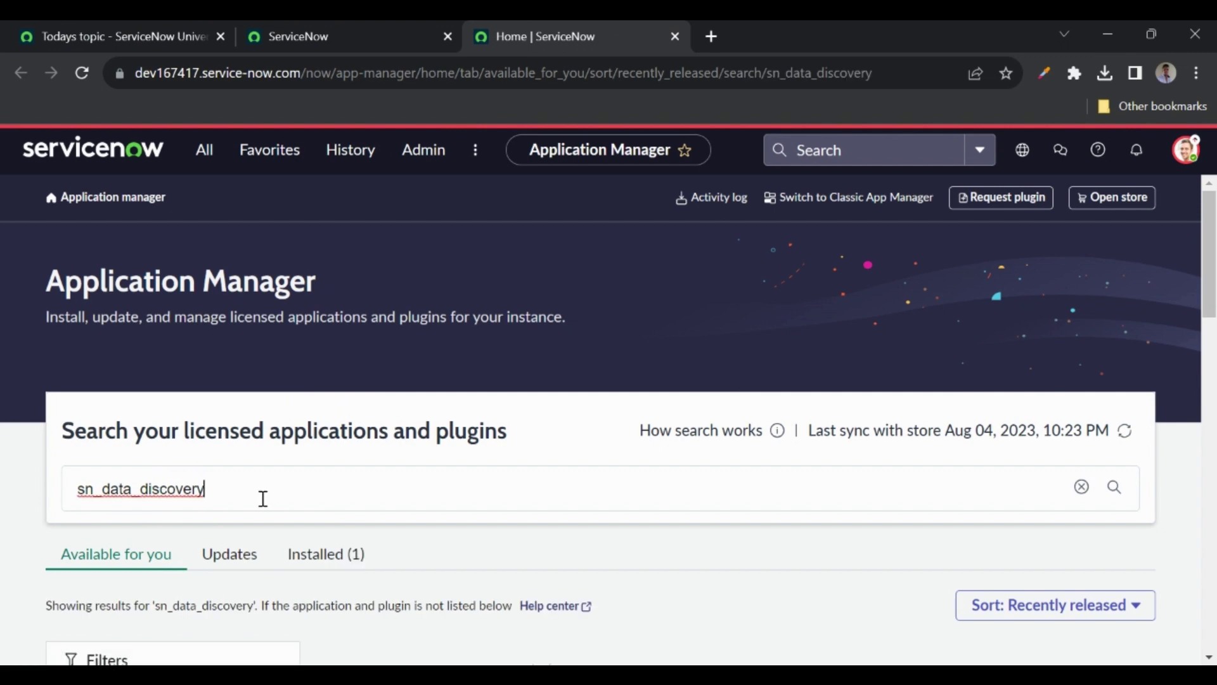
scroll(298, 490, "down", 1)
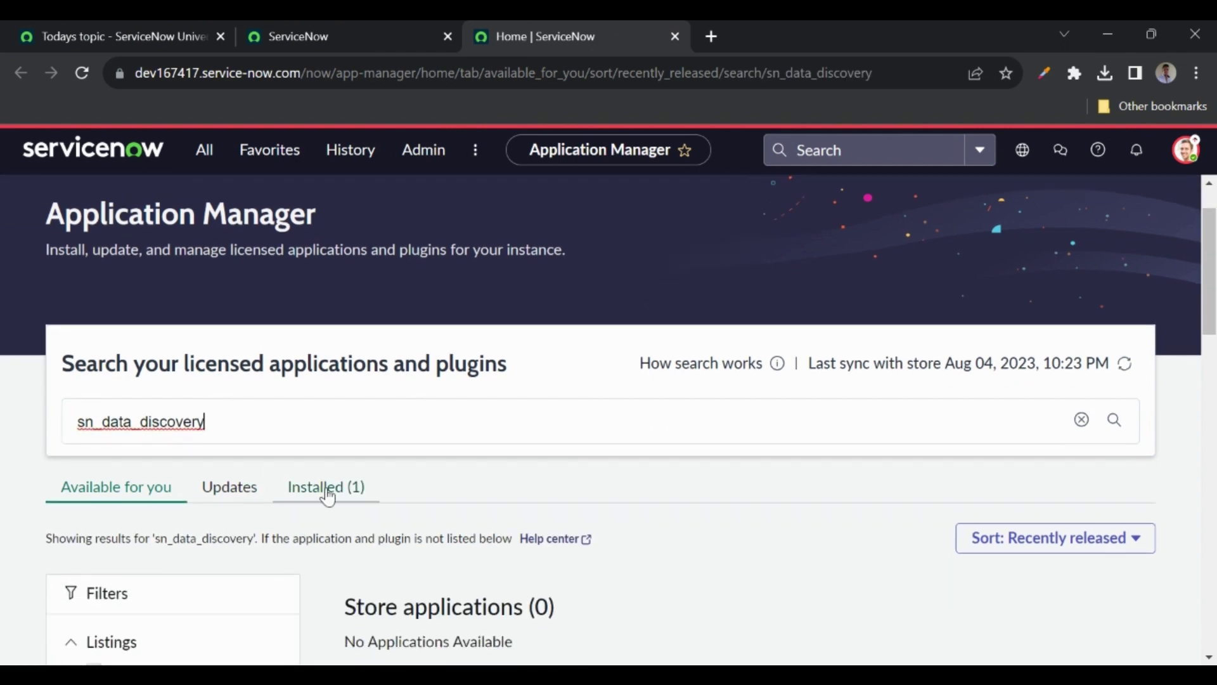
left_click(326, 494)
scroll(437, 469, "down", 2)
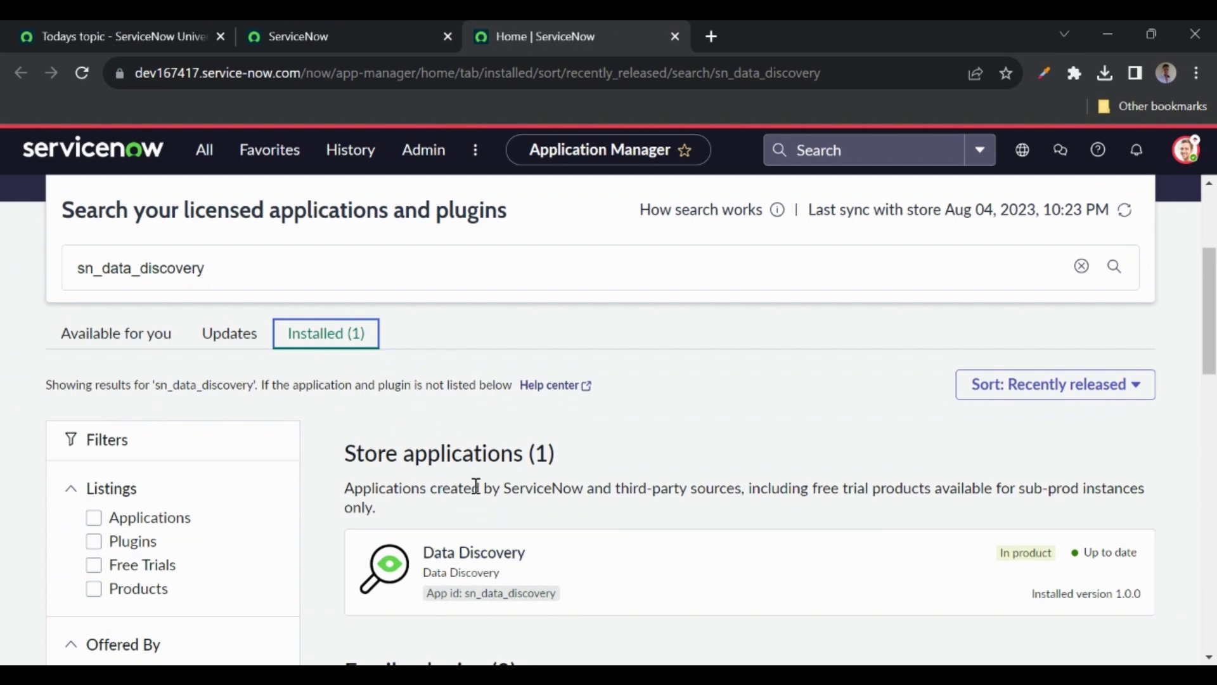
Step: Open the Data Discovery application's details, review its system requirements and dependencies, and close the page
left_click(631, 555)
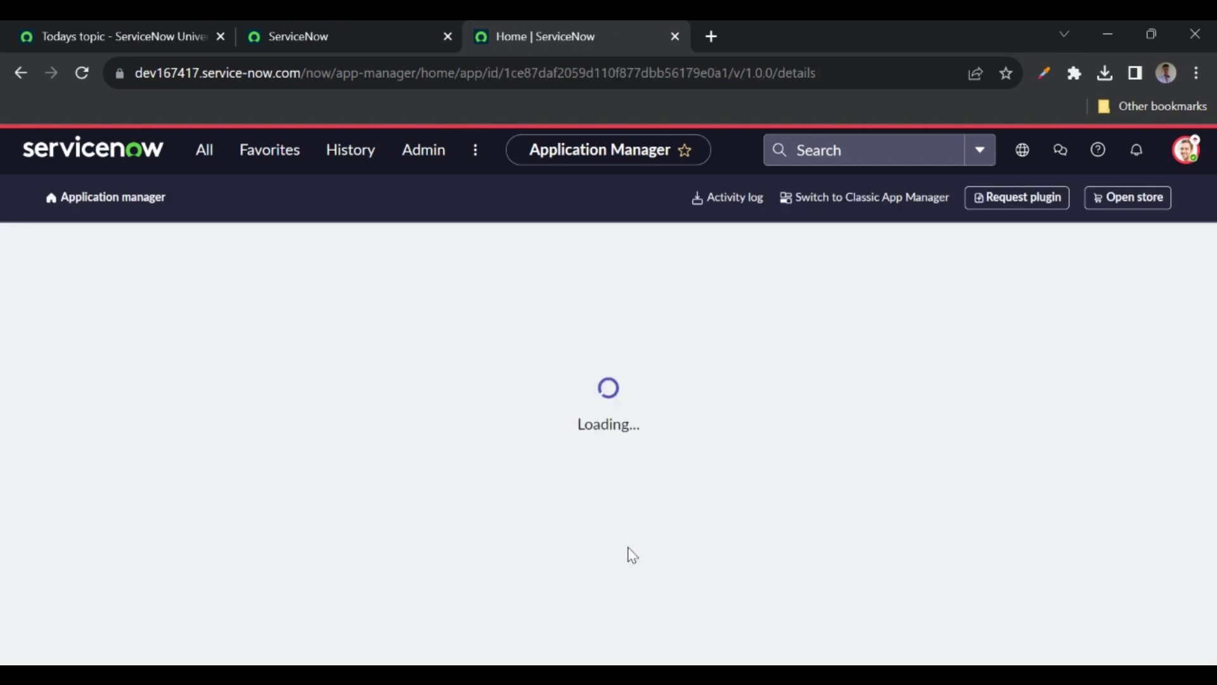
scroll(633, 555, "down", 10)
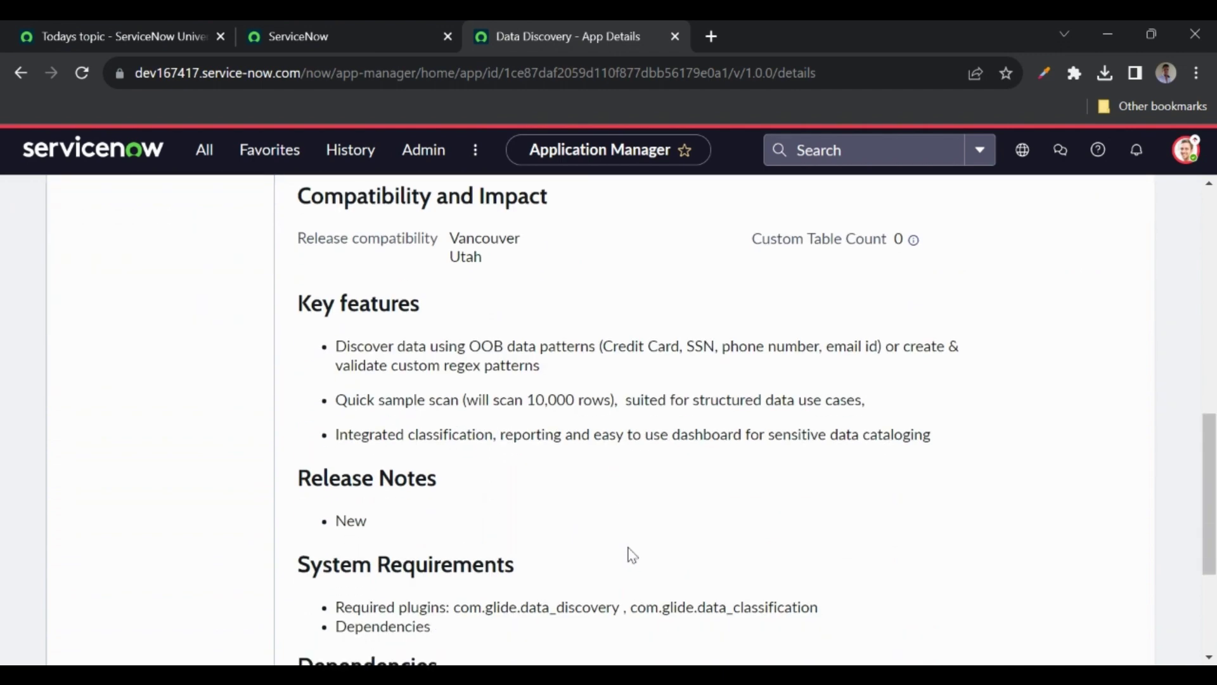
scroll(632, 555, "down", 4)
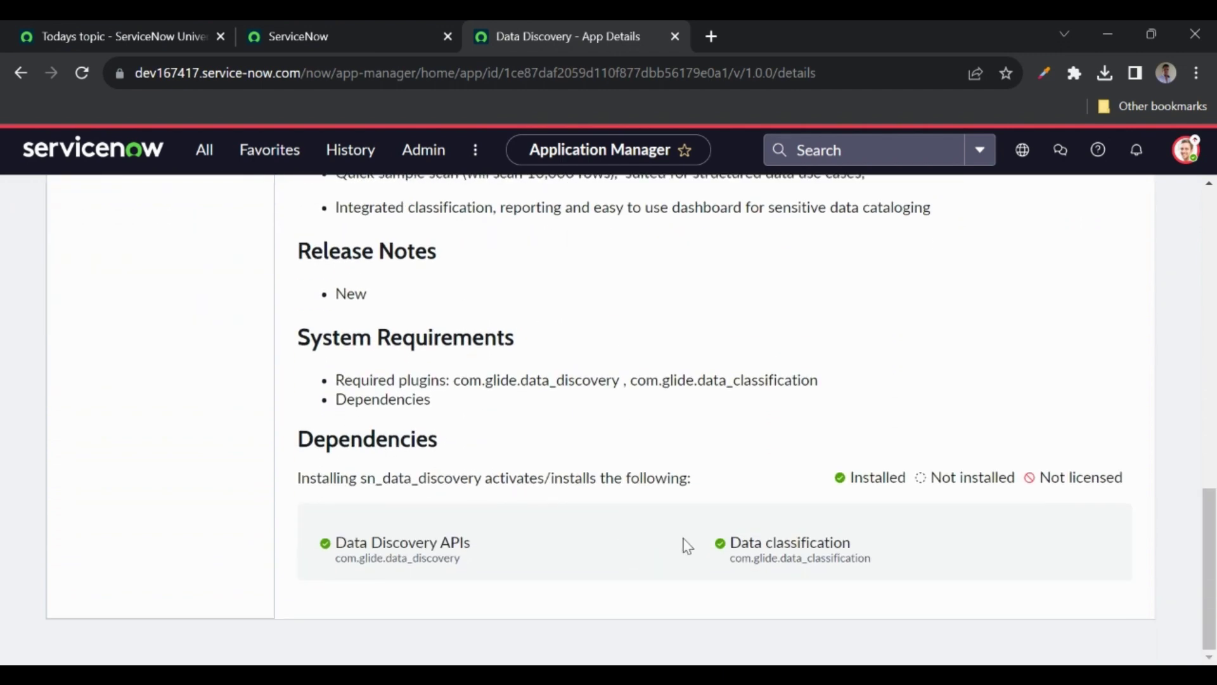
left_click_drag(856, 543, 736, 542)
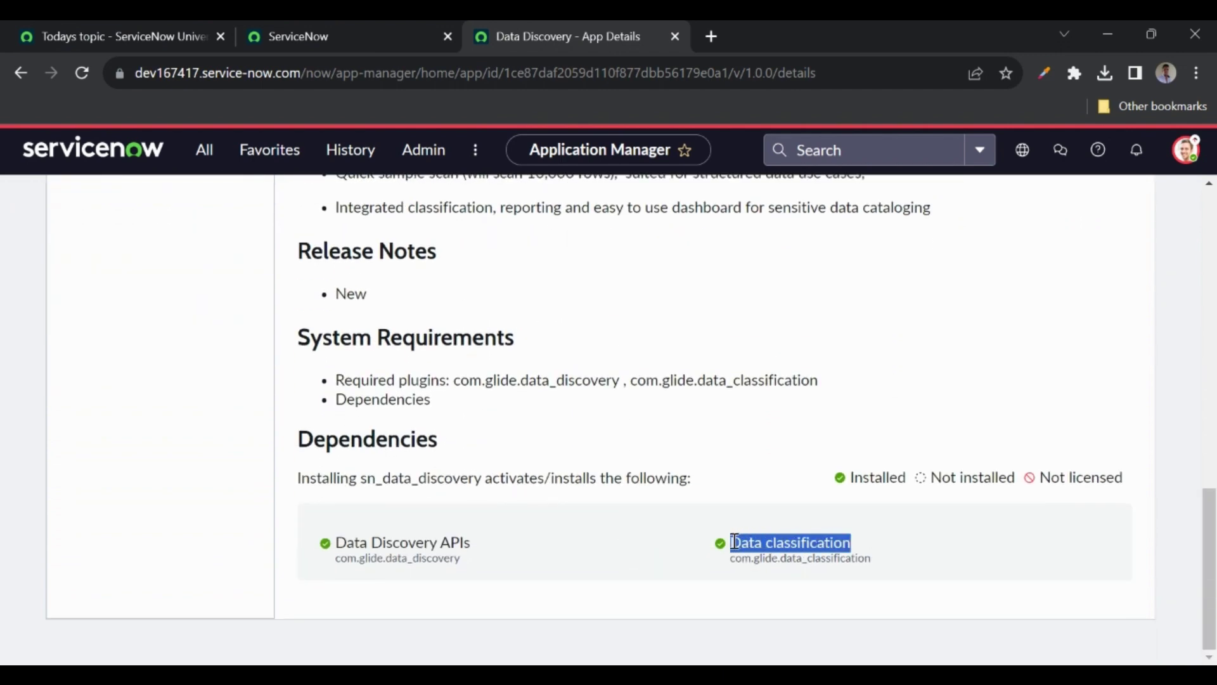
left_click(675, 36)
Step: Find the data discovery modules in the navigator, open the Data Discovery (Classic) Dashboard and look through its widgets
left_click(202, 151)
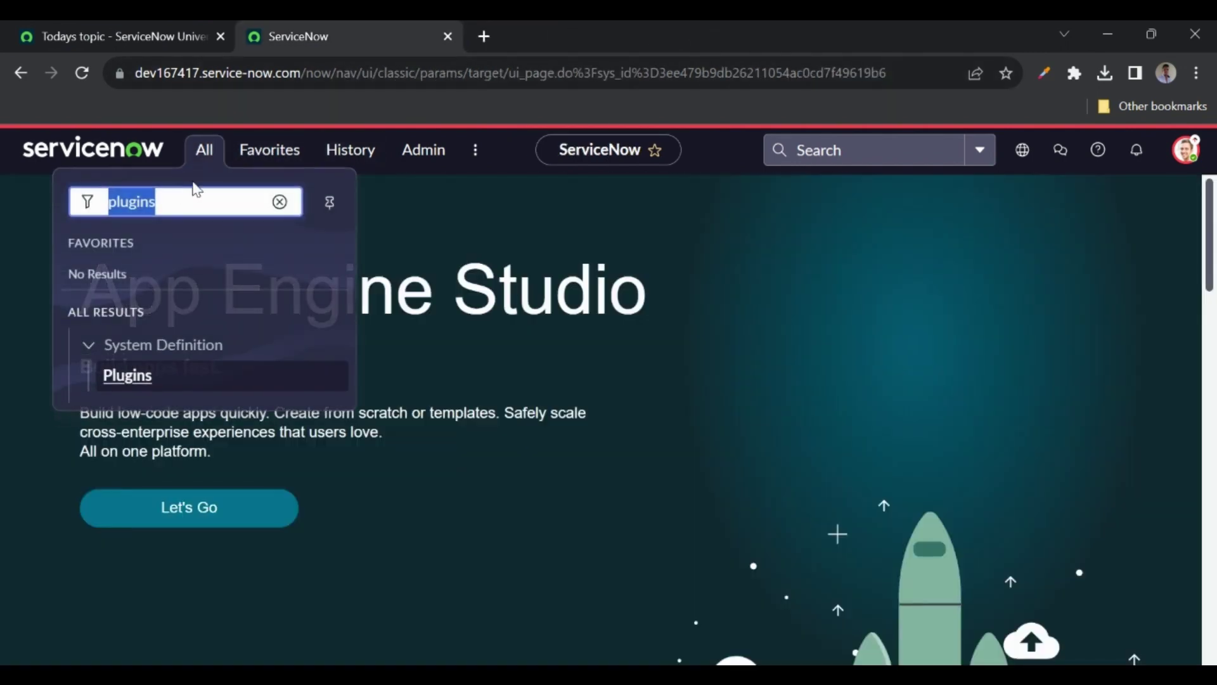
type("data di")
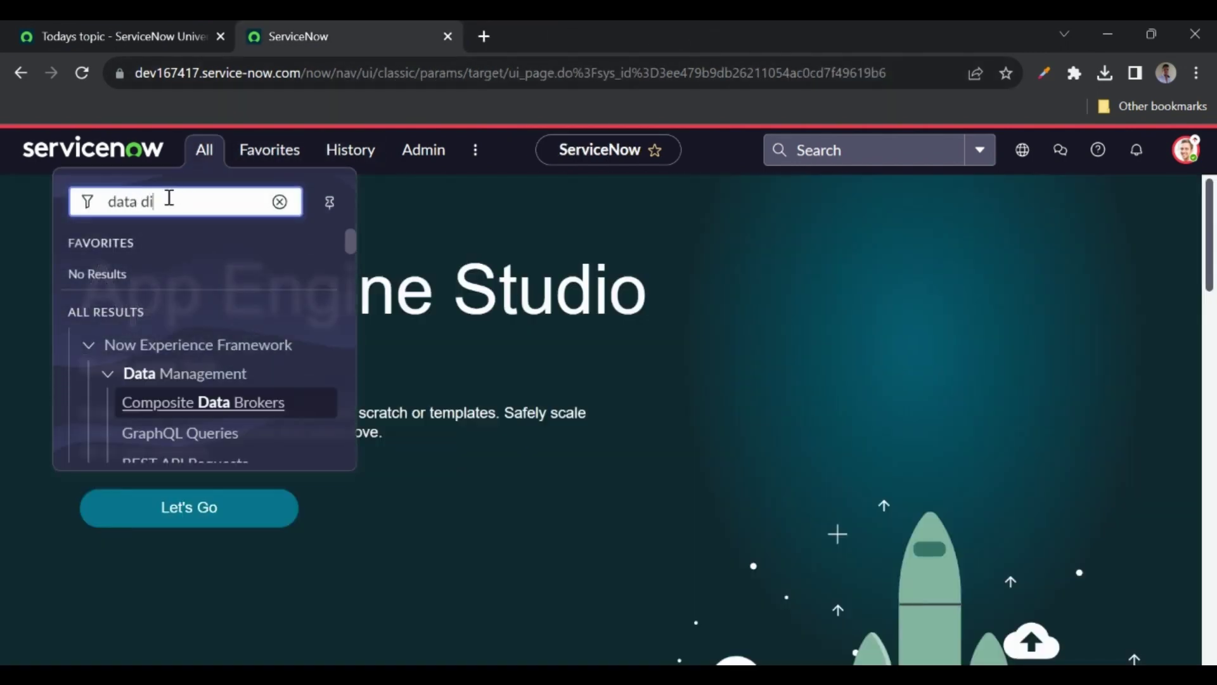
type("sco")
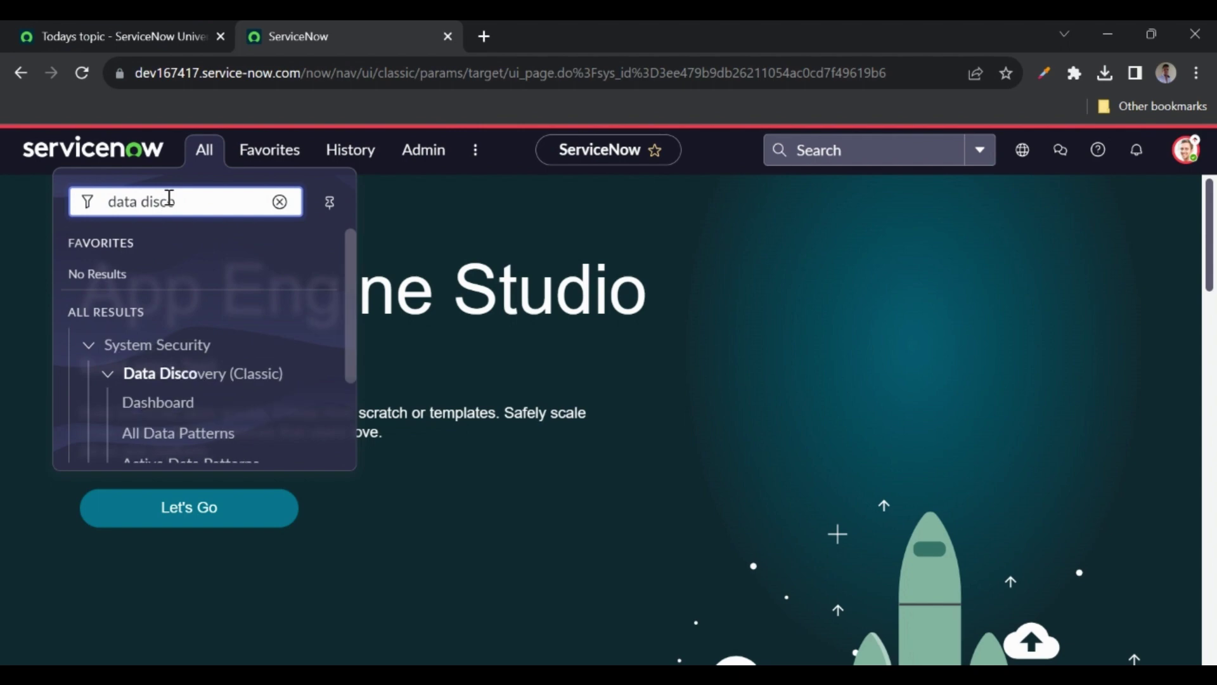
type("very")
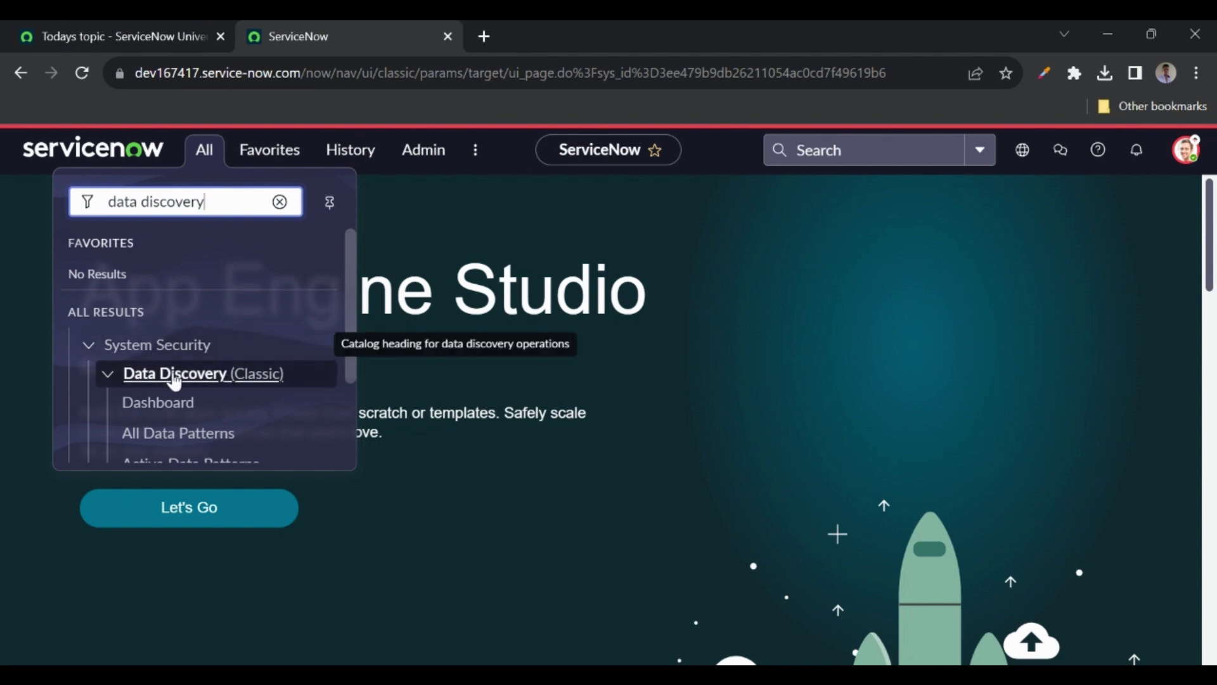
scroll(175, 380, "down", 2)
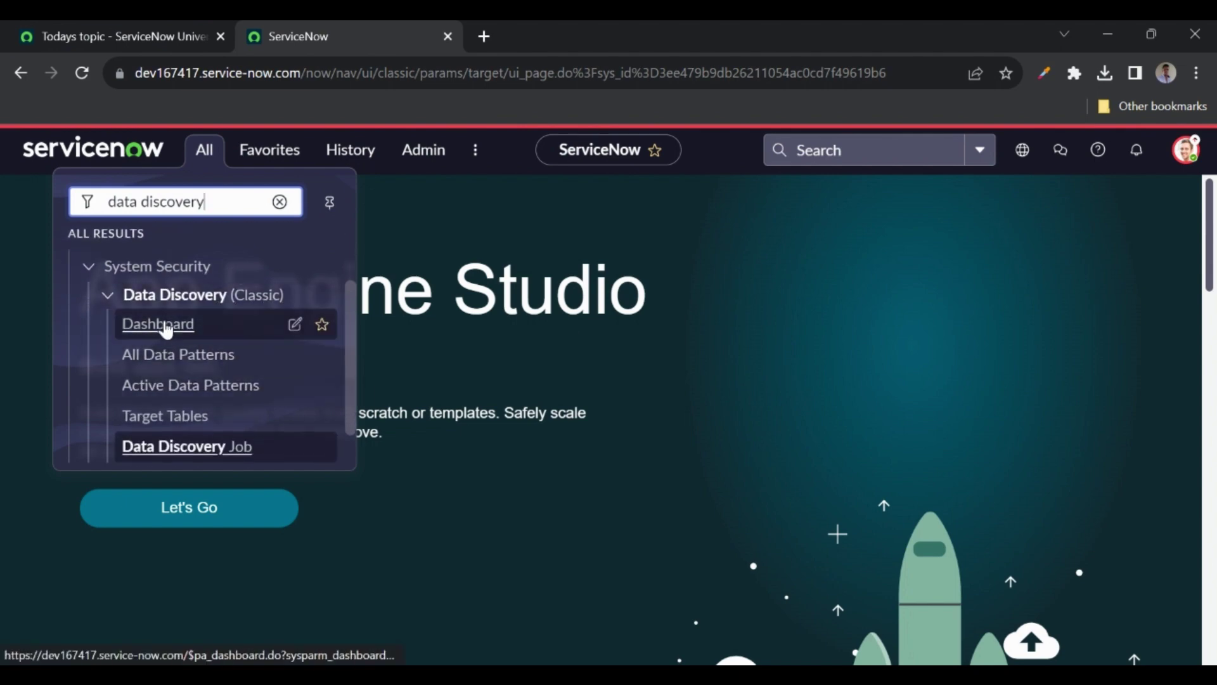
left_click(170, 316)
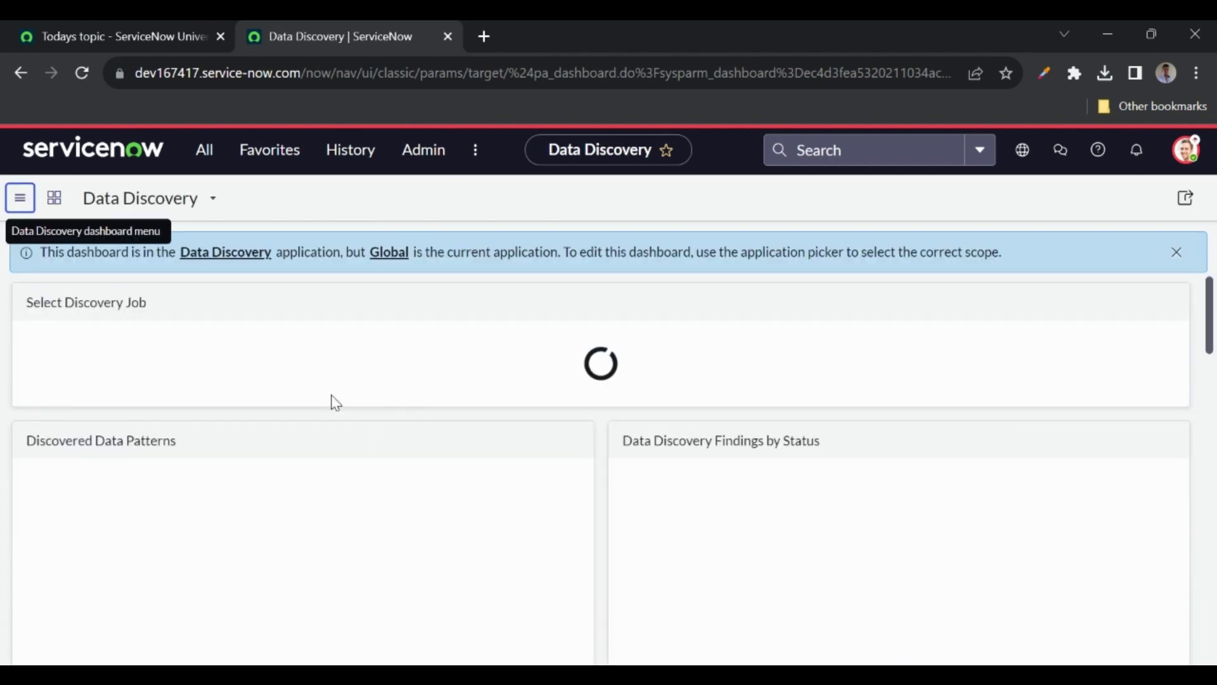
scroll(384, 457, "down", 2)
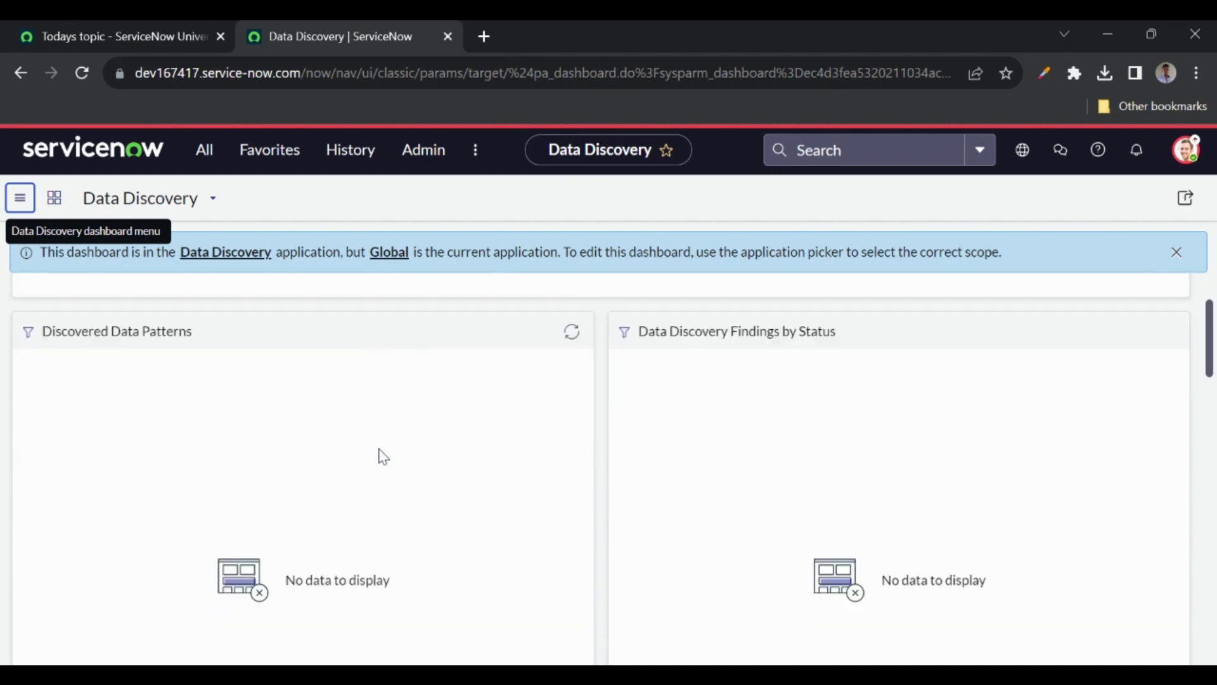
scroll(384, 456, "down", 6)
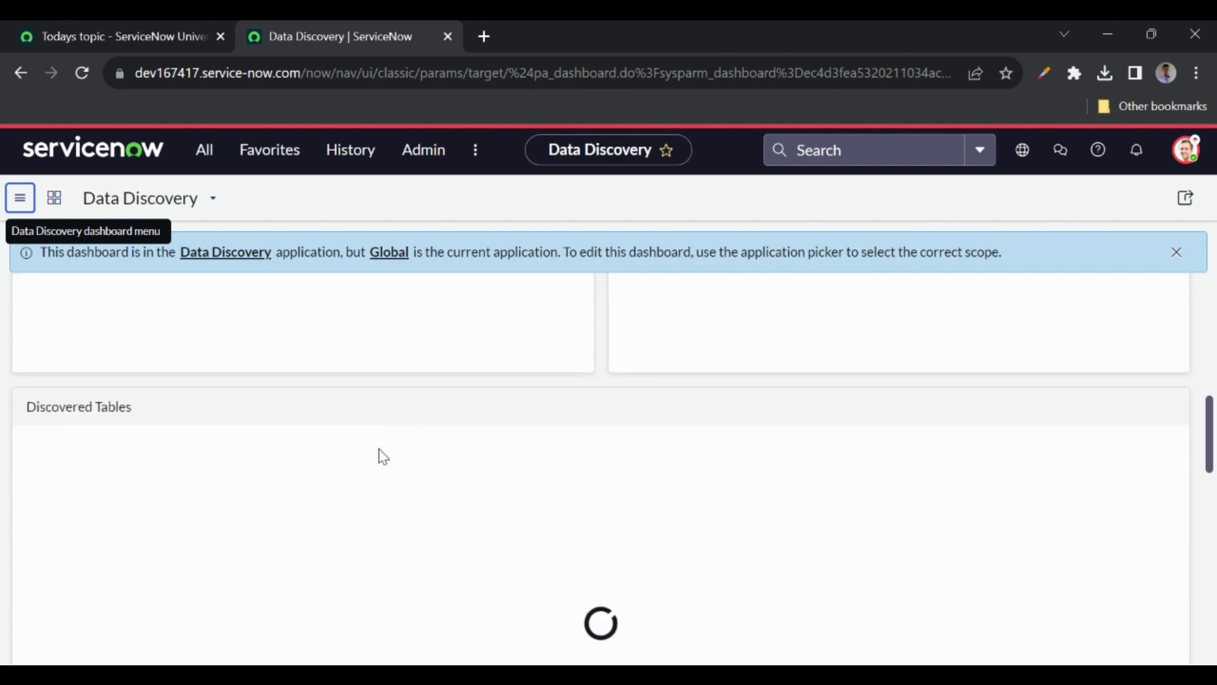
scroll(383, 457, "up", 4)
scroll(384, 457, "up", 2)
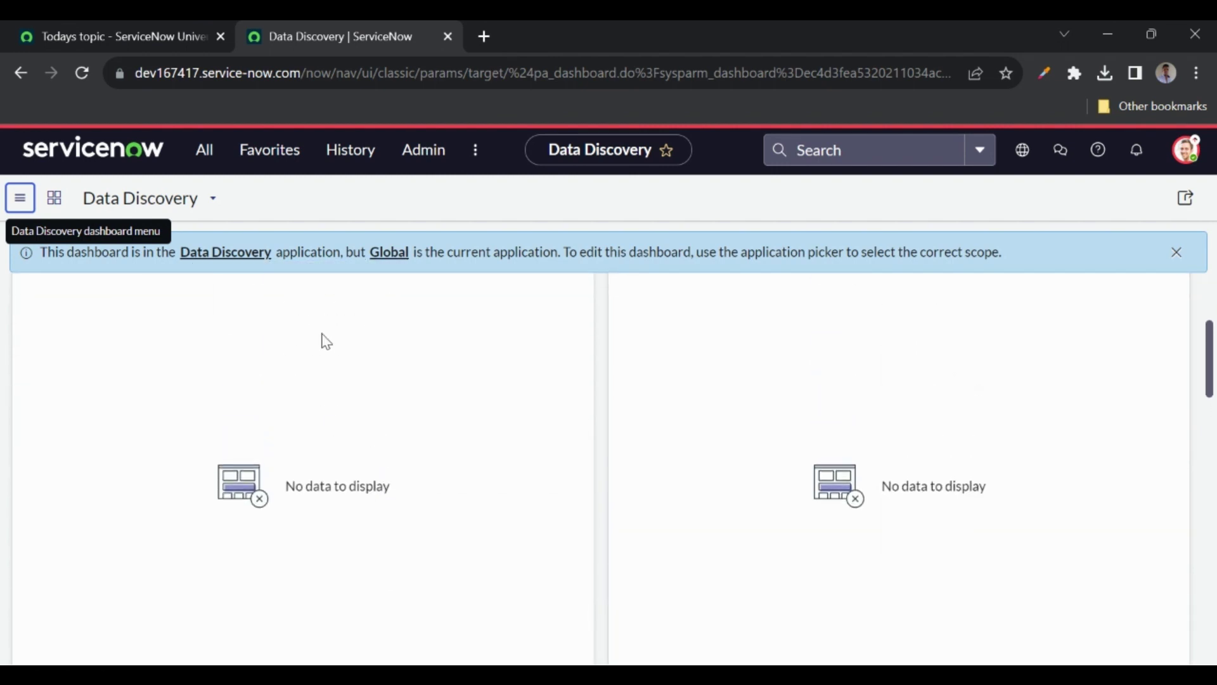
Step: Open the All Data Patterns list and examine the Credit Card - American Express expression and the Email pattern
left_click(204, 166)
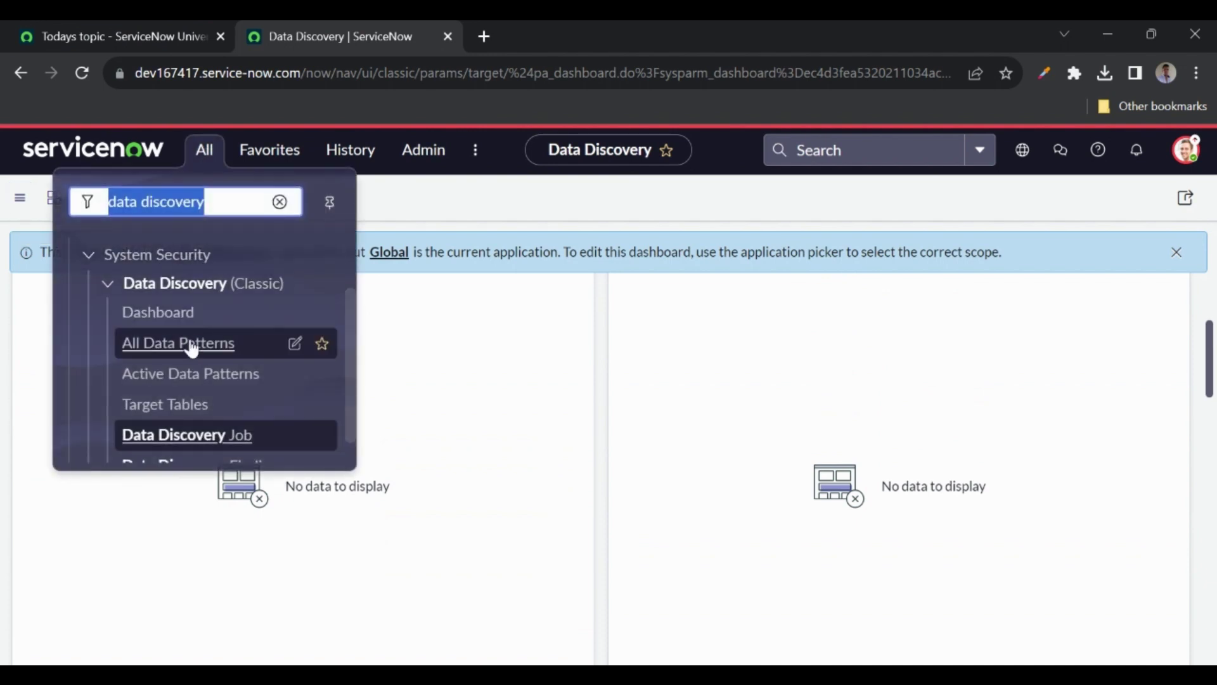
left_click(187, 345)
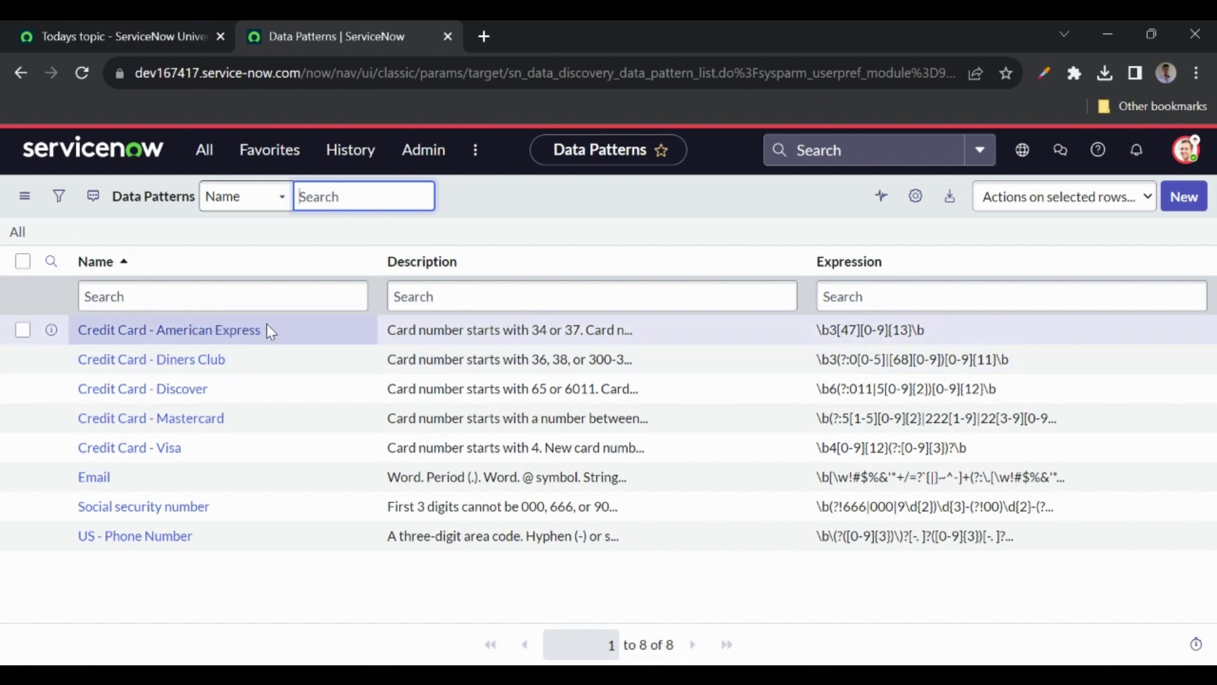
left_click_drag(936, 326, 819, 336)
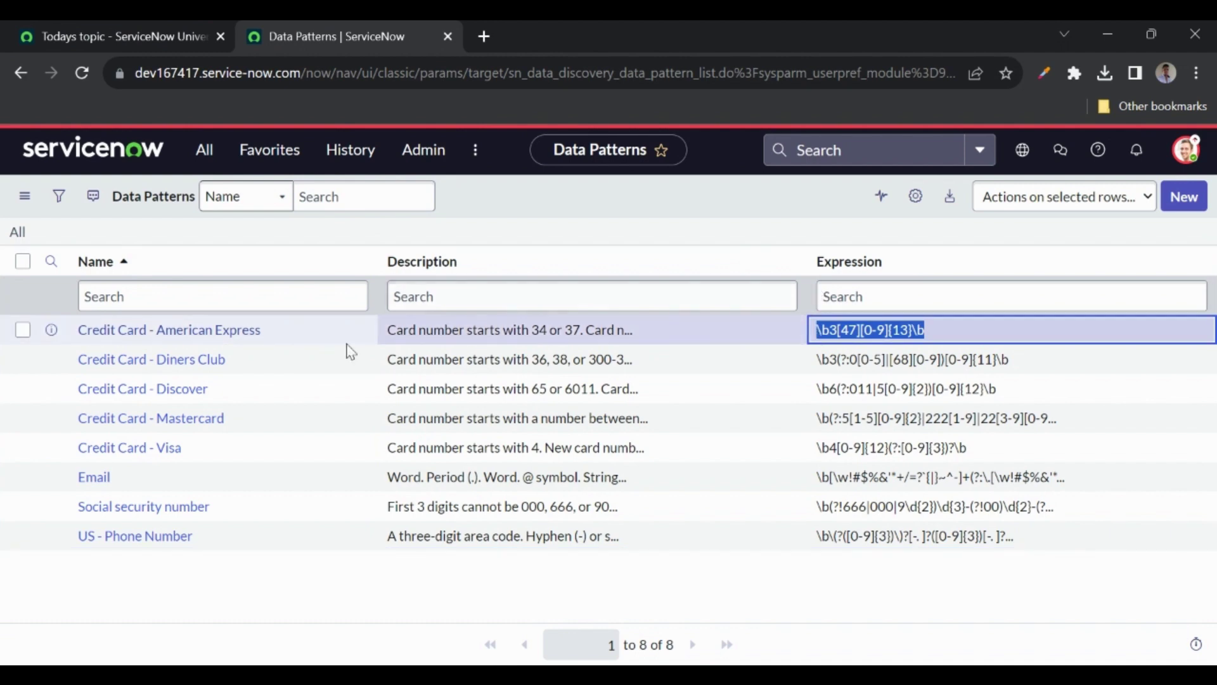
left_click_drag(76, 477, 118, 477)
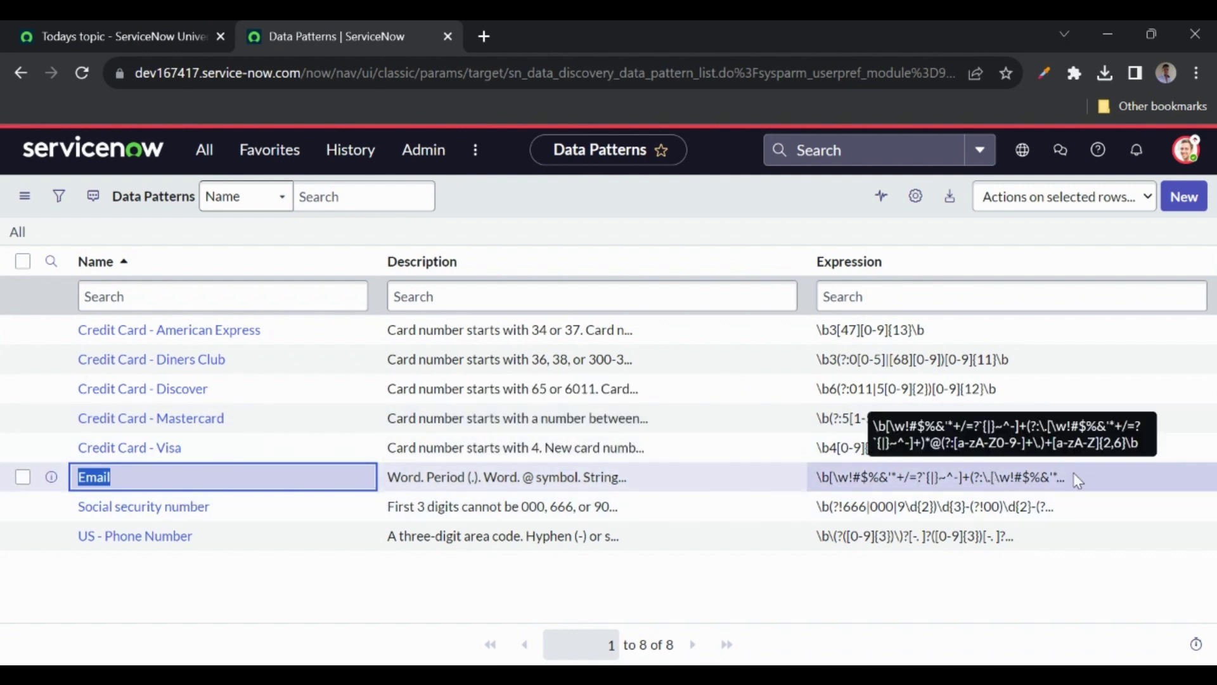
left_click(647, 589)
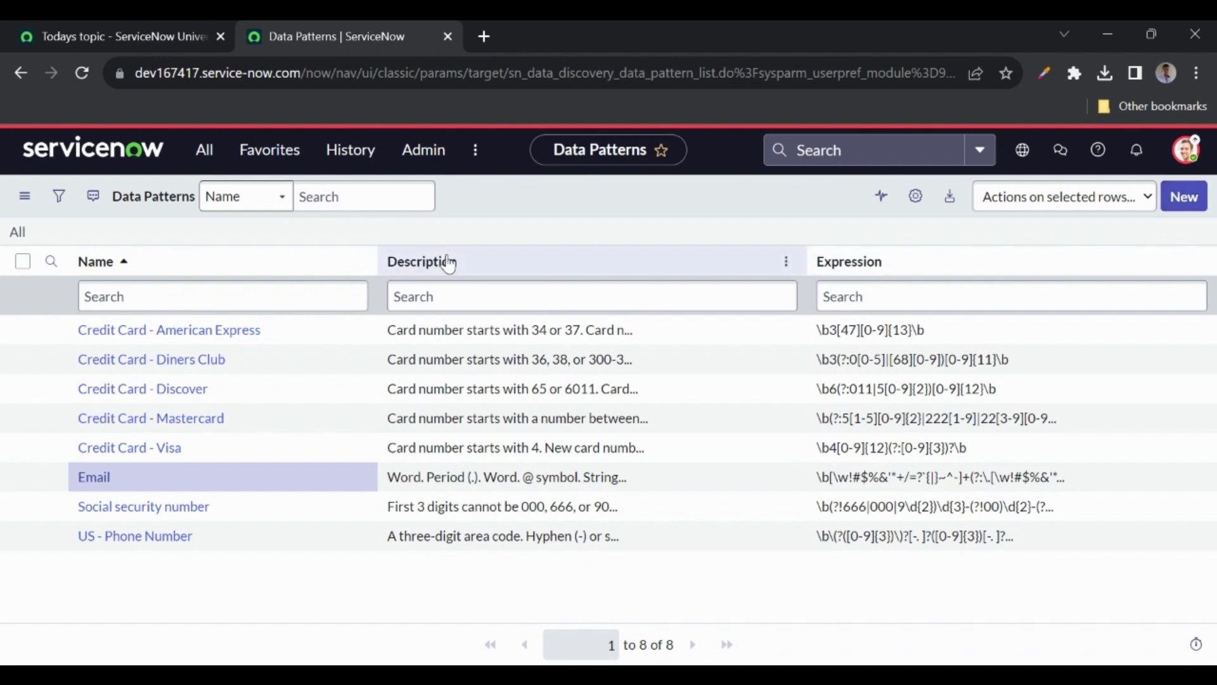
Step: Open Active Data Patterns in a separate browser tab and compare it with the full Data Patterns list
left_click(202, 156)
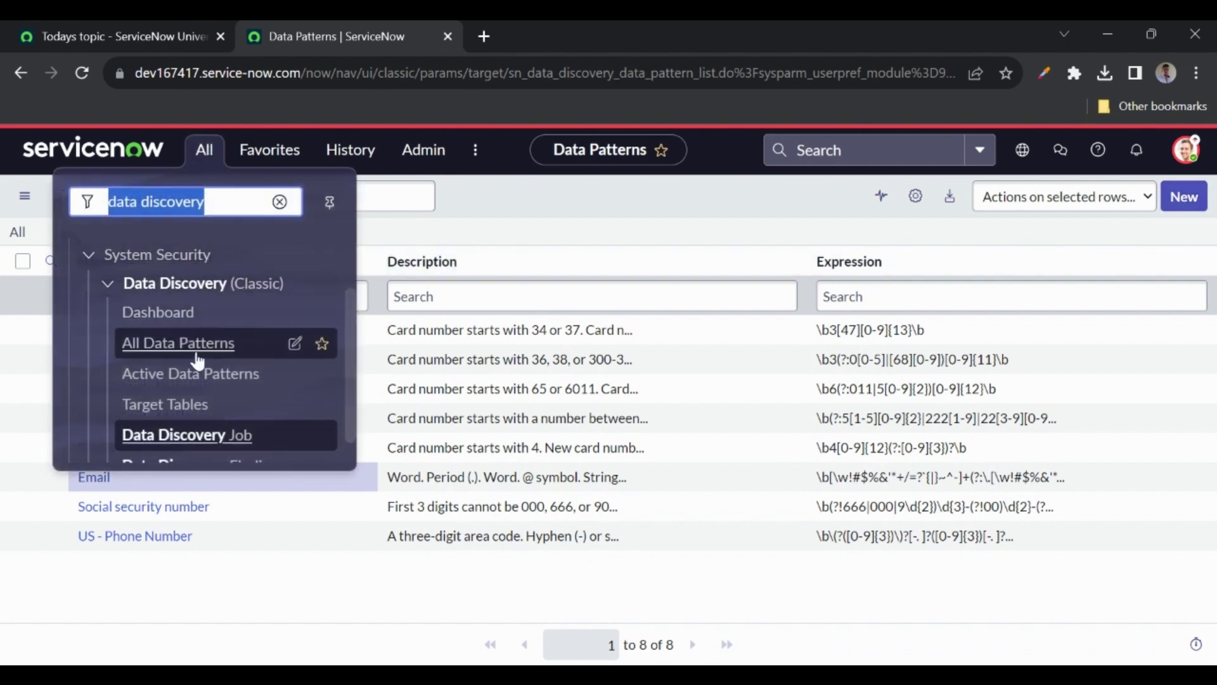
middle_click(184, 373)
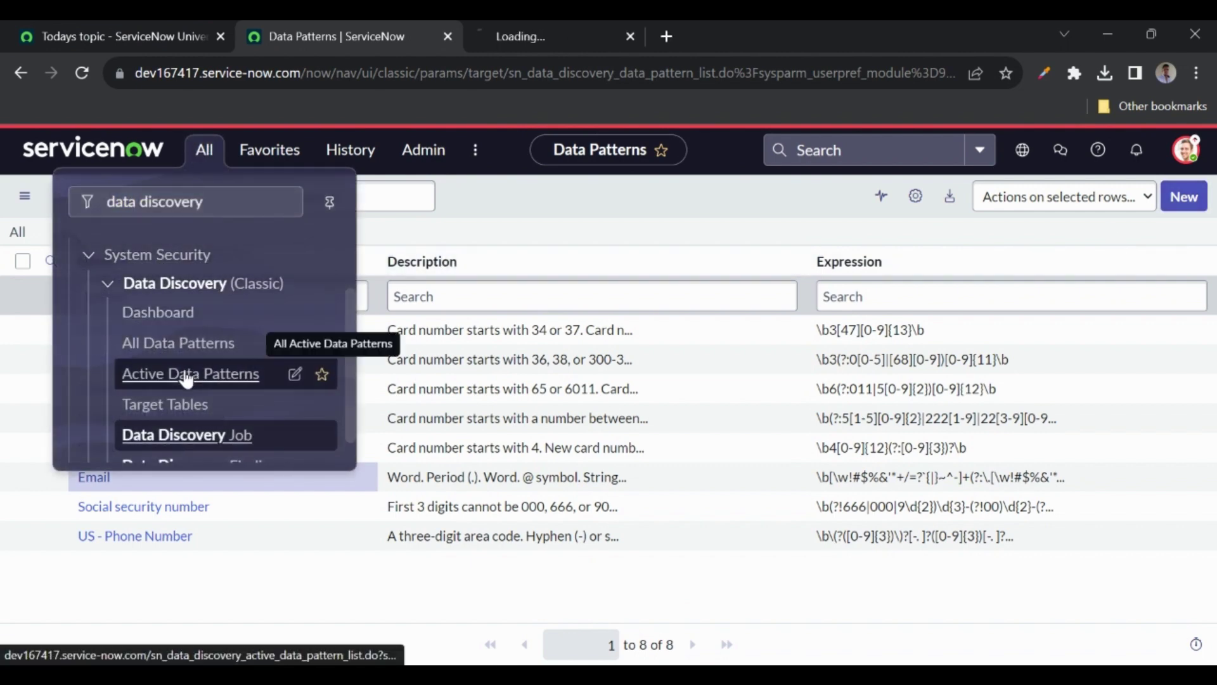
left_click(542, 25)
left_click(370, 36)
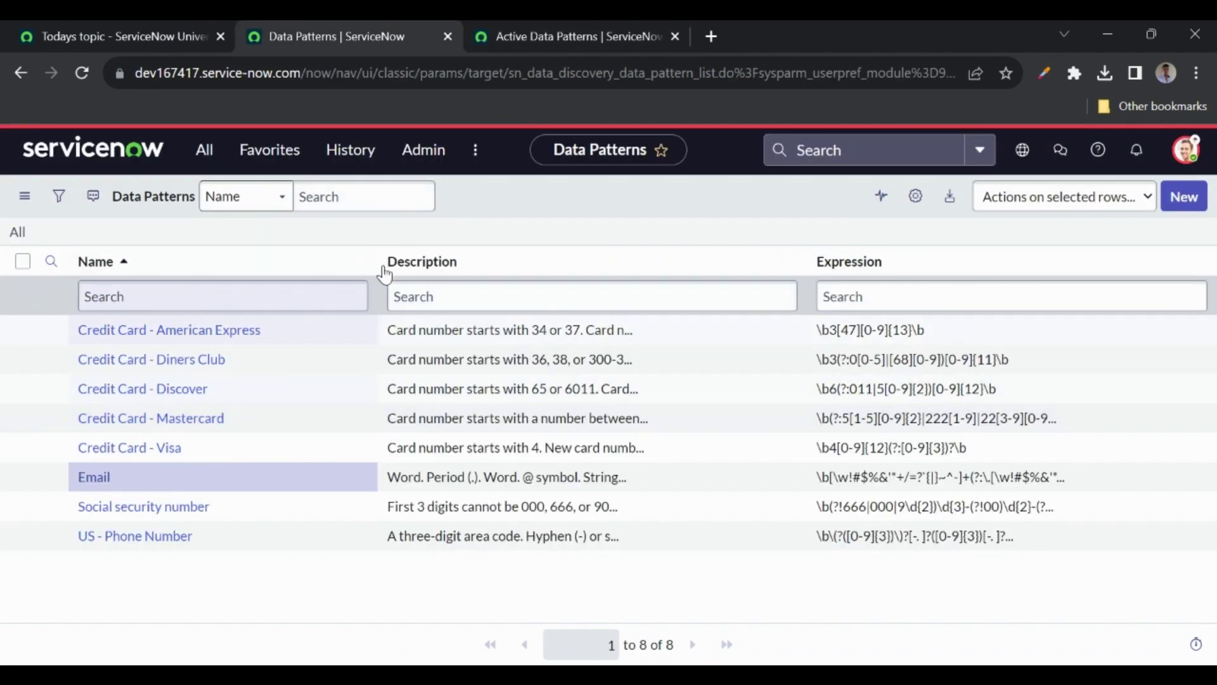
left_click(547, 36)
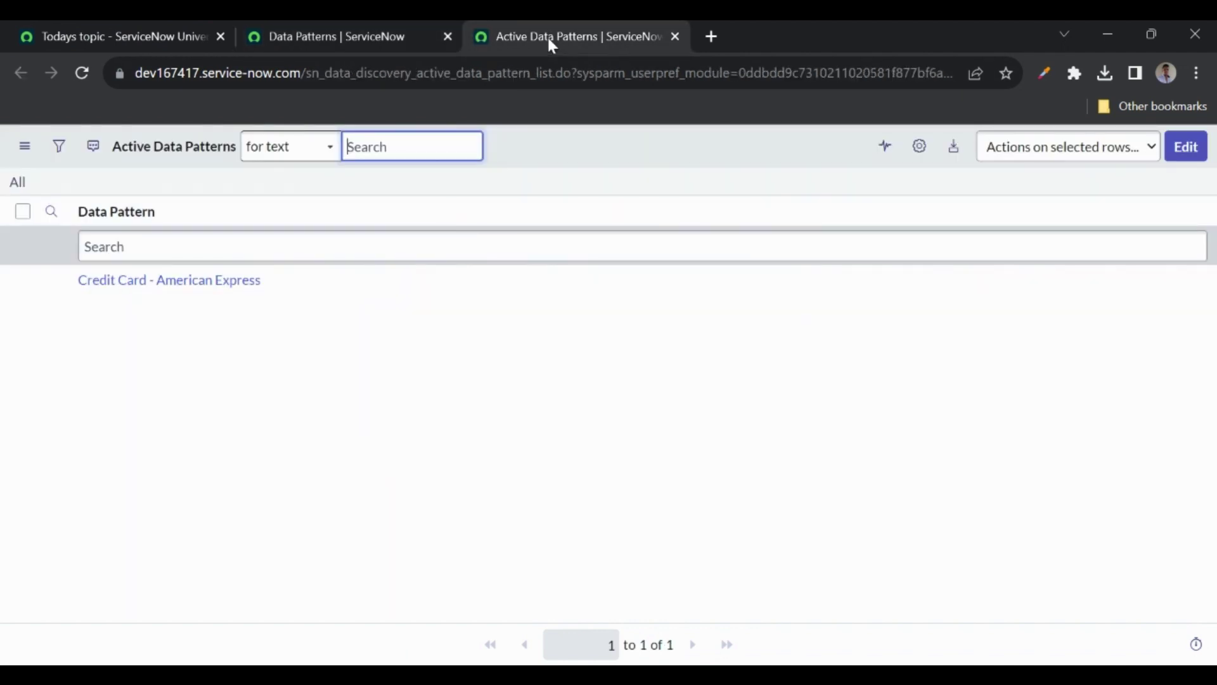
left_click(440, 350)
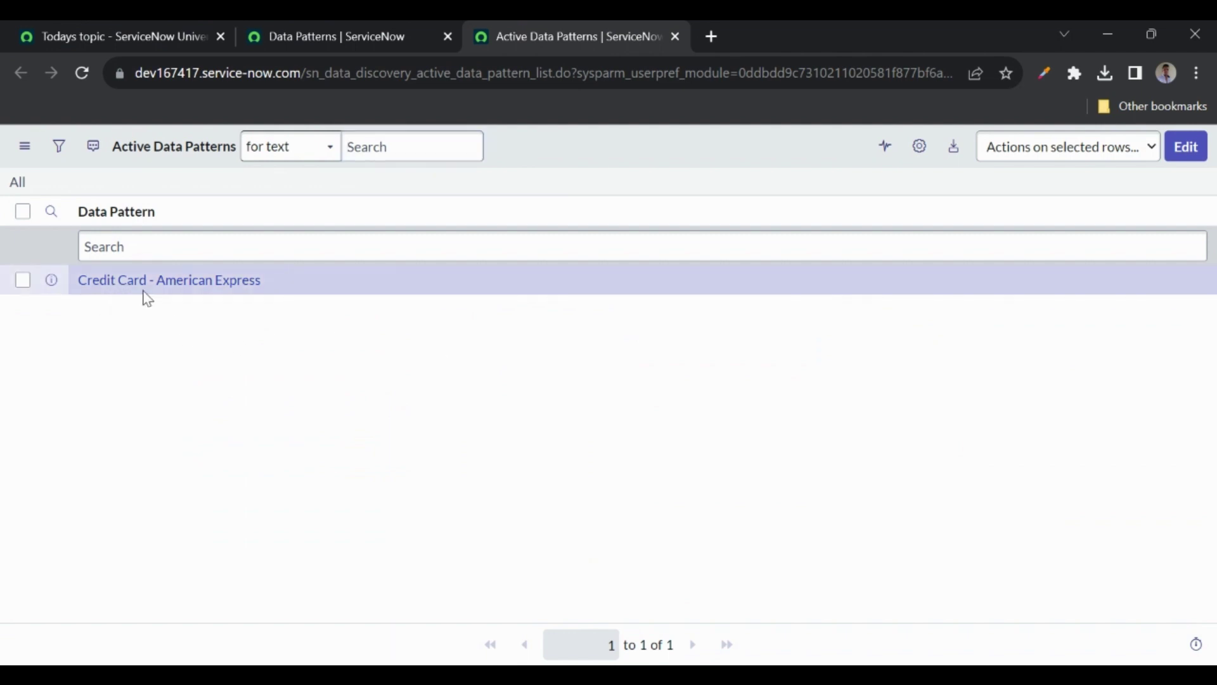
Step: Add the Email pattern to the active data patterns and save the selection
left_click(1203, 156)
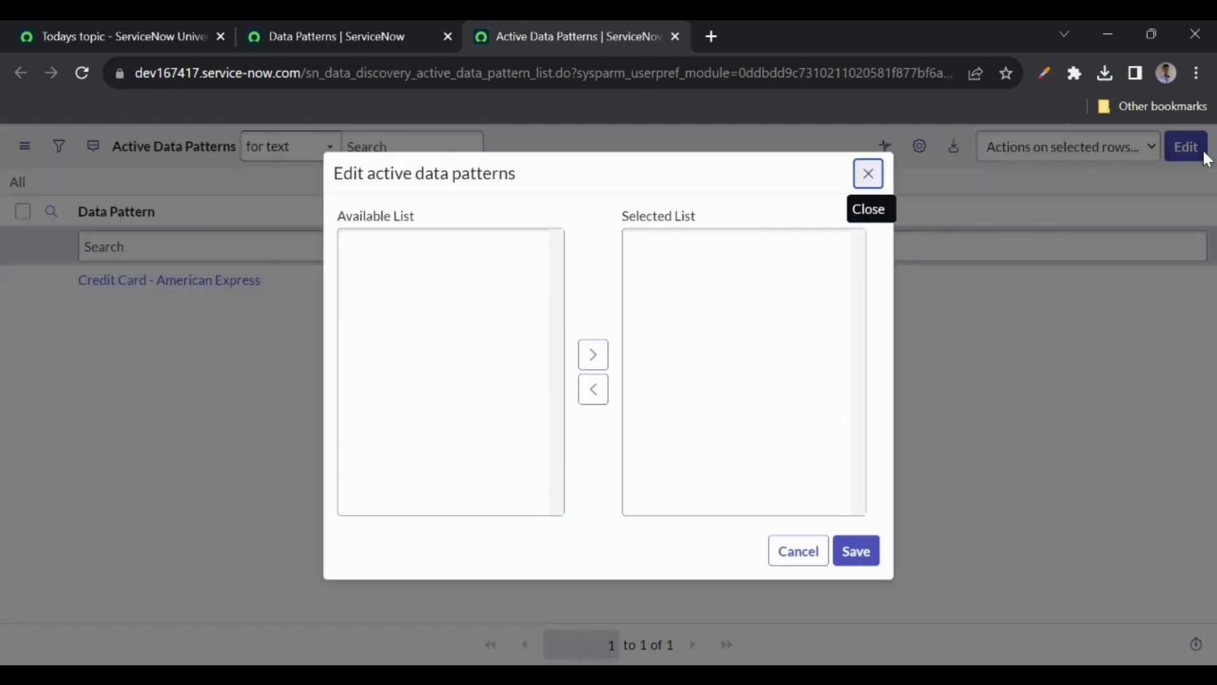
double_click(361, 314)
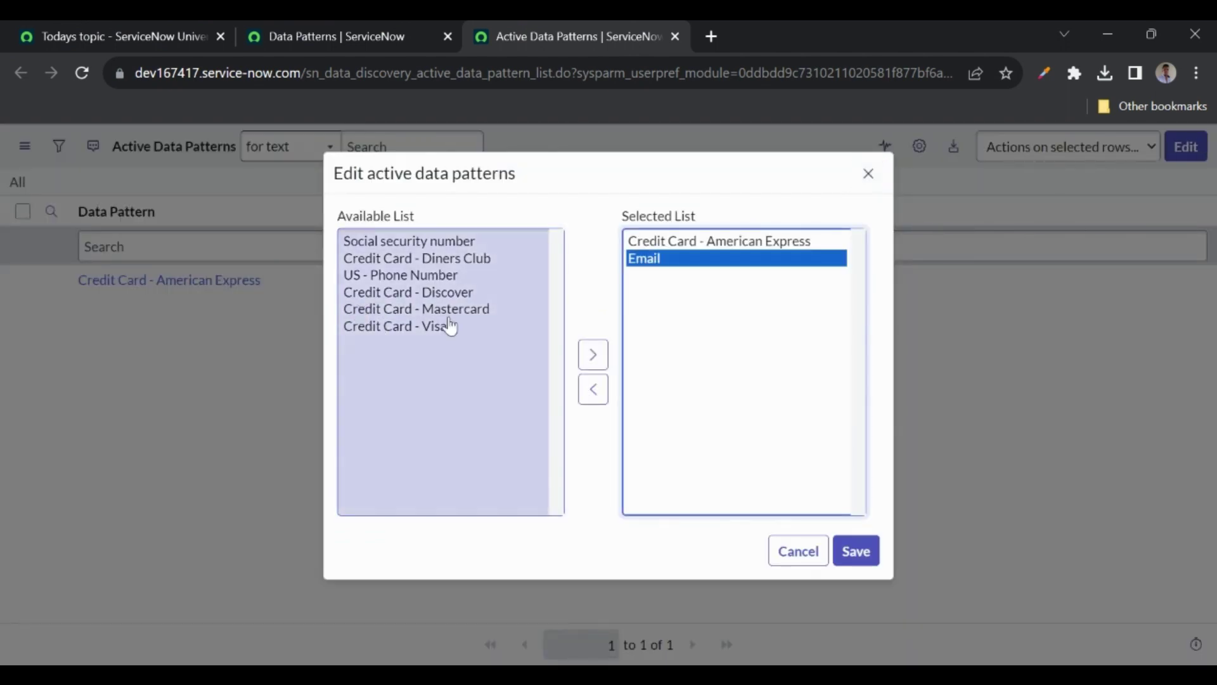
left_click(860, 558)
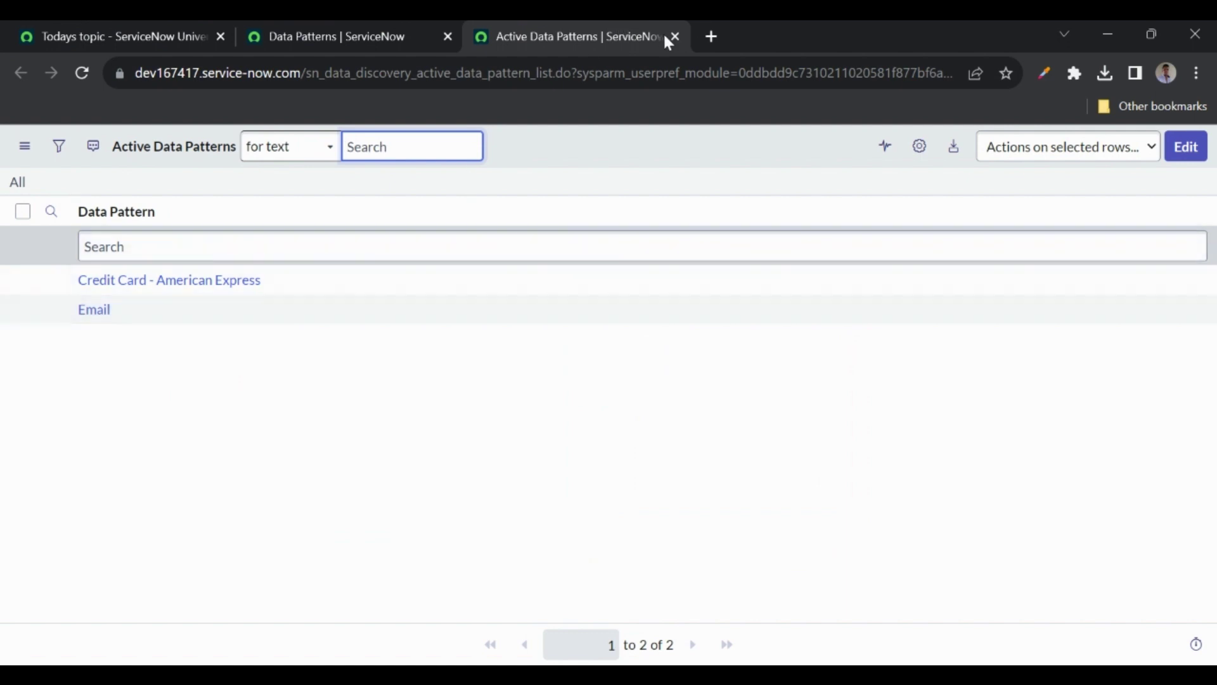
Step: Close the Active Data Patterns tab and open the data discovery Target Tables list in a separate browser tab
left_click(670, 38)
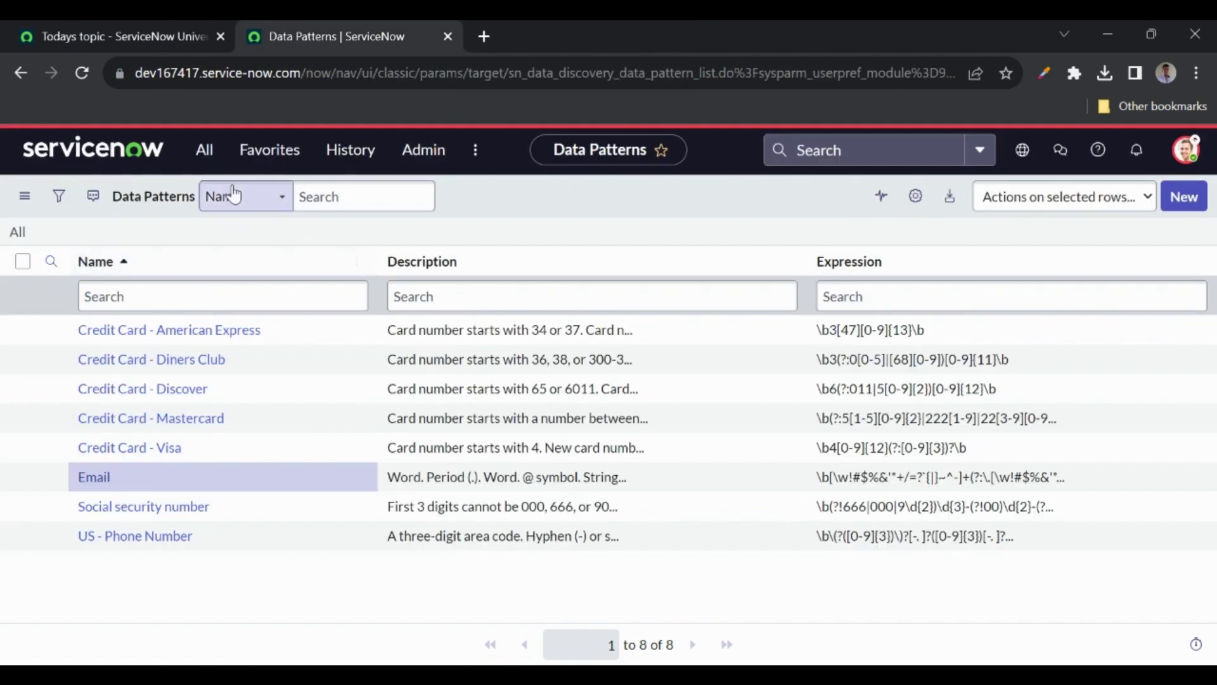
left_click(202, 149)
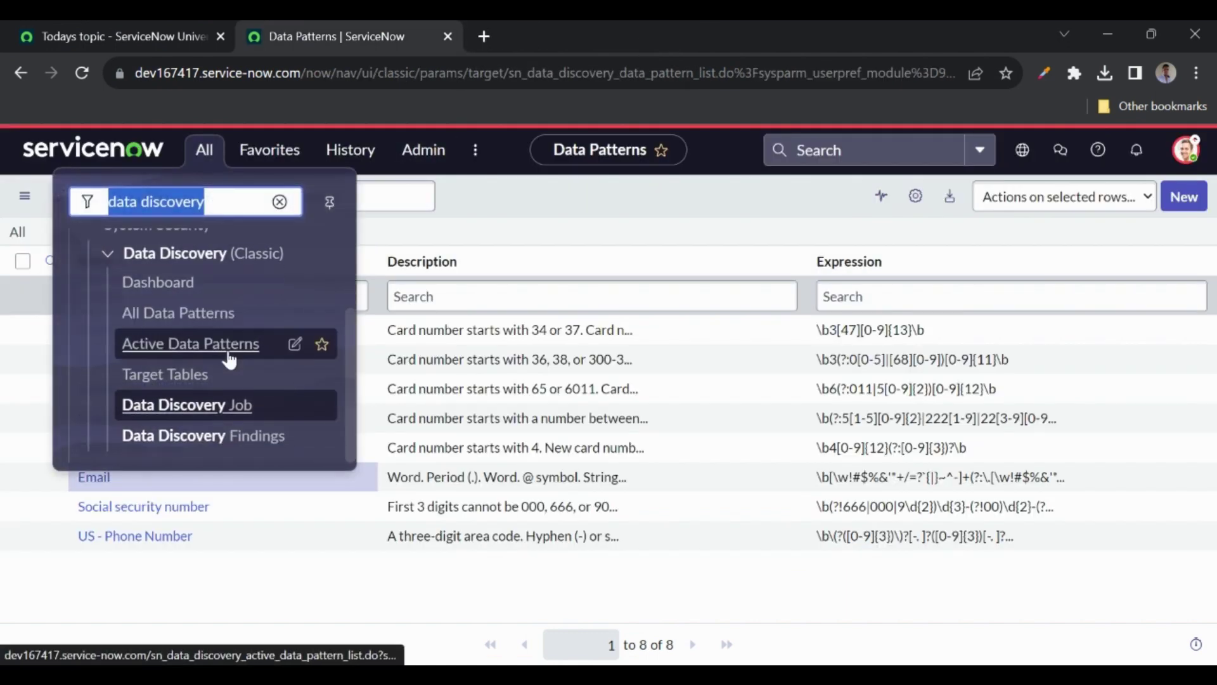
middle_click(169, 375)
left_click(533, 33)
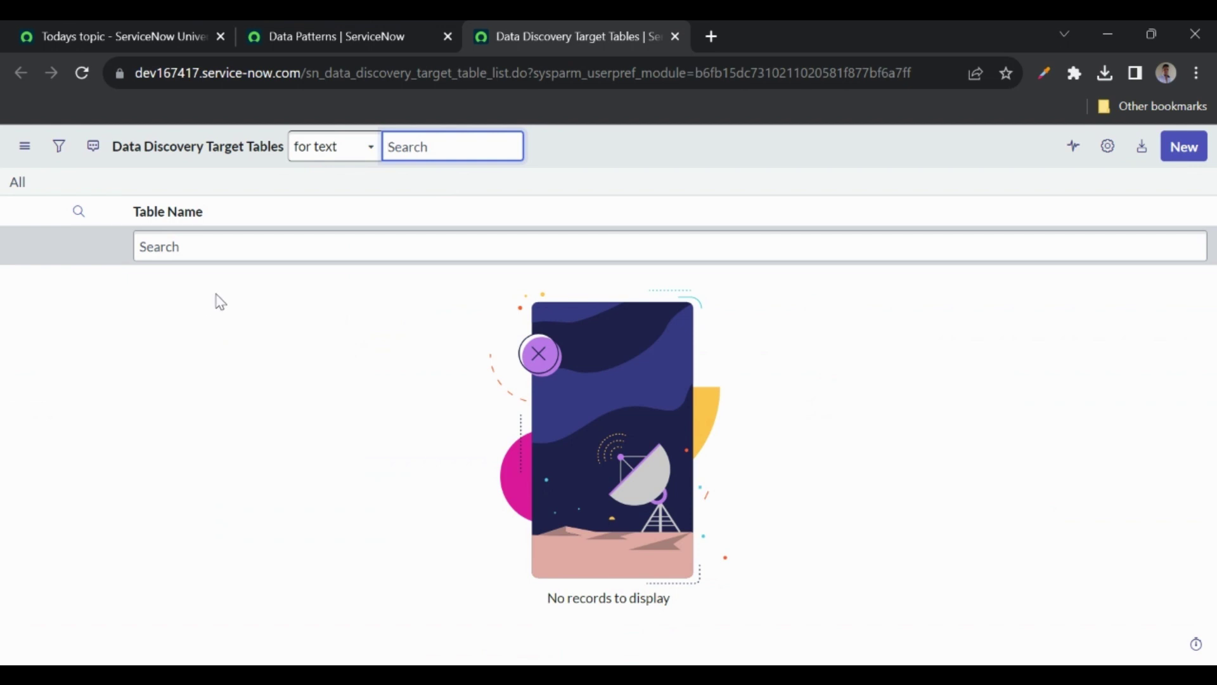
Step: Open the Data Discovery Job list in a separate browser tab and read the prerequisites for creating a job
left_click(333, 36)
left_click(208, 152)
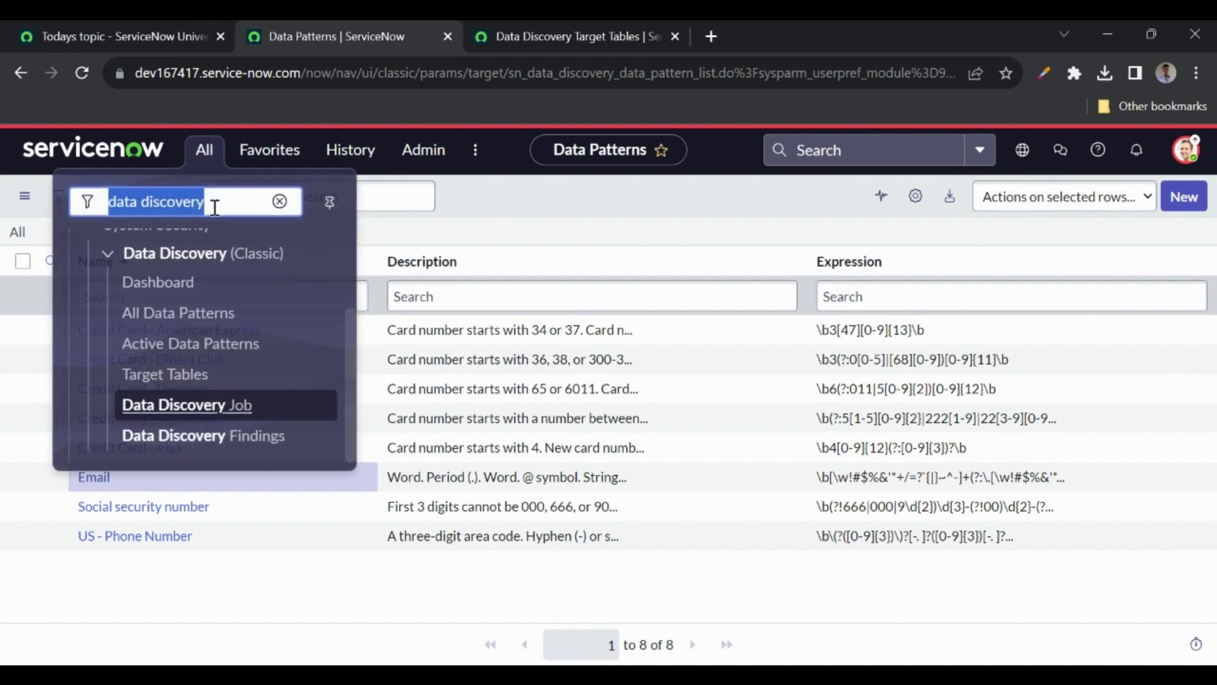
middle_click(160, 409)
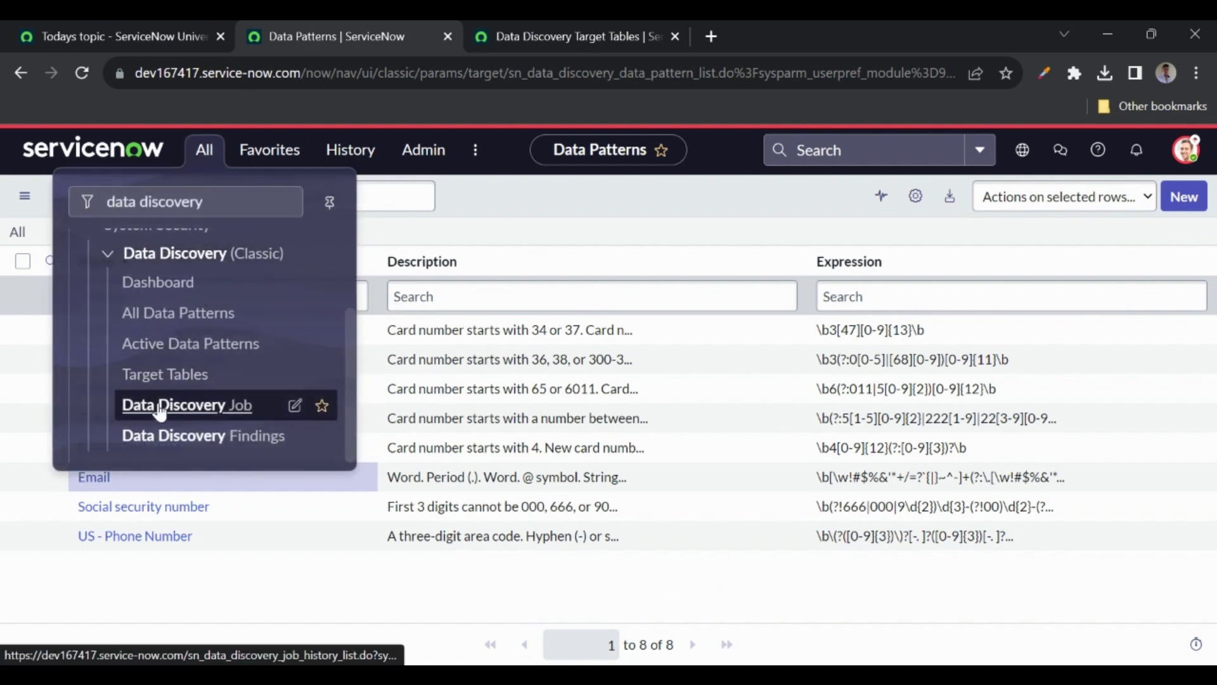
left_click(718, 37)
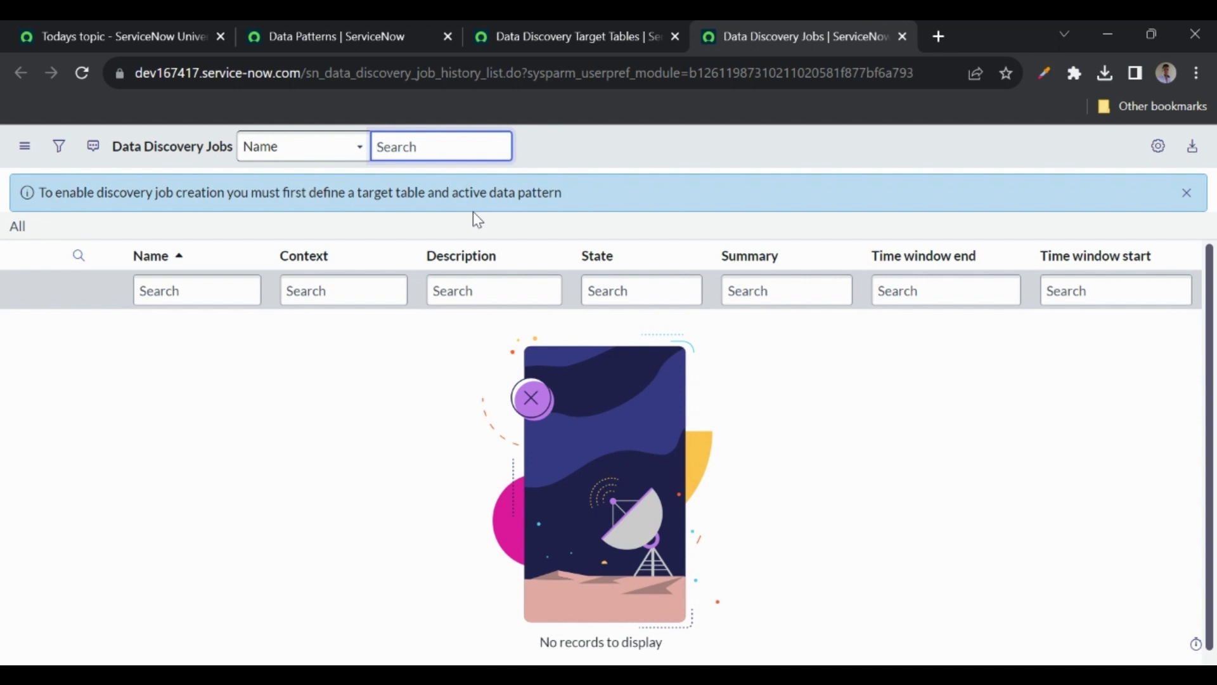
left_click(544, 138)
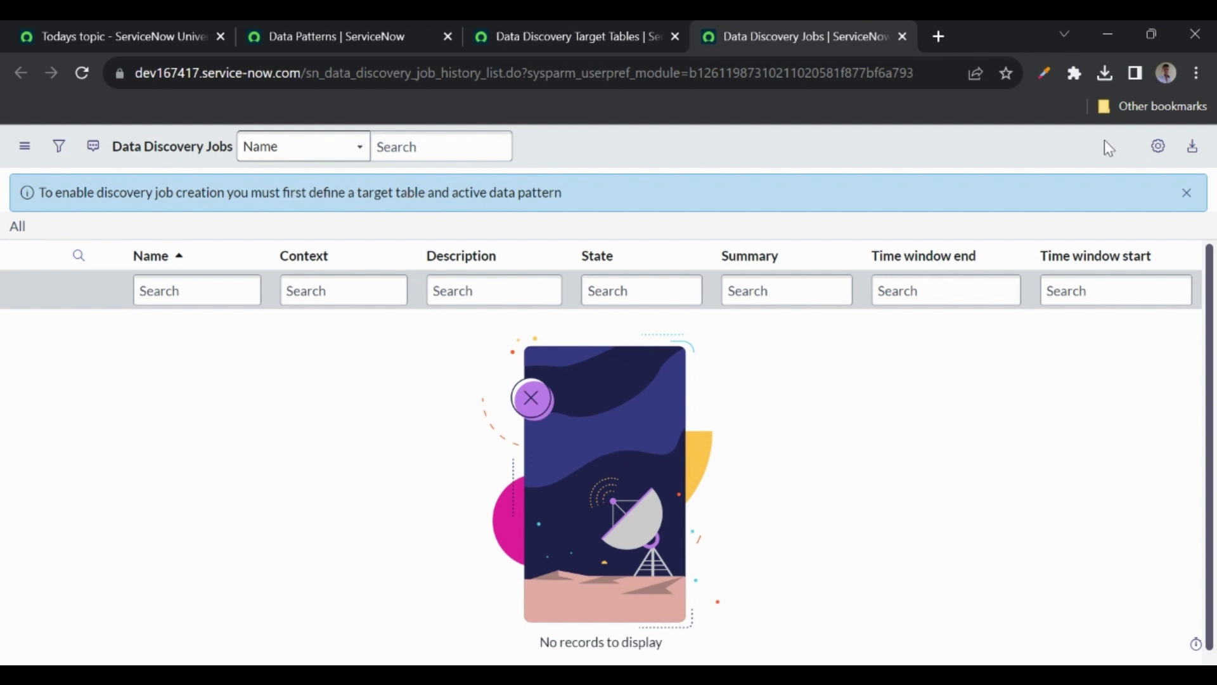
Step: Add User [sys_user] as a new data discovery target table and return to the target tables list
left_click(565, 38)
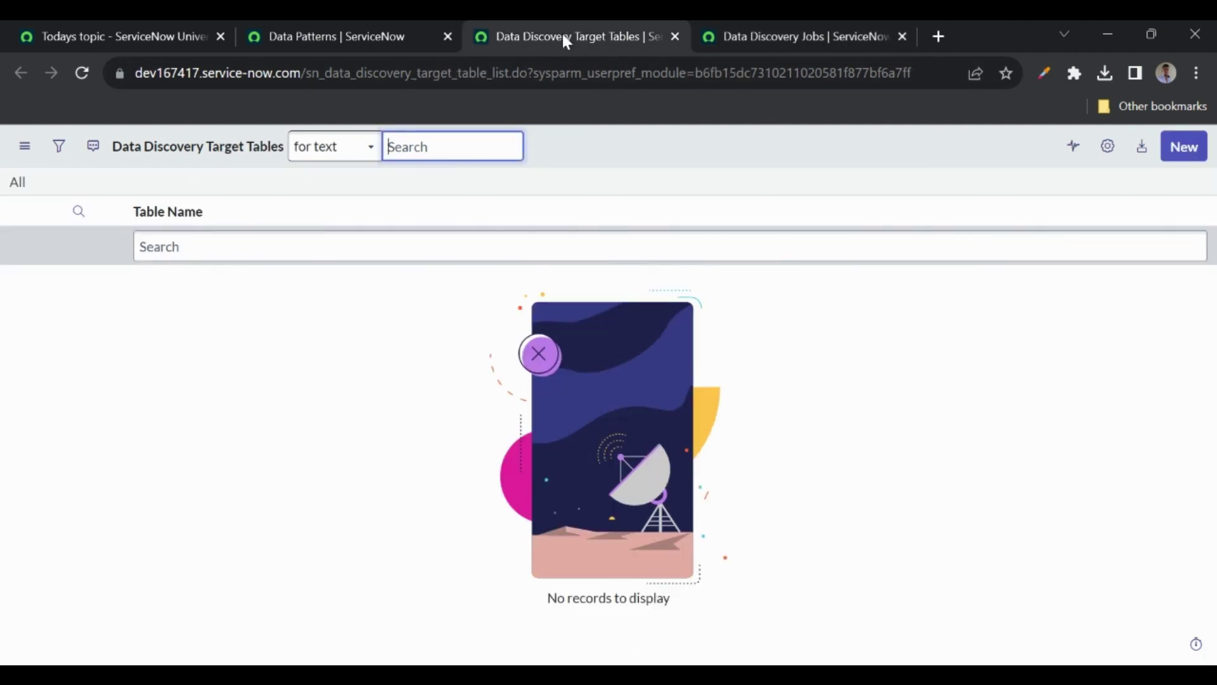
left_click(1184, 146)
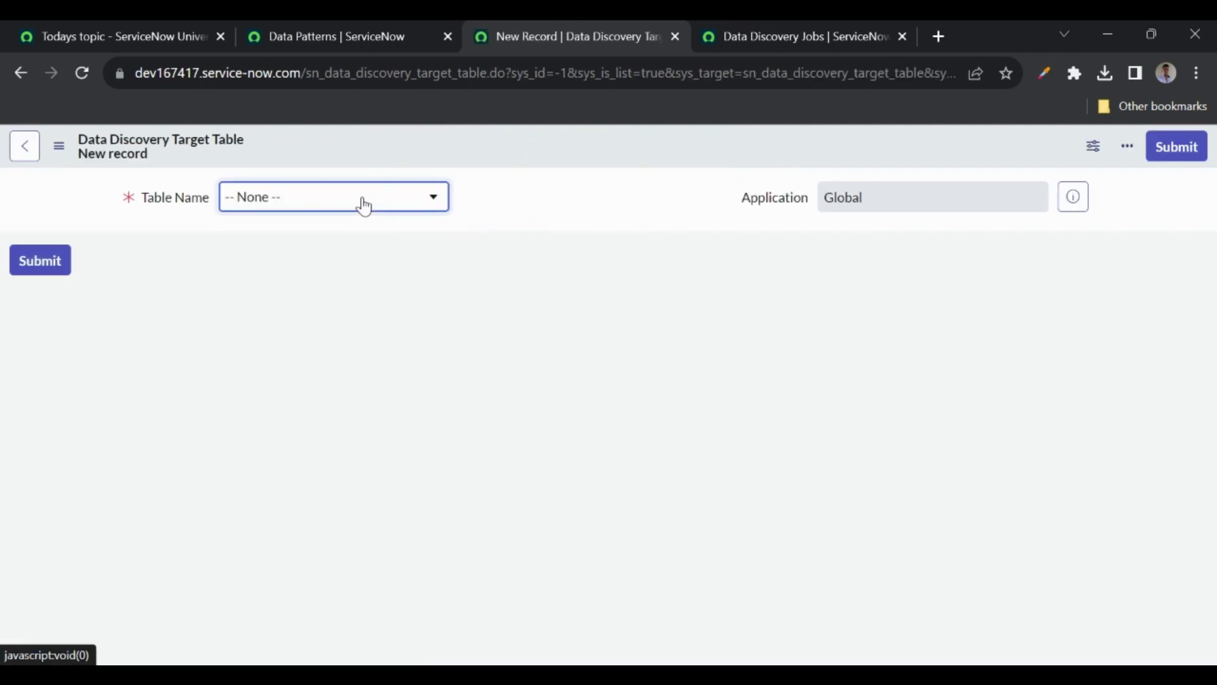
left_click(365, 206)
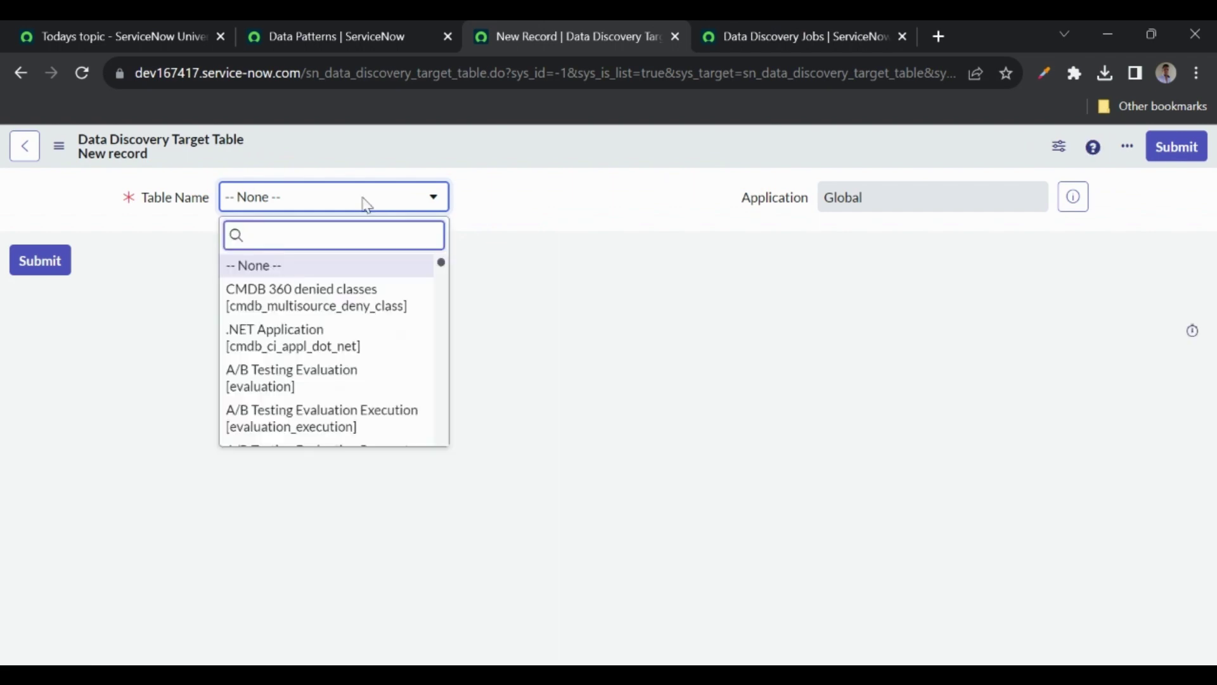
type("sys_user")
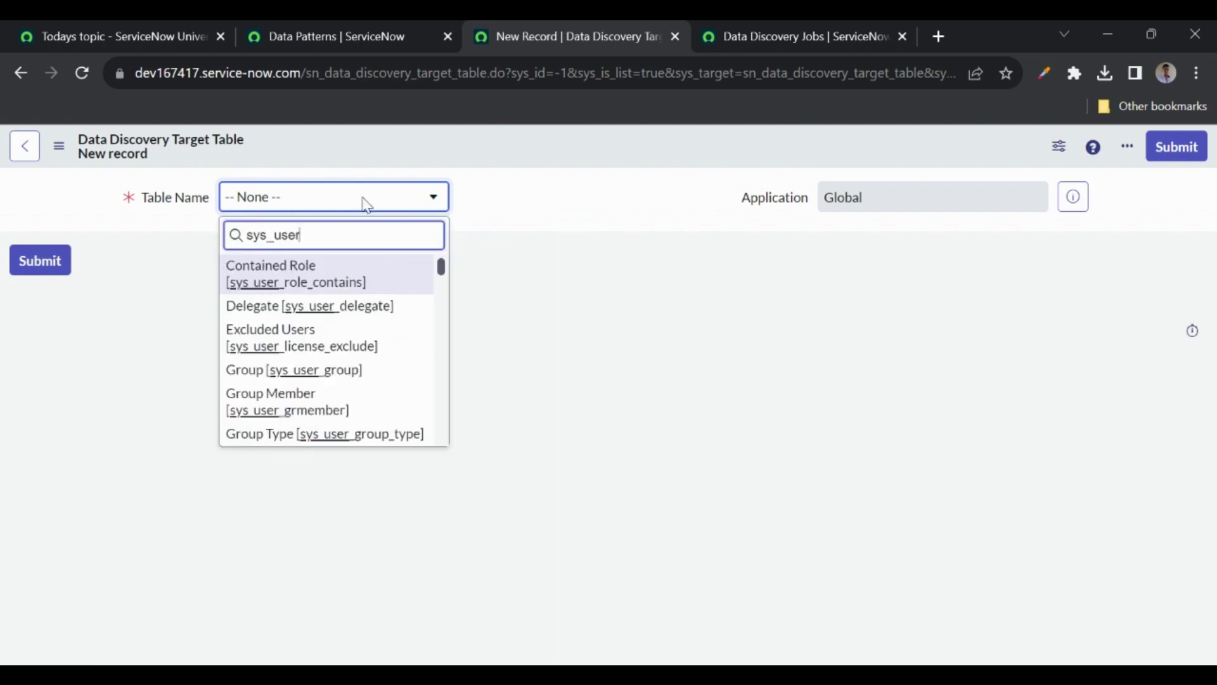
scroll(317, 381, "down", 5)
scroll(317, 380, "down", 8)
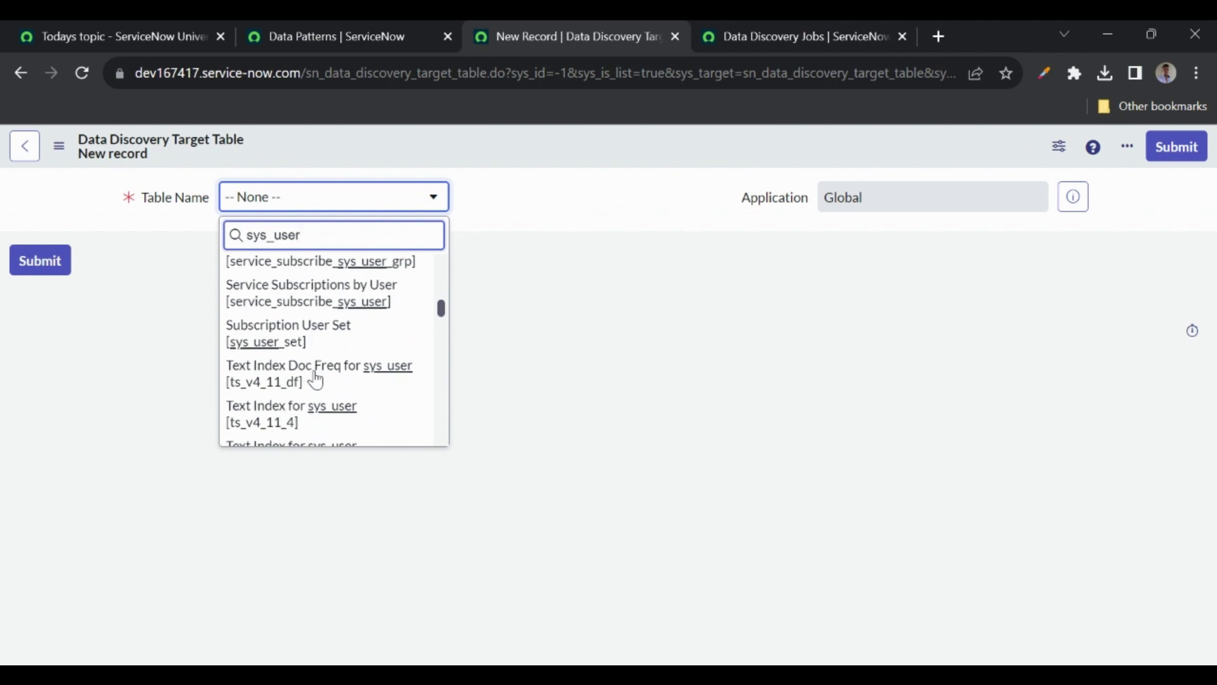
scroll(317, 381, "down", 8)
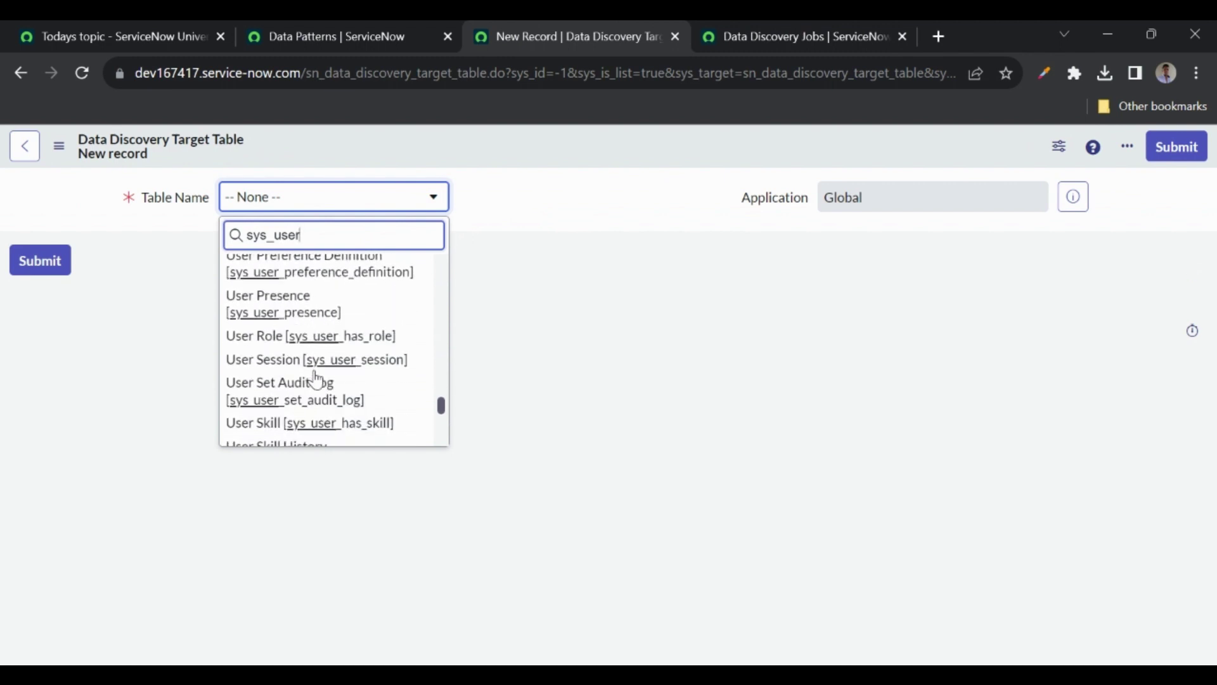
scroll(317, 381, "down", 1)
scroll(317, 380, "up", 4)
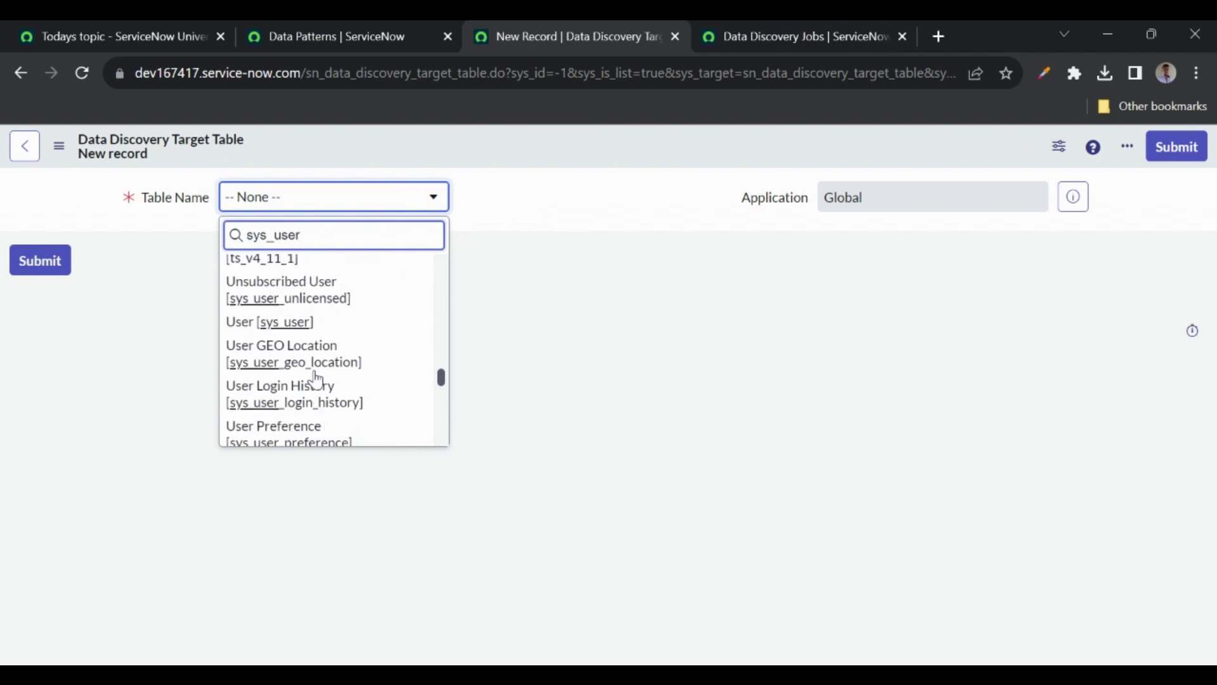
left_click(279, 324)
left_click(43, 263)
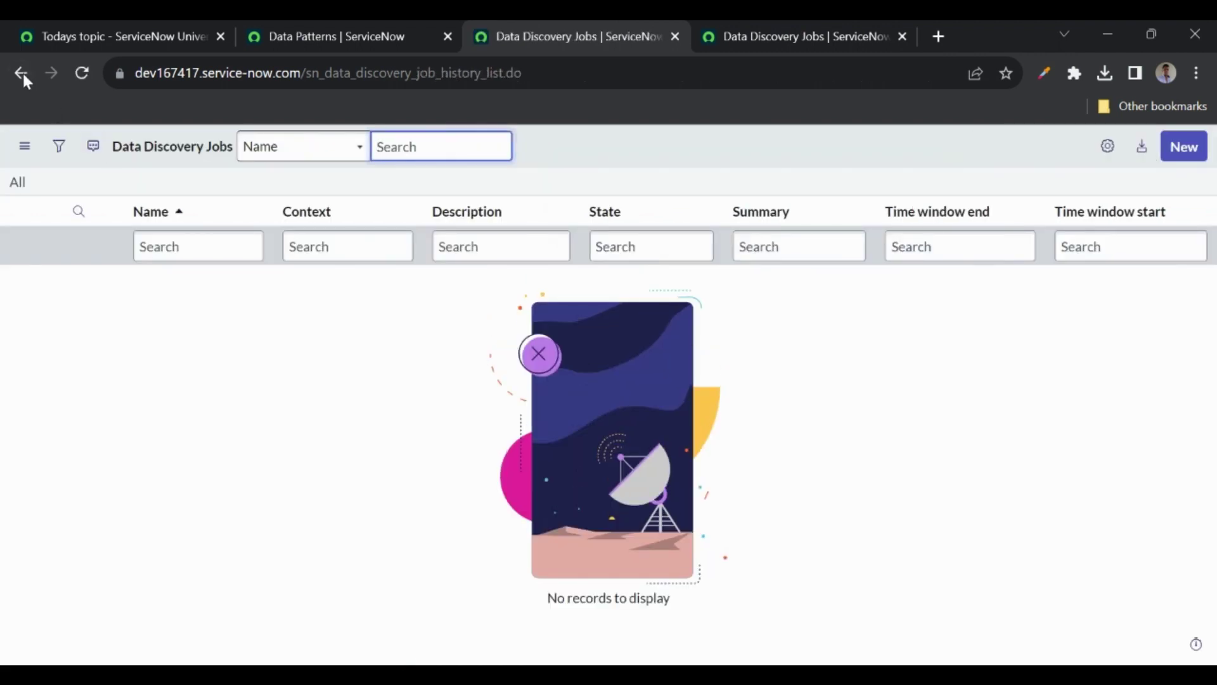
left_click(21, 70)
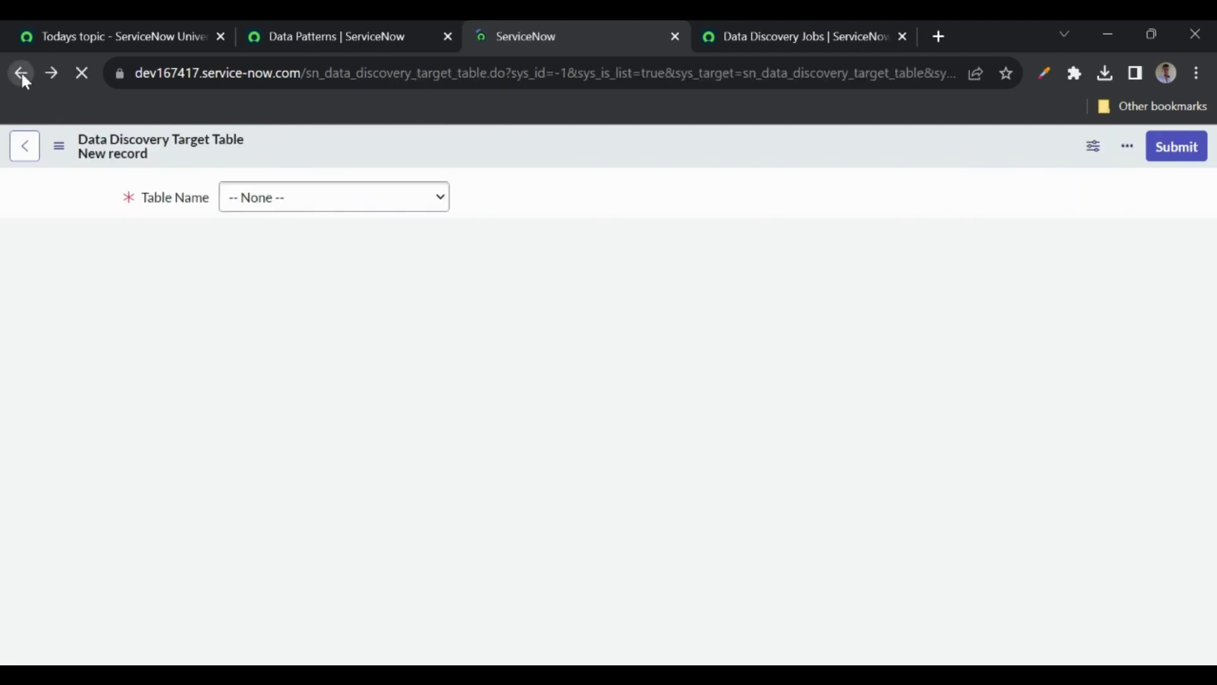
left_click(21, 70)
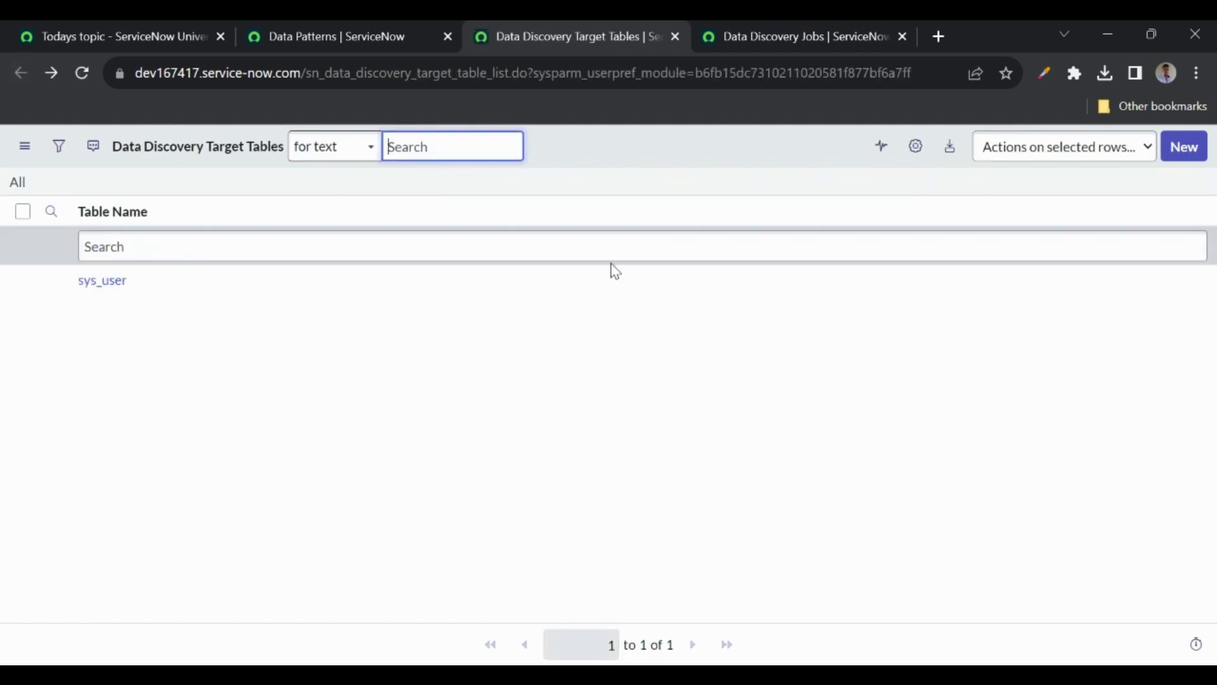
Step: Create another data discovery target table record for Task [task] and go back to the target tables list
left_click(1184, 156)
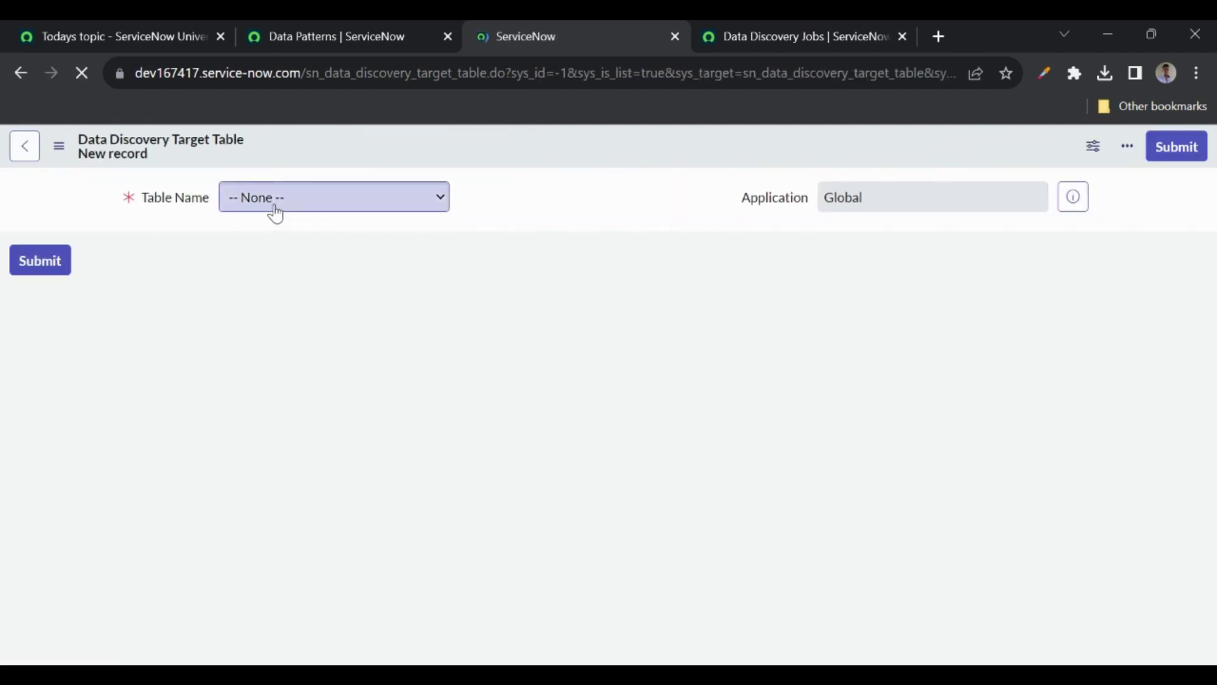
left_click(276, 201)
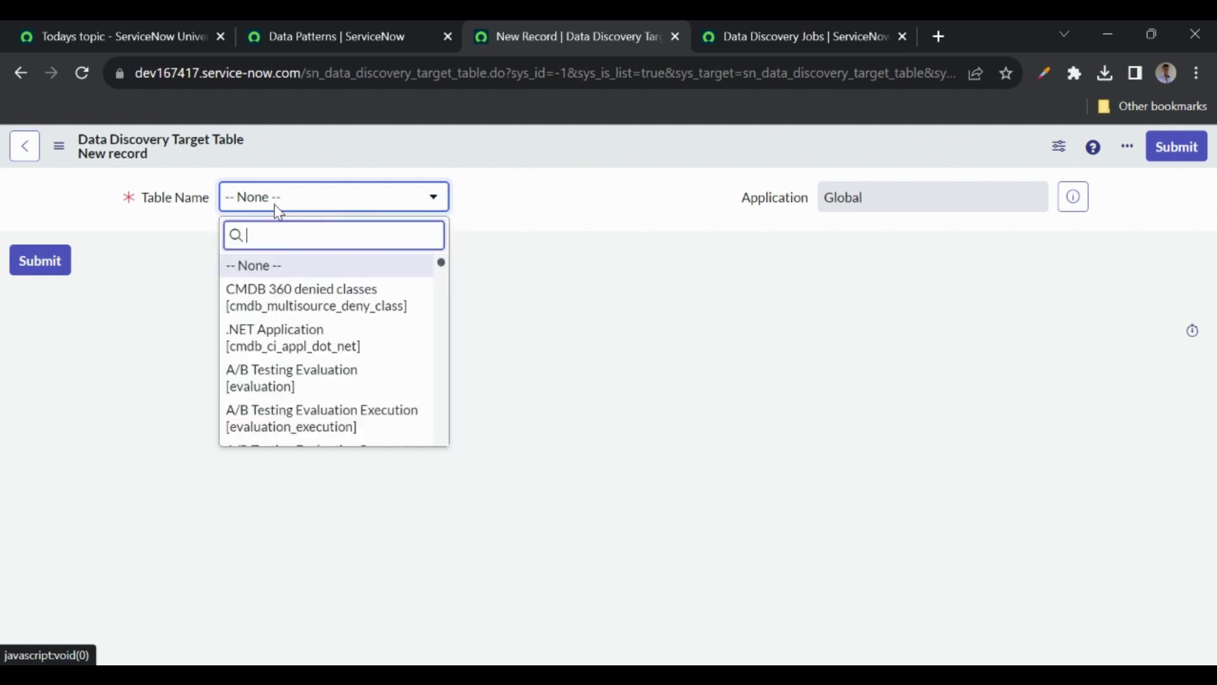
type("task")
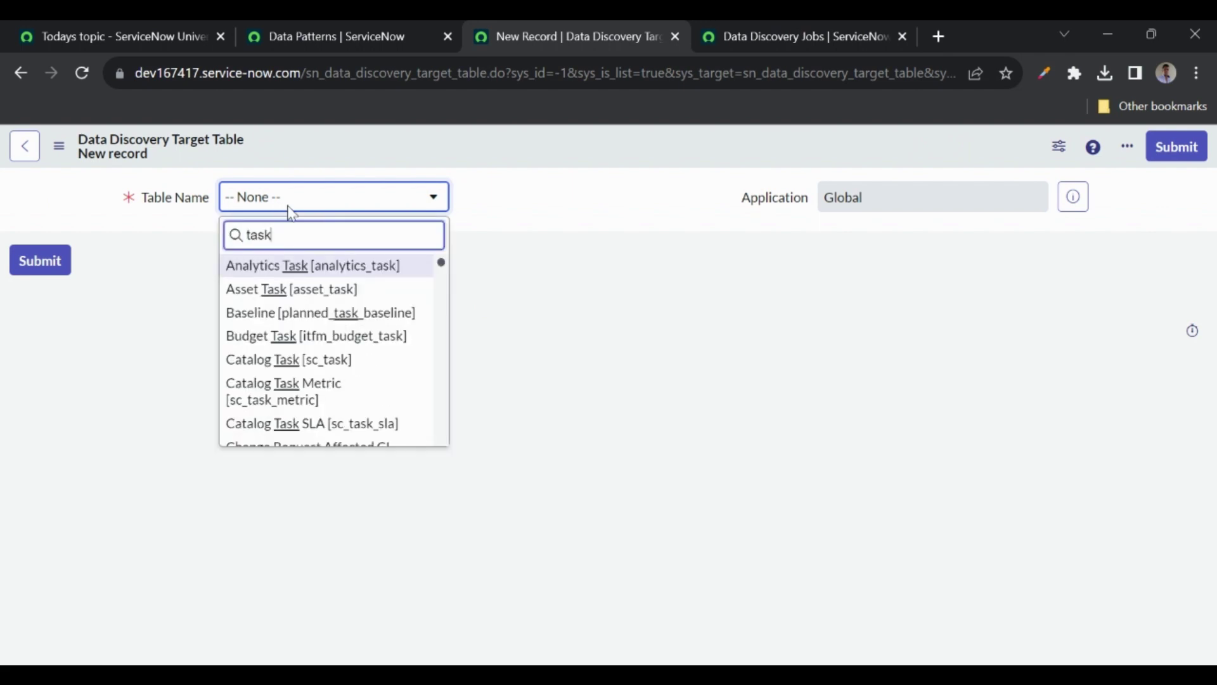
scroll(318, 347, "down", 5)
scroll(321, 353, "down", 12)
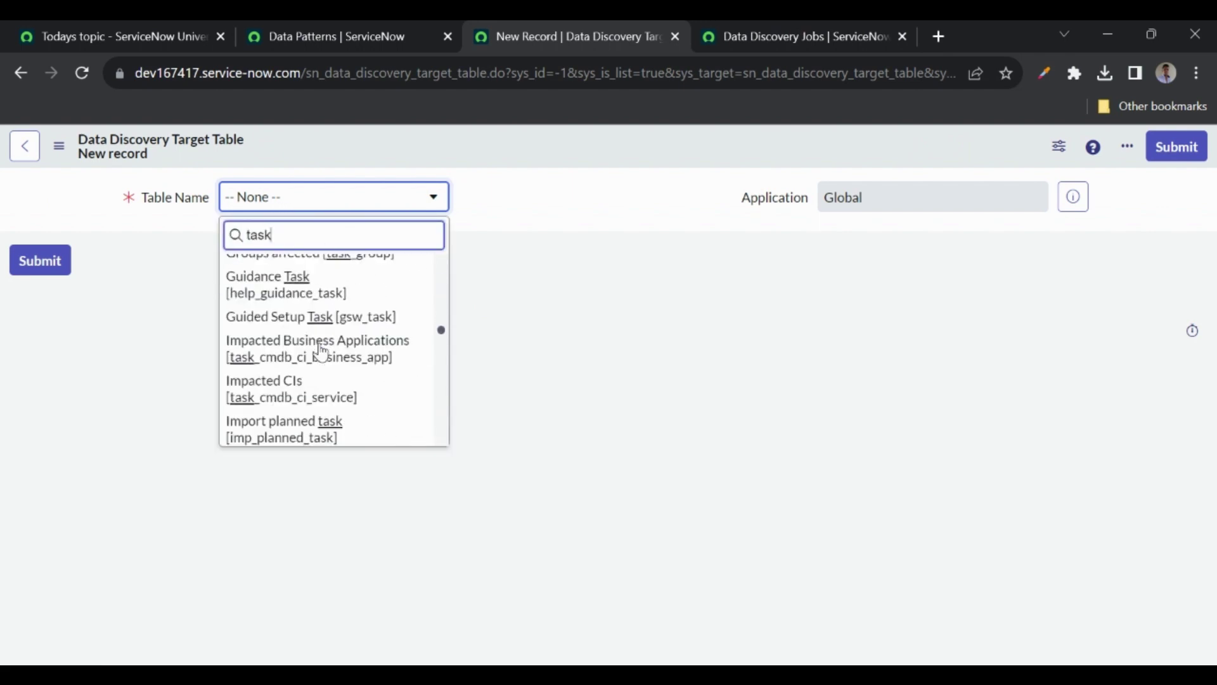
scroll(321, 353, "down", 12)
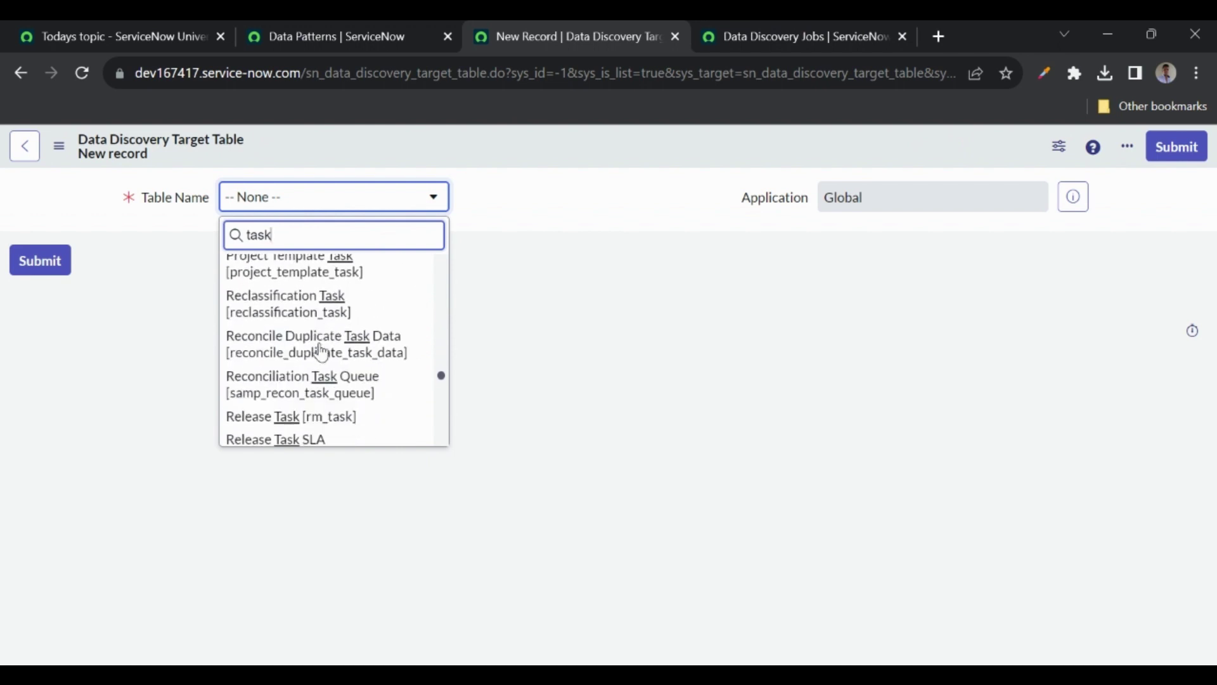
scroll(322, 353, "down", 2)
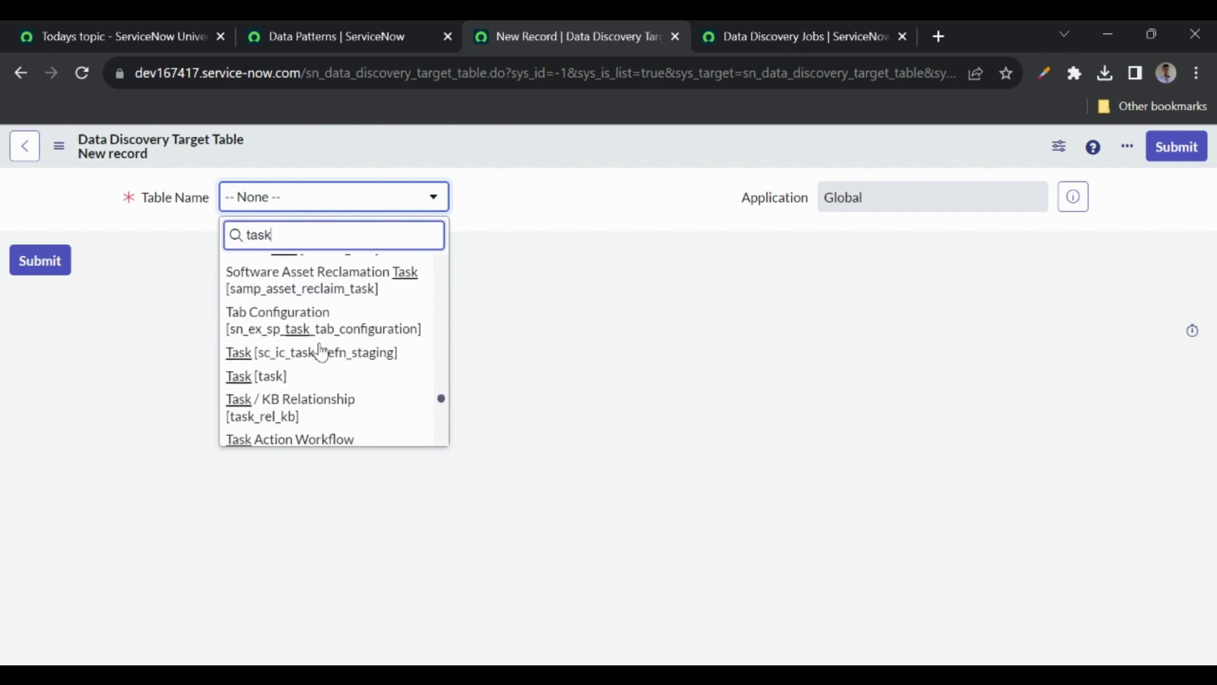
left_click(272, 377)
left_click(36, 256)
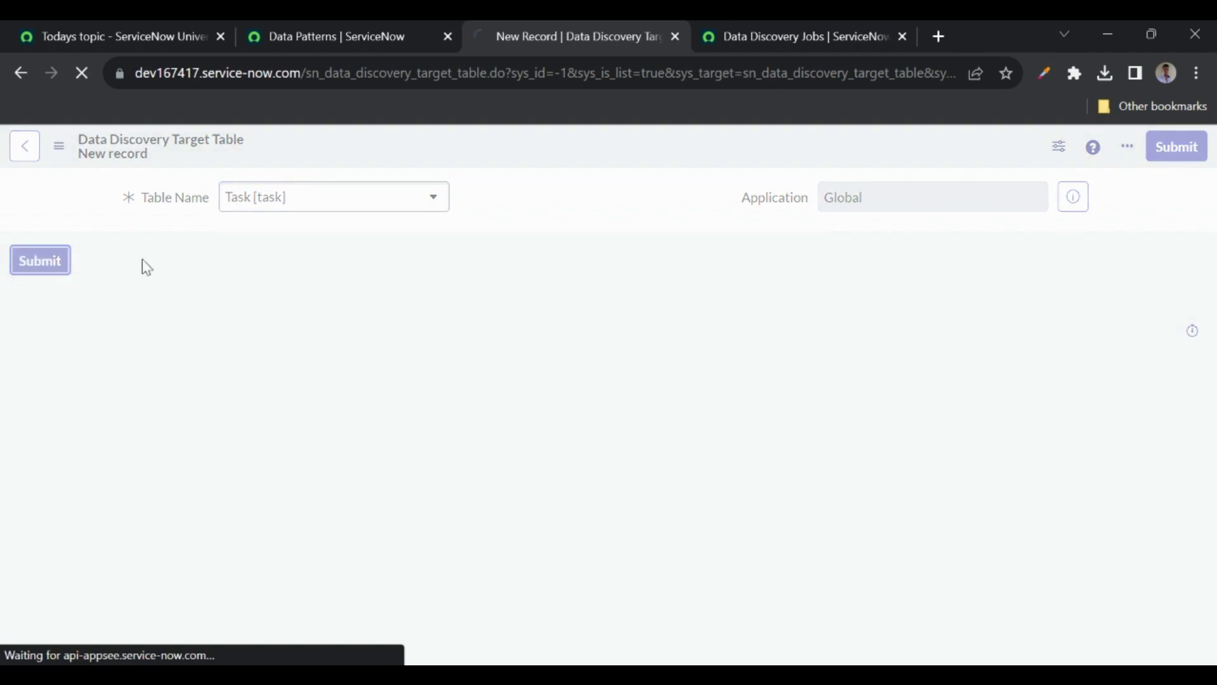
left_click(21, 76)
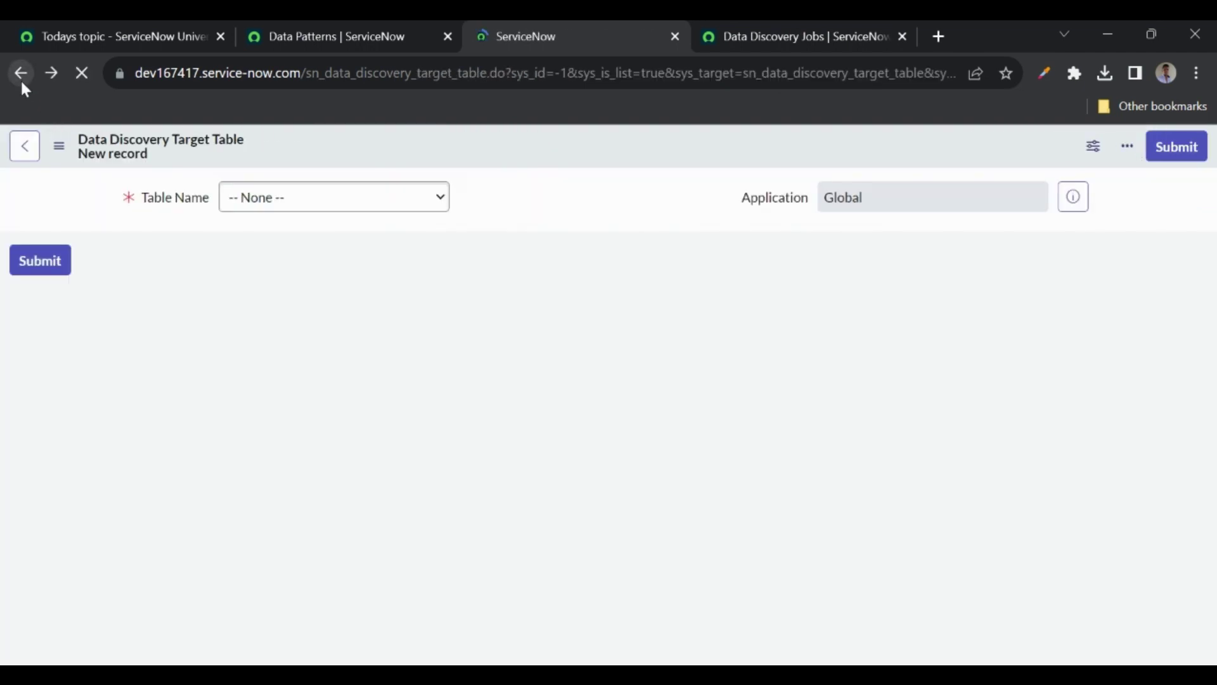
left_click(22, 82)
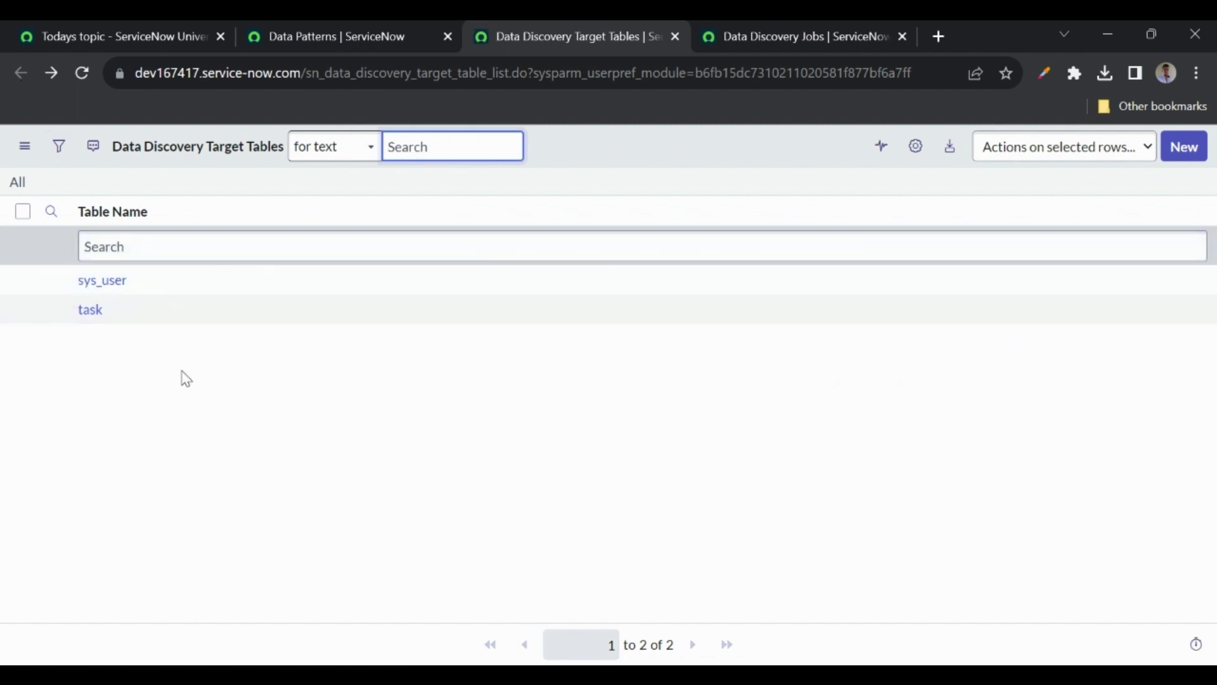
Step: Refresh the Data Discovery Jobs list, start a new job named "Test data discovery job" and review its state and time window fields
left_click(734, 36)
left_click(81, 73)
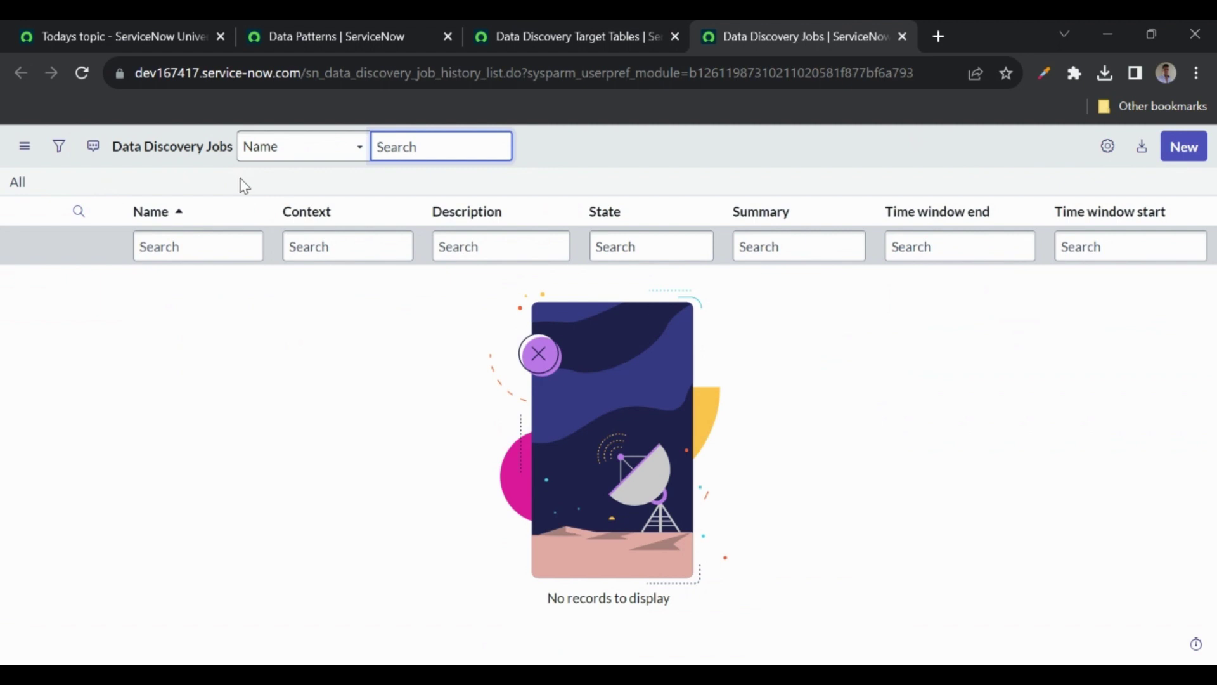
left_click(1183, 147)
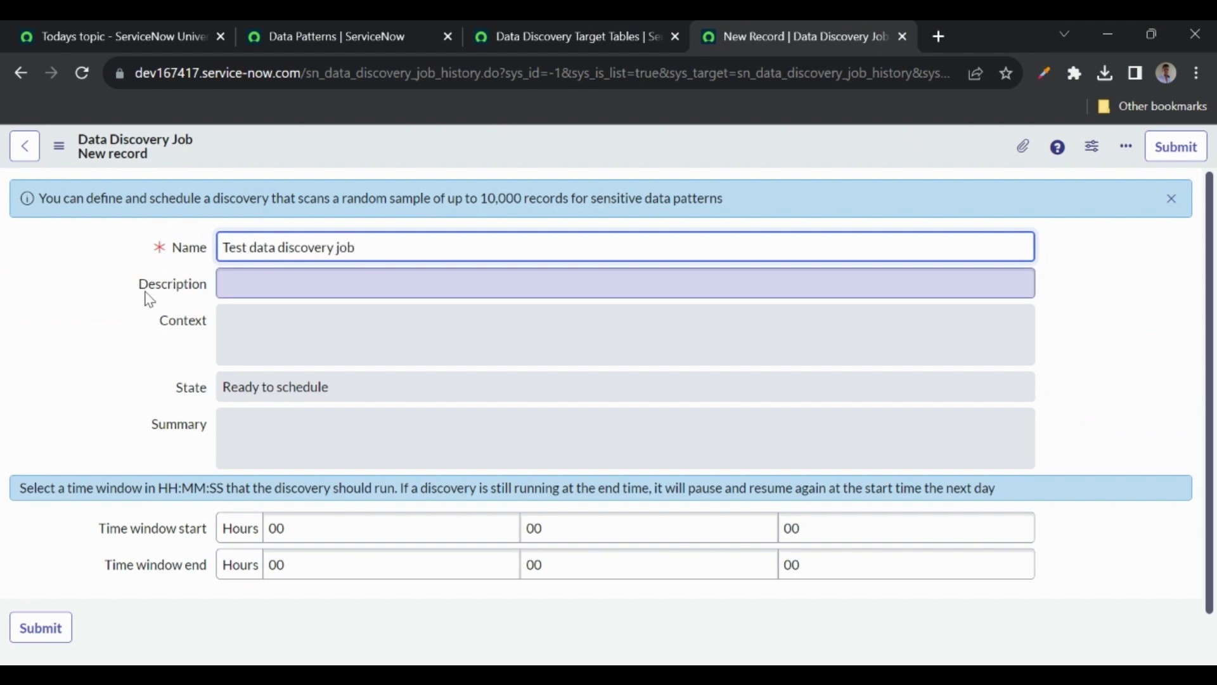
left_click(127, 334)
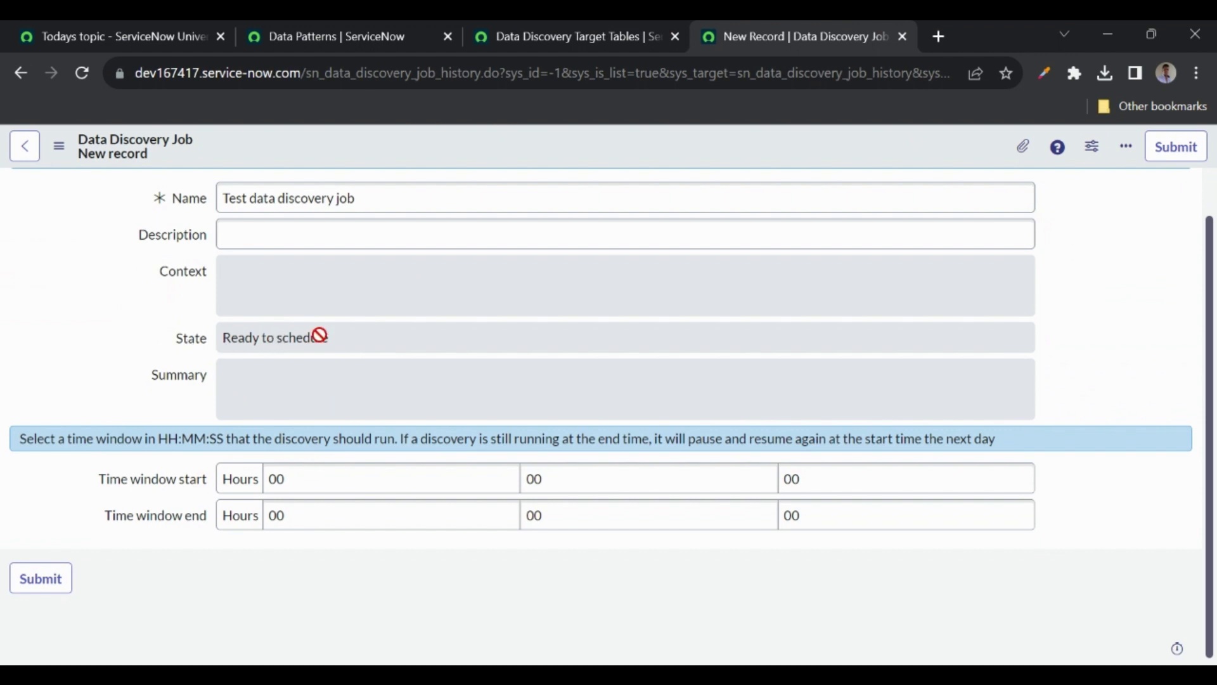
left_click(289, 336)
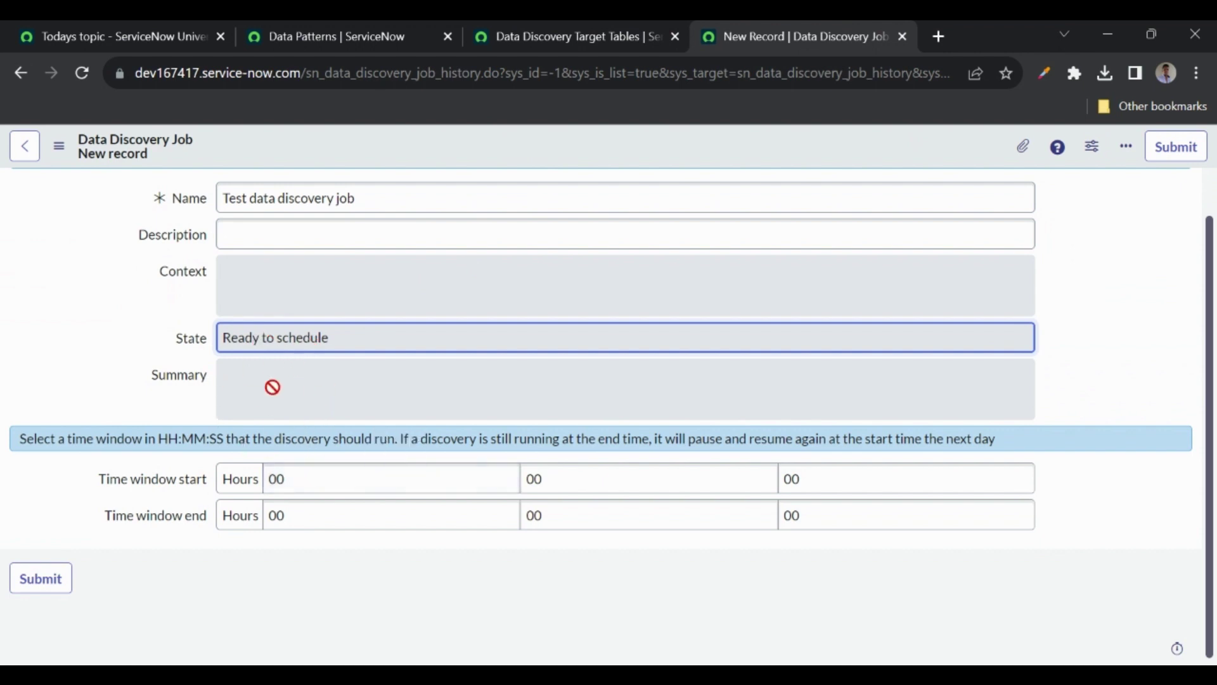
left_click(300, 480)
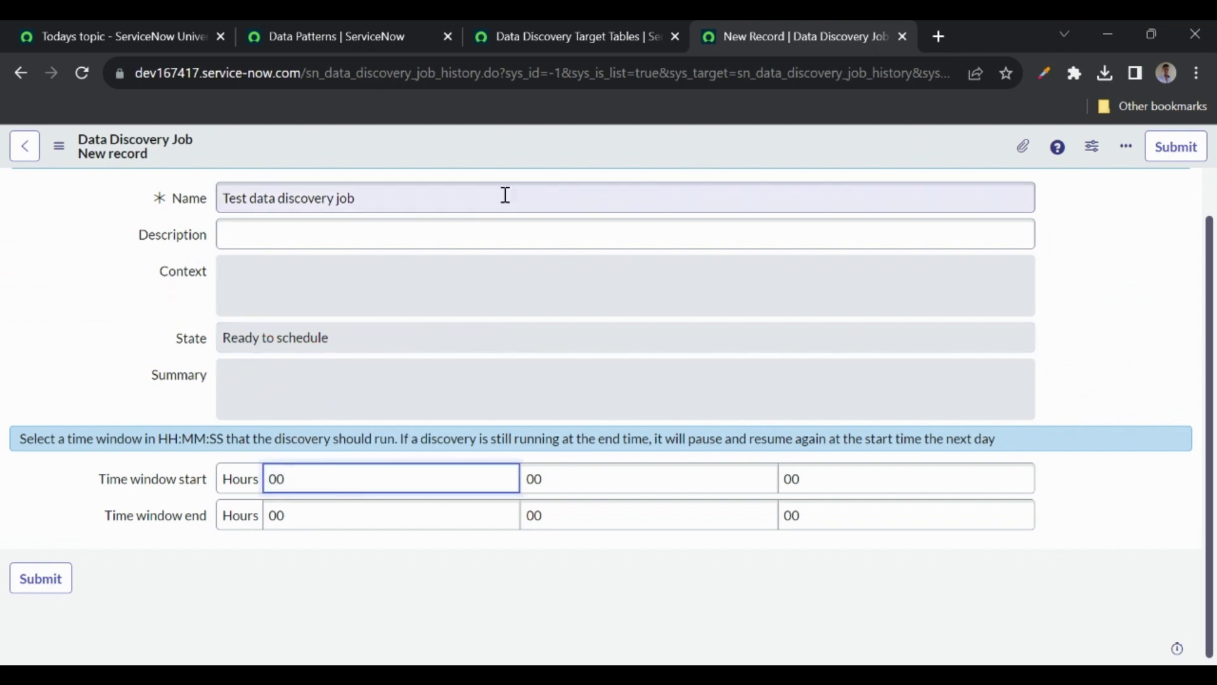
Step: Open the signed-in administrator's user profile from the Data Patterns page to check its time zone setting
left_click(120, 44)
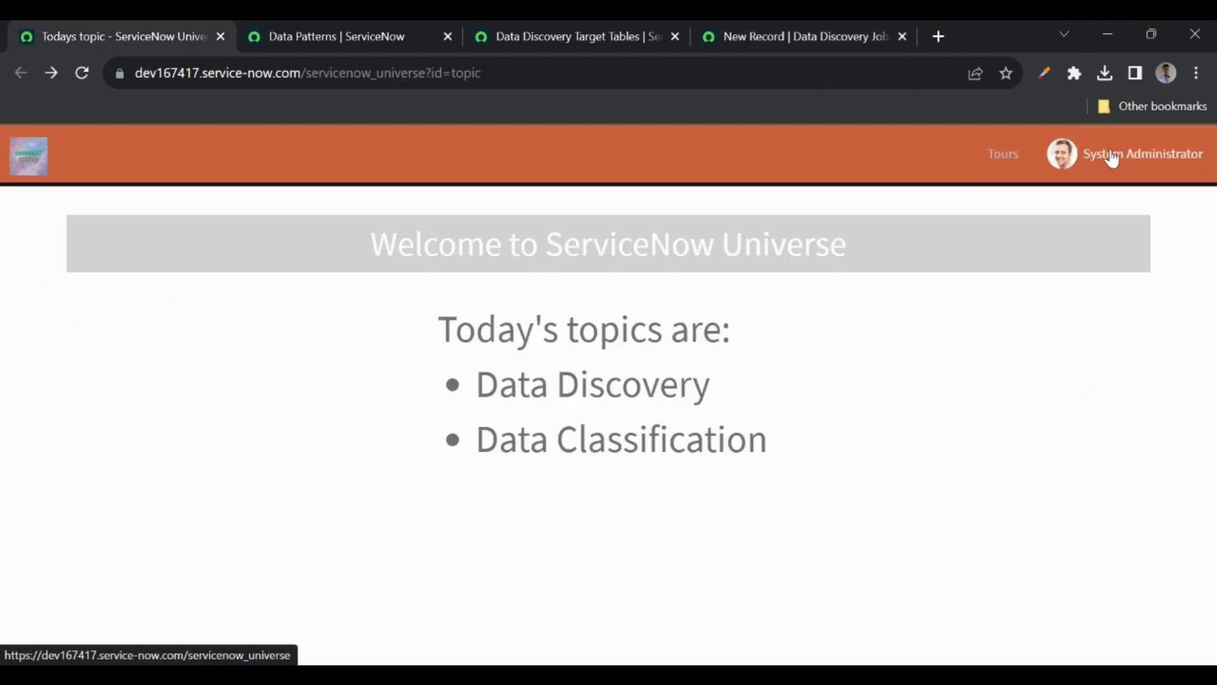
left_click(337, 27)
left_click(1181, 146)
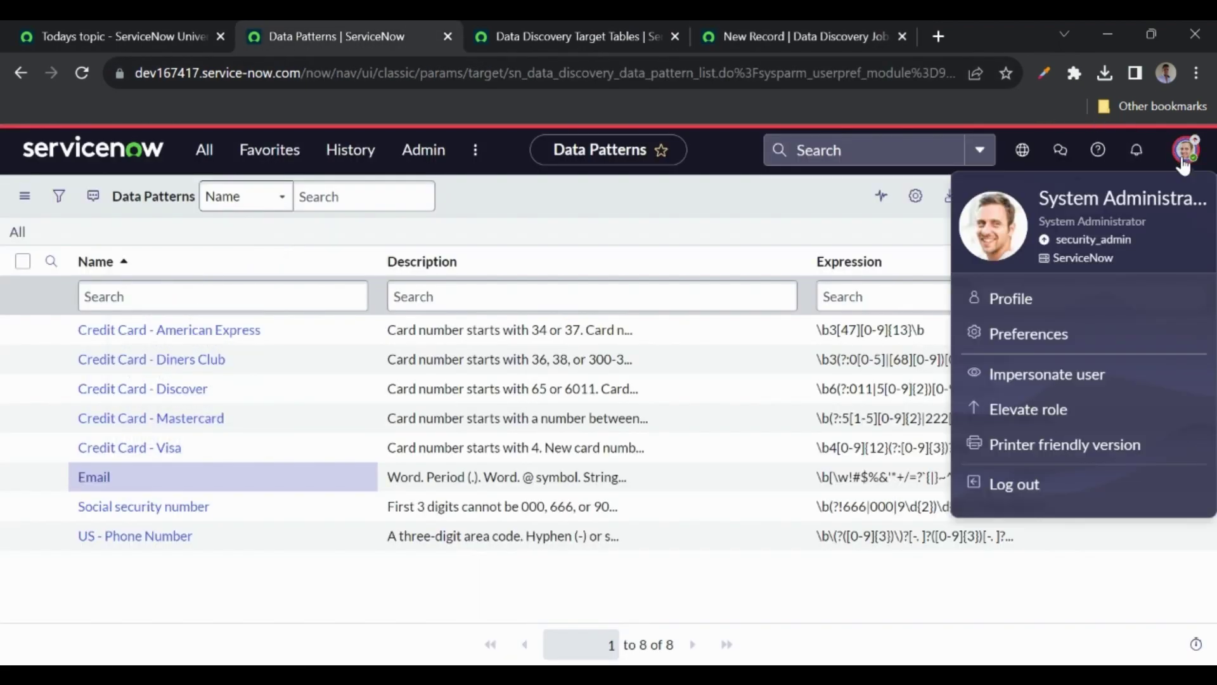
left_click(1008, 299)
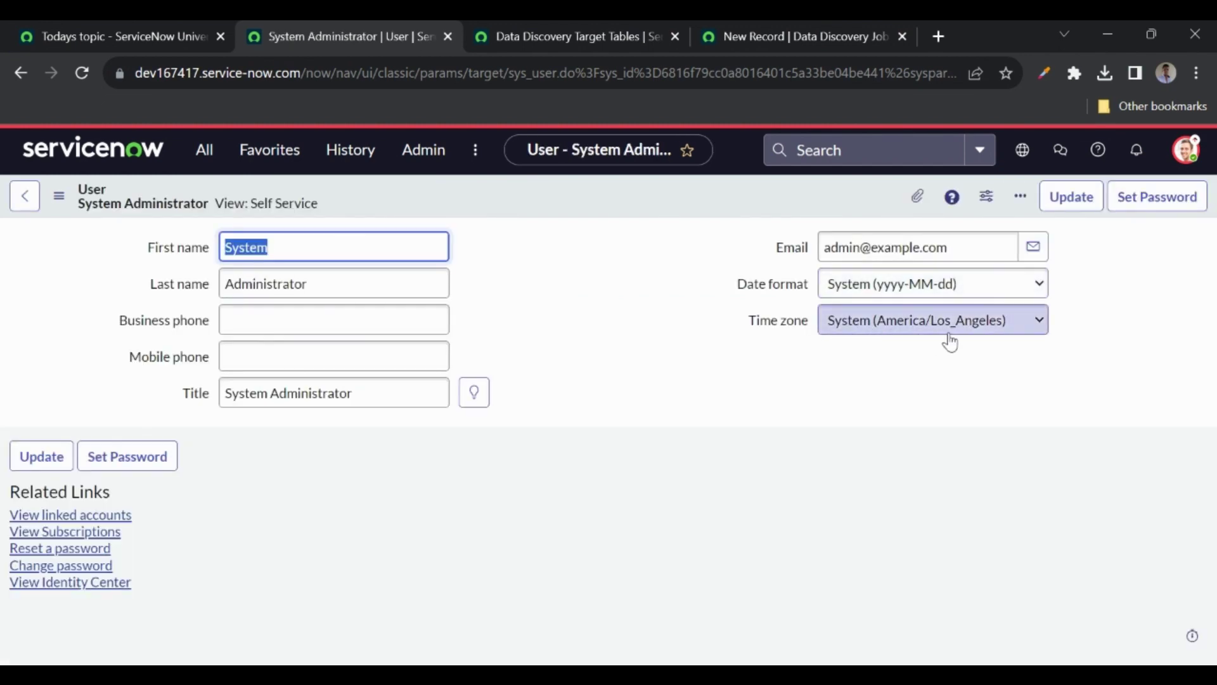
Step: Search Google in a new browser tab for the current Los Angeles time
left_click(939, 36)
type("los")
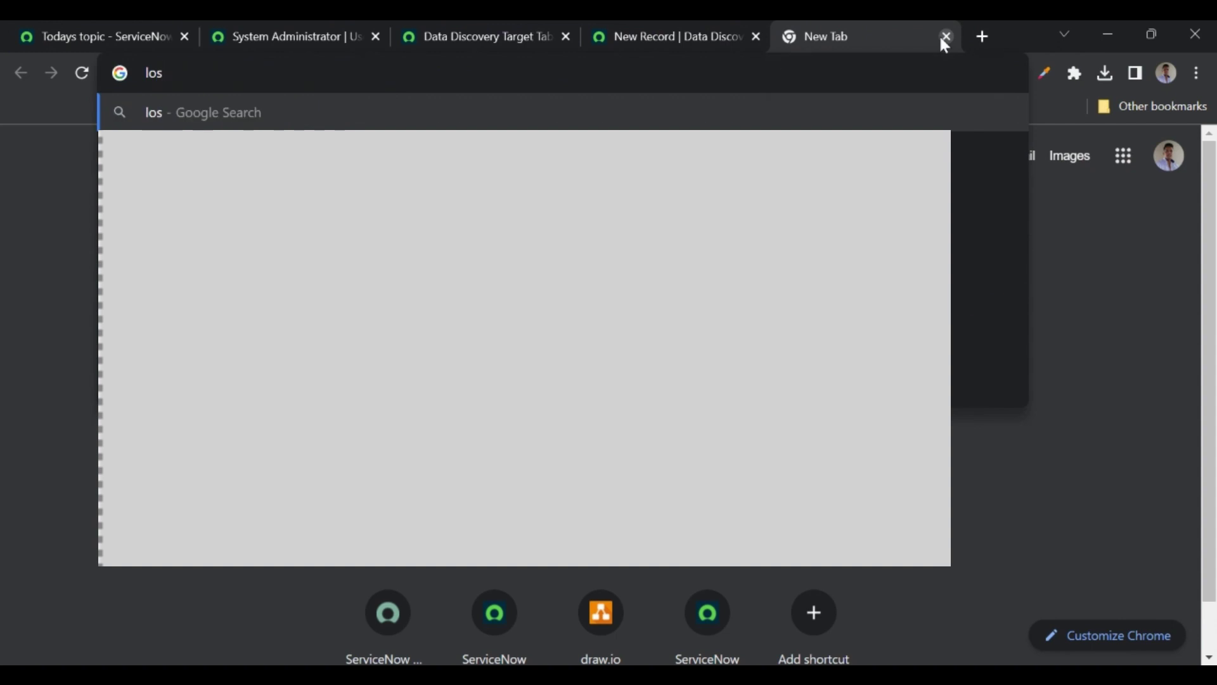
key("Return")
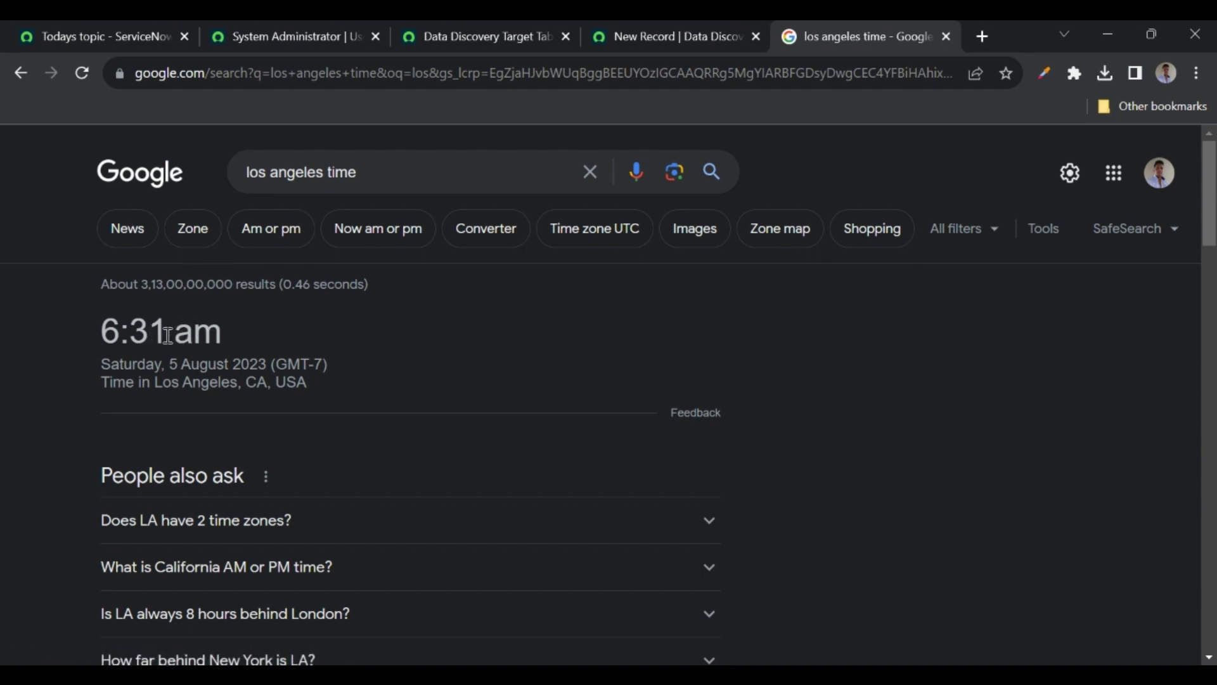
Step: Set the new data discovery job's time window to start at 06:33:00 and end at 06:35:00
left_click(637, 40)
left_click(328, 472)
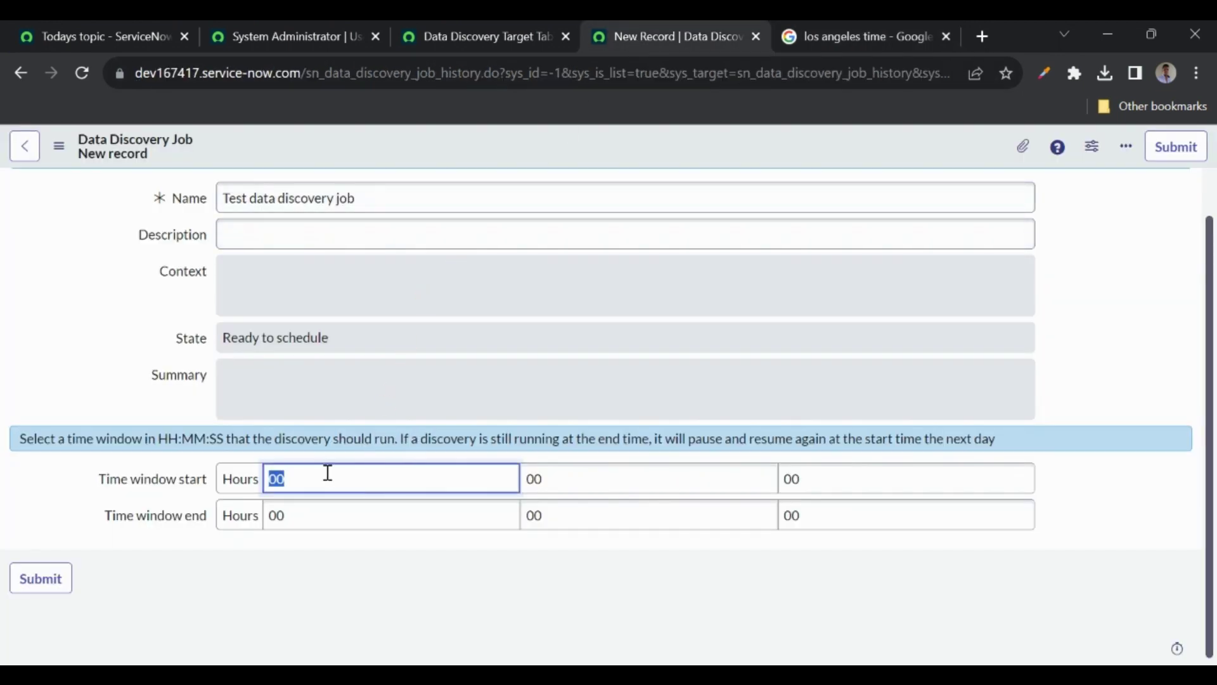
type("06")
left_click(576, 479)
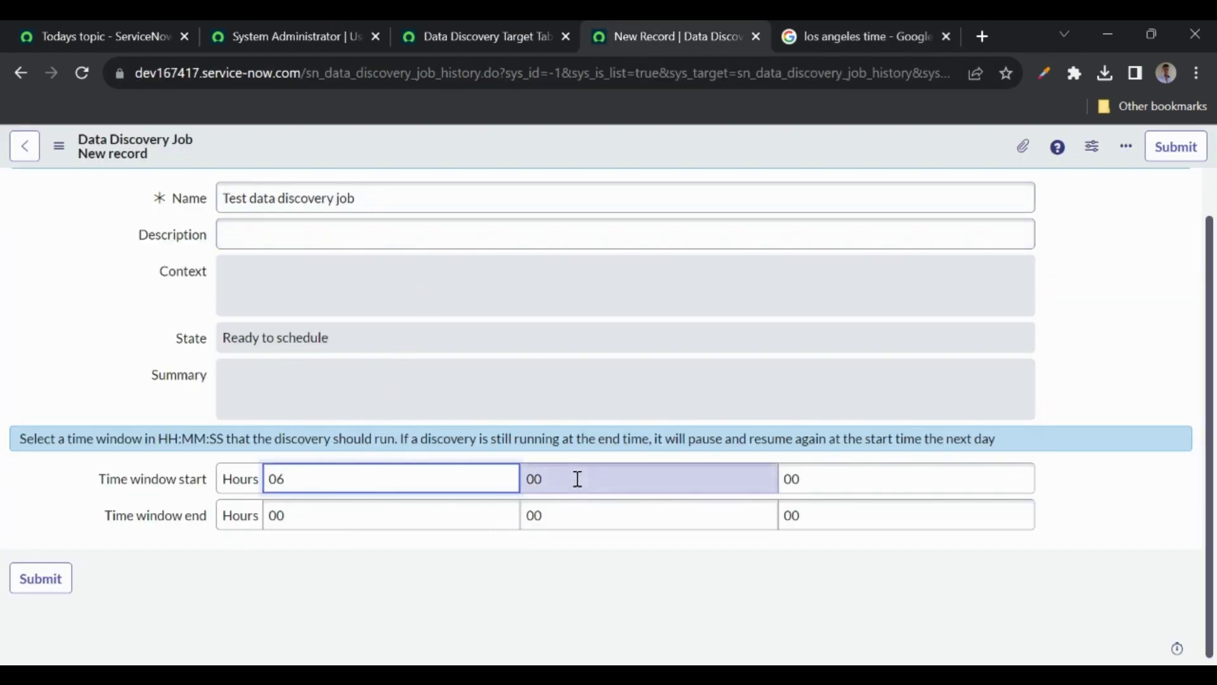
type("33")
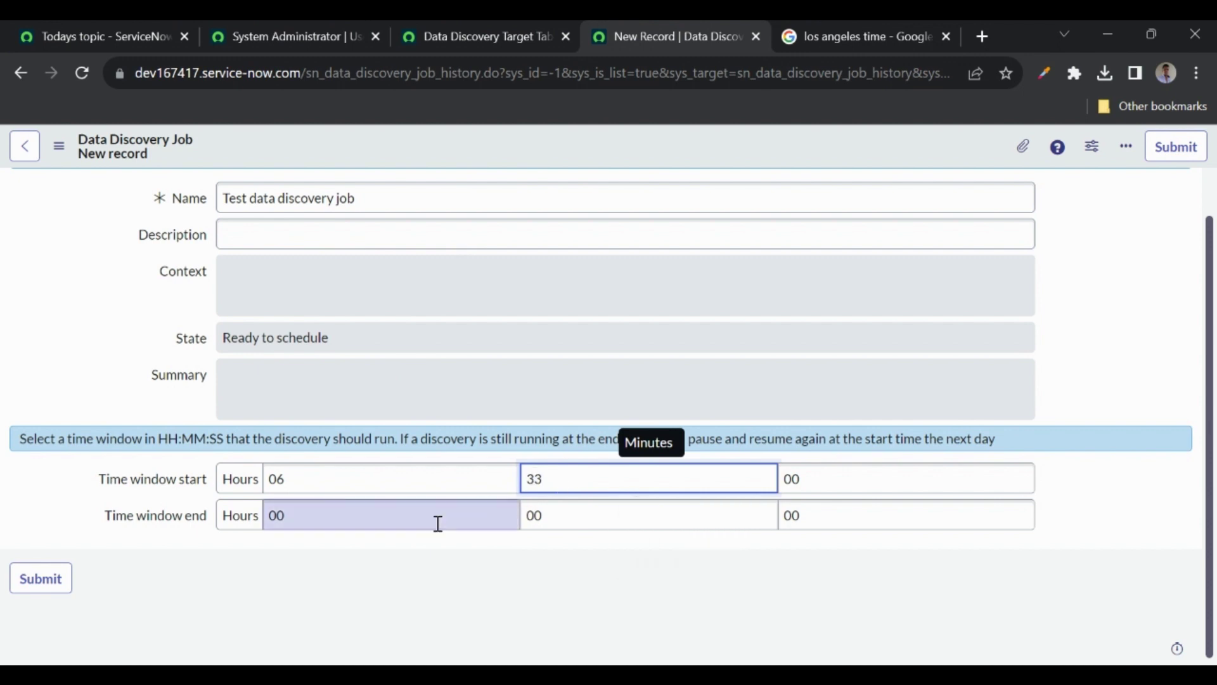
left_click(404, 521)
type("06")
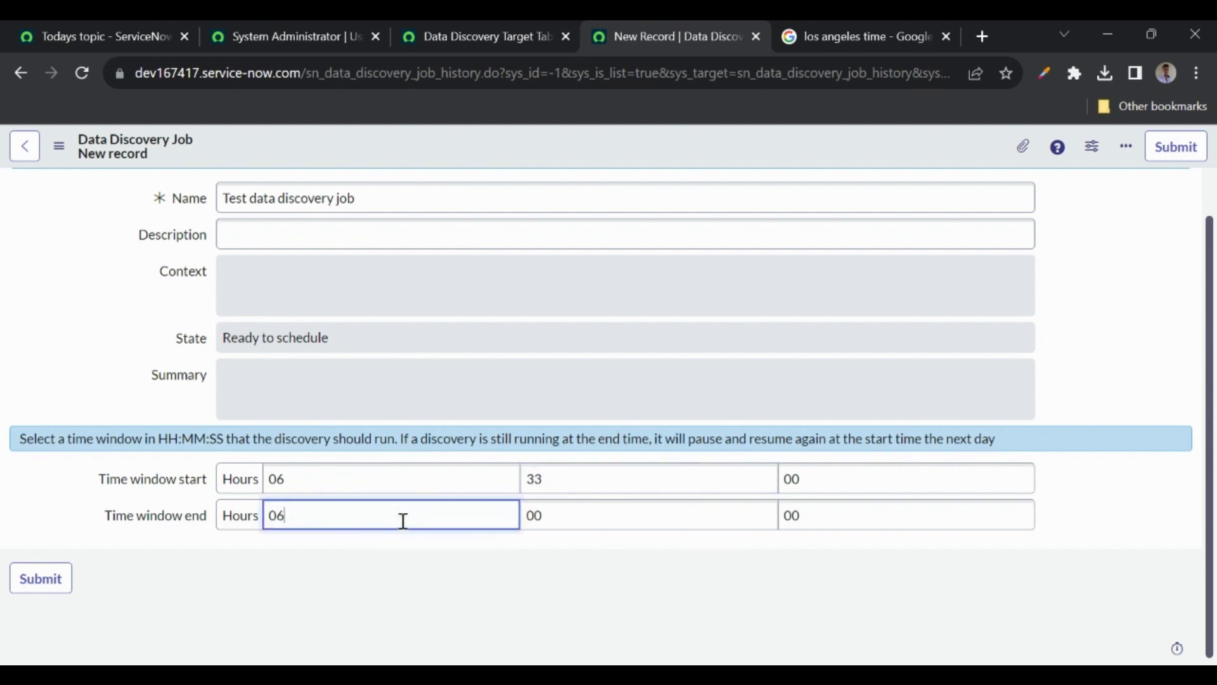
left_click(596, 514)
type("35")
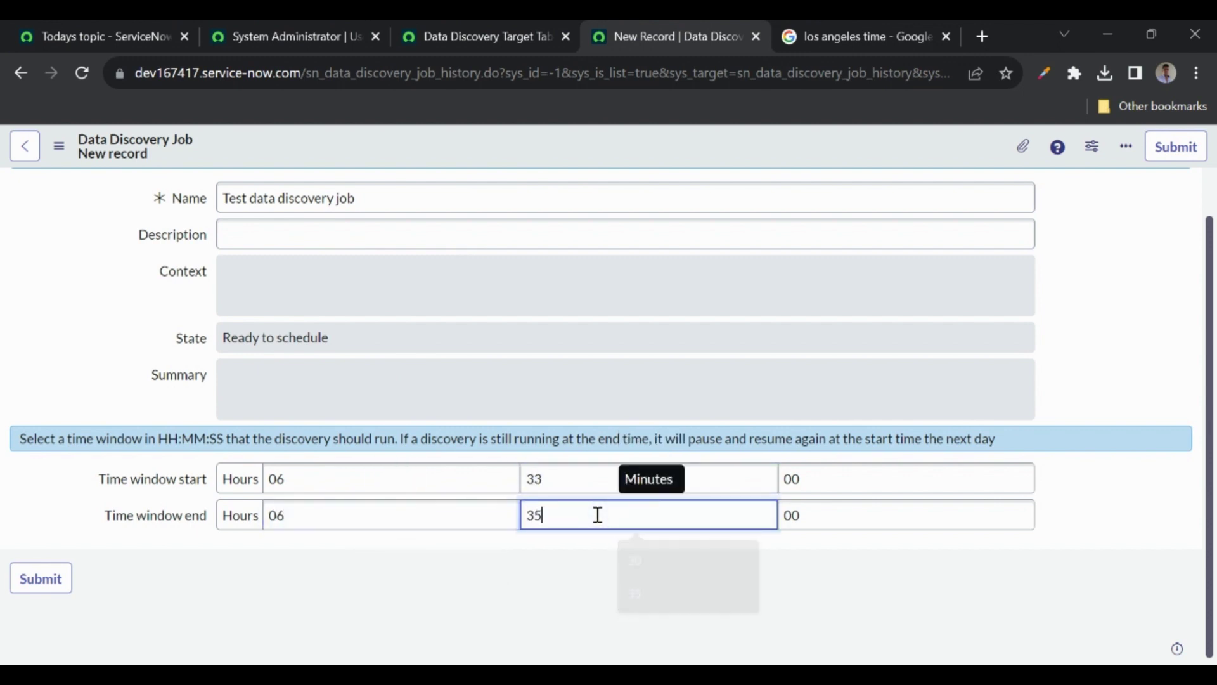
left_click(739, 569)
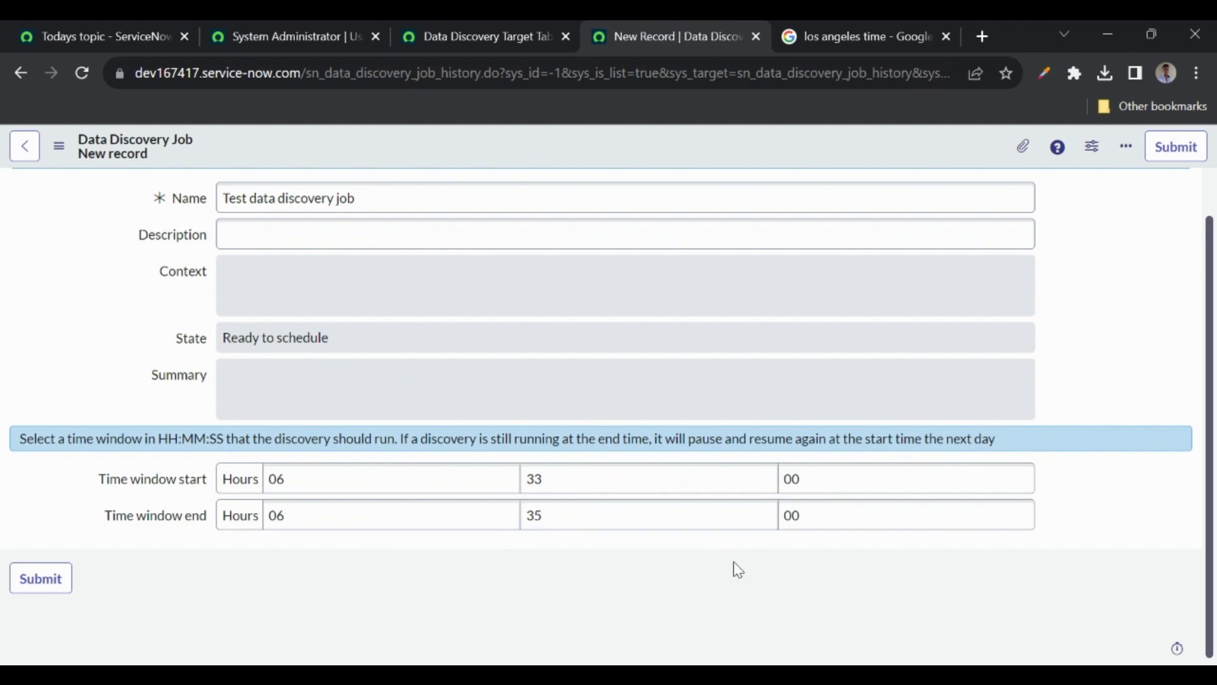
Step: Save the "Test data discovery job" record without leaving the form and schedule the job
right_click(565, 145)
left_click(595, 157)
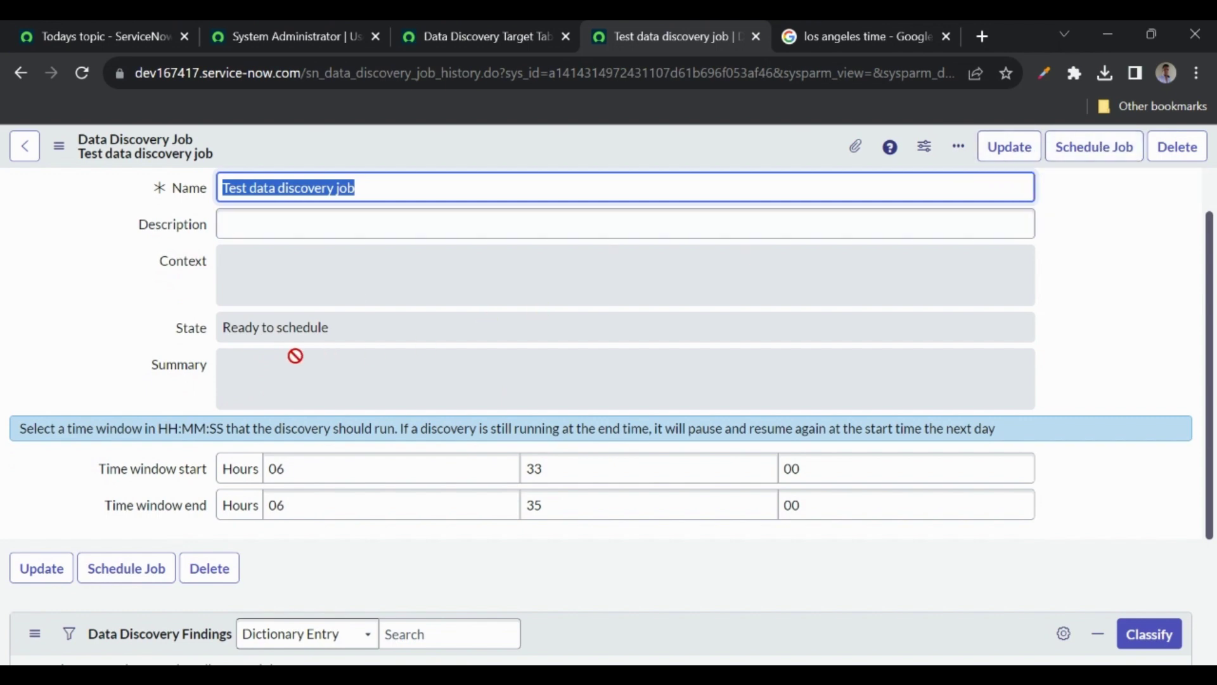
left_click(1098, 151)
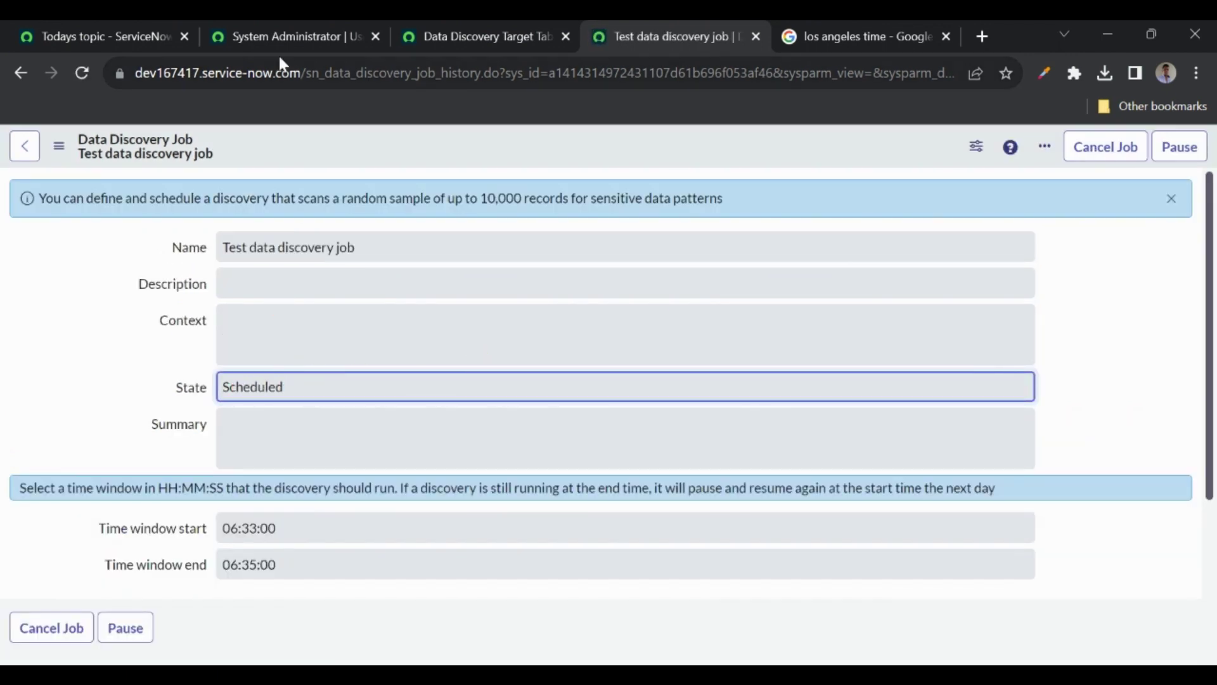
Step: From the user profile page, find the System Scheduler's Schedules module and open its list in a new tab
left_click(282, 37)
left_click(204, 160)
type("s")
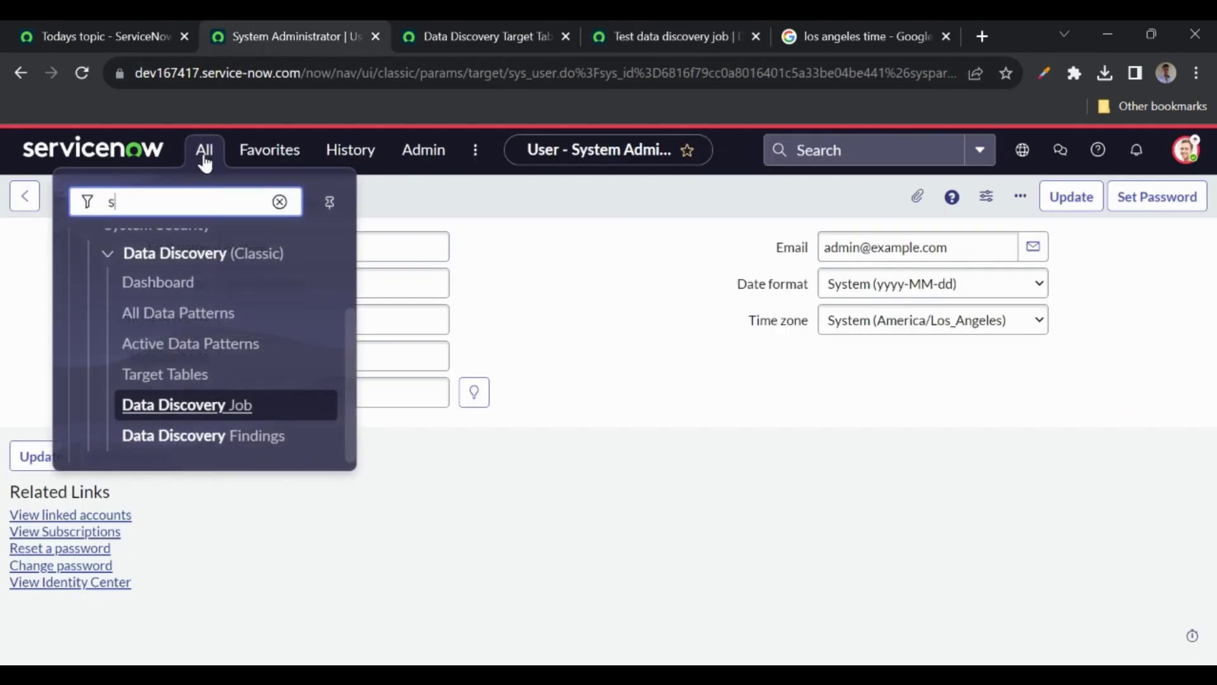
type("chedules")
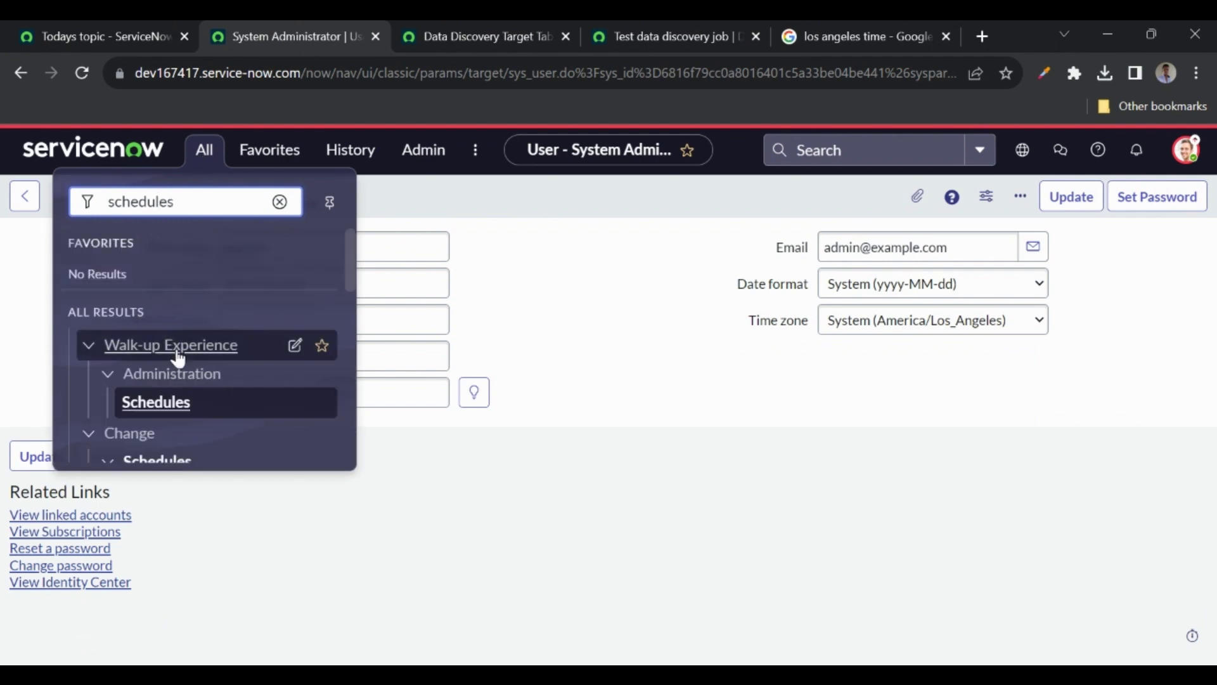
scroll(177, 380, "down", 5)
scroll(175, 397, "down", 3)
scroll(172, 397, "up", 2)
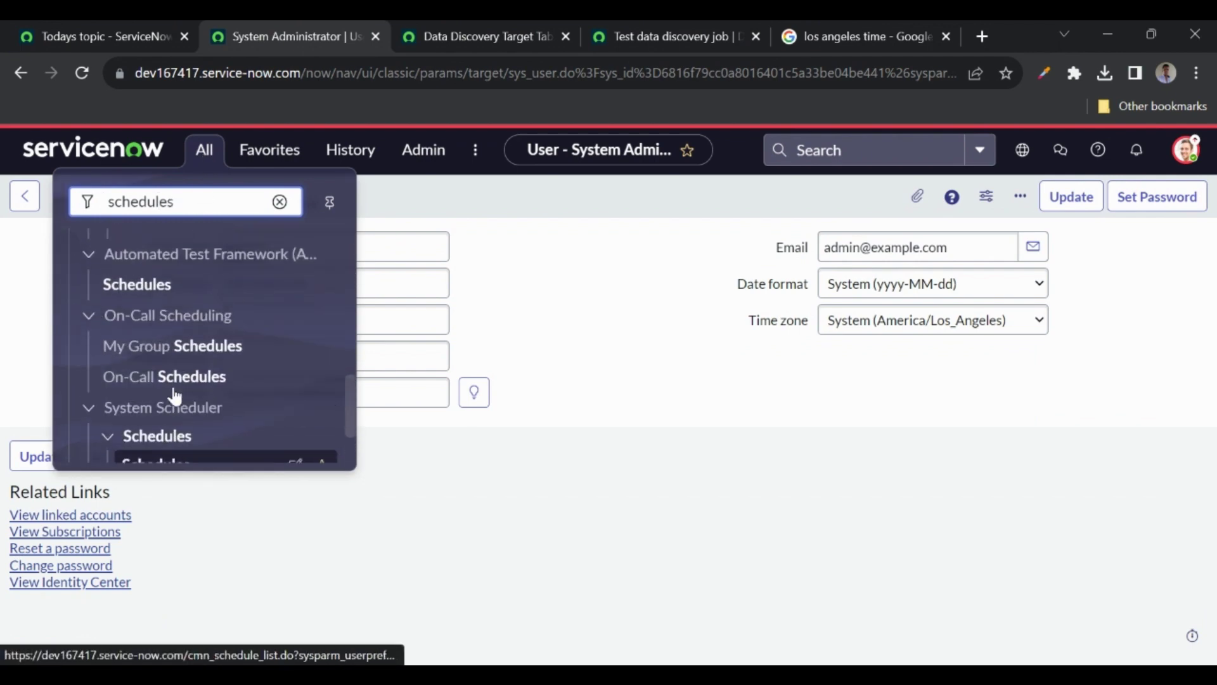
scroll(172, 322, "down", 2)
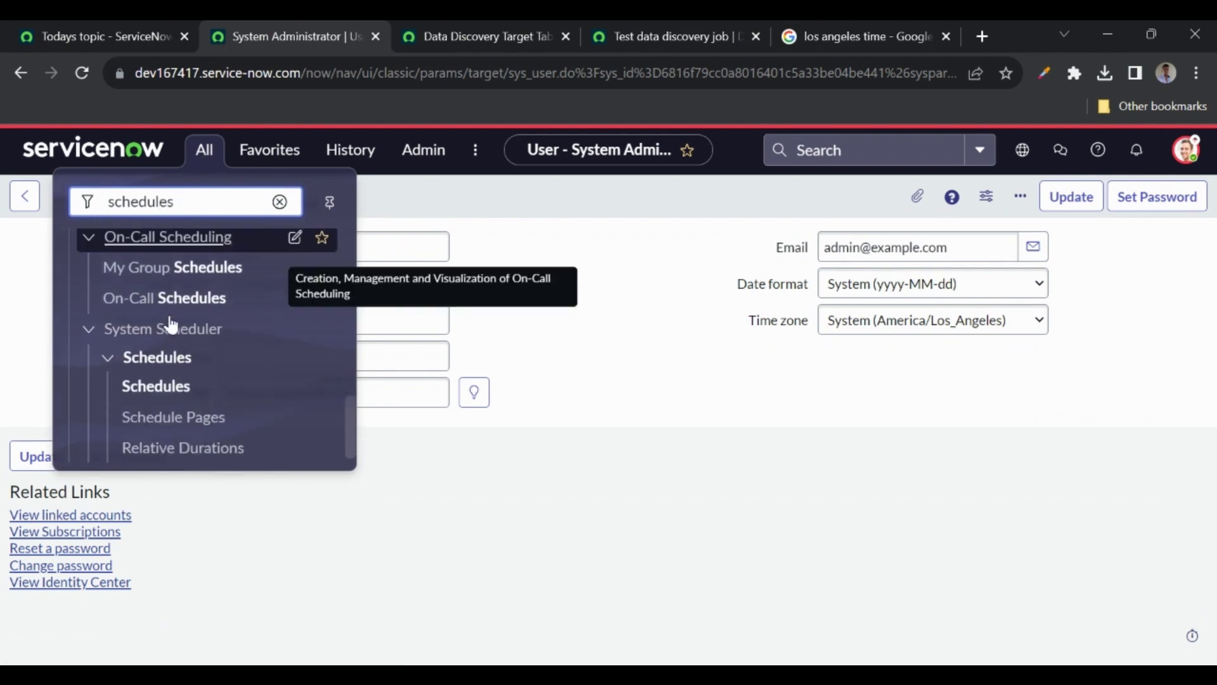
middle_click(159, 386)
left_click(375, 17)
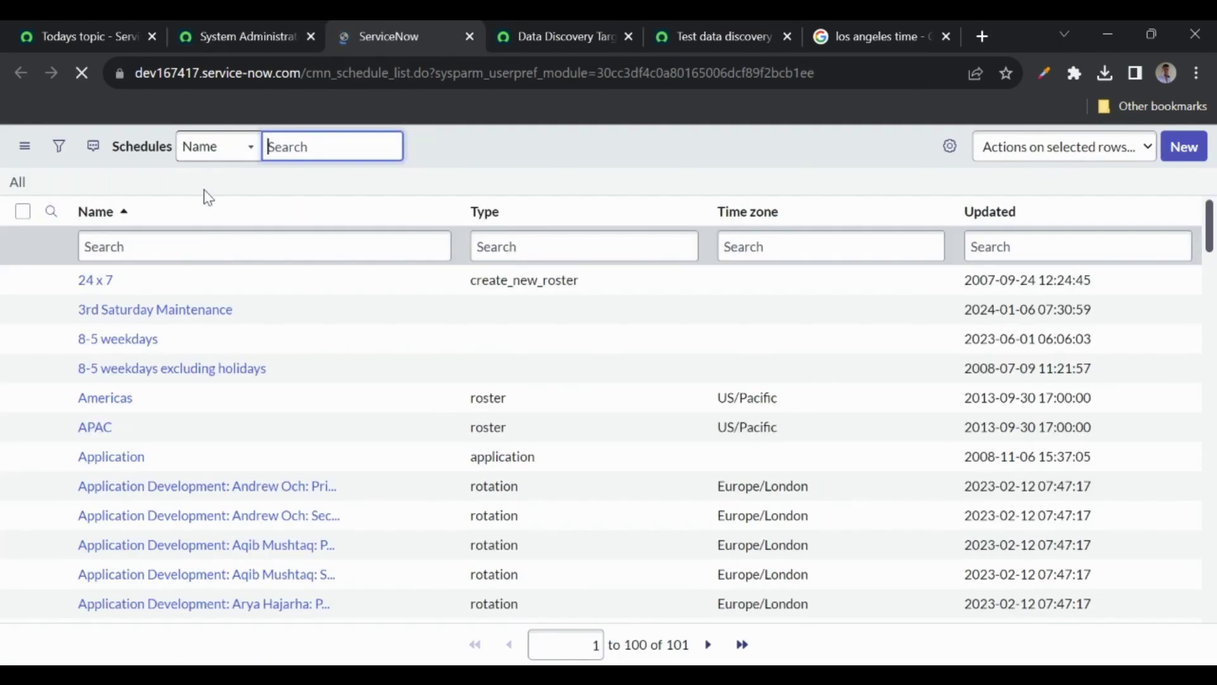
Step: Filter the schedules list by names starting with "data"
left_click(136, 239)
type("data")
key("Return")
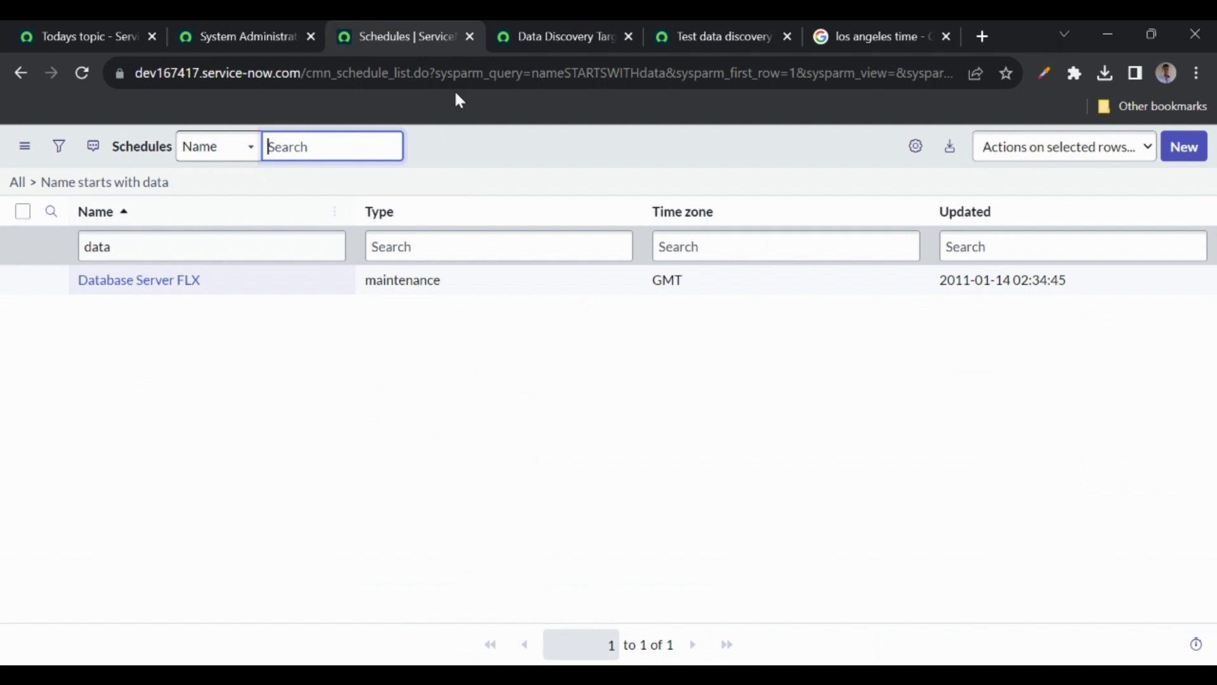
Step: Refresh the Los Angeles time result and check the scheduled test job's state and time window
left_click(862, 35)
left_click(83, 74)
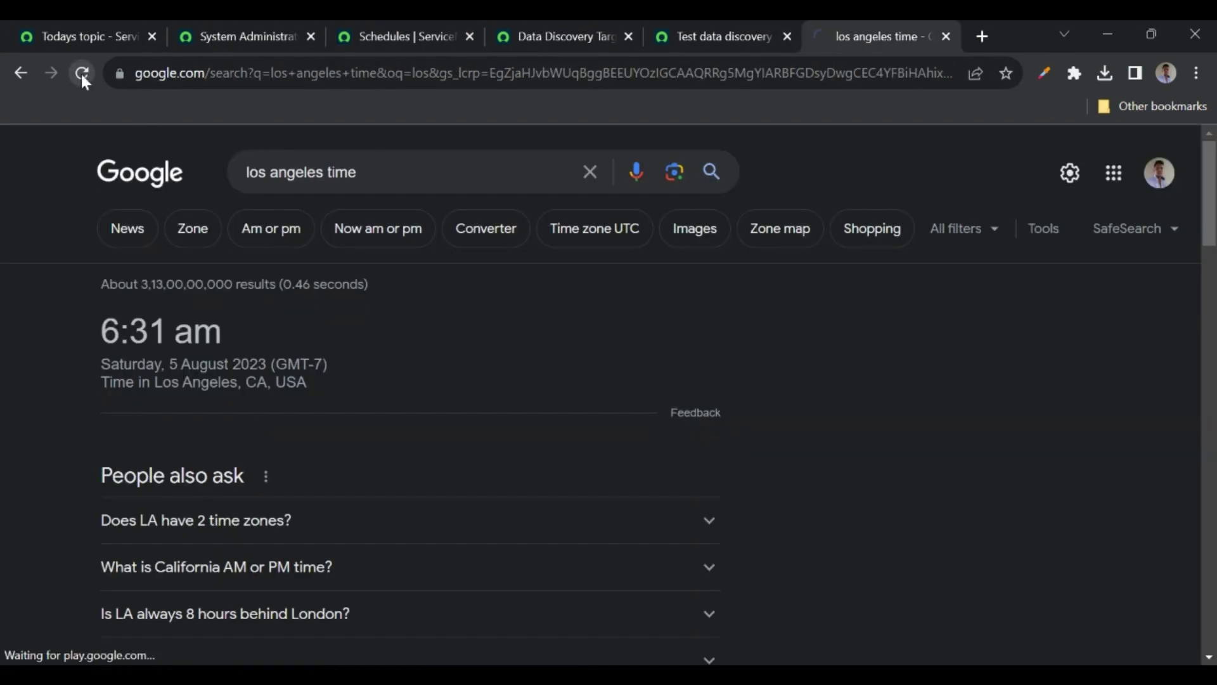
left_click(558, 36)
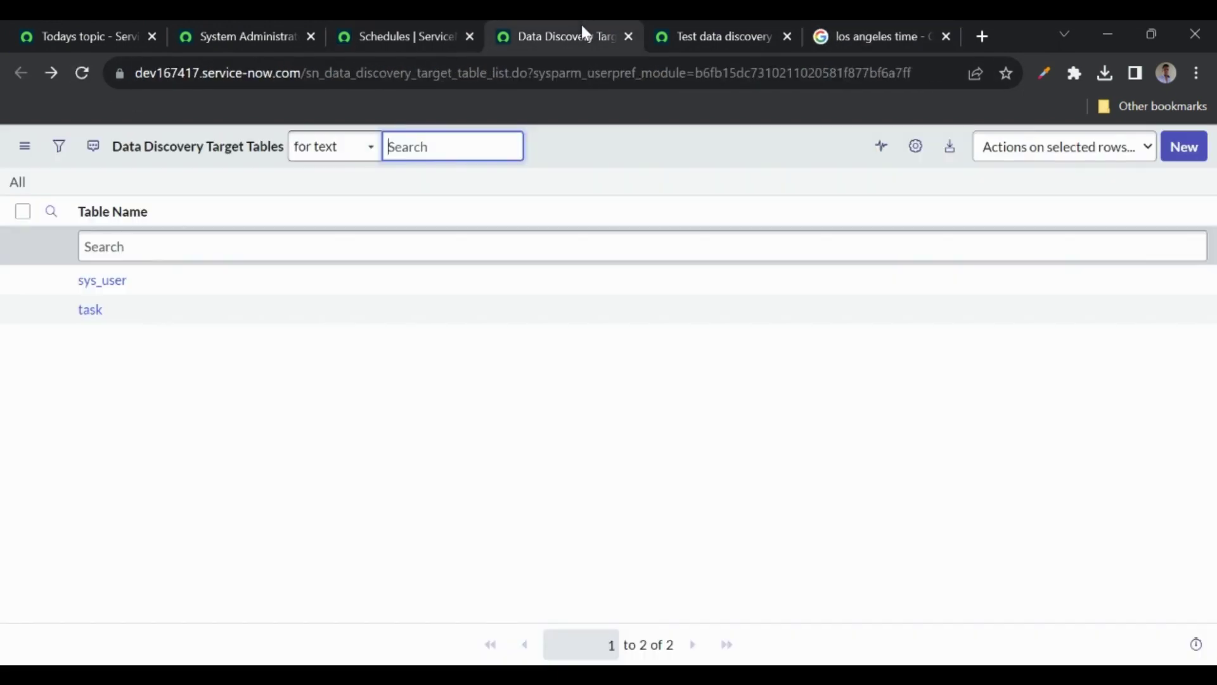
left_click(670, 31)
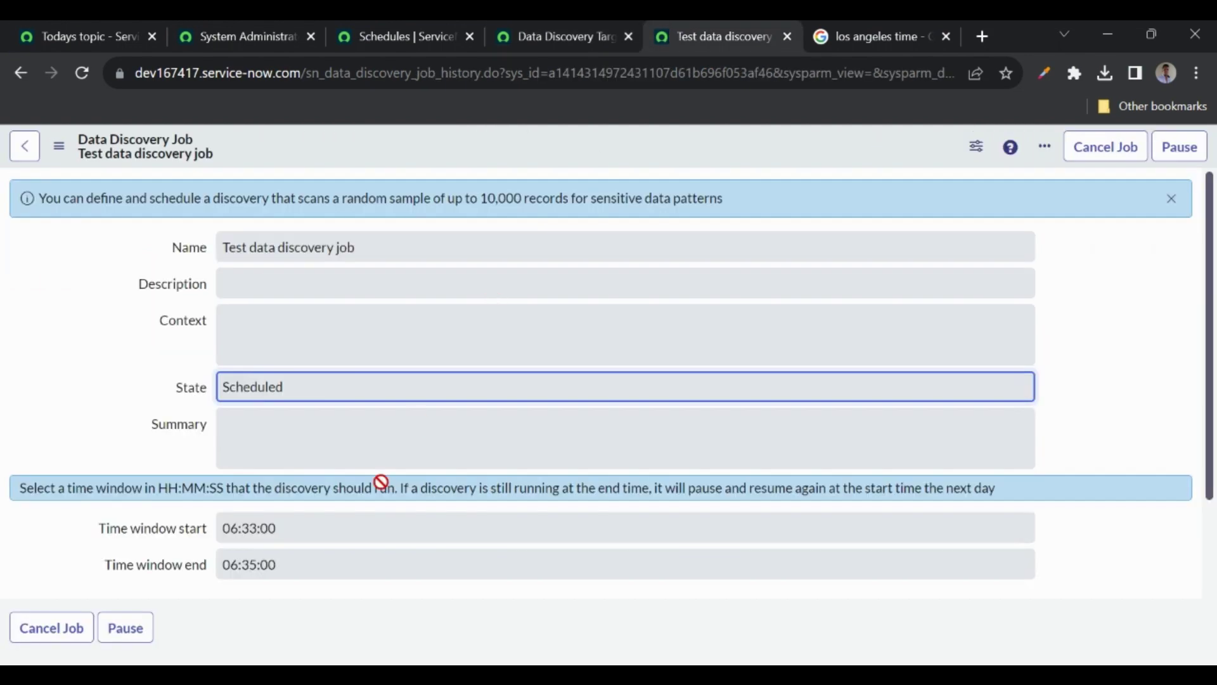
Step: Broaden the schedules name filter to "*data", review the matches and close the schedules list
left_click(353, 29)
left_click(87, 246)
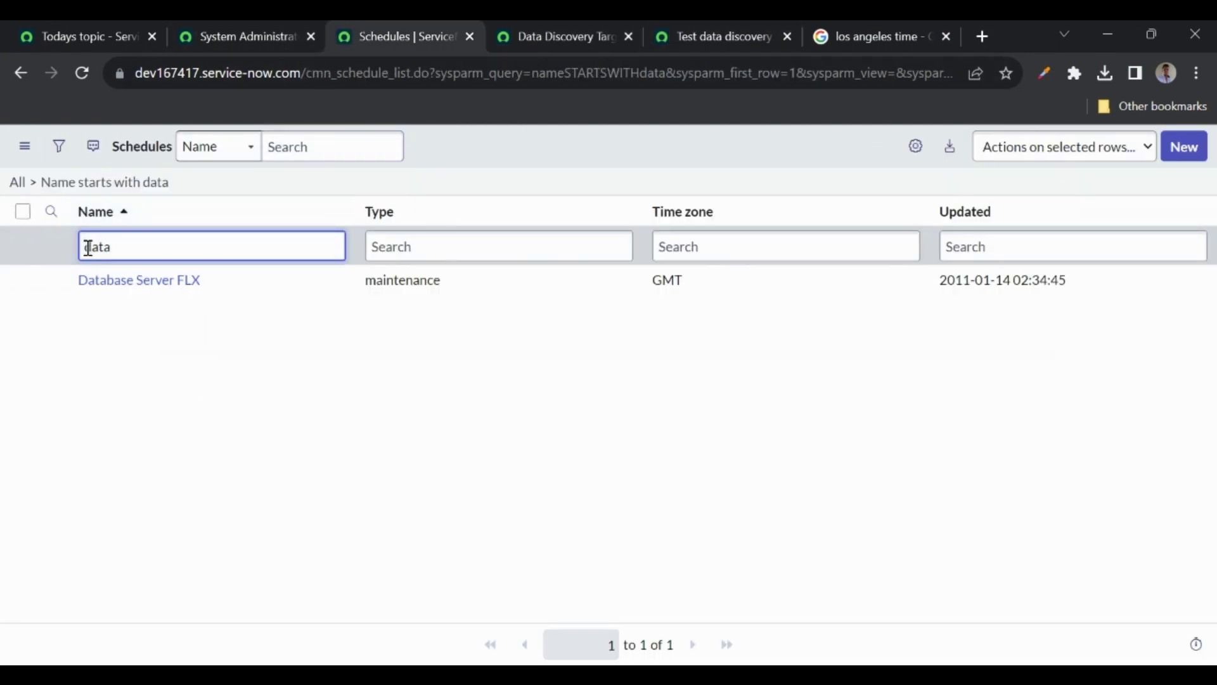
type("*")
key("Return")
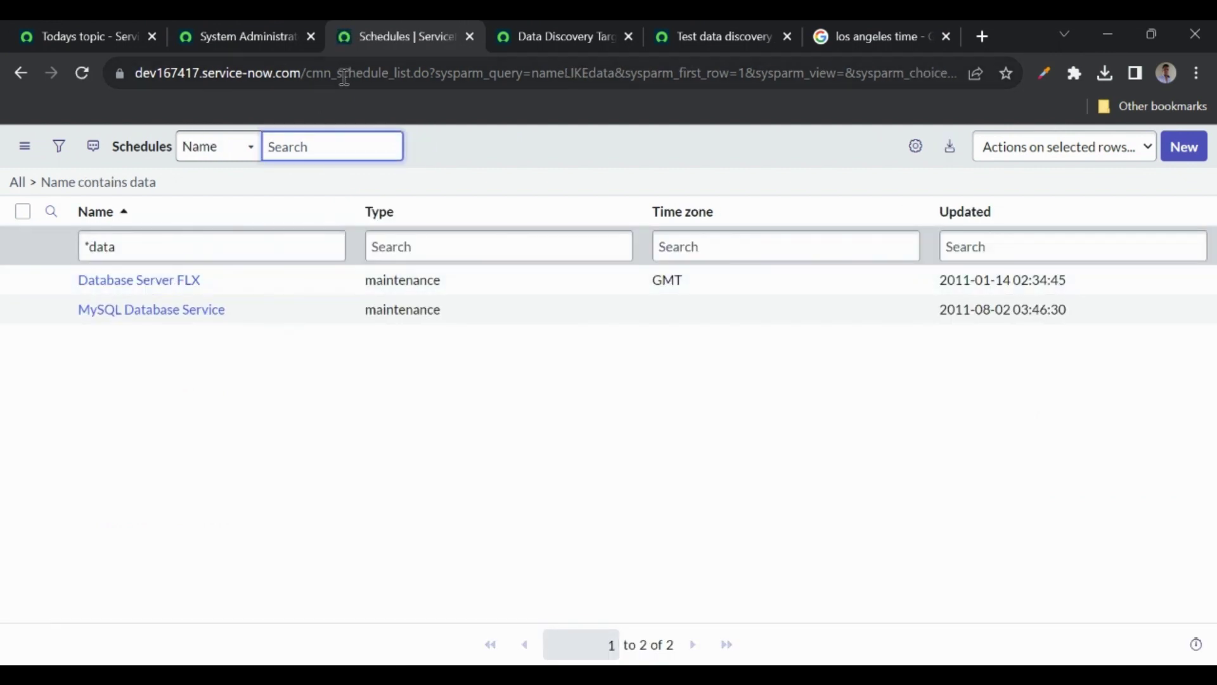
left_click(456, 73)
left_click(470, 36)
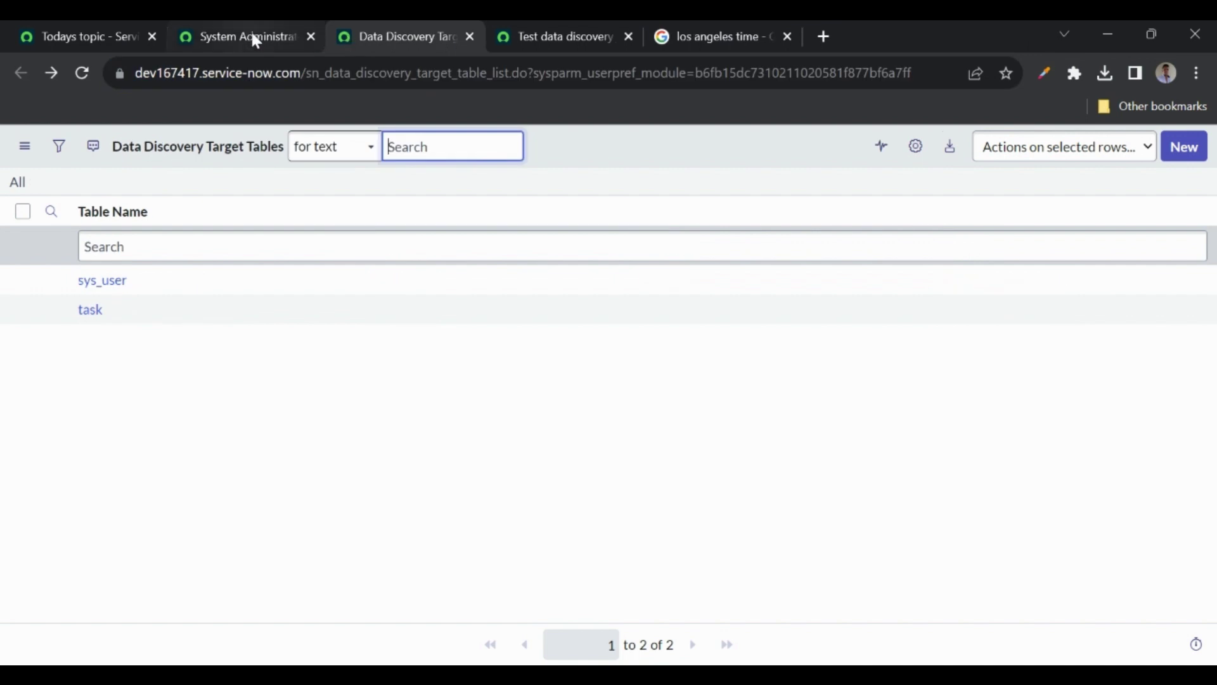
Step: Open the sys_trigger.LIST table from the navigator on the user profile page
left_click(250, 32)
left_click(201, 148)
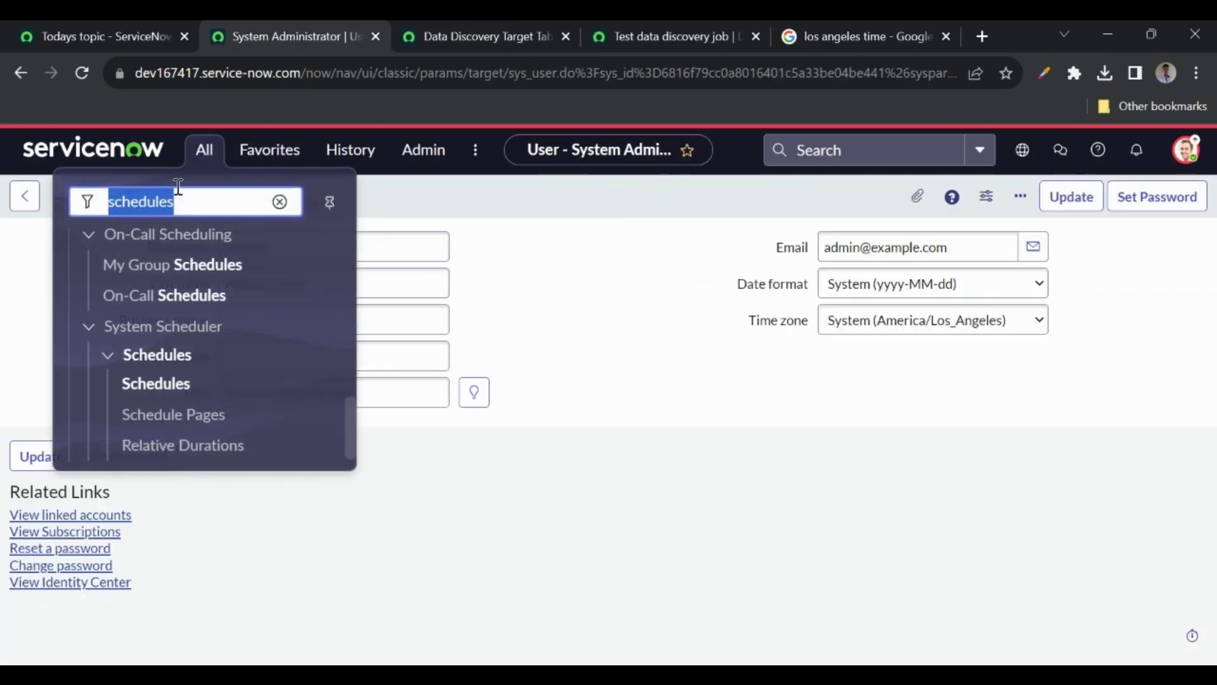
type("sys_trigger.LIST")
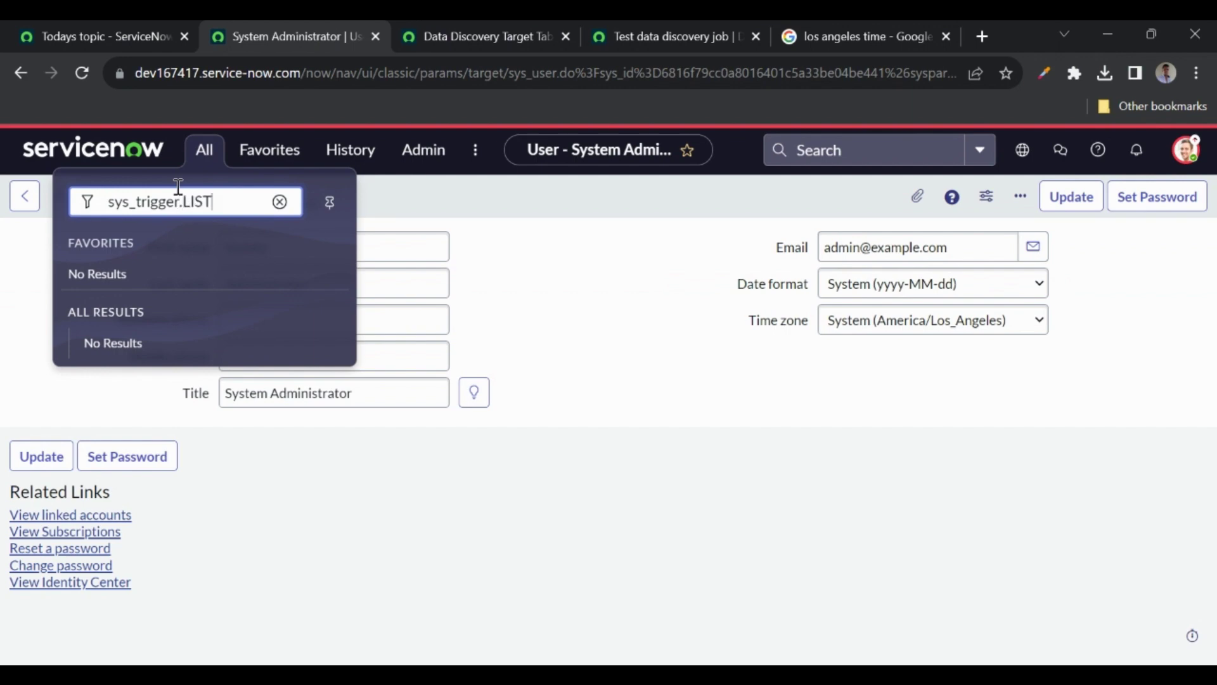
key("Return")
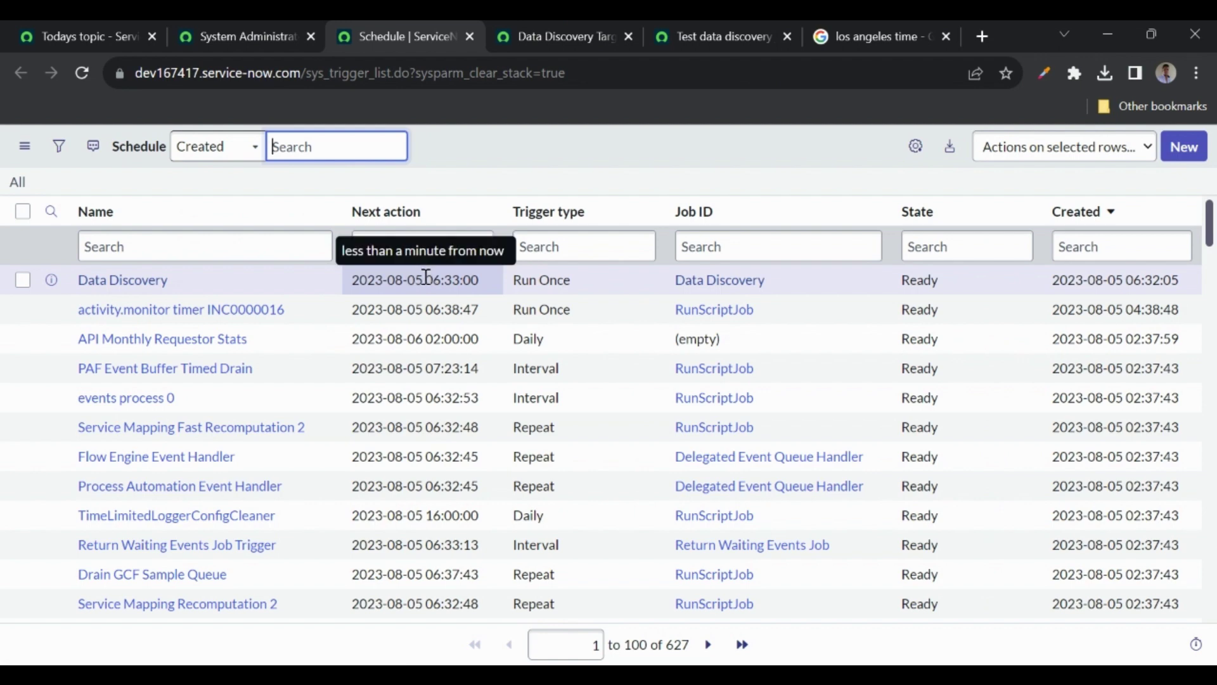
Step: Check the Los Angeles time again, and filter the scheduled triggers by name with "*data disc"
left_click(891, 28)
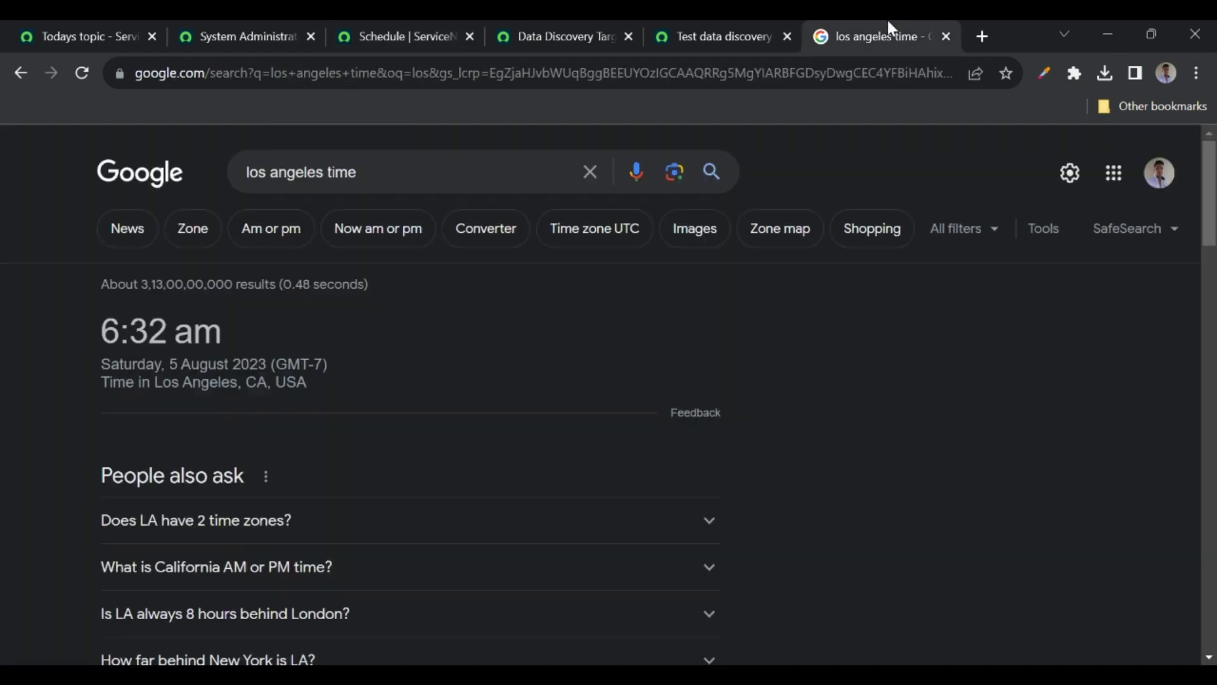
left_click(412, 35)
left_click(208, 249)
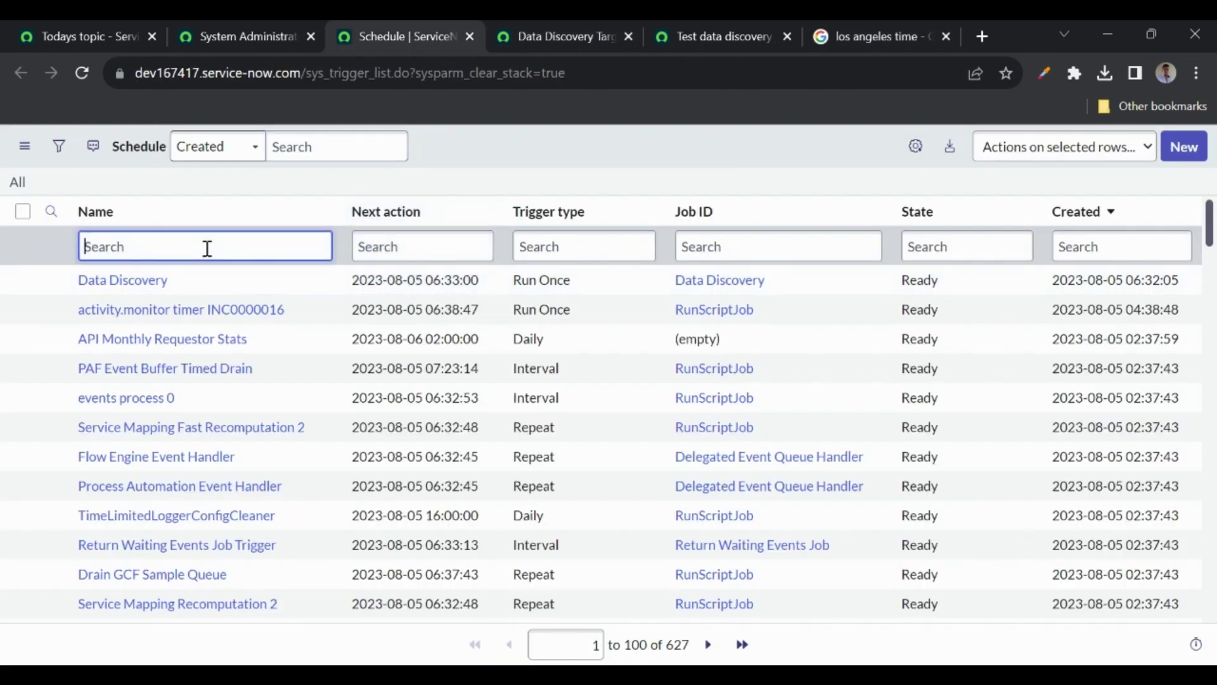
type("*data disc")
key("Return")
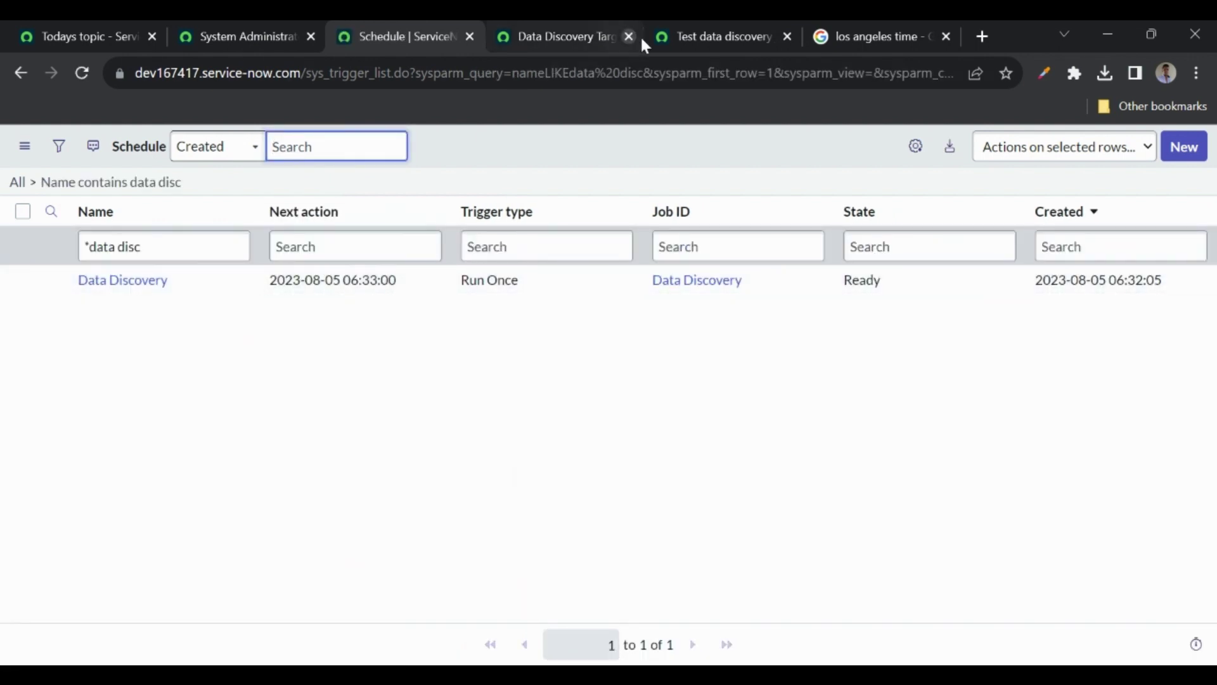
Step: Review the test job's context, state and summary, refresh its Data Discovery Findings to examine the matches, and return to the topics page
left_click(668, 35)
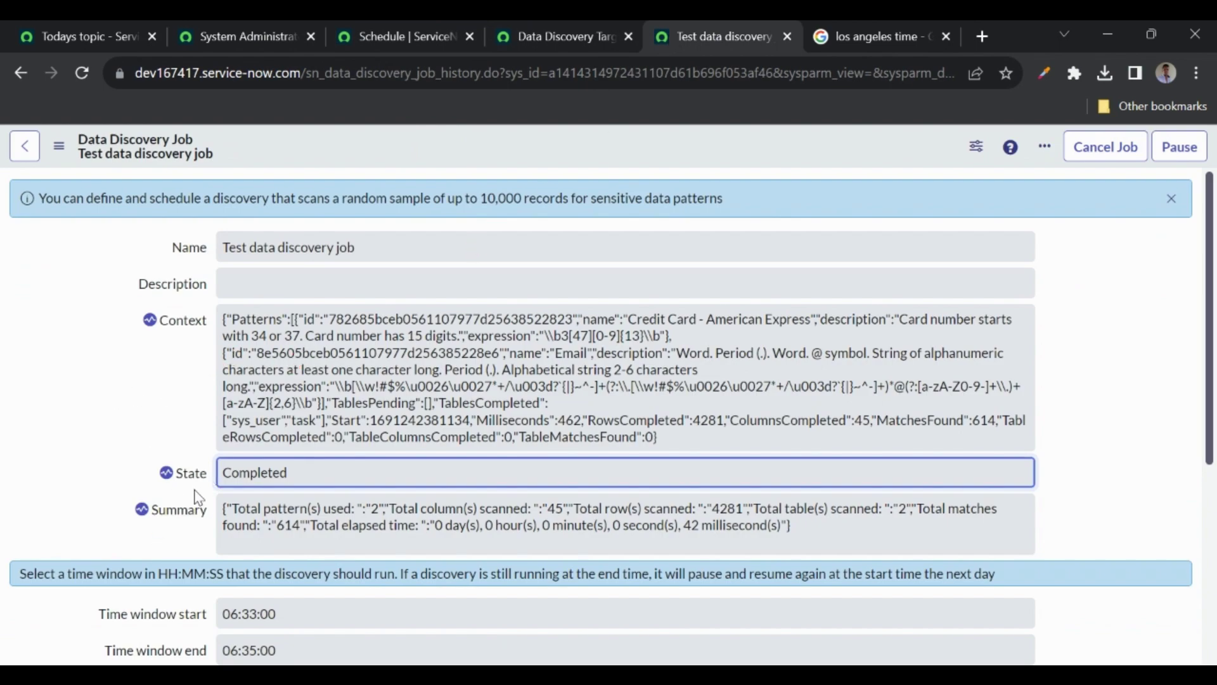
scroll(265, 473, "down", 3)
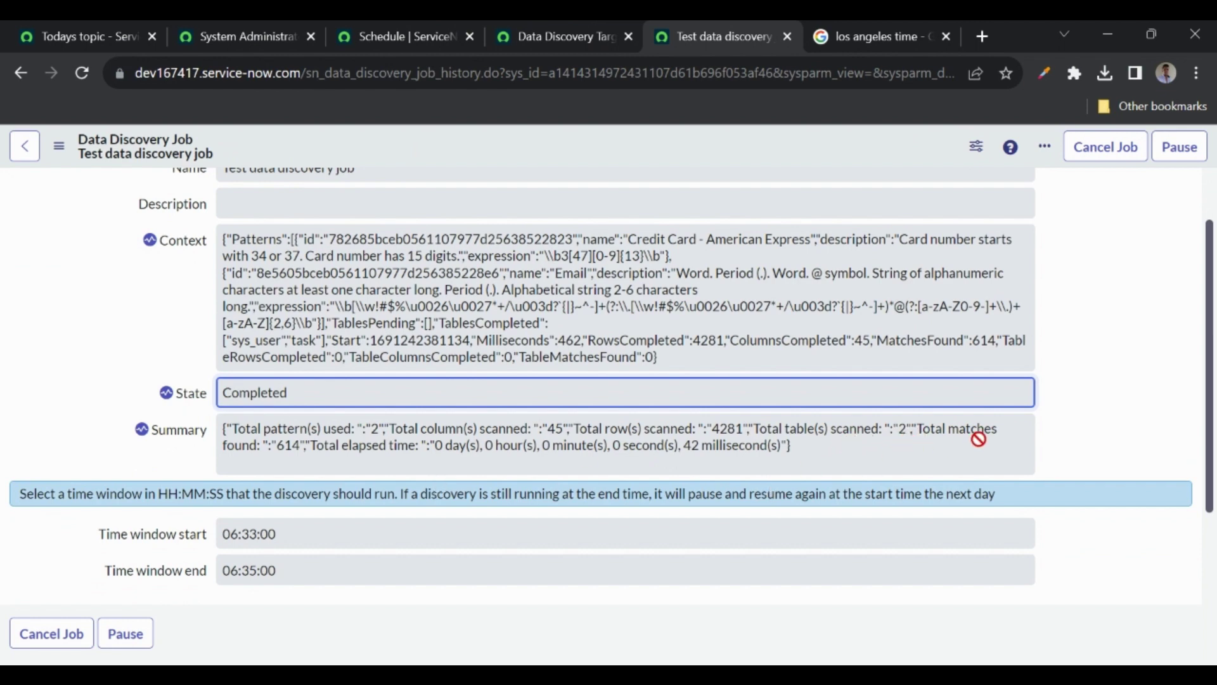
scroll(458, 592, "down", 4)
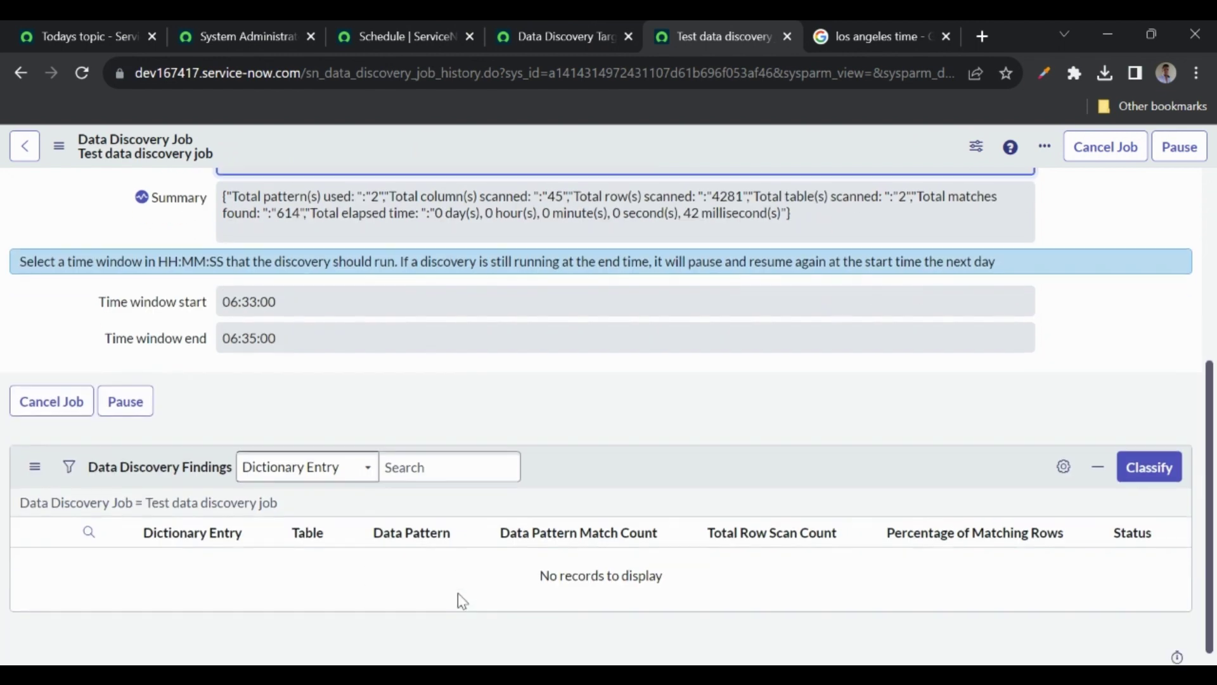
left_click(238, 493)
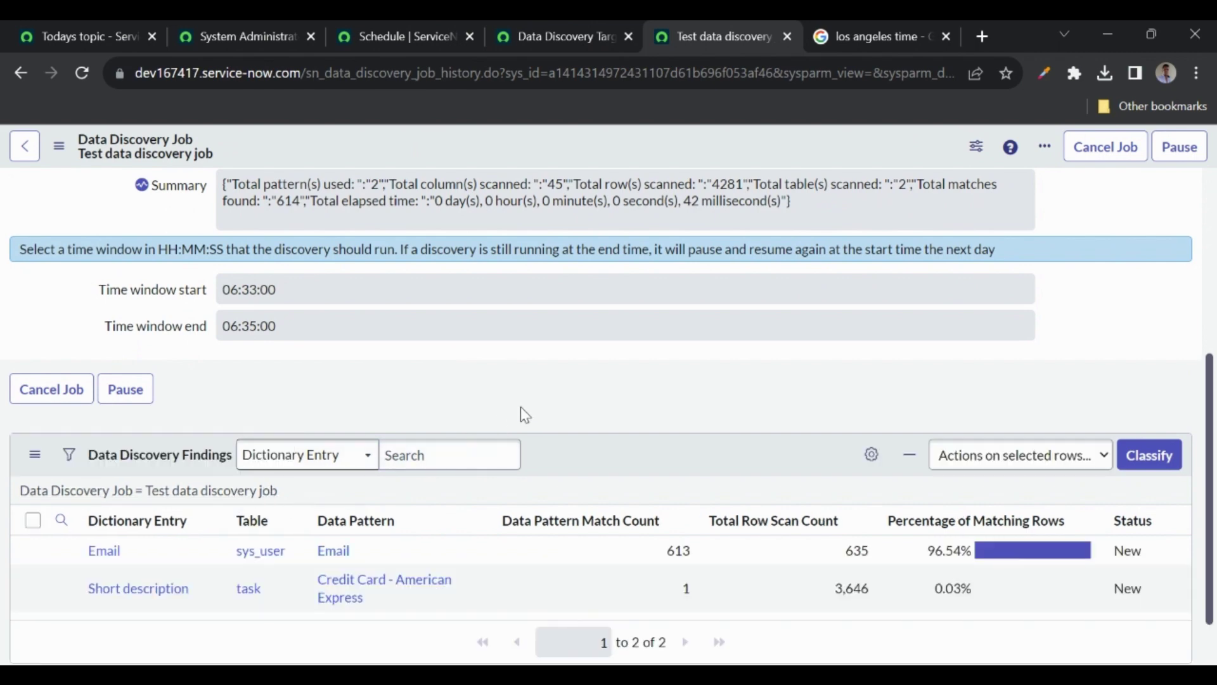
scroll(525, 415, "down", 1)
scroll(525, 415, "up", 2)
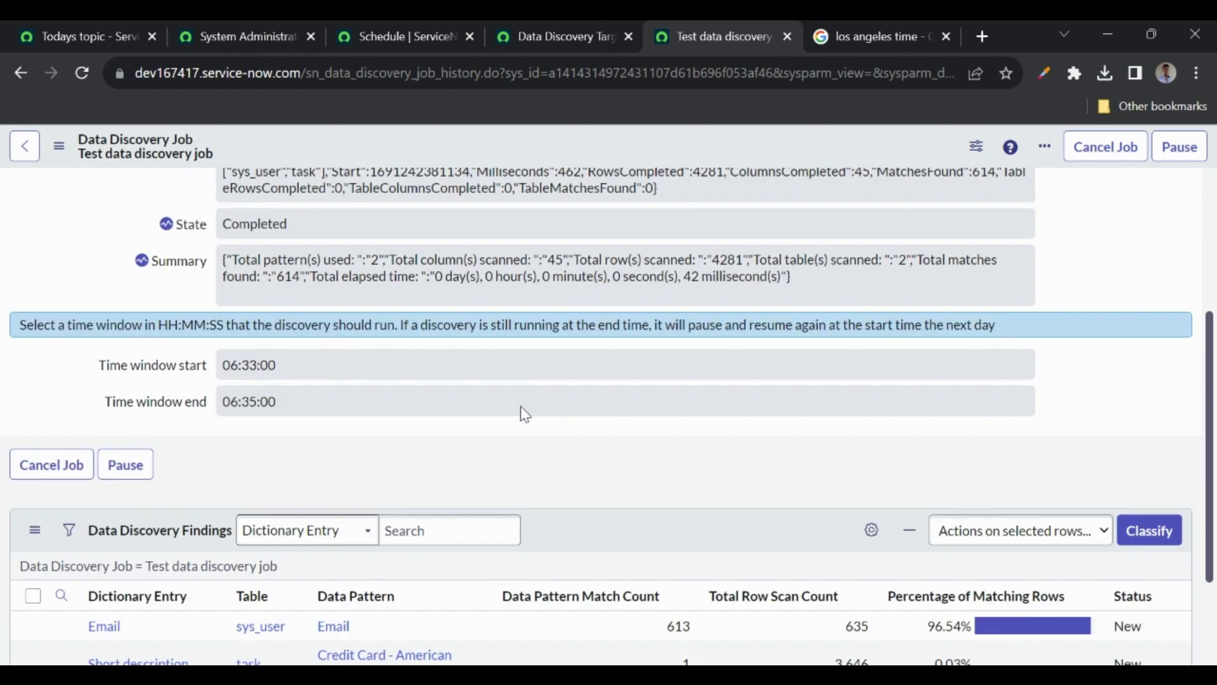
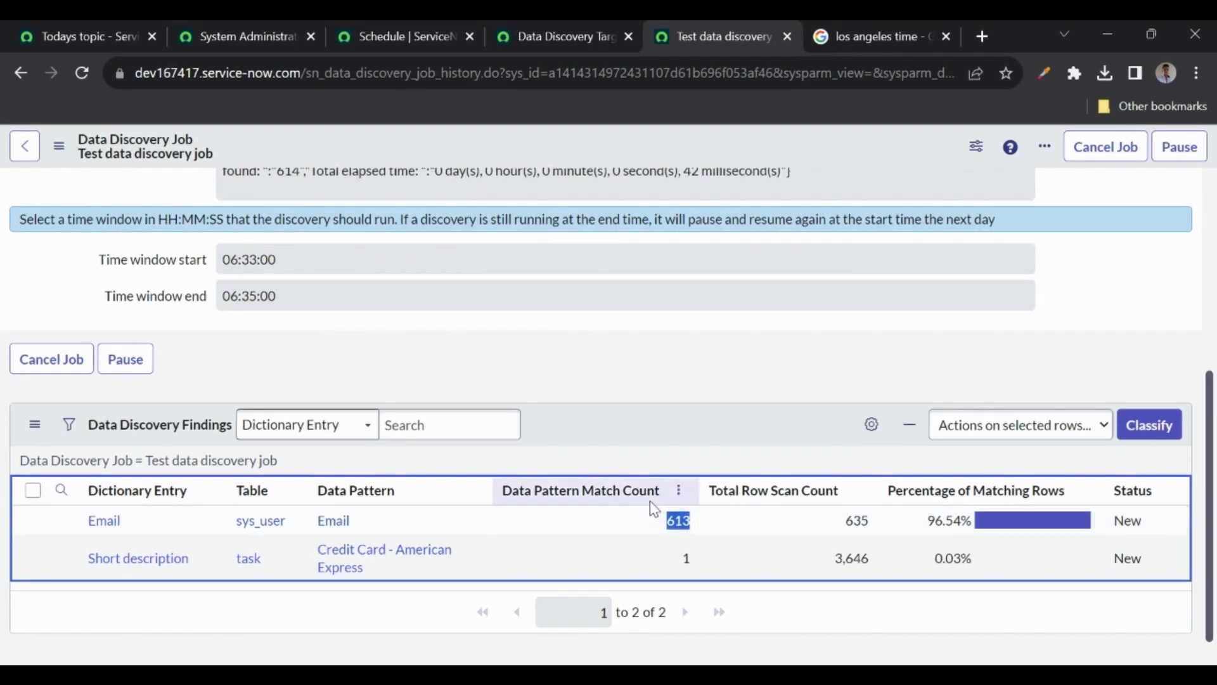
left_click(89, 37)
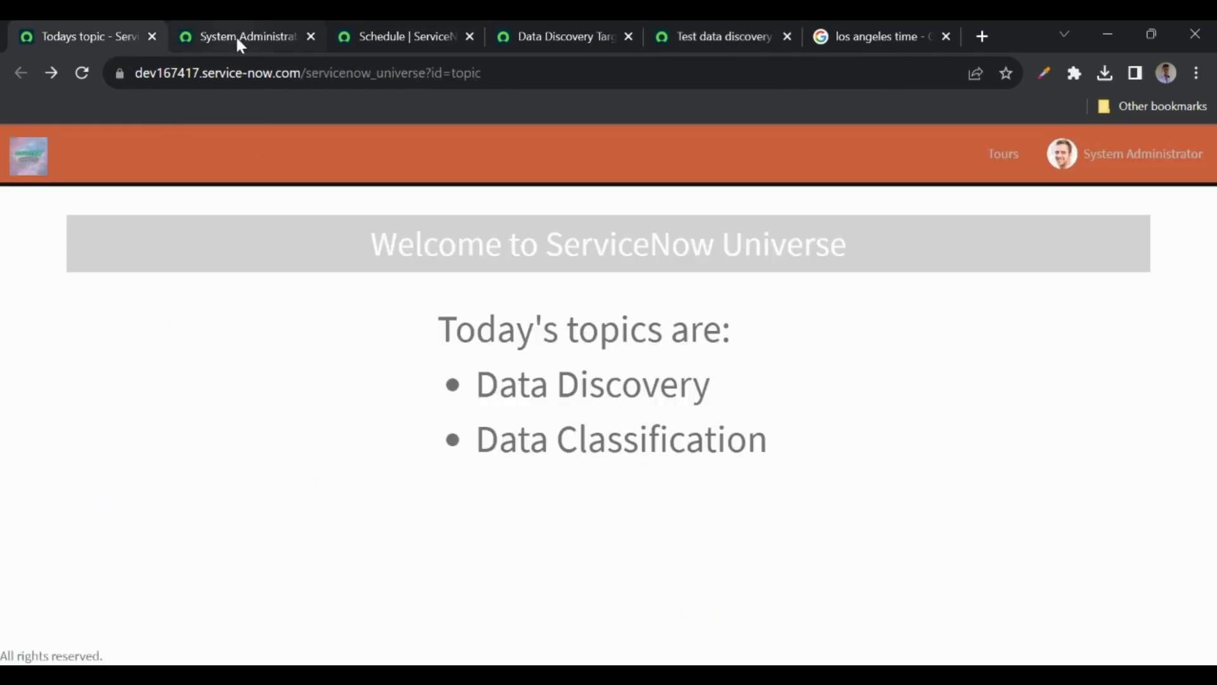
Step: Open the sys_user.LIST table, filter out users with an empty email, and compare with the test job's Email finding
left_click(237, 39)
left_click(205, 149)
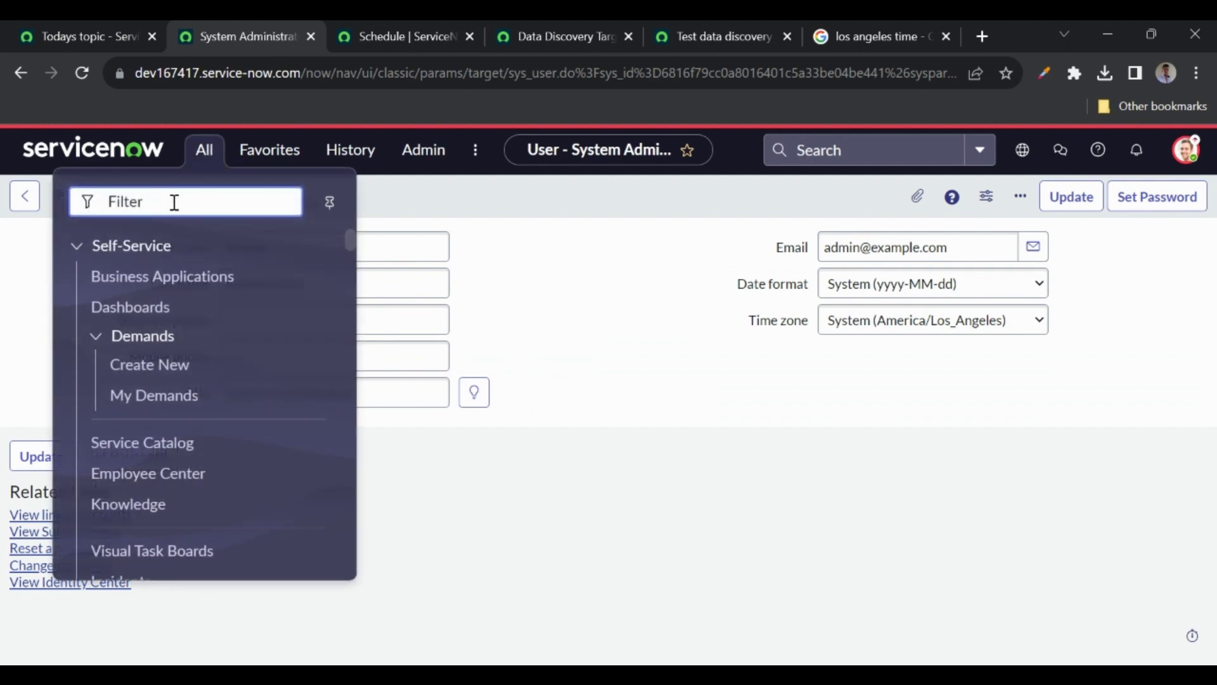
type("sys_user.LIST")
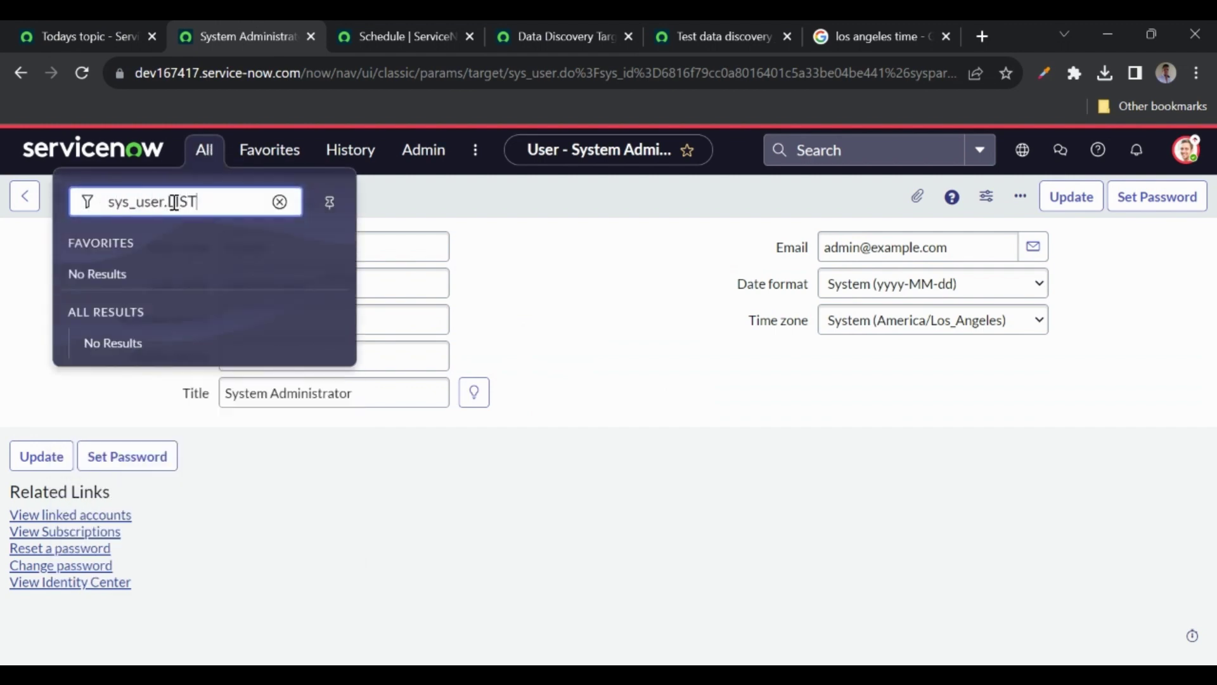
key("Return")
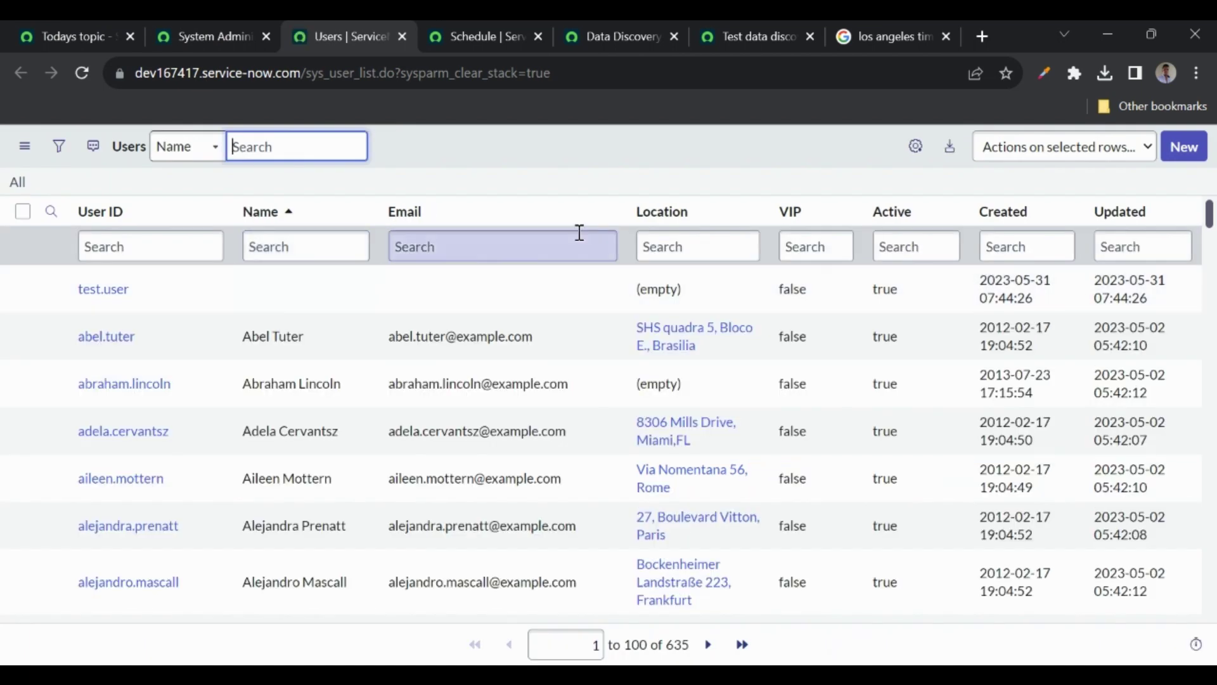
right_click(445, 294)
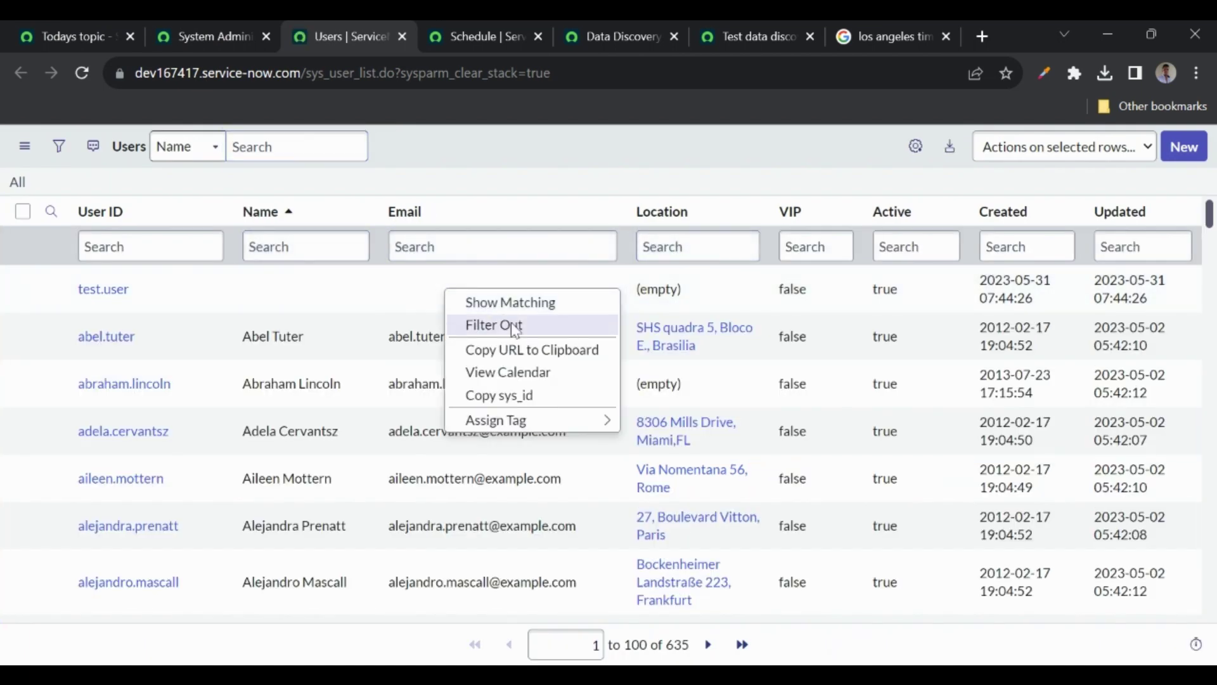
left_click(516, 326)
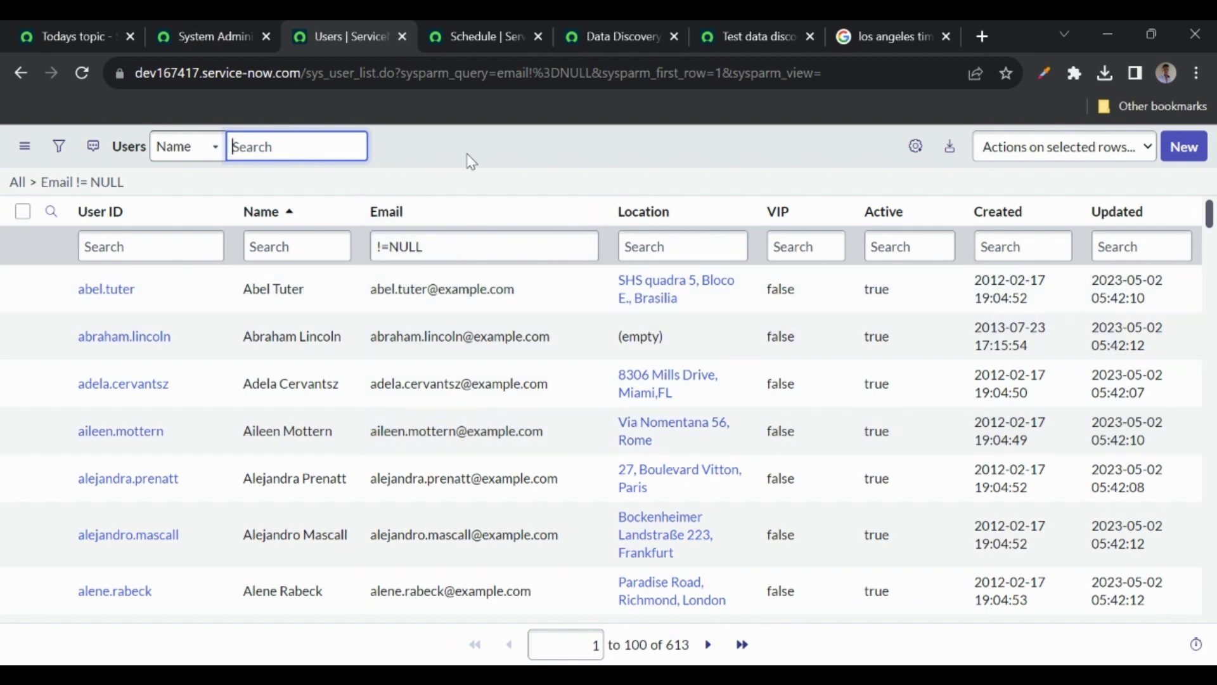
left_click(622, 40)
left_click(714, 40)
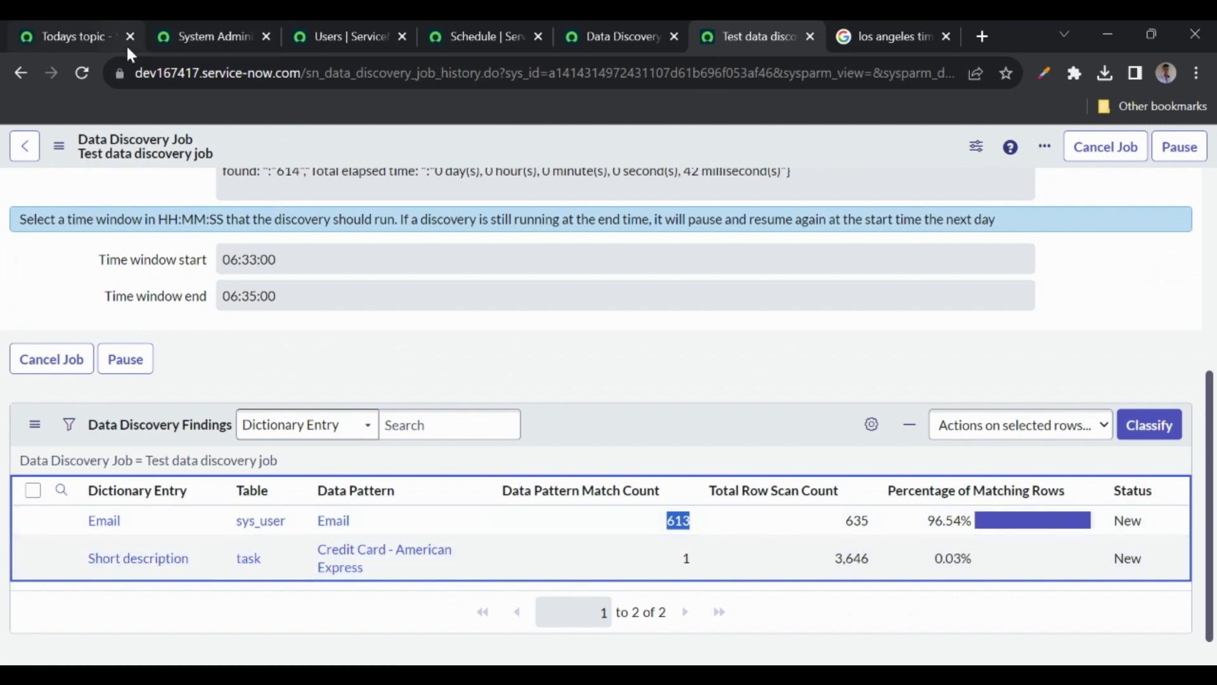
Step: Open the task.LIST table from the navigator on the user profile page
left_click(179, 46)
left_click(204, 151)
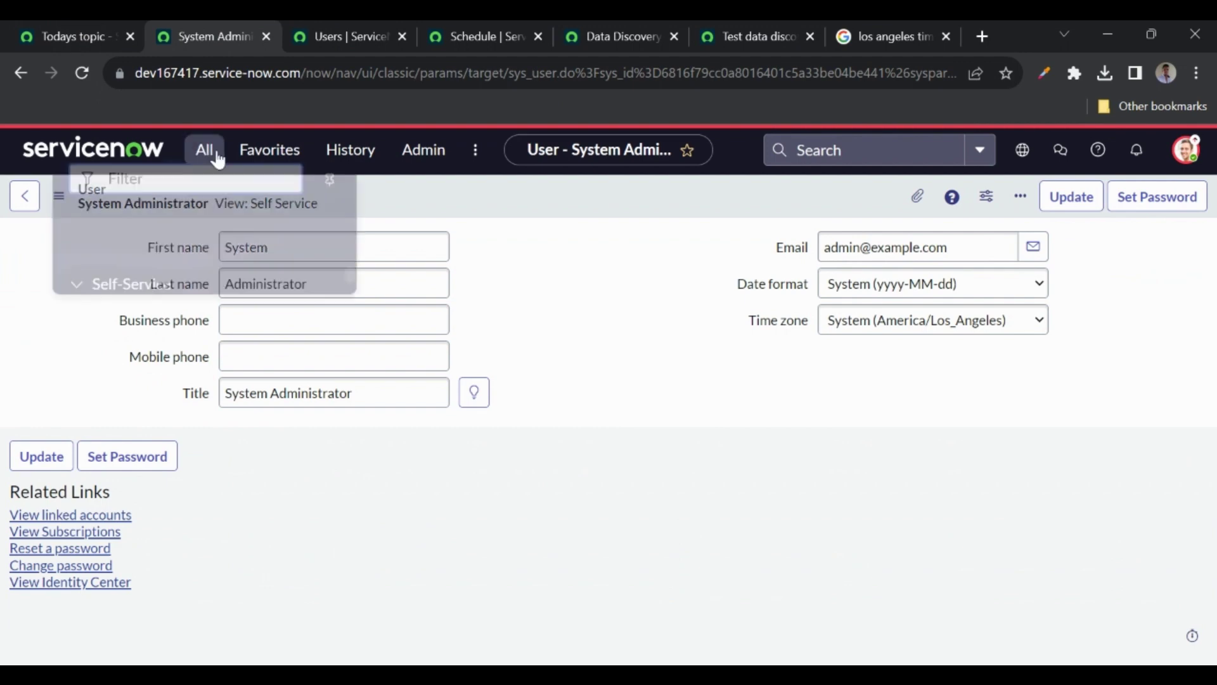
type("task")
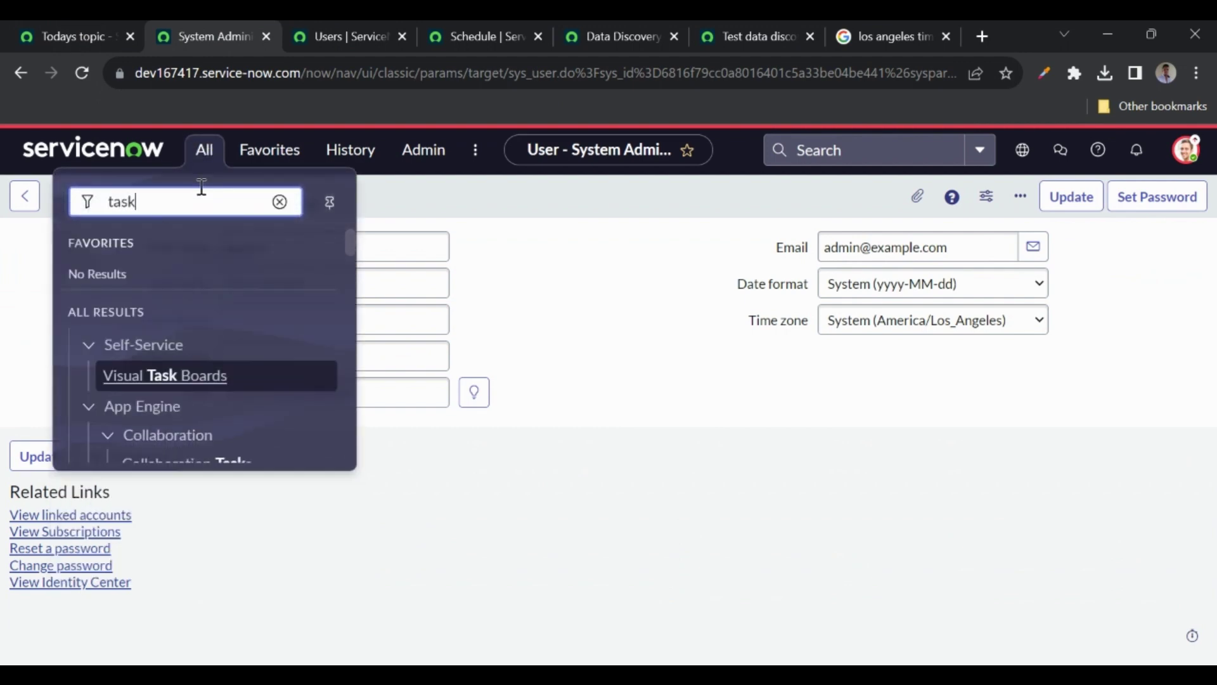
type(".LIST")
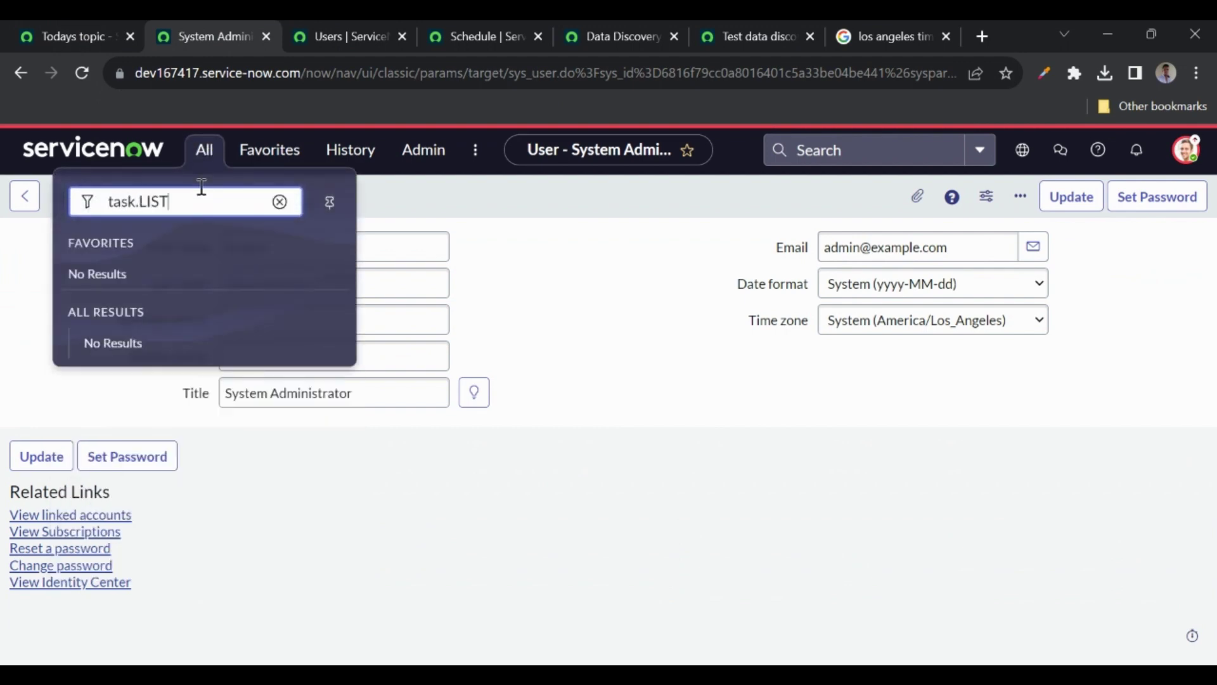
key("Return")
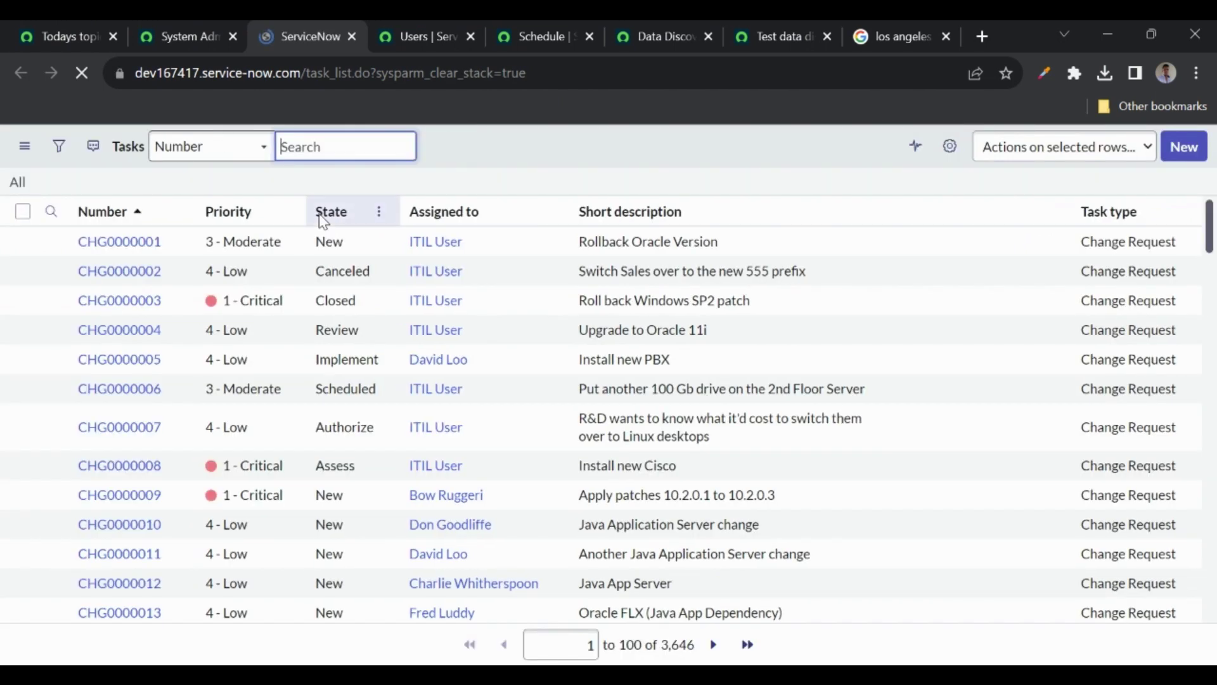
Step: Filter the tasks by short description starting with 34, inspect the matching record's value, and return to the test job's findings
left_click(712, 246)
type("3")
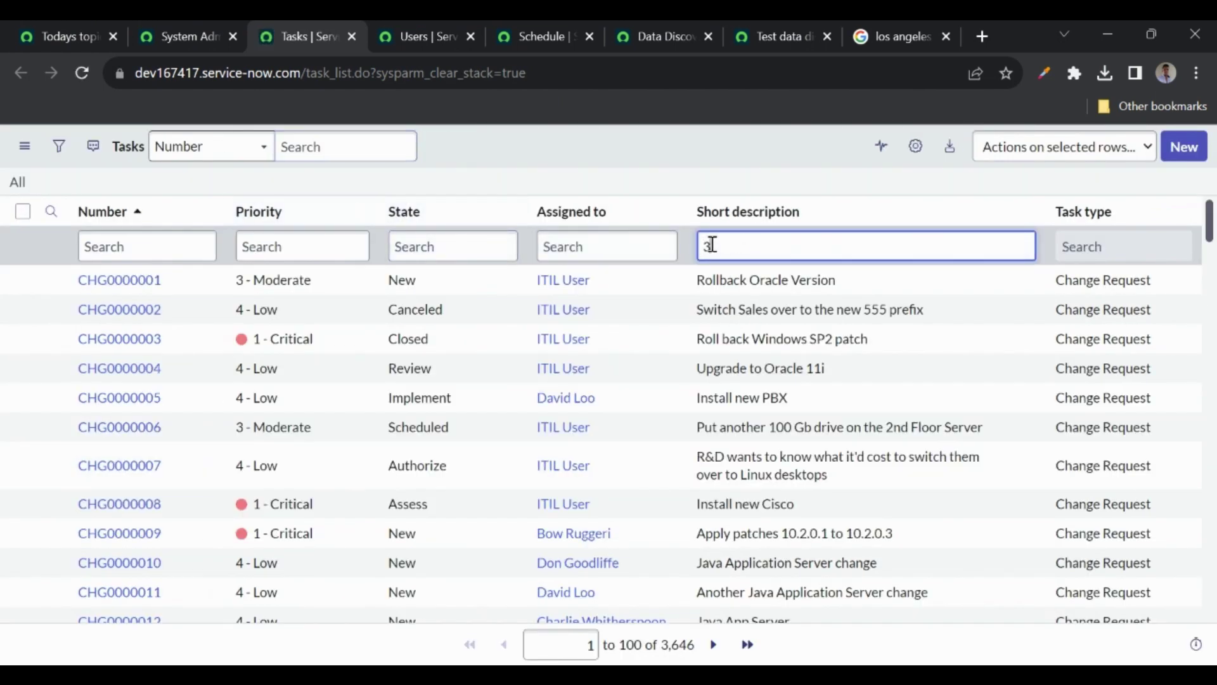
type("4")
key("Return")
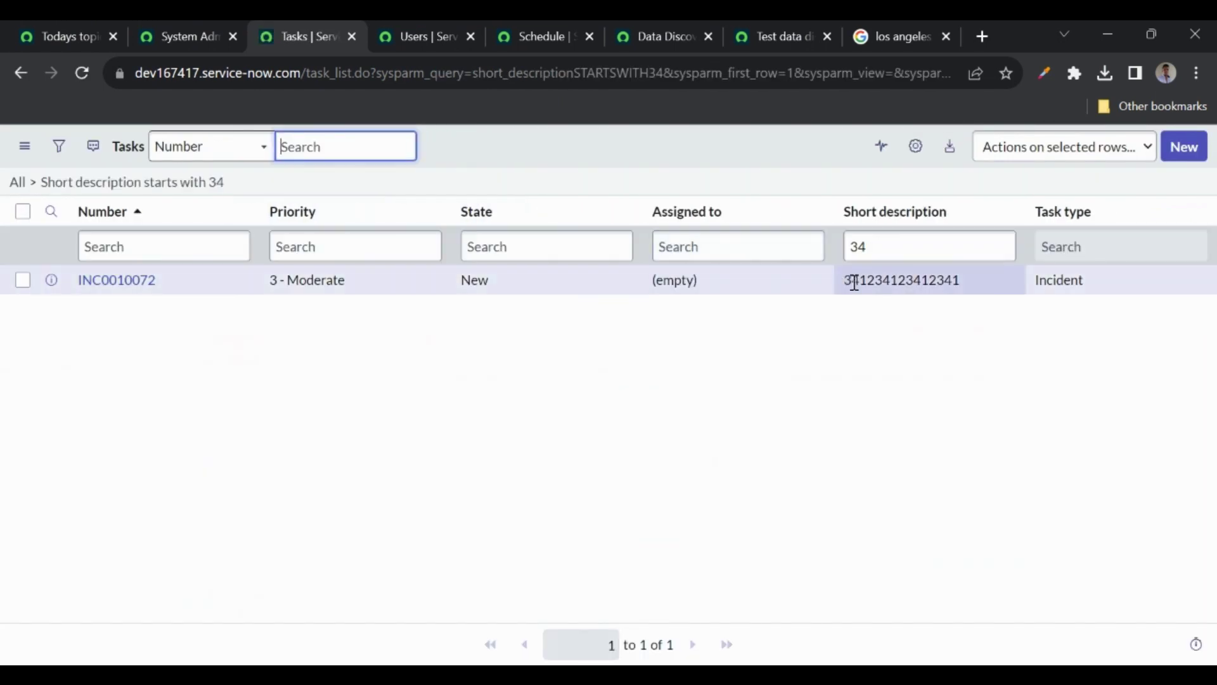
left_click_drag(981, 279, 845, 280)
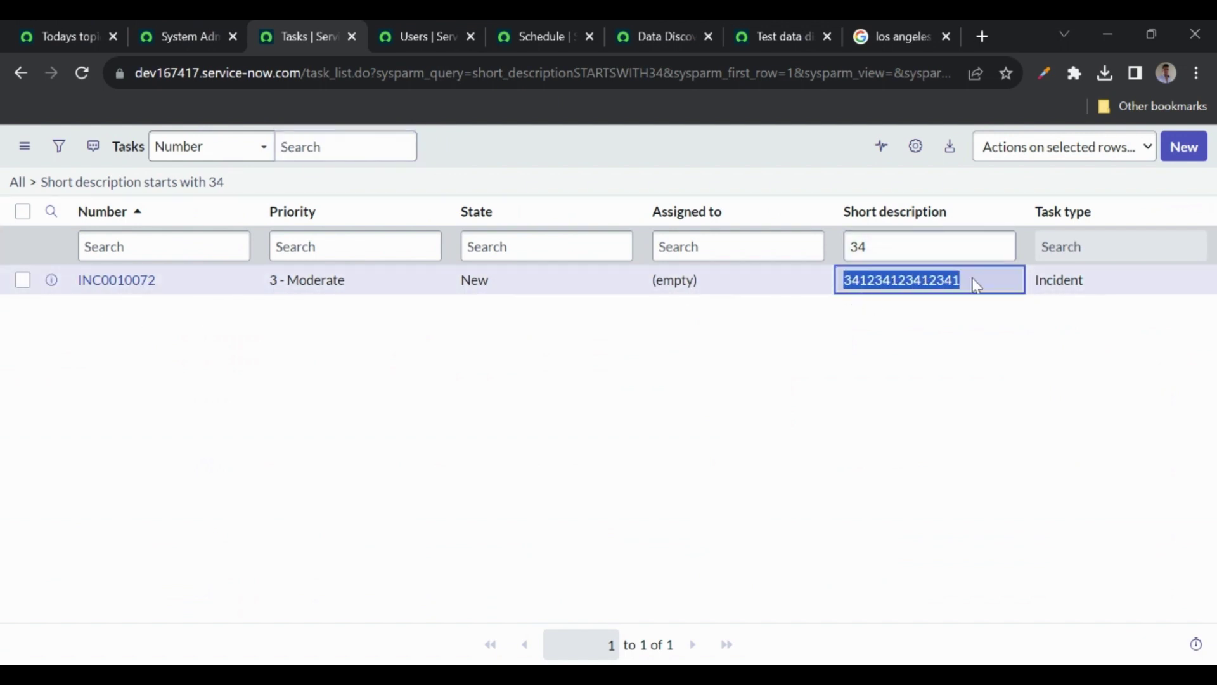
left_click_drag(978, 286, 858, 278)
double_click(945, 280)
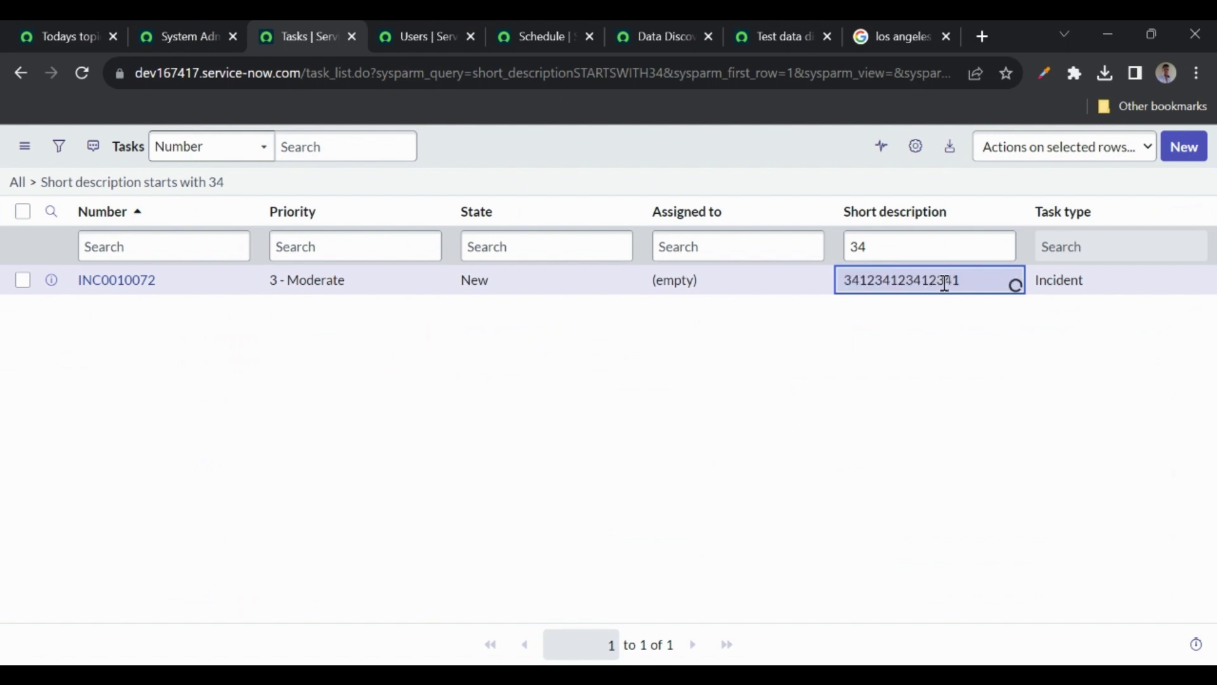
left_click(1063, 290)
left_click(768, 38)
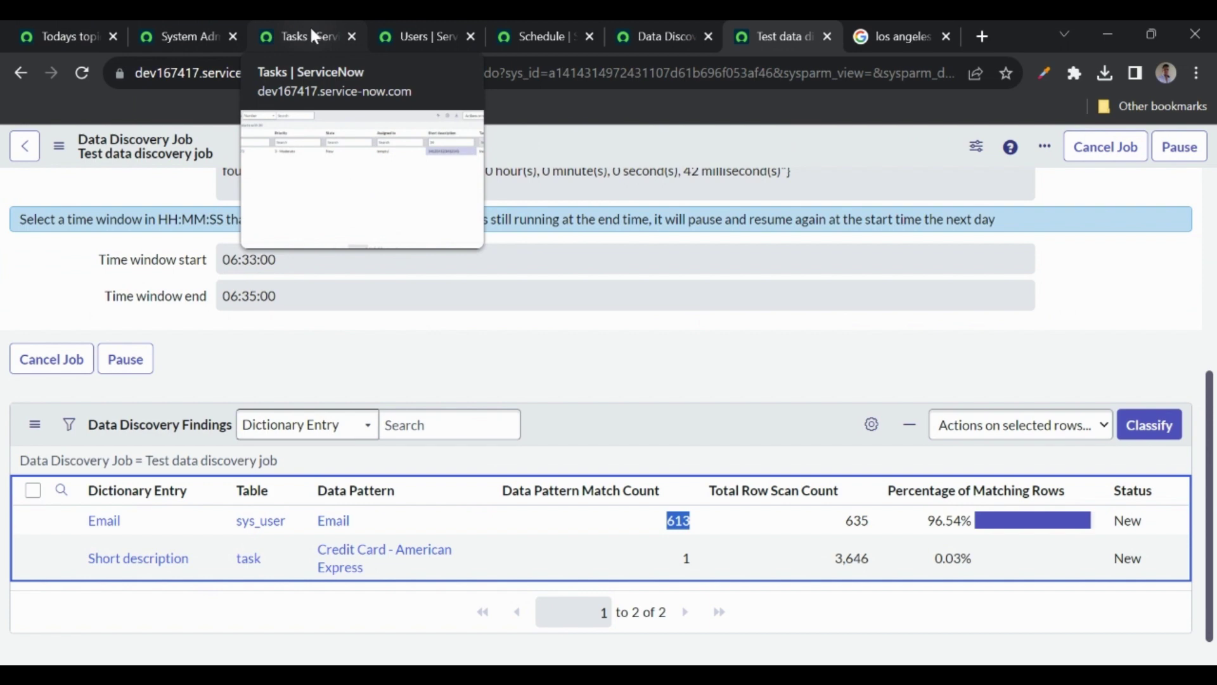
Step: Search the navigator for "data clas" and open the Data Classes list in its own tab
left_click(196, 29)
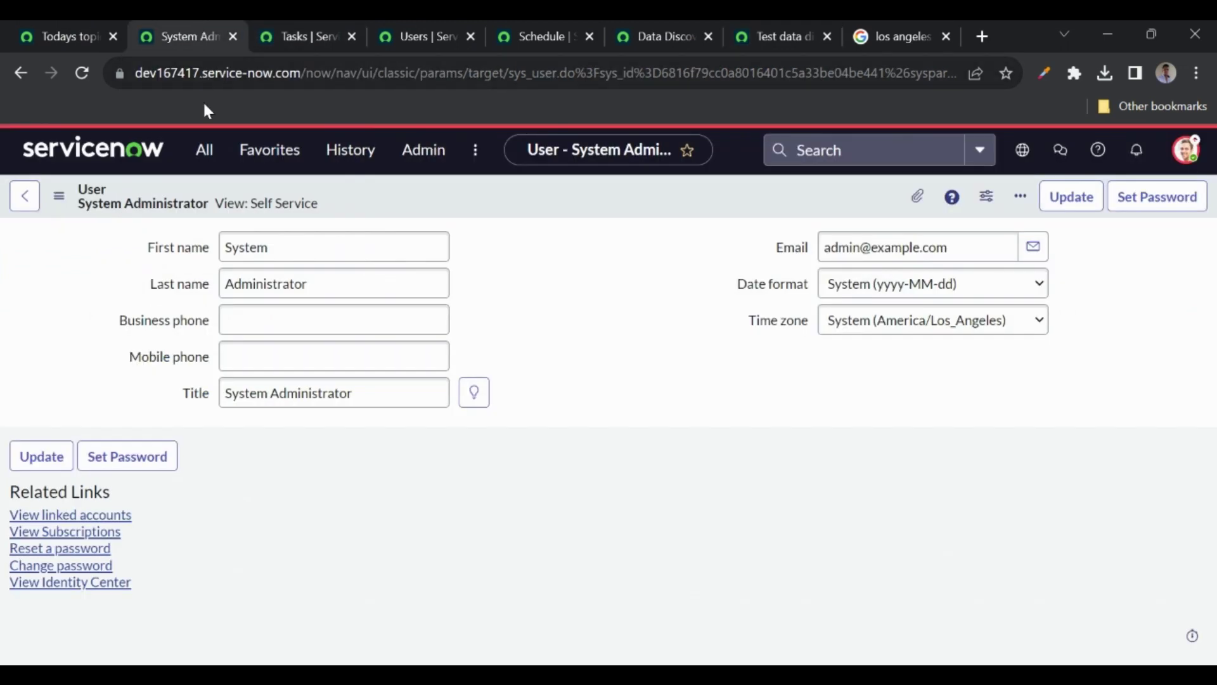
left_click(204, 151)
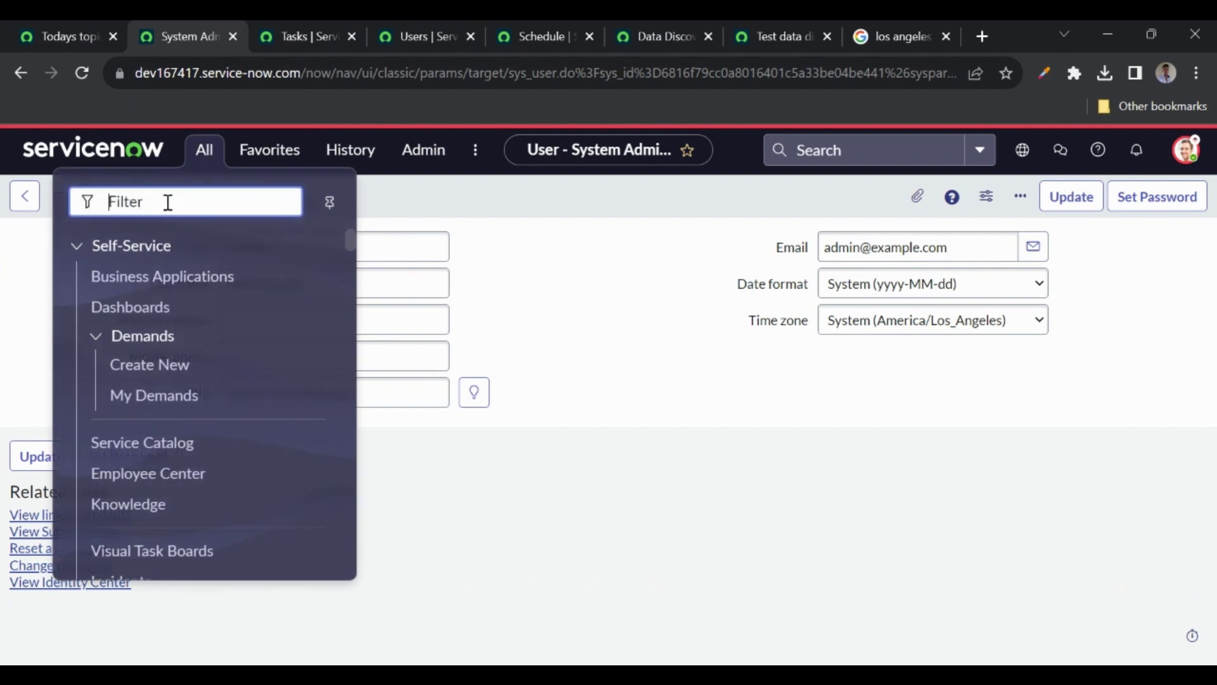
type("data clas")
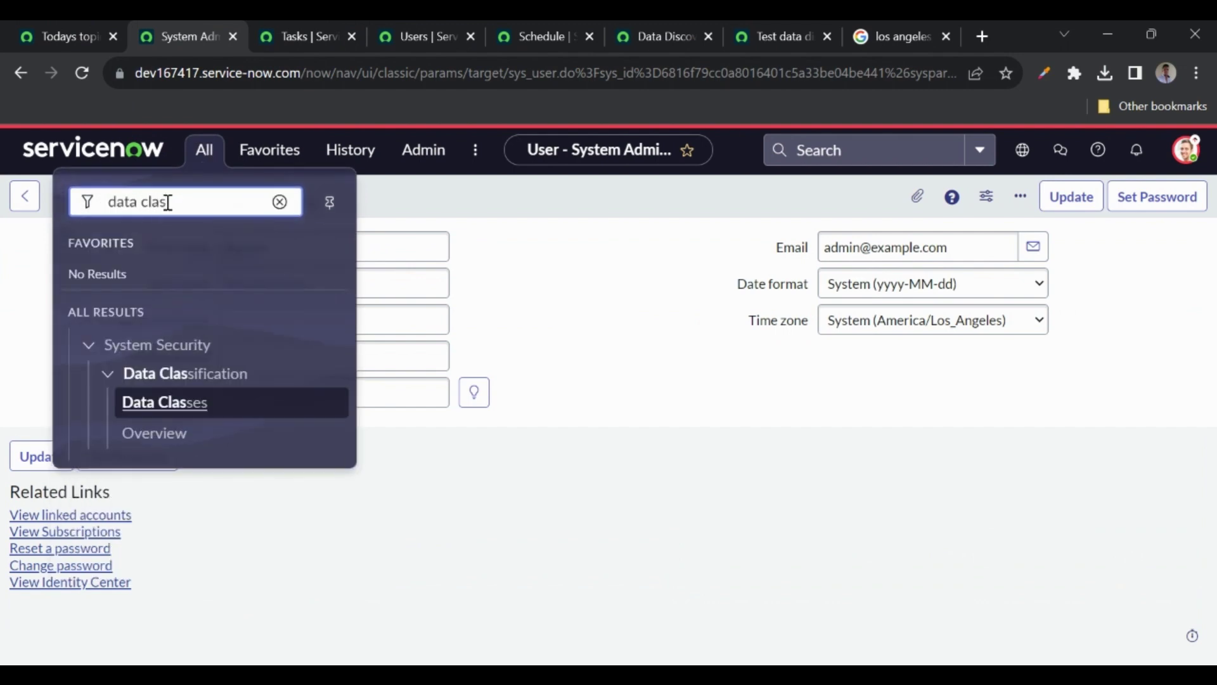
middle_click(185, 405)
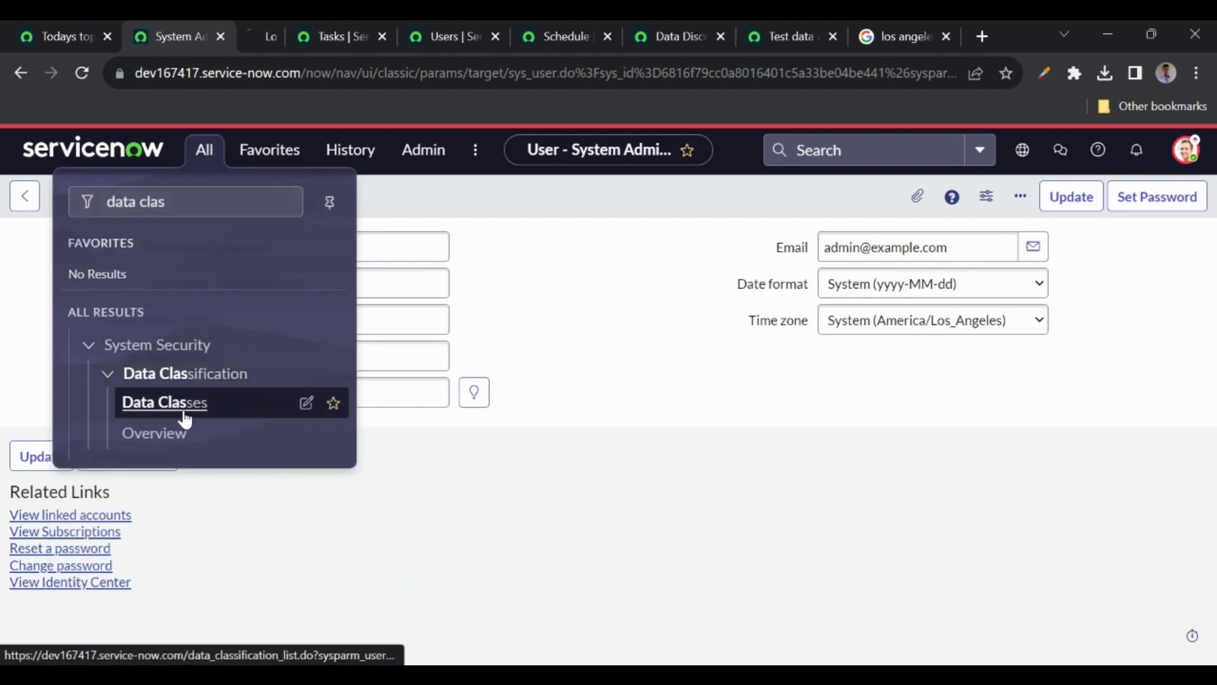
left_click(268, 40)
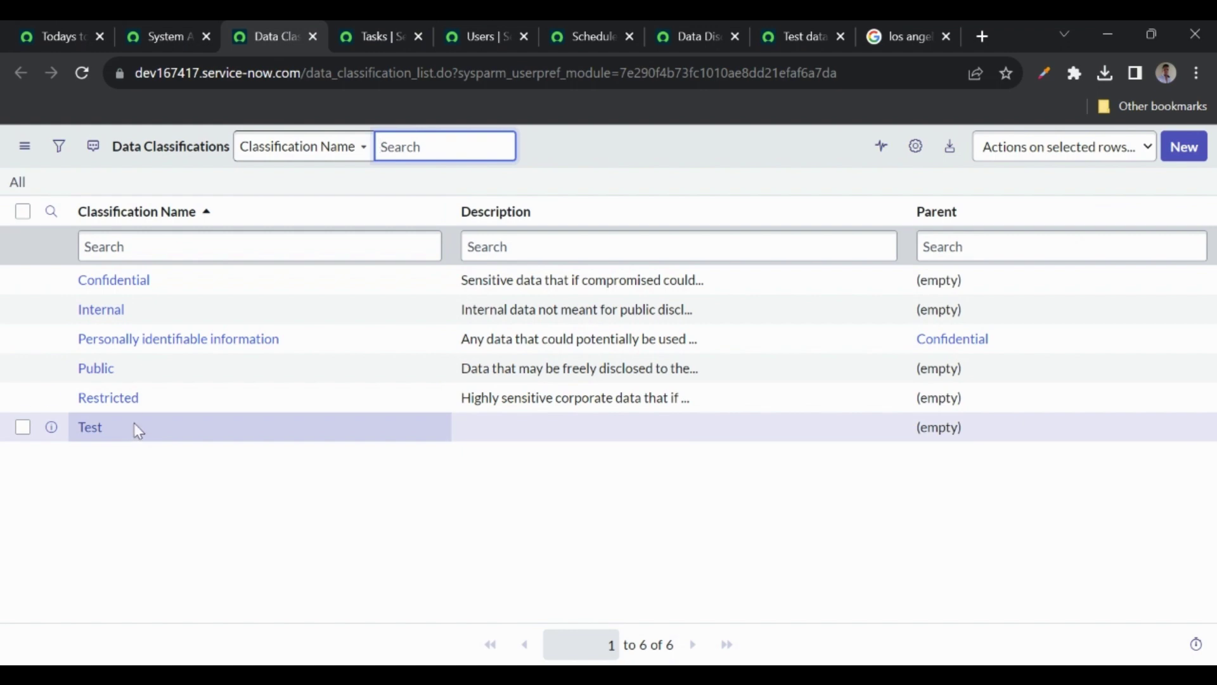
Step: Open the Personally identifiable information classification and examine its classified dictionary entries, including the sys_user email column
left_click(111, 347)
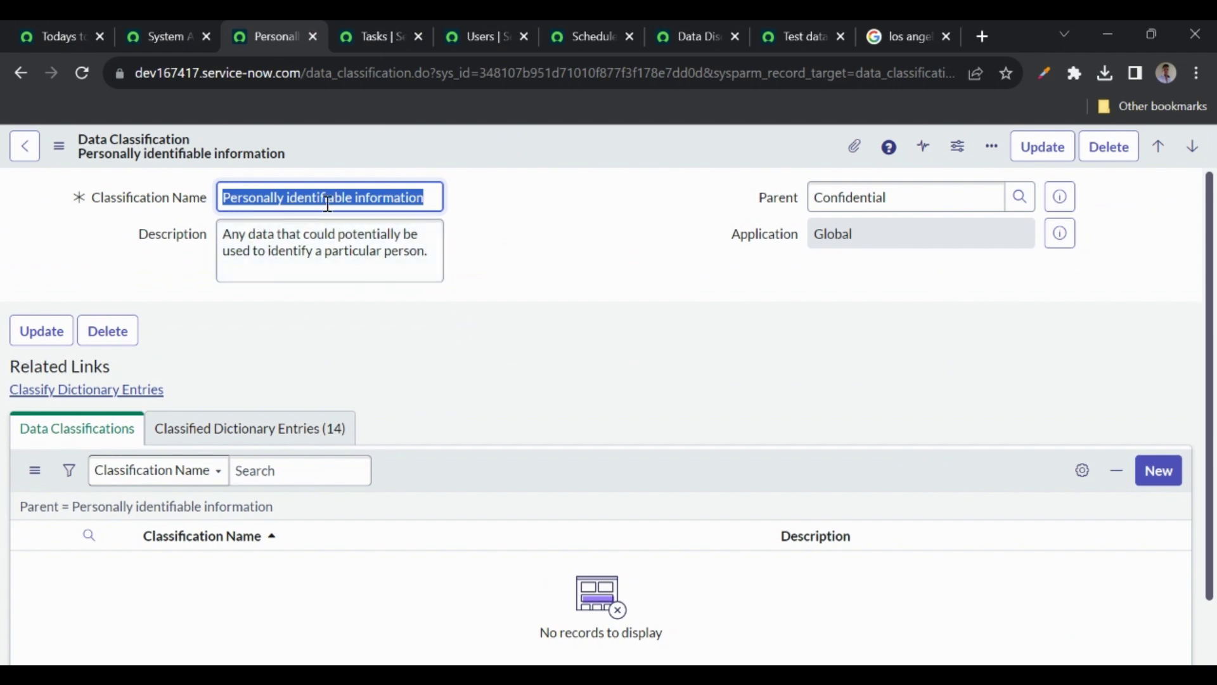
left_click(244, 427)
scroll(443, 421, "down", 5)
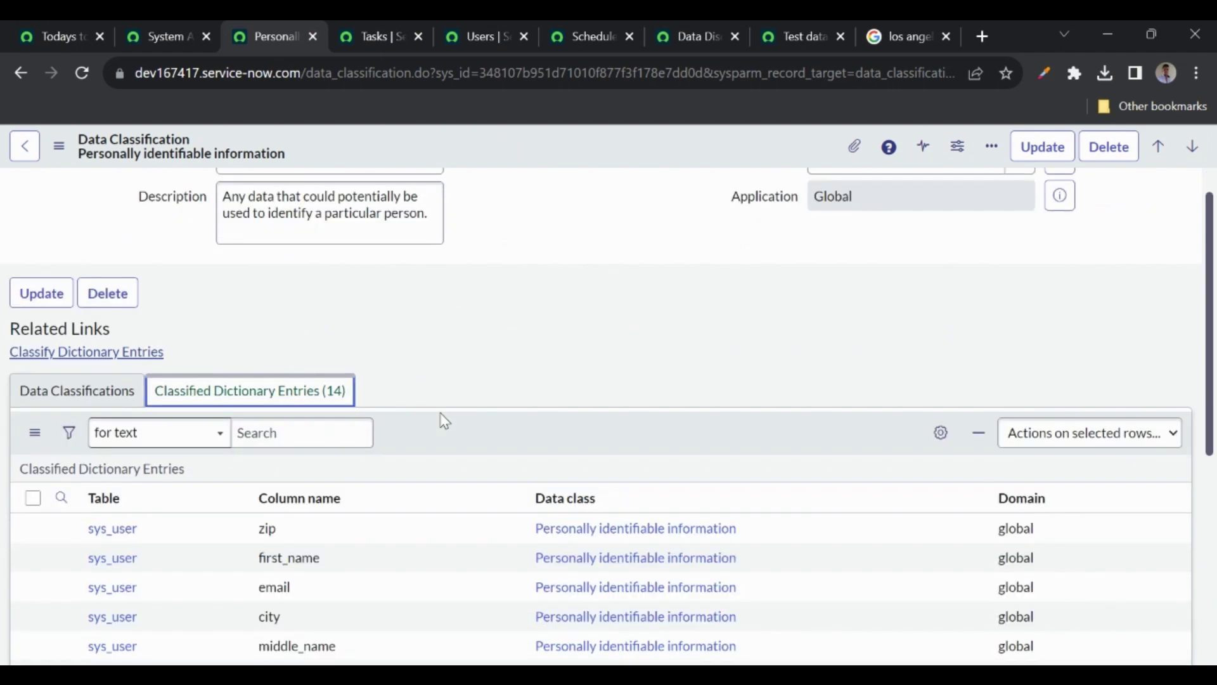
scroll(180, 501, "down", 2)
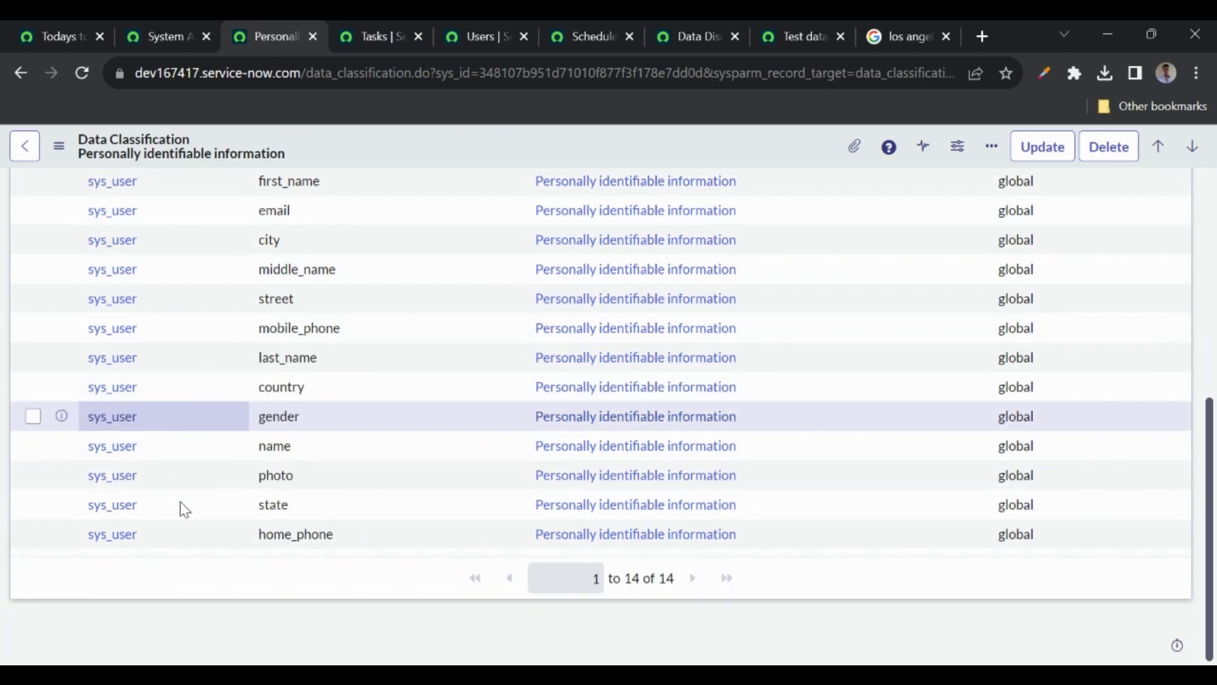
scroll(181, 501, "up", 2)
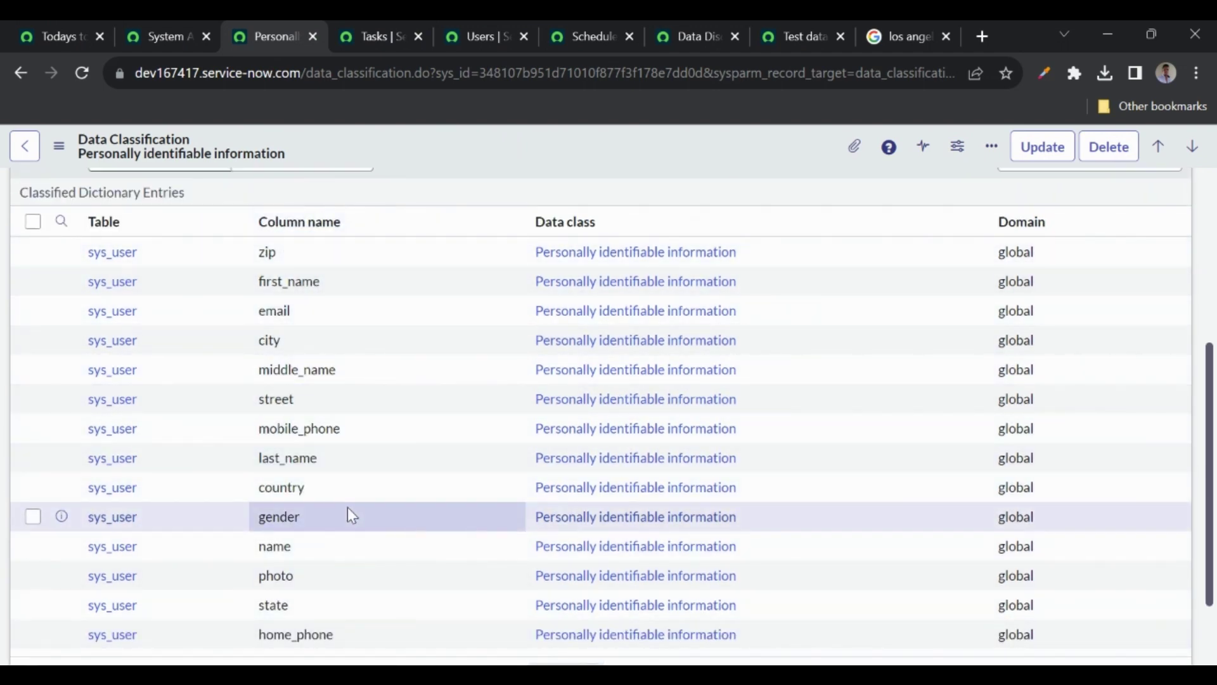
scroll(348, 511, "down", 1)
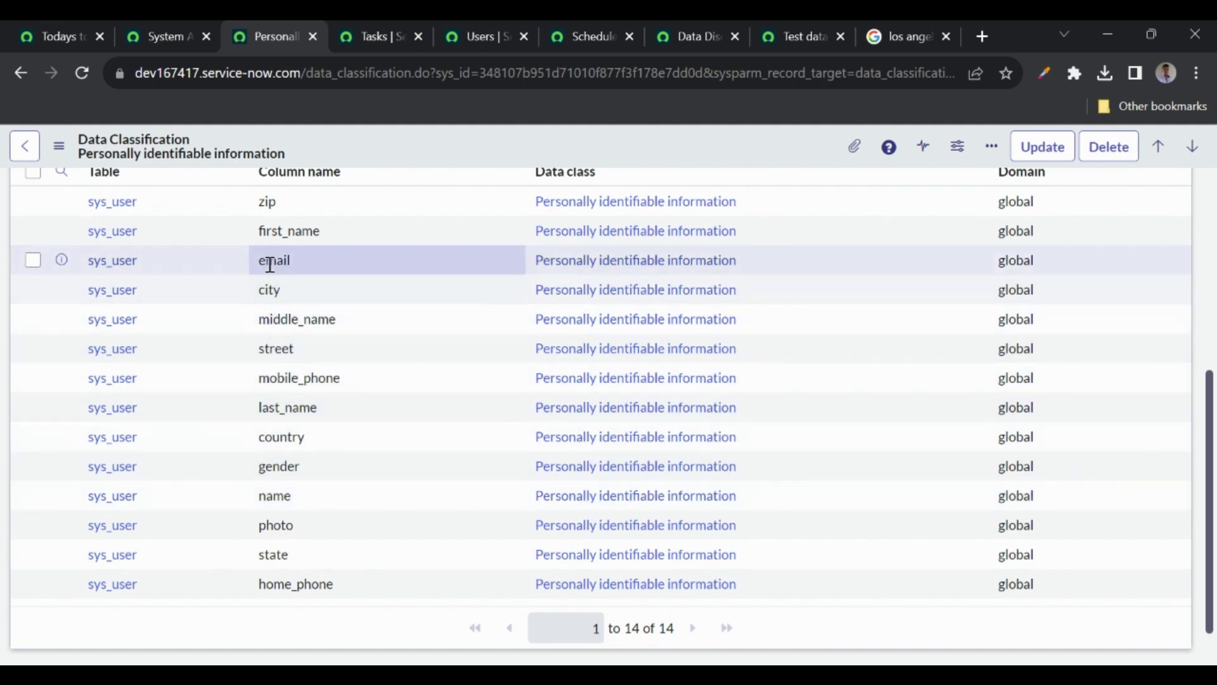
double_click(272, 263)
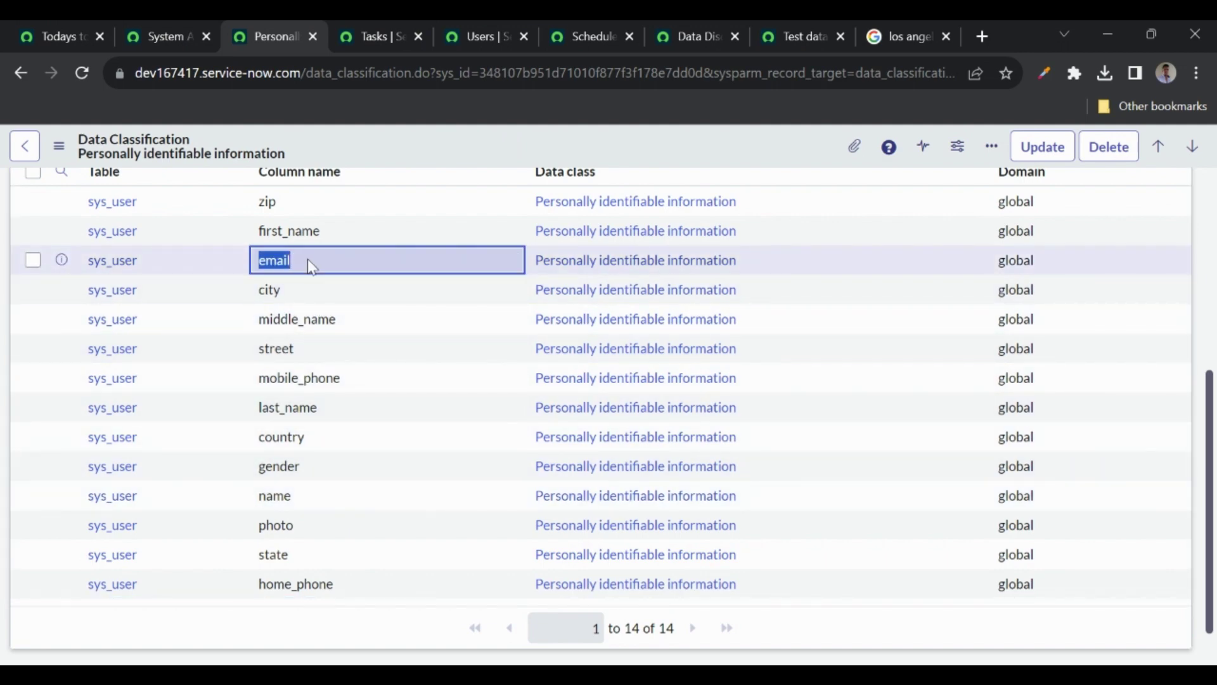
scroll(339, 444, "up", 1)
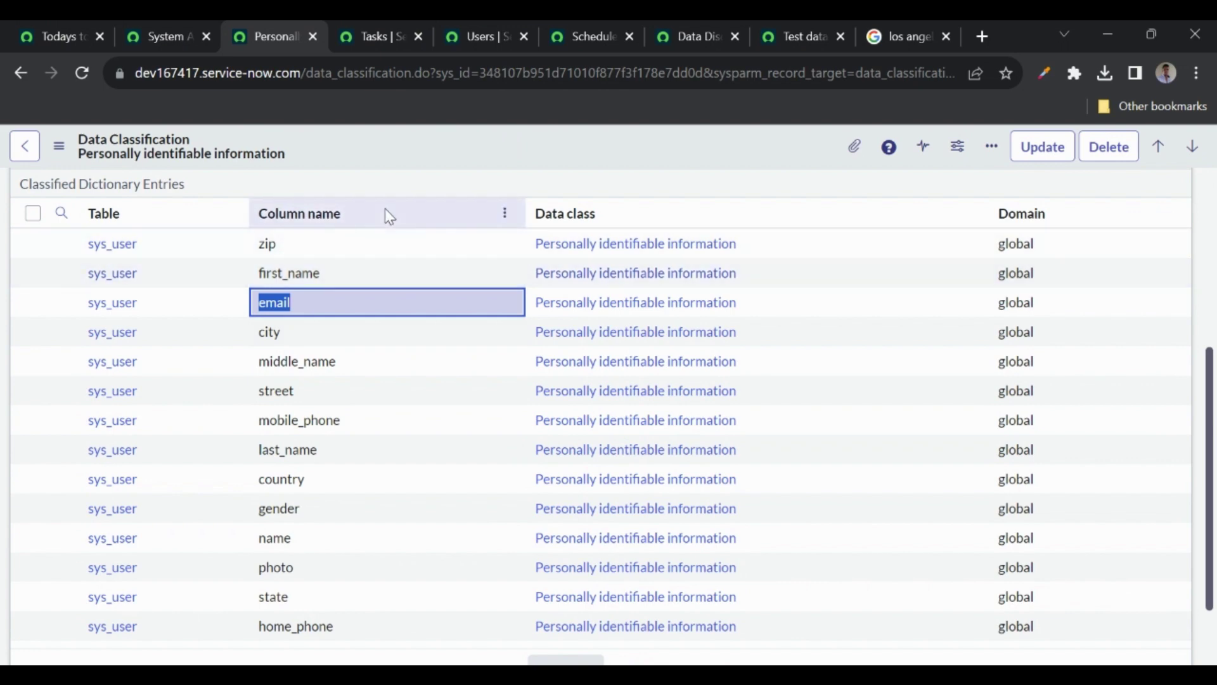
Step: Search the navigator for "dictionary" and open the System Definition Dictionary list in its own tab
left_click(165, 38)
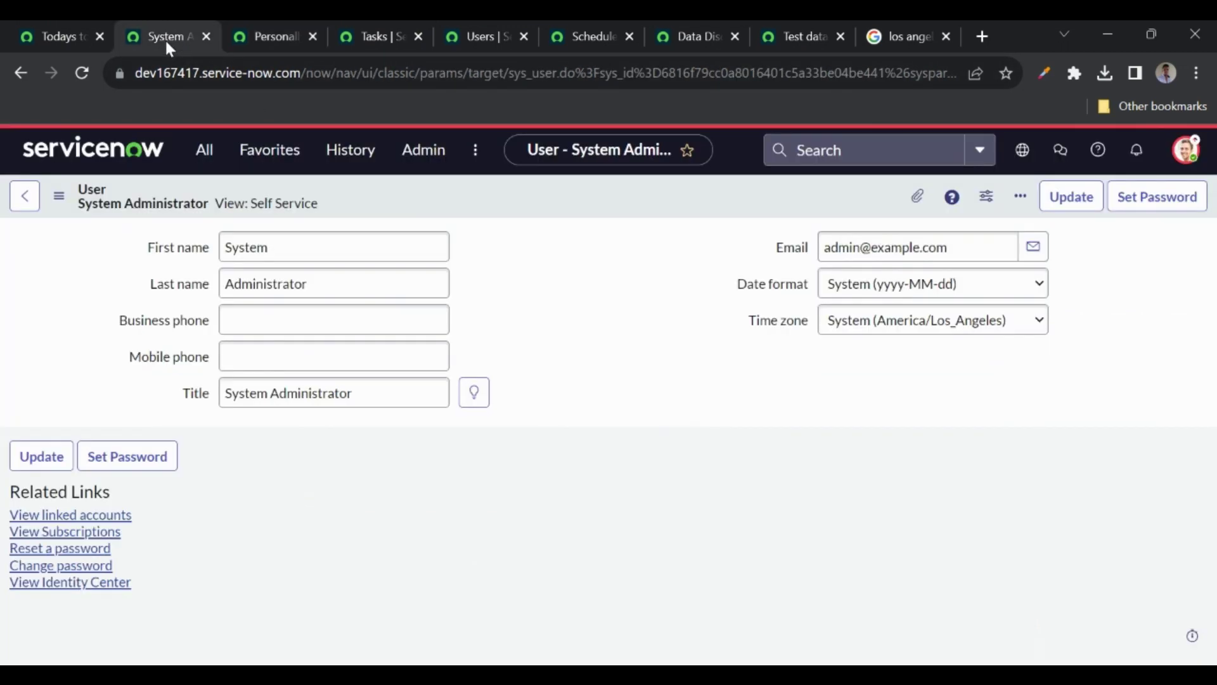
left_click(216, 168)
type("D")
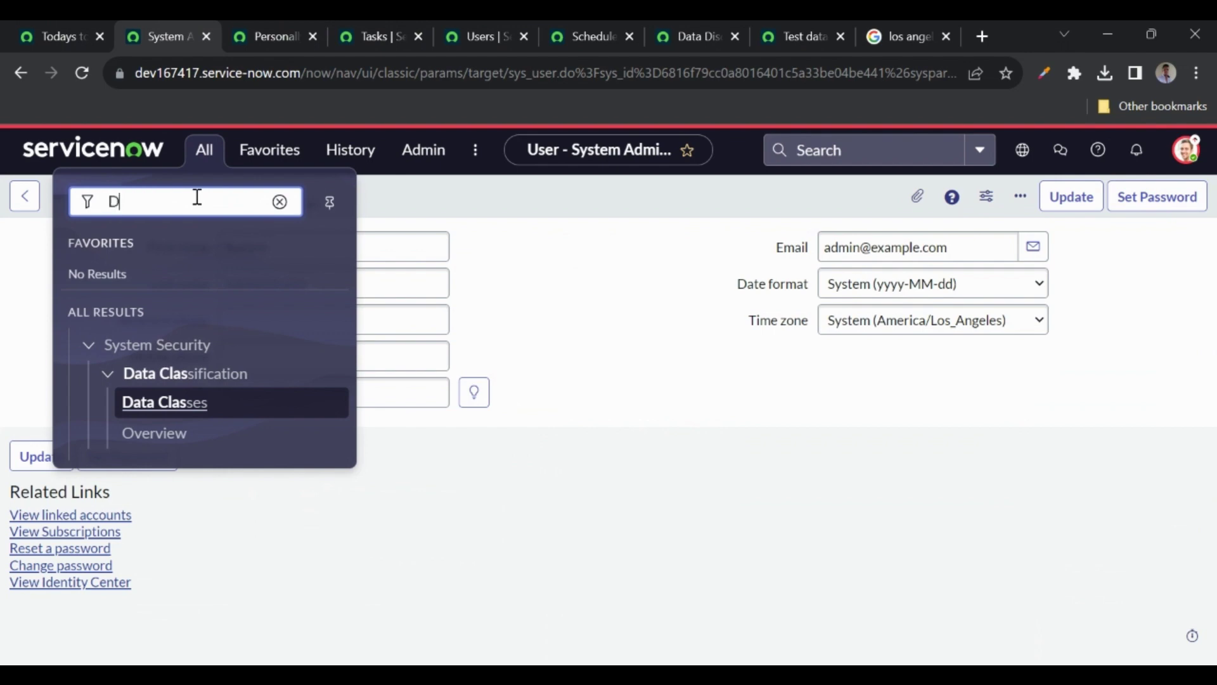
type("ICT")
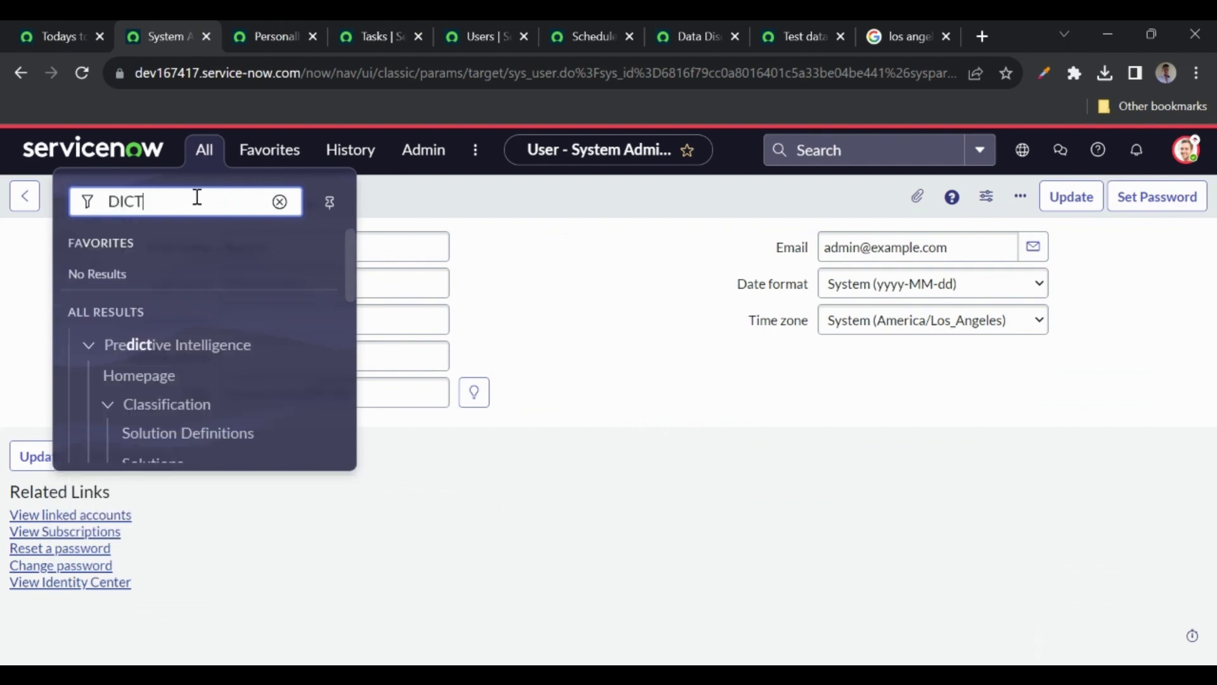
key("BackSpace")
key("BackSpace")
key("BackSpace")
key("BackSpace")
type("dicti")
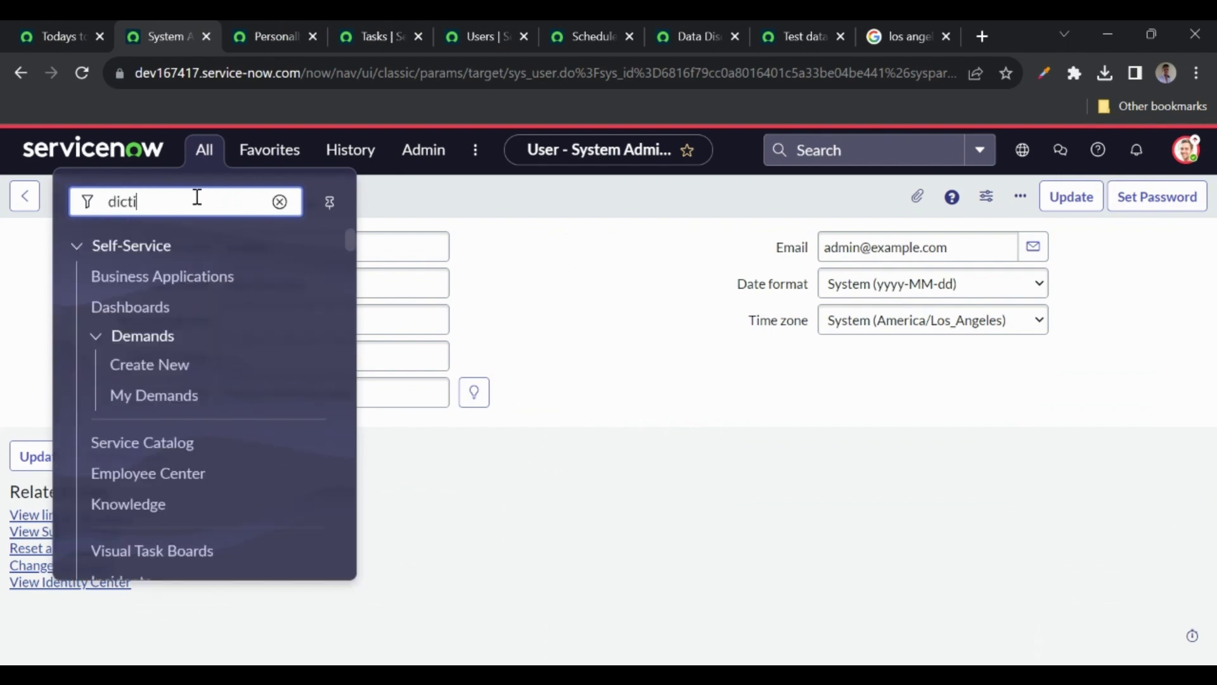
type("onary")
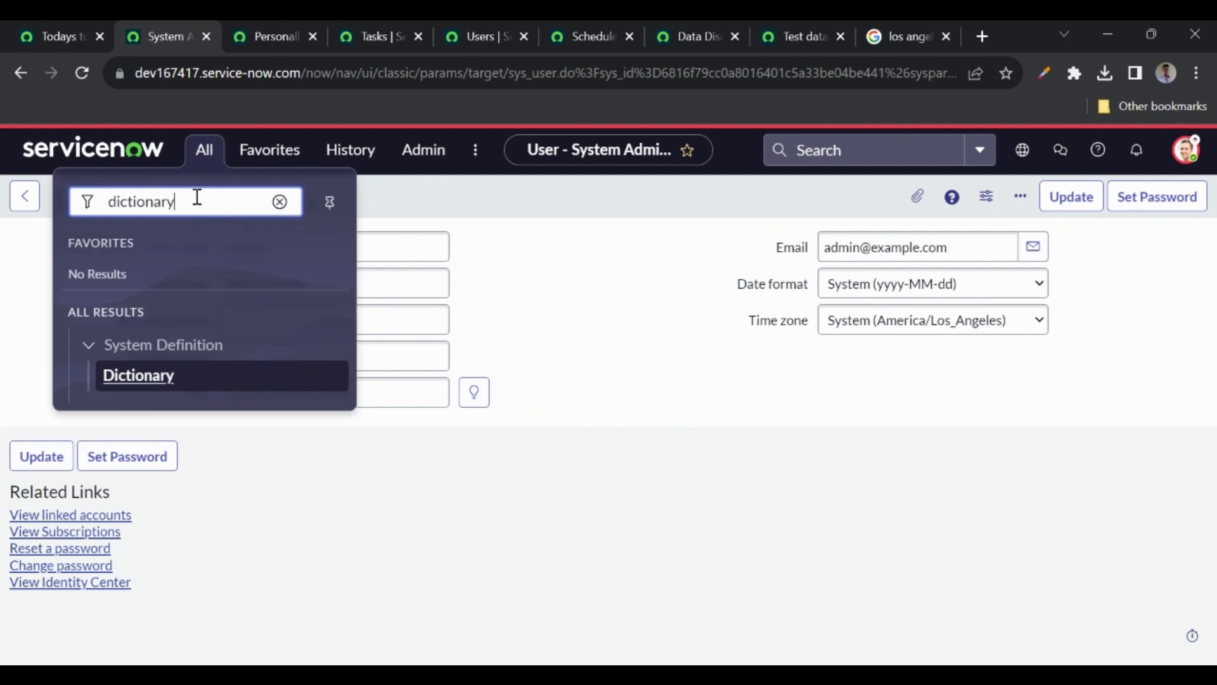
middle_click(140, 379)
left_click(341, 31)
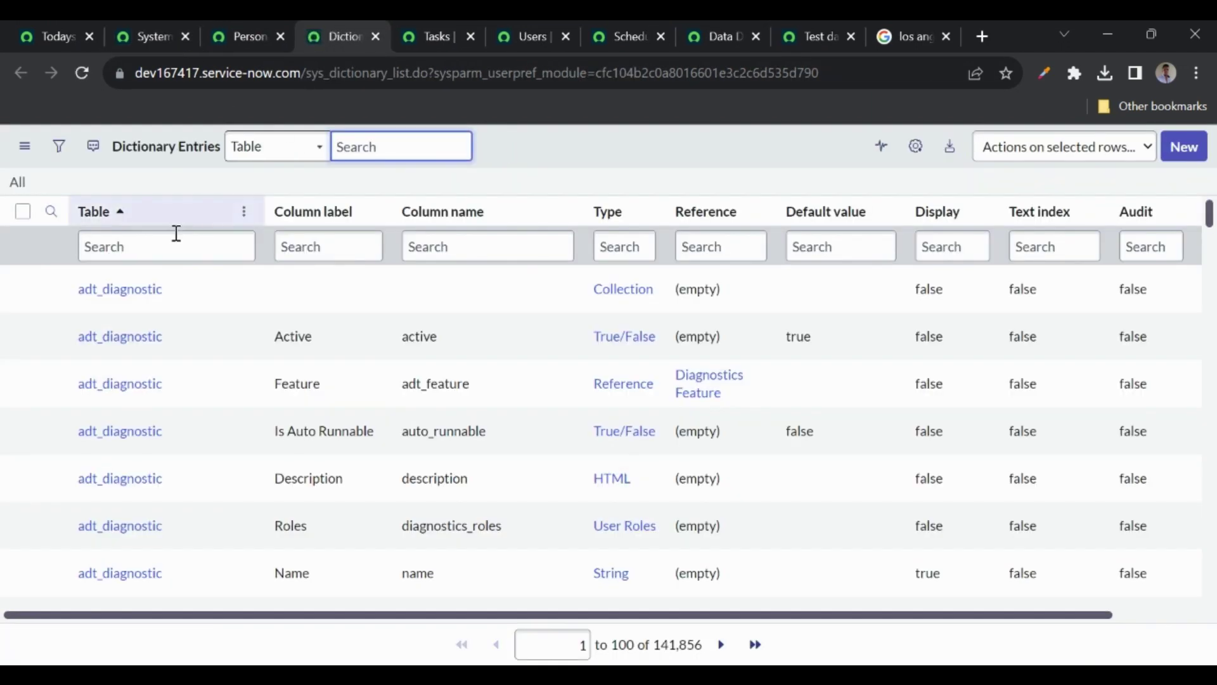
Step: Filter the dictionary entries by table name with "task"
left_click(163, 245)
type("task")
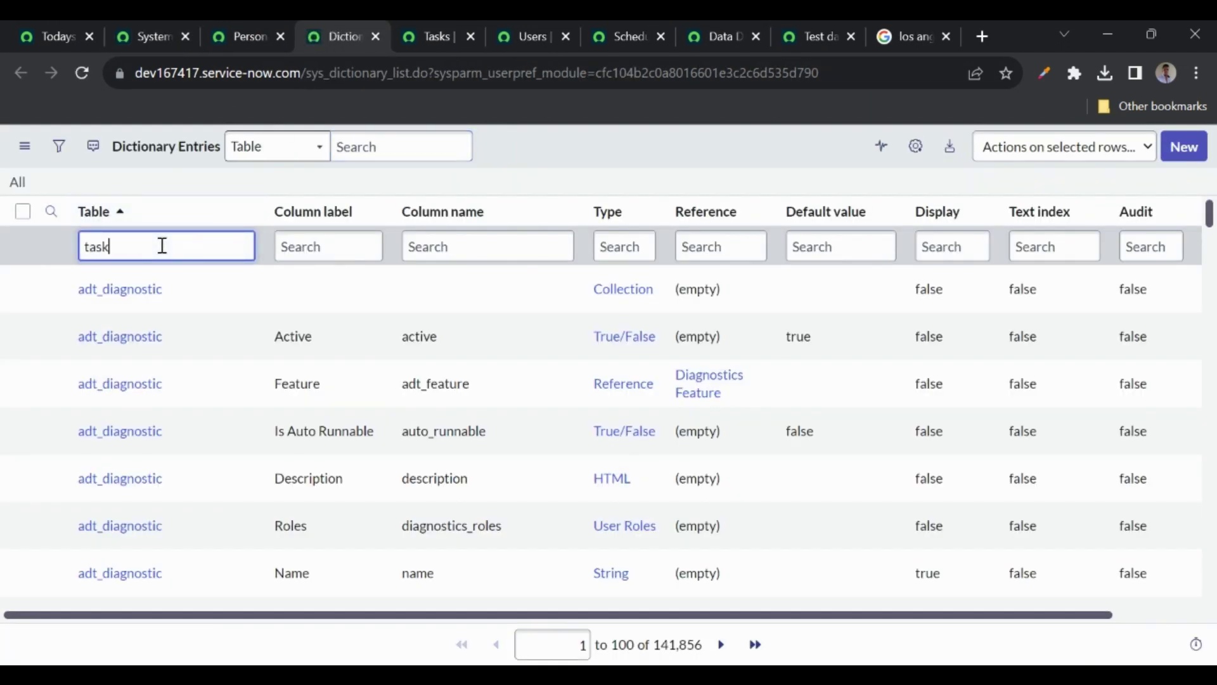
key("Return")
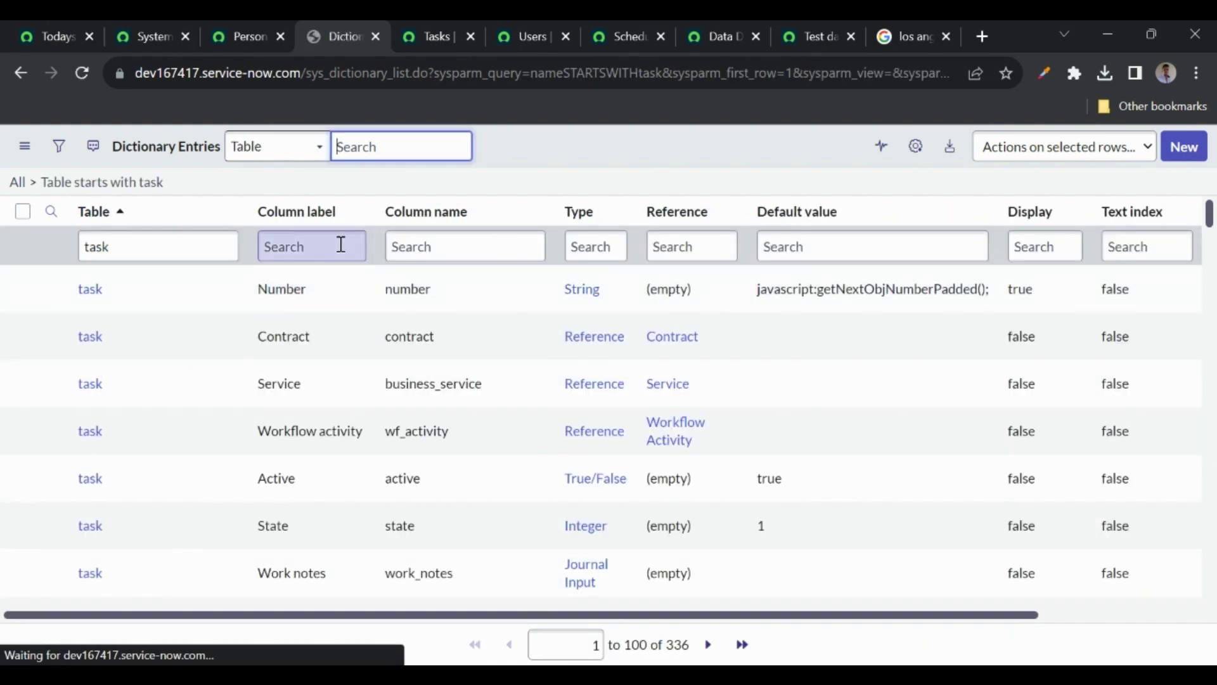
Step: Narrow the task table's dictionary entries to those whose column name starts with "description"
left_click(397, 246)
type("de")
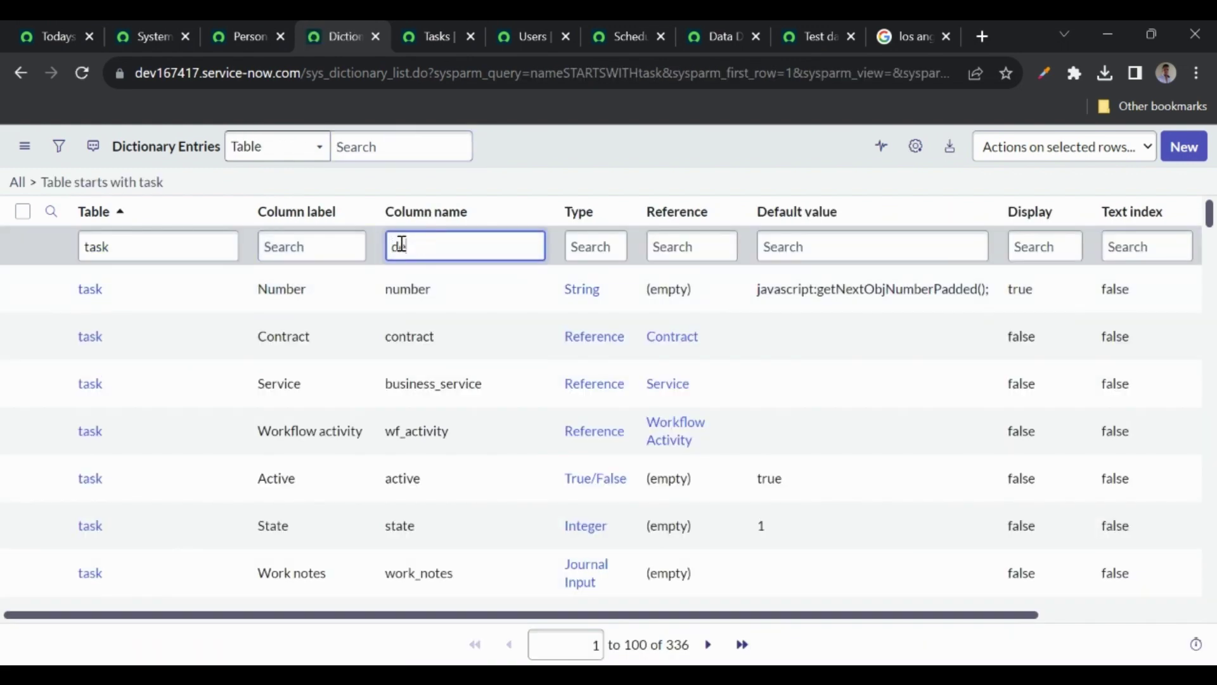
type("scription")
key("Return")
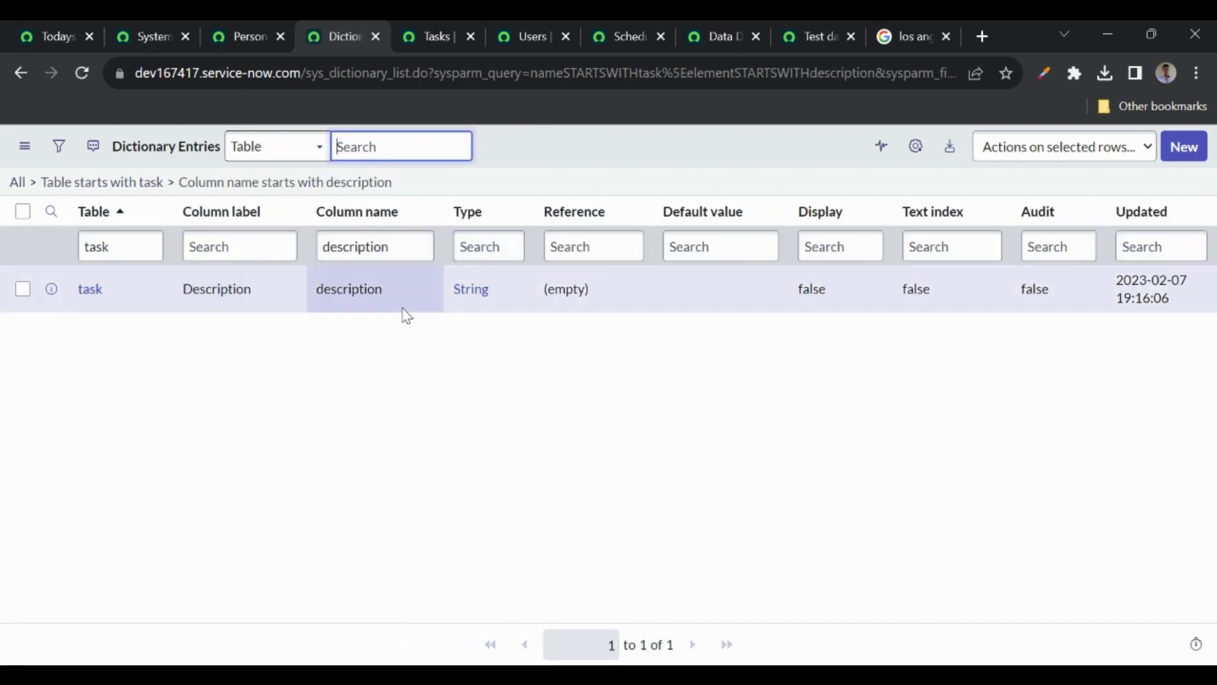
Step: Select the task table's description entry and start classifying it
left_click(23, 289)
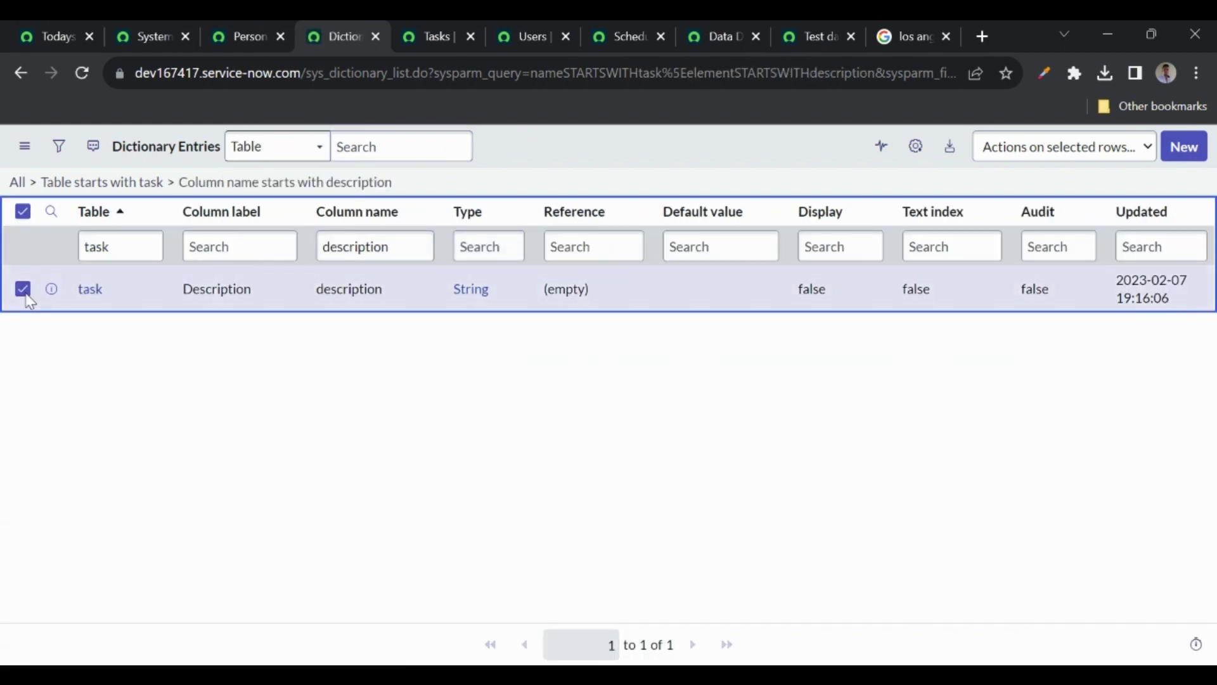
left_click(1054, 152)
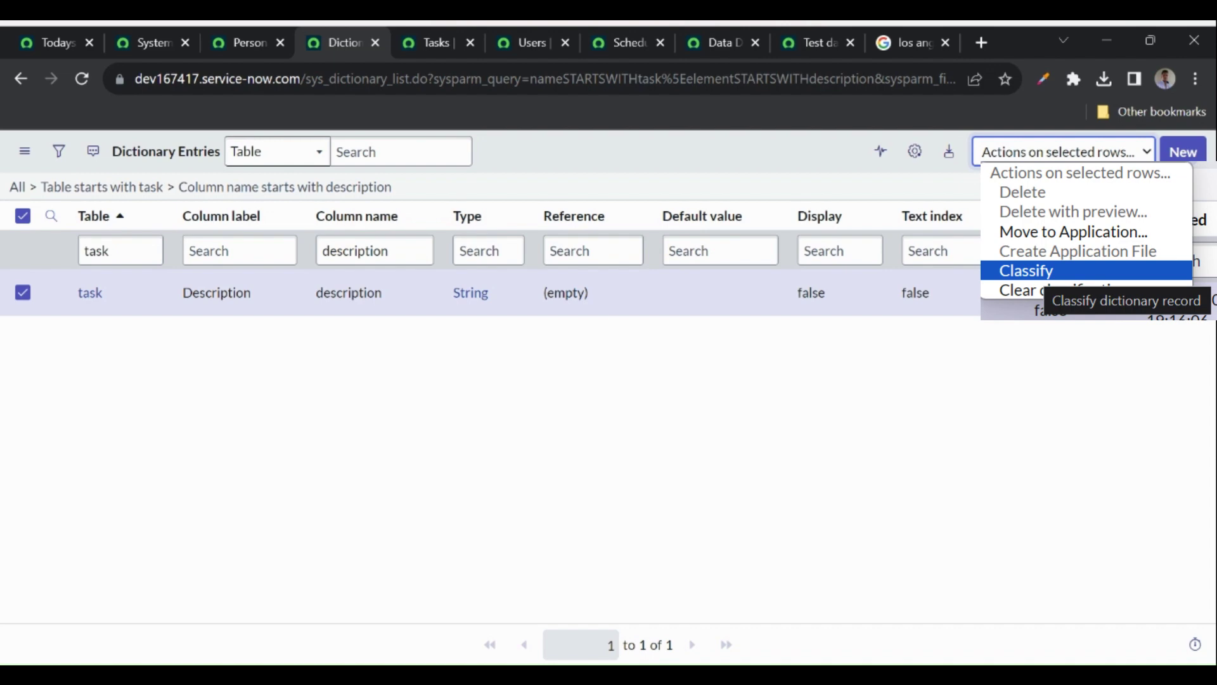
left_click(1008, 271)
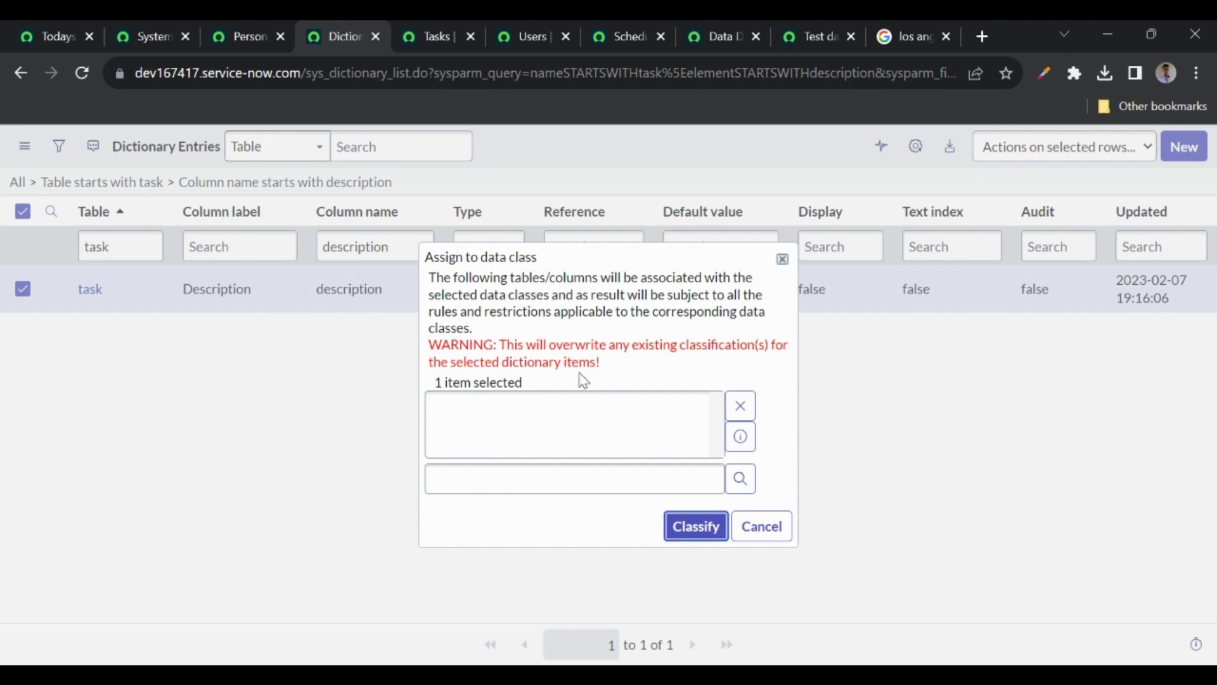
Step: Search the navigator for "data cl" and view the Data Classes list in a separate tab
left_click(236, 37)
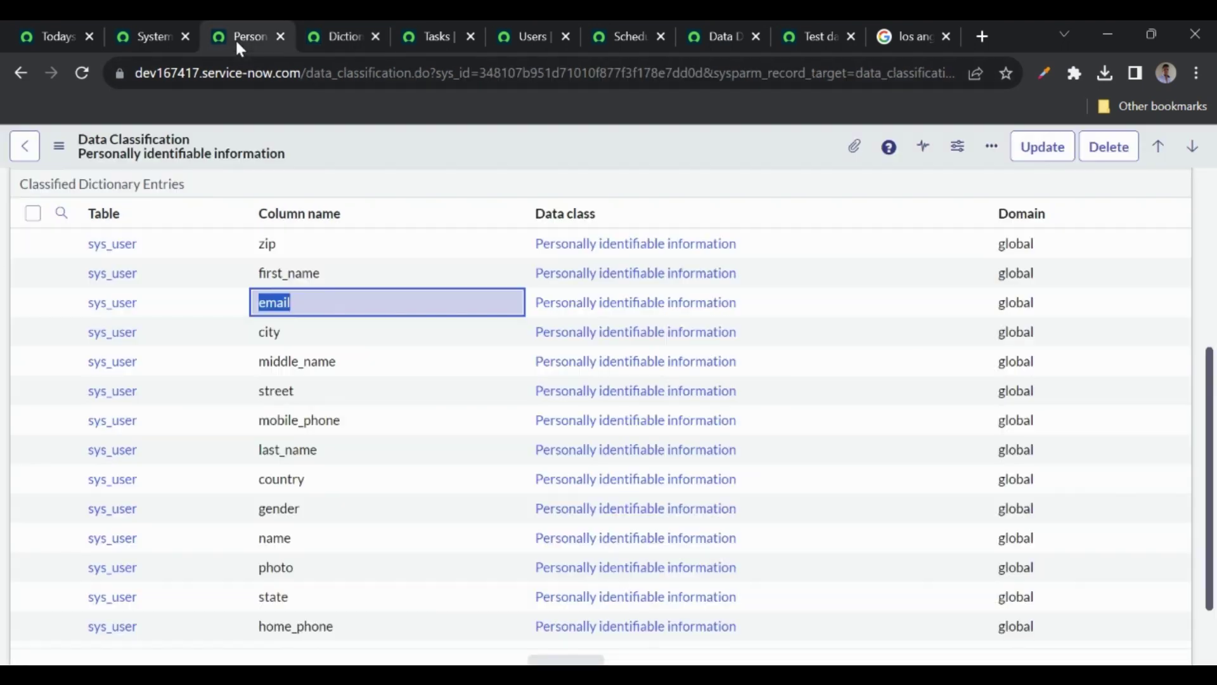
left_click(145, 35)
left_click(204, 151)
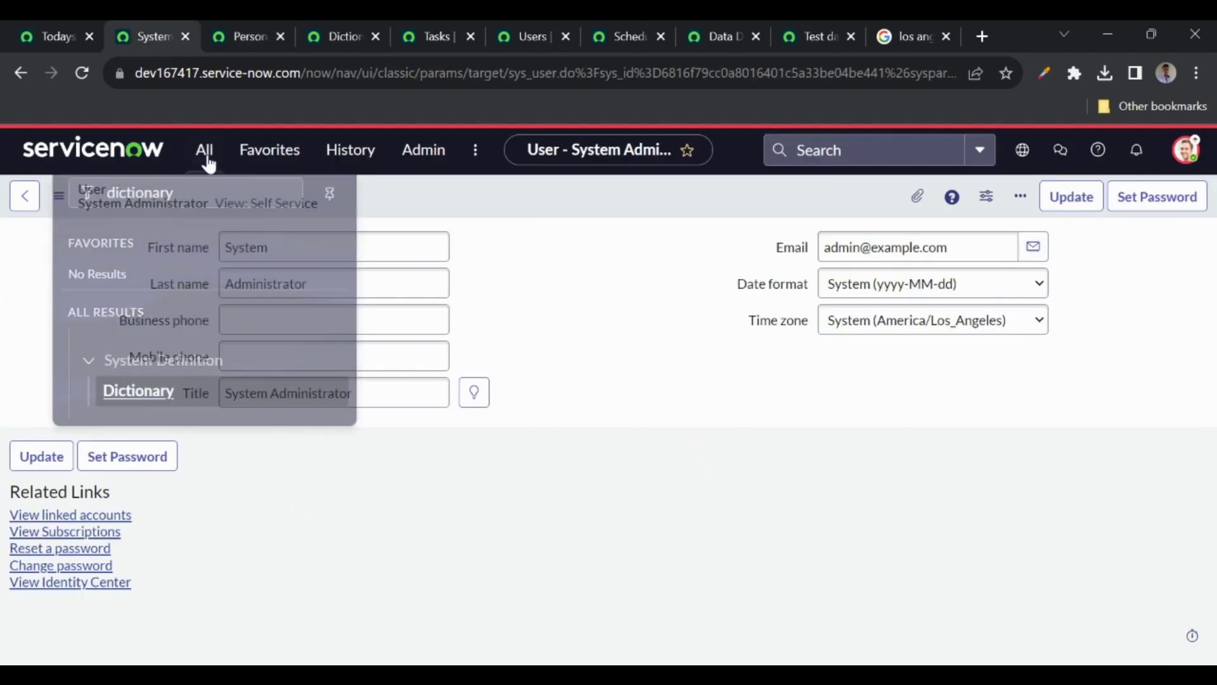
type("dat")
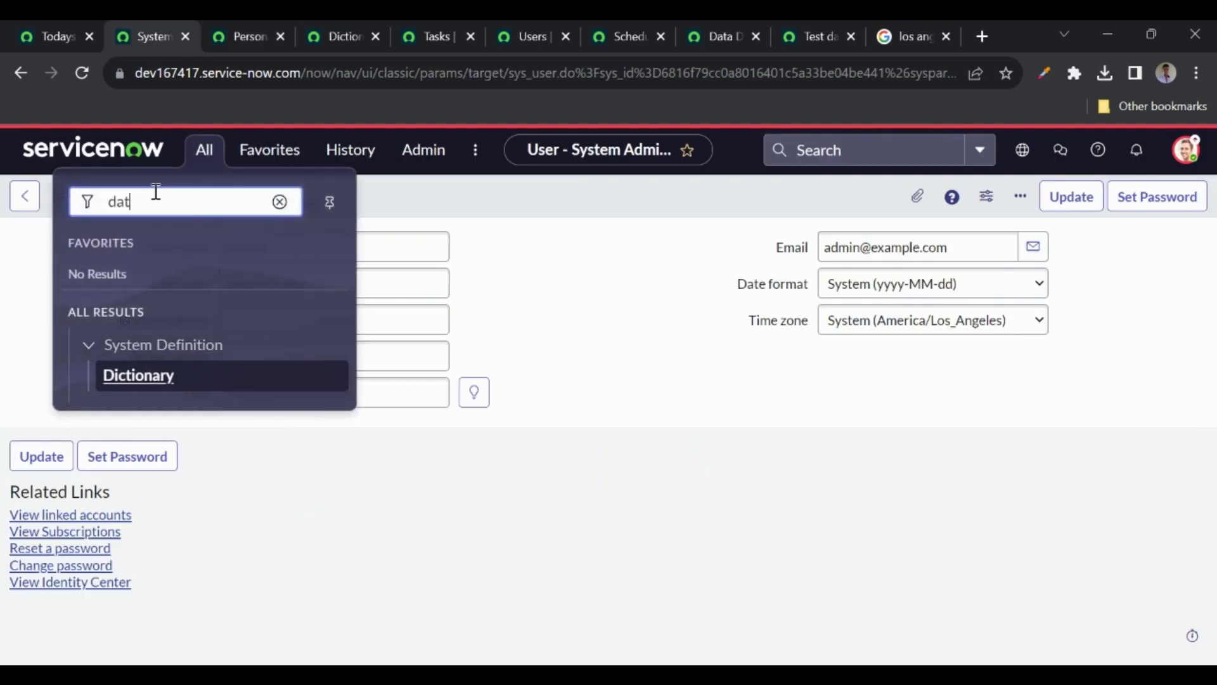
type("a cl")
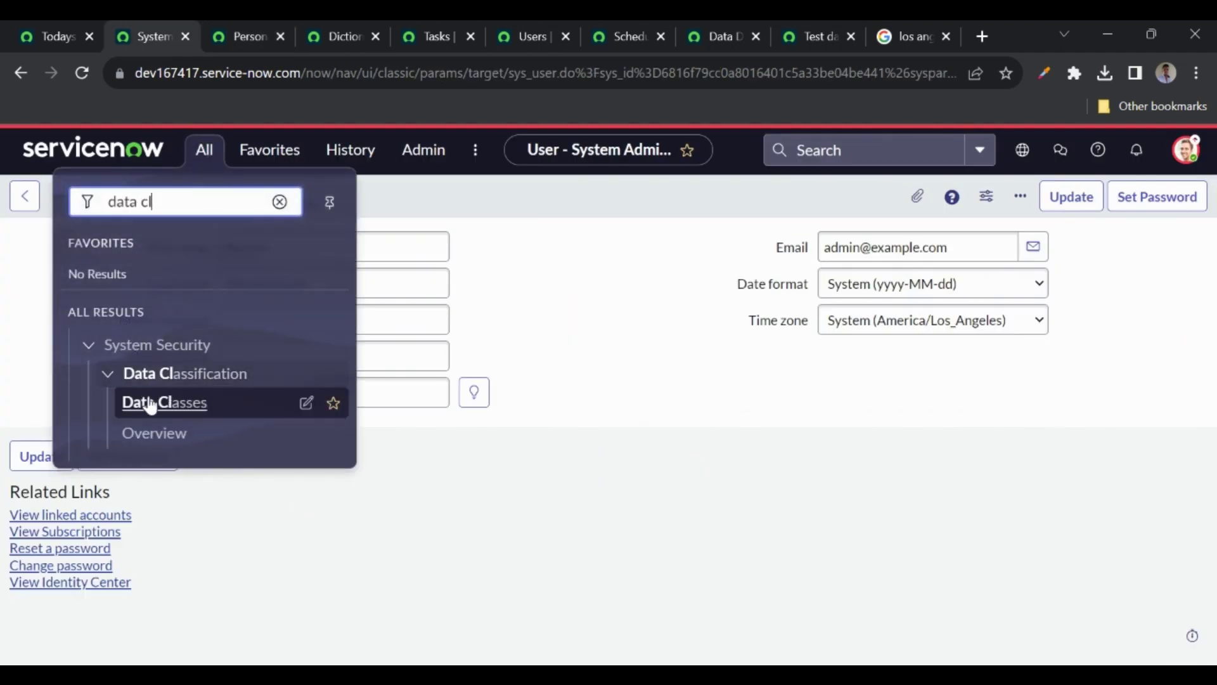
left_click(398, 38)
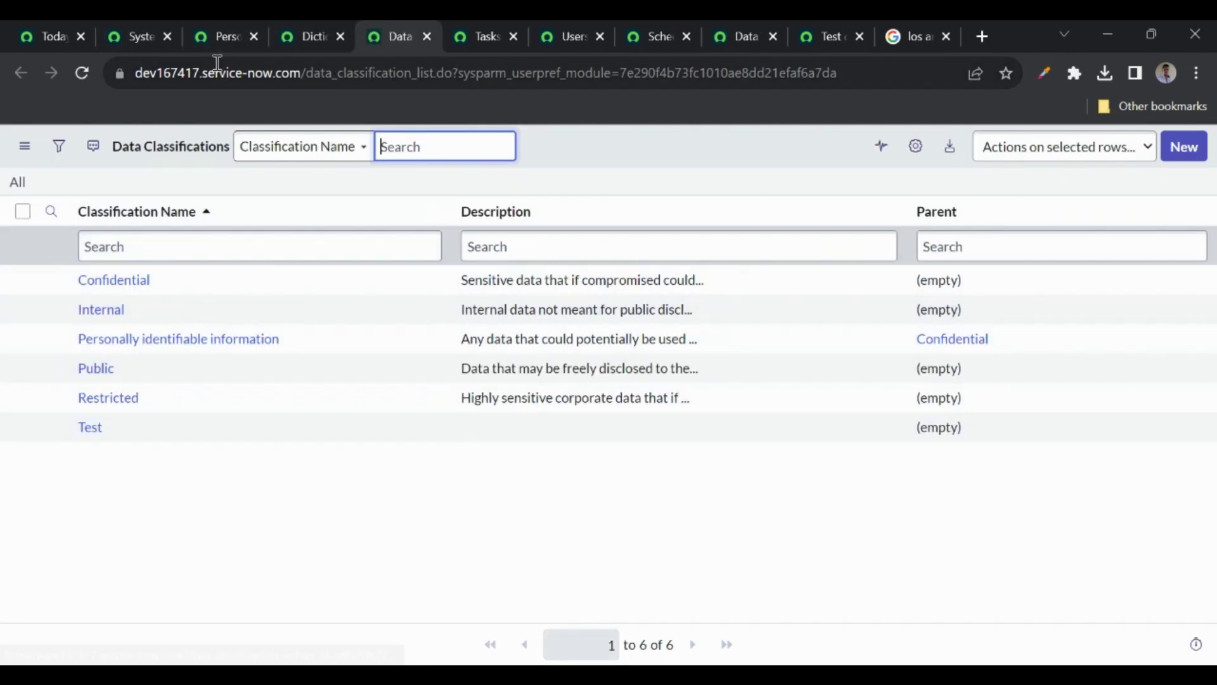
Step: Return to the pending classification and assign the task description column to the Personally identifiable information data class
left_click(217, 38)
left_click(288, 40)
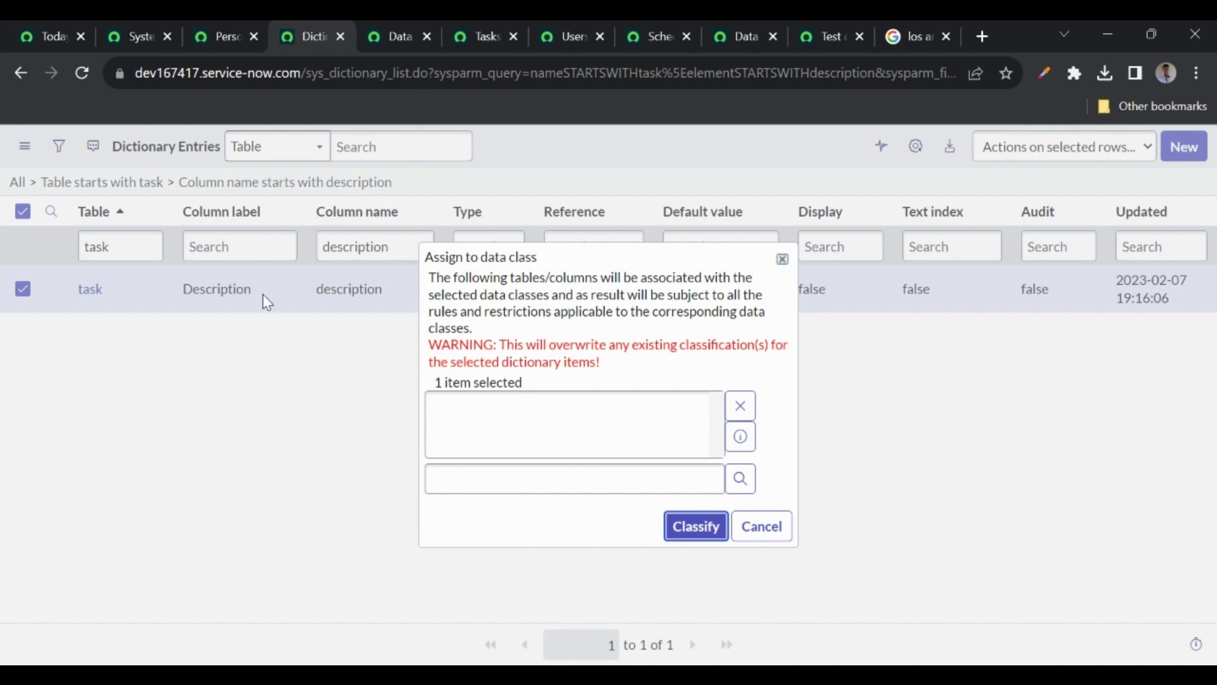
left_click(739, 480)
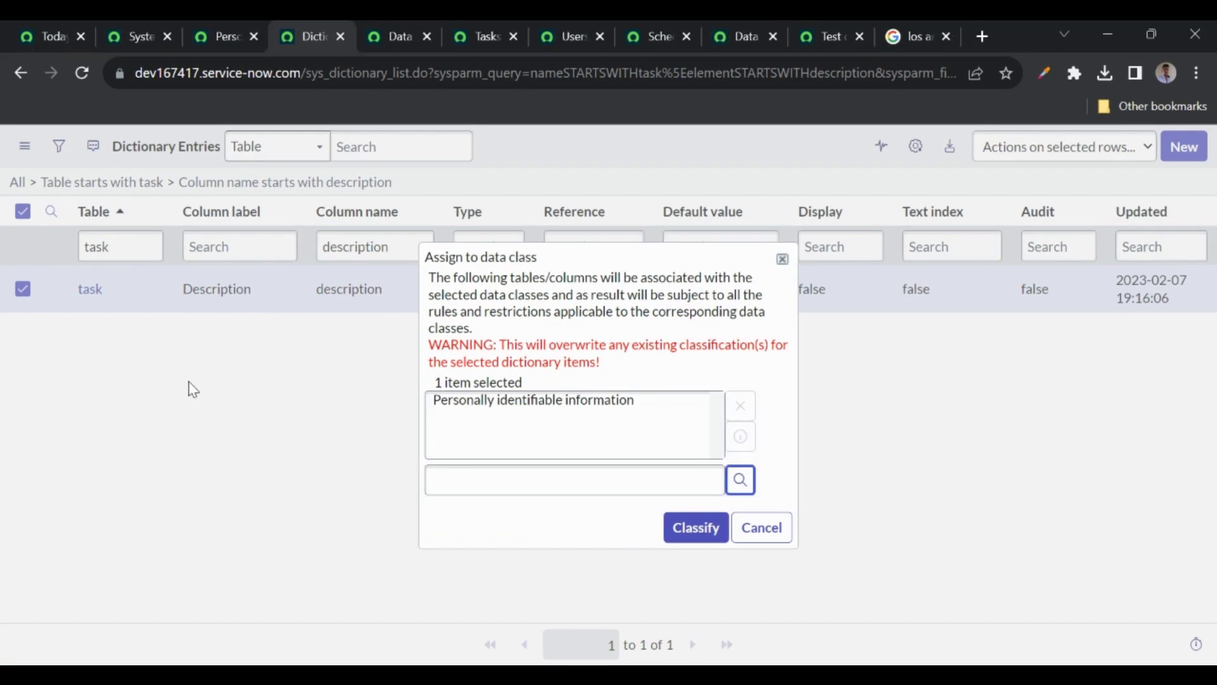
left_click(697, 532)
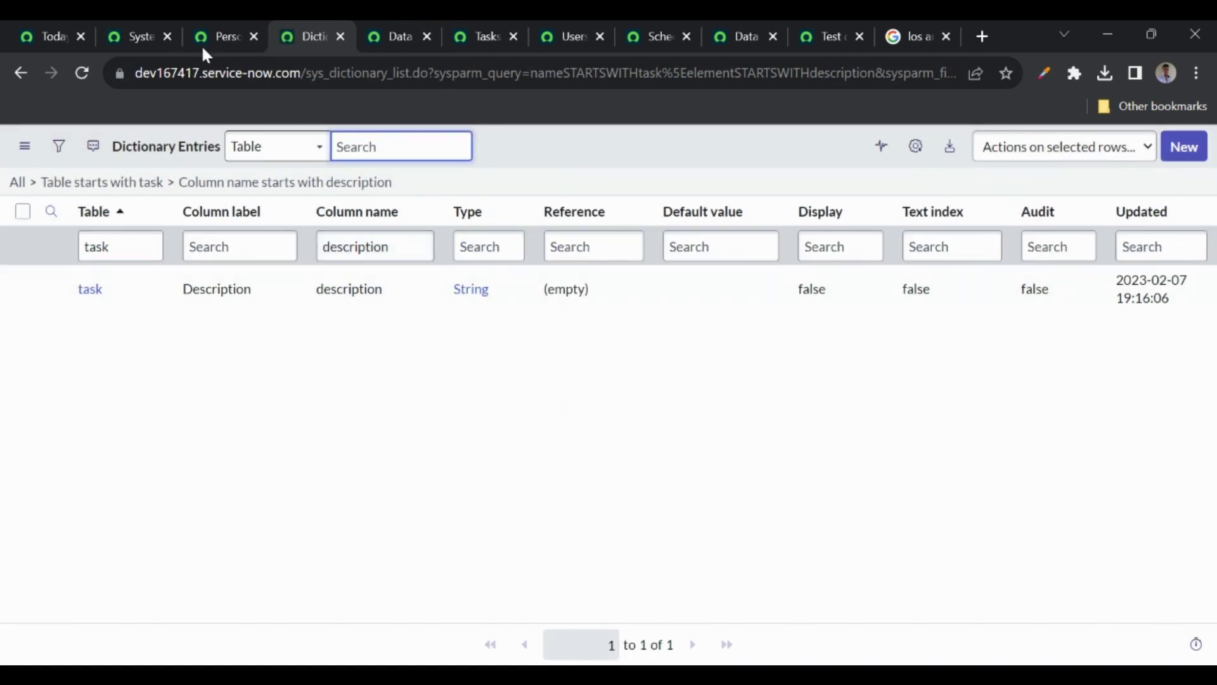
Step: Refresh the Classified Dictionary Entries list on the Personally identifiable information record to check for the task description column
left_click(201, 36)
scroll(201, 202, "up", 5)
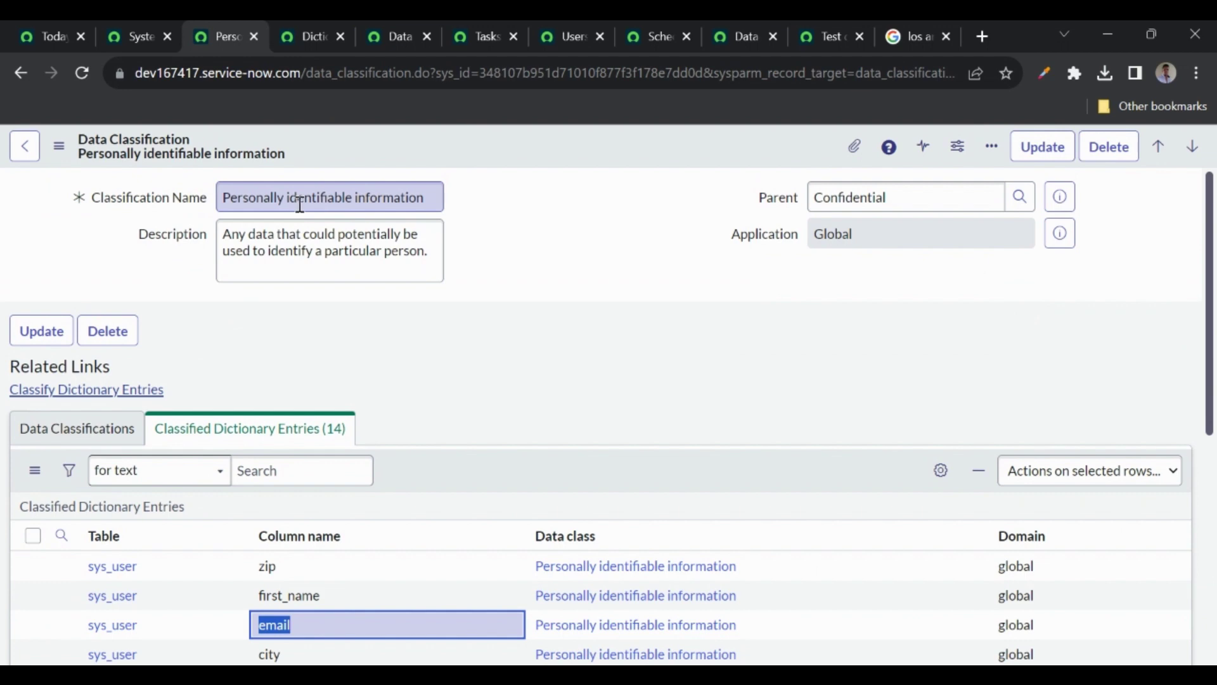
scroll(497, 237, "down", 2)
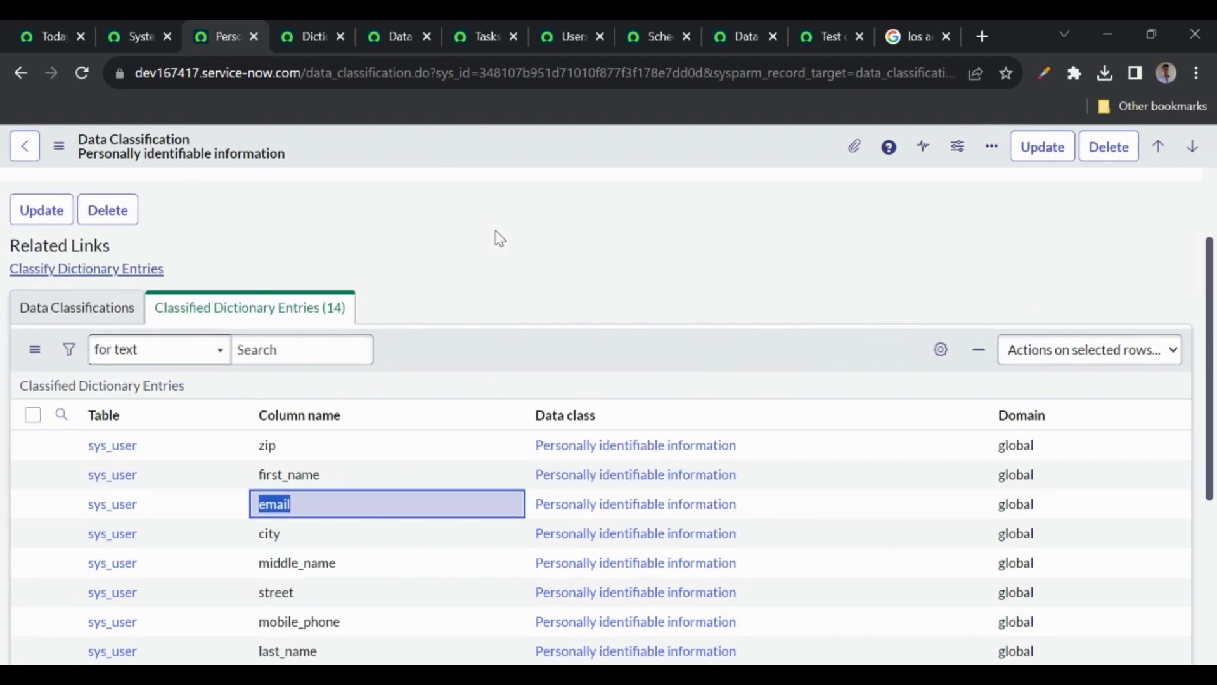
left_click(327, 320)
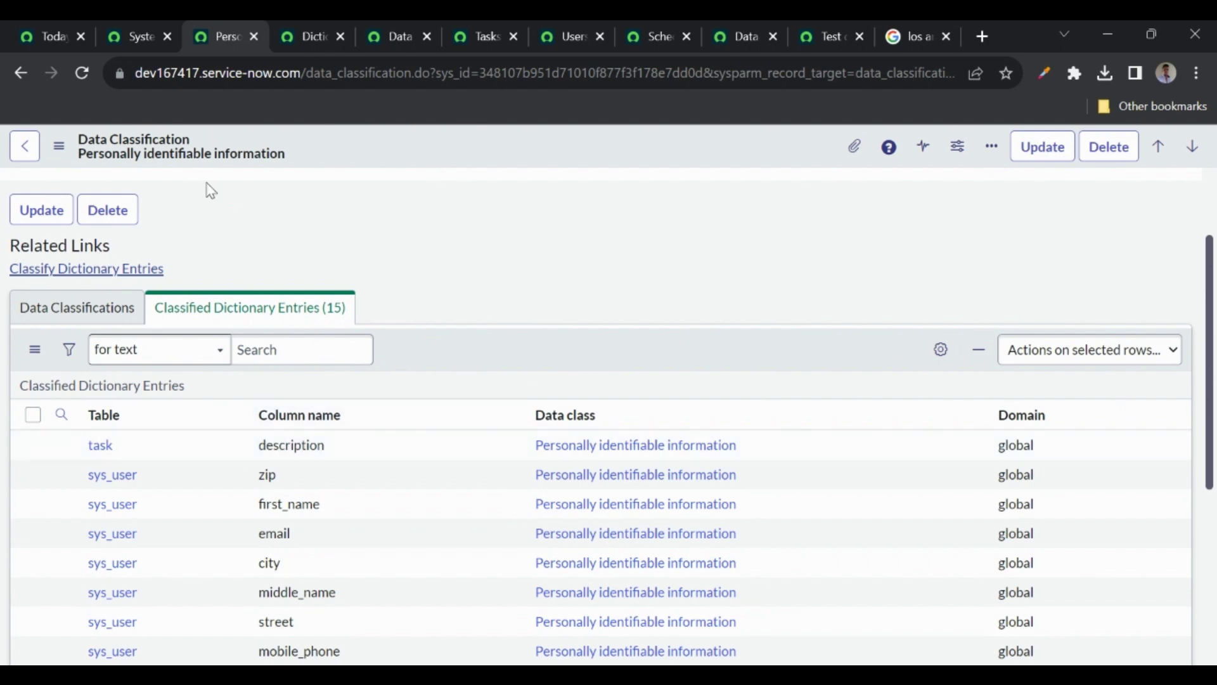
Step: Clear the data classification of the task description dictionary entry and refresh the Personally identifiable information record's classified entries
left_click(307, 37)
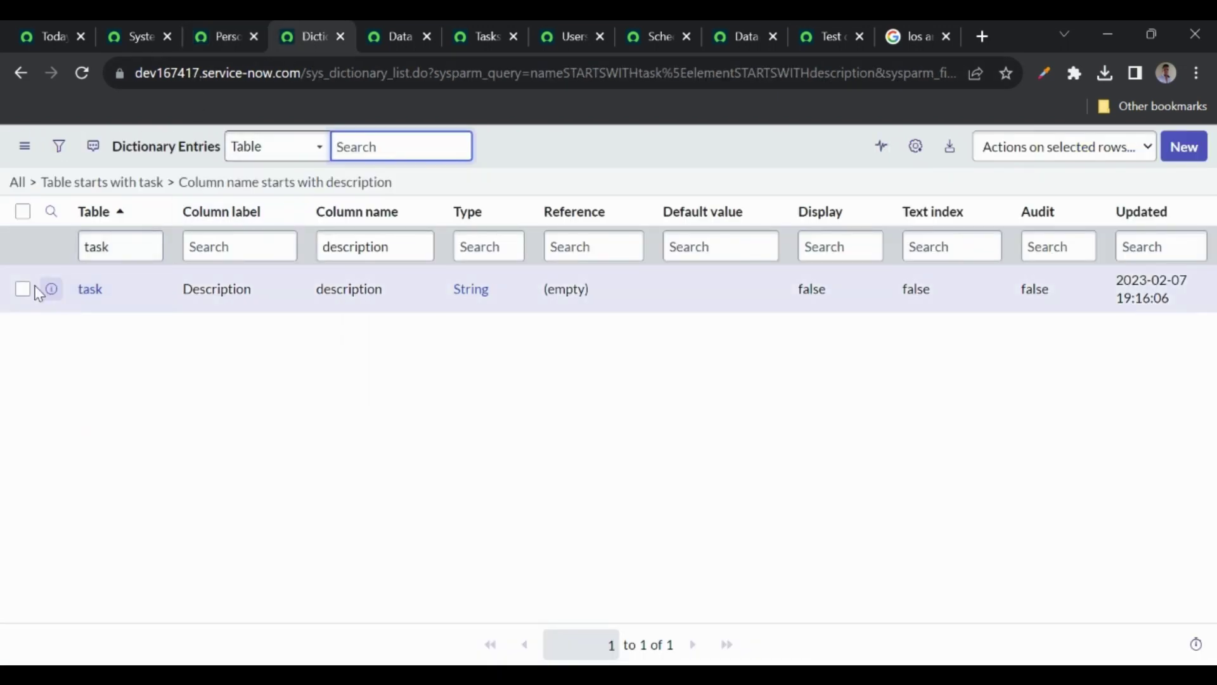
left_click(23, 288)
left_click(1024, 155)
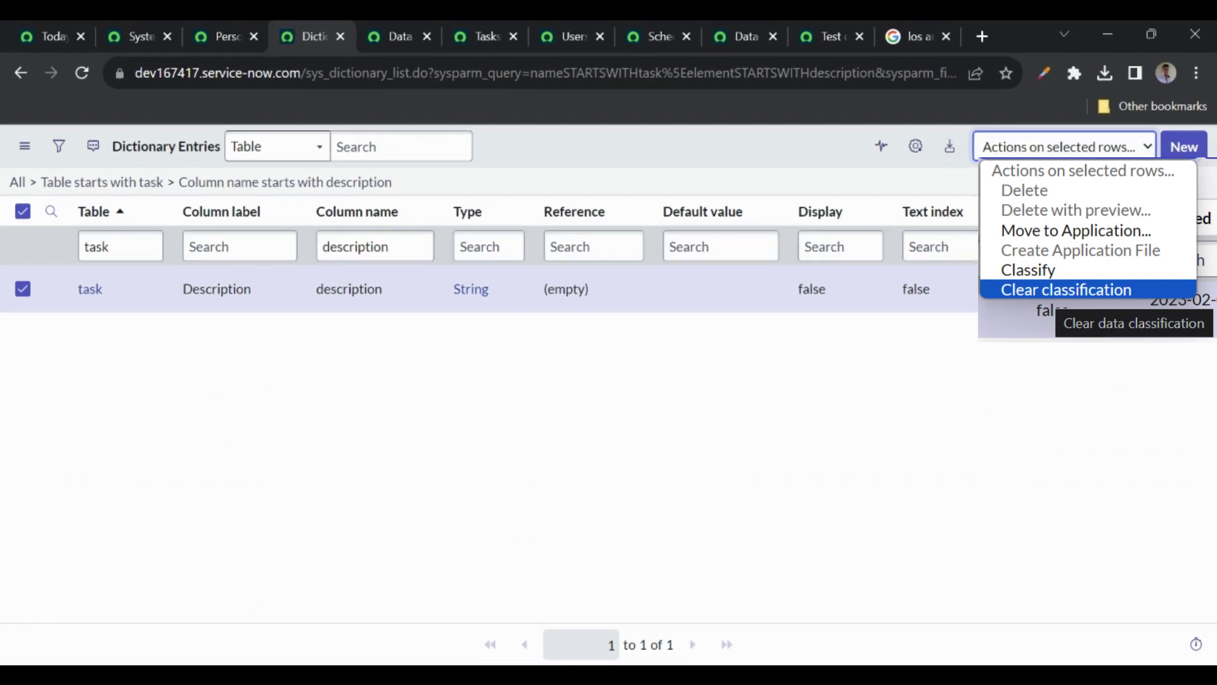
left_click(1067, 290)
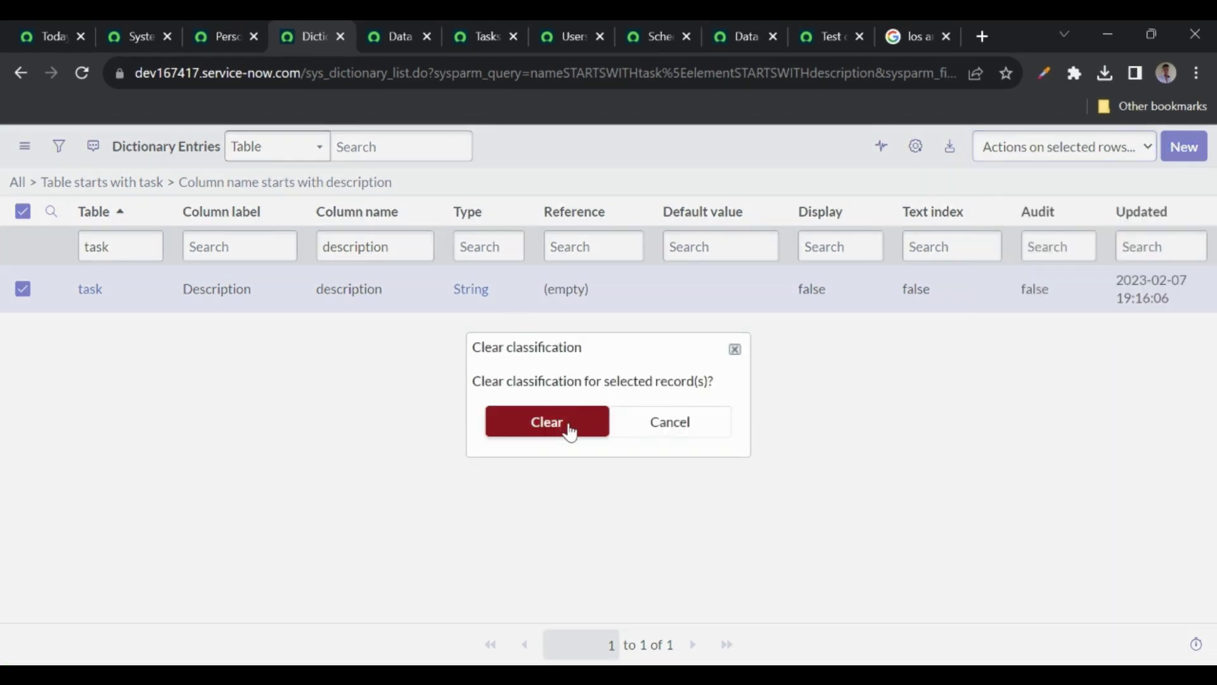
left_click(570, 431)
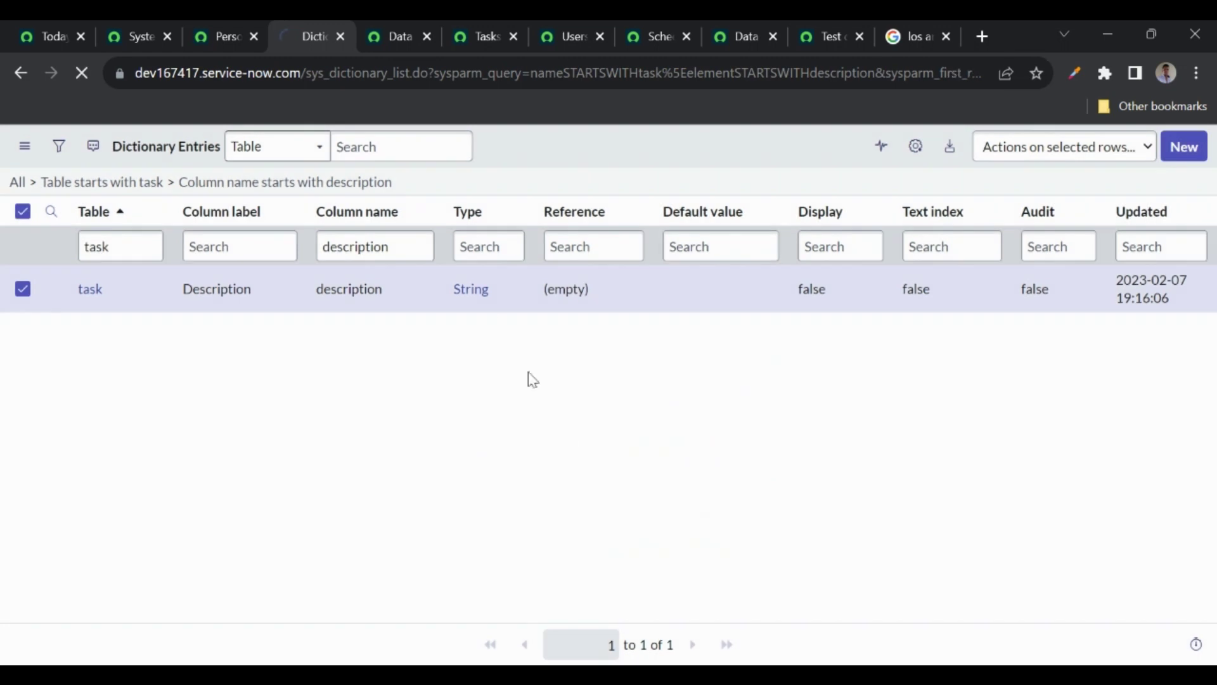
left_click(223, 38)
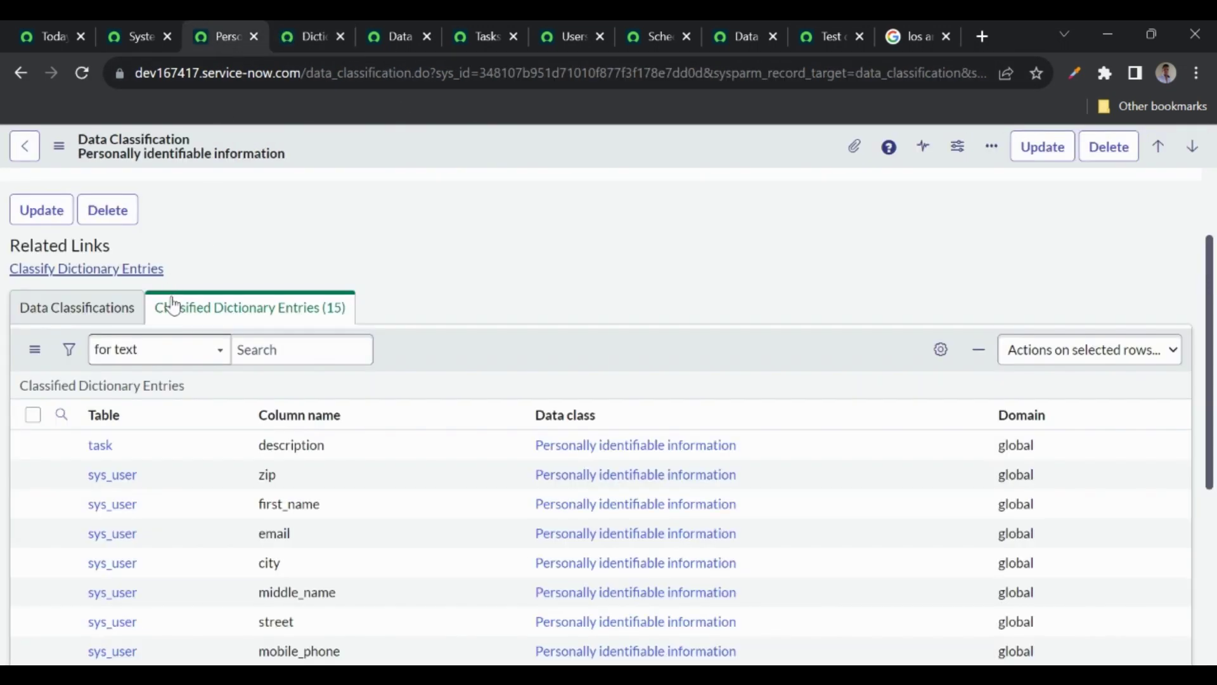
left_click(180, 385)
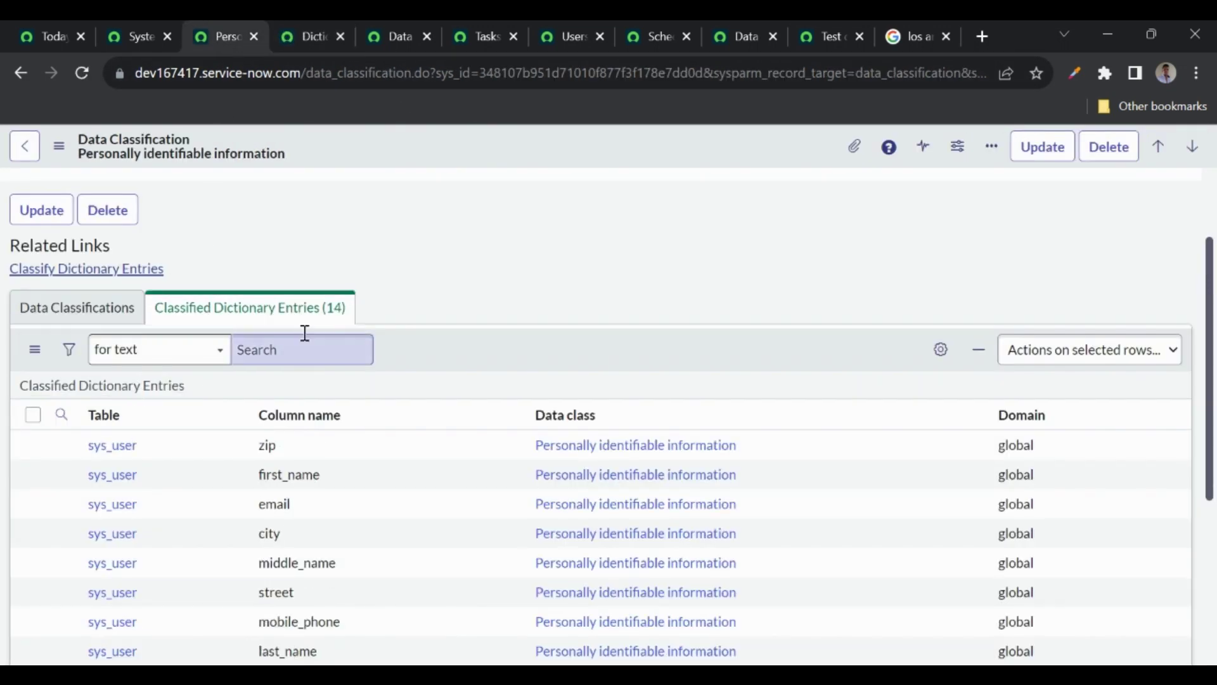
Step: Classify the task description dictionary entry again as Personally identifiable information
left_click(307, 38)
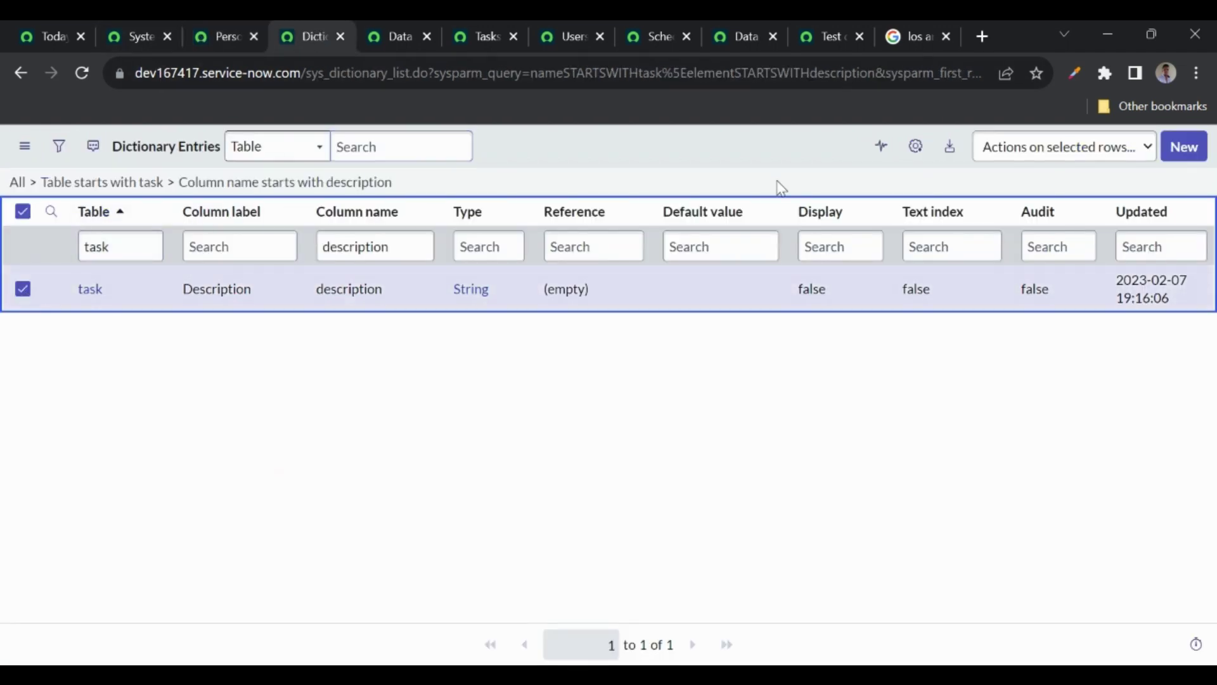
left_click(1049, 152)
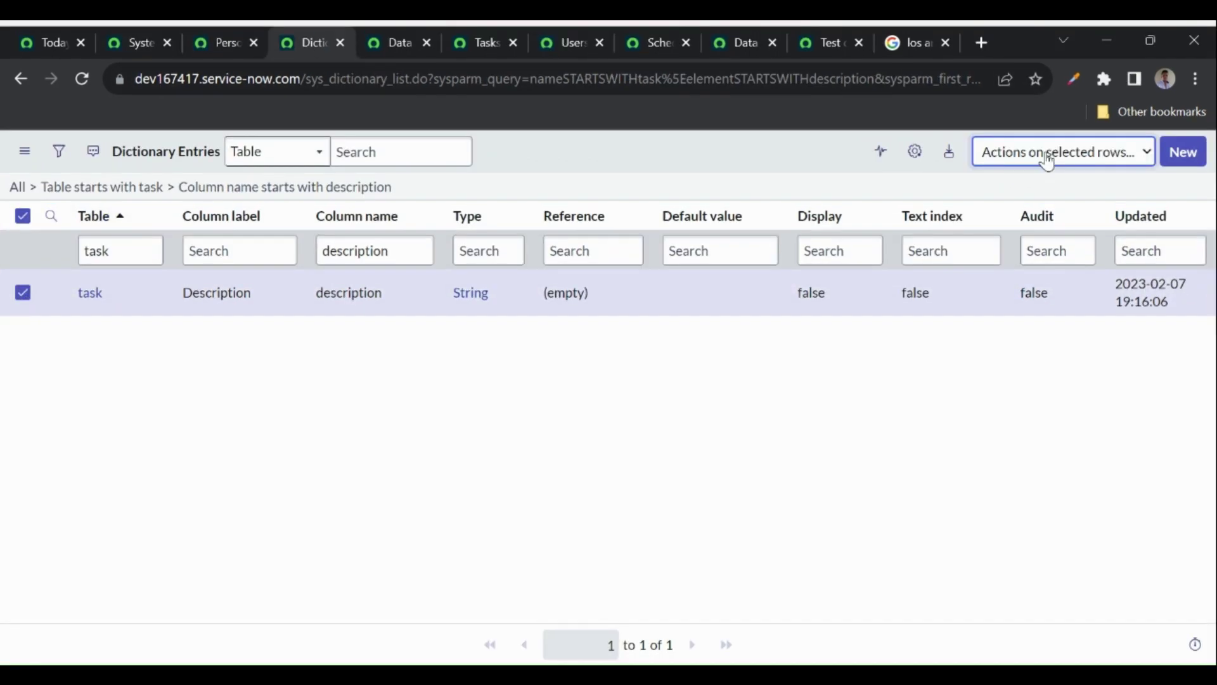
key("Return")
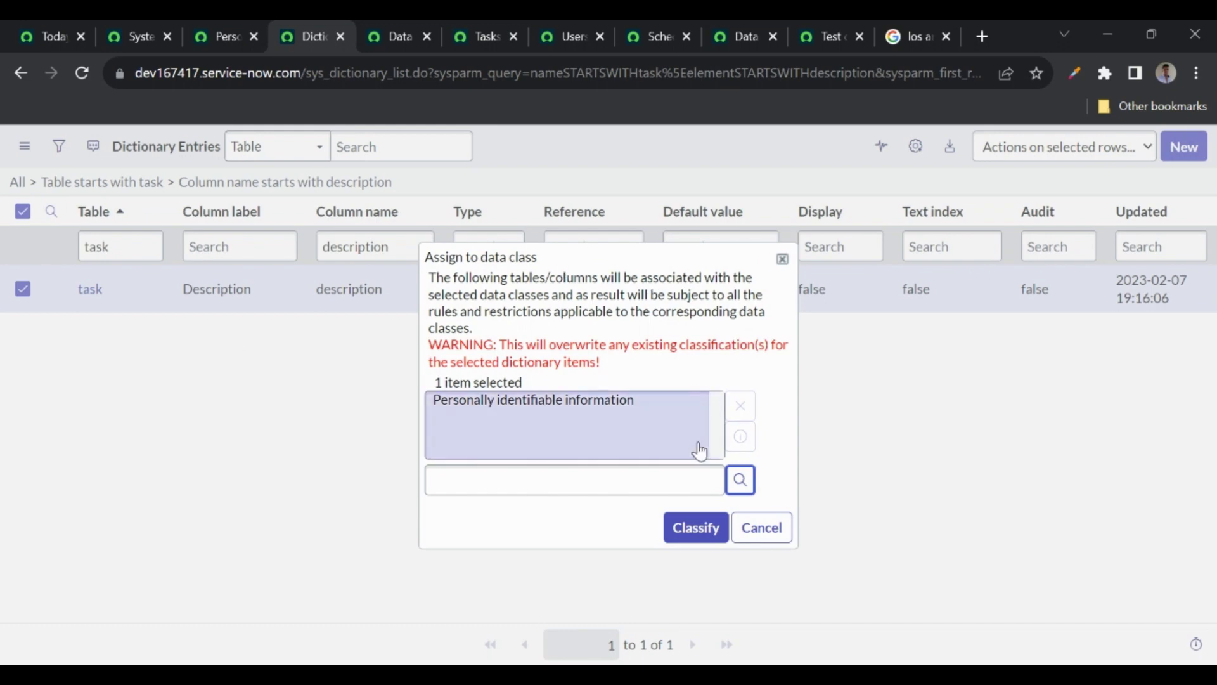
left_click(701, 529)
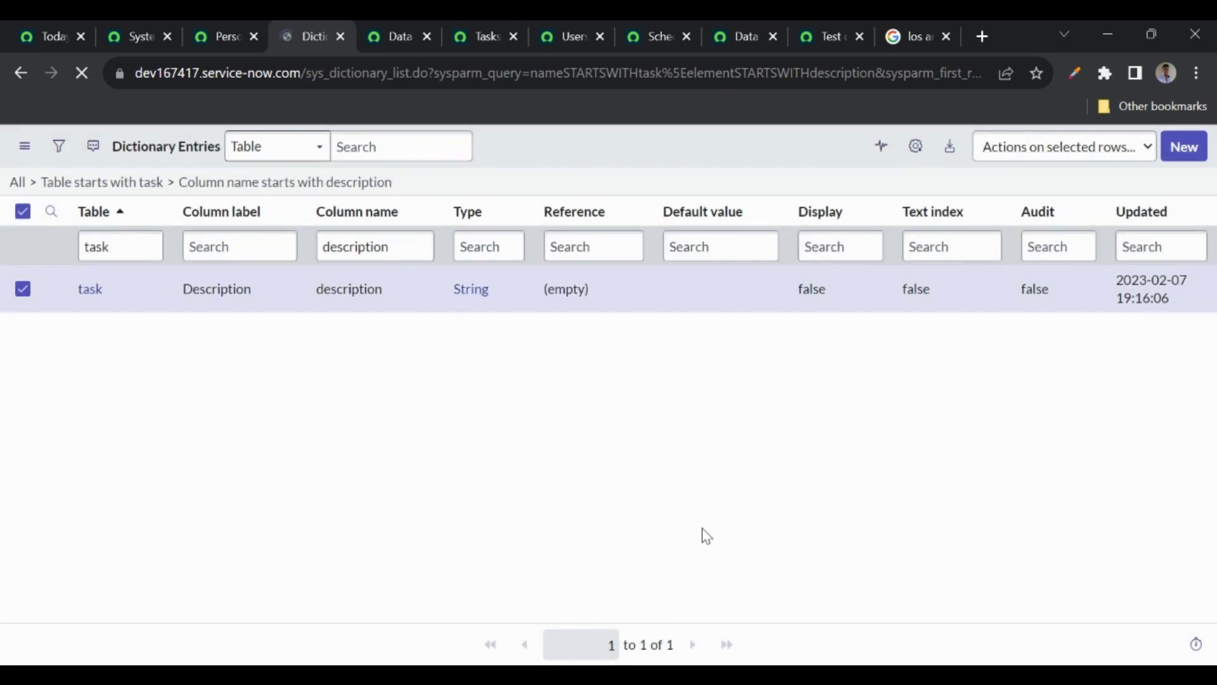
Step: Open the Data Classification Overview dashboard from the navigator
left_click(216, 35)
left_click(158, 39)
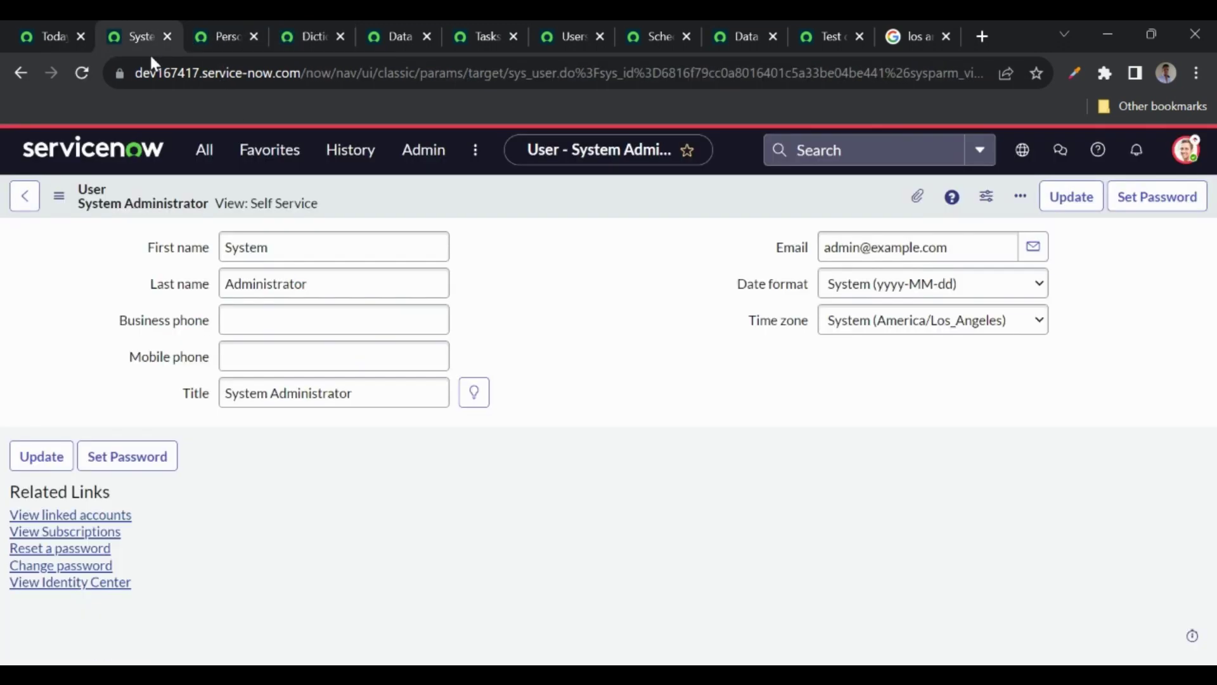
left_click(200, 151)
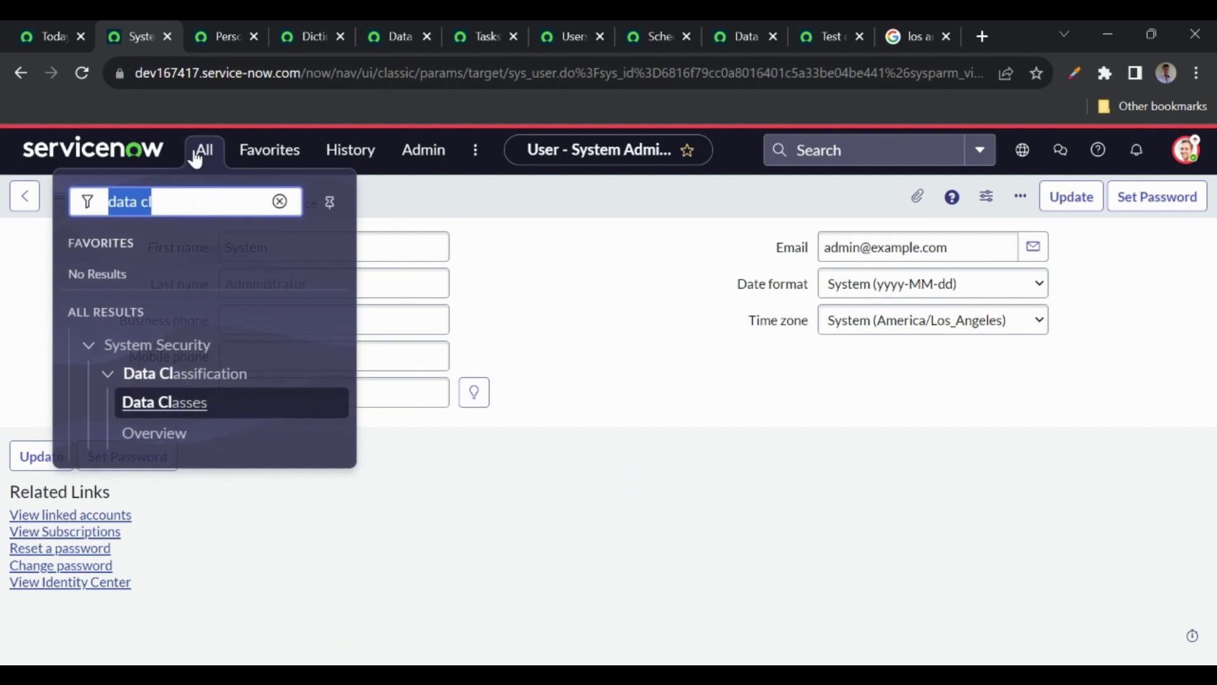
left_click(168, 437)
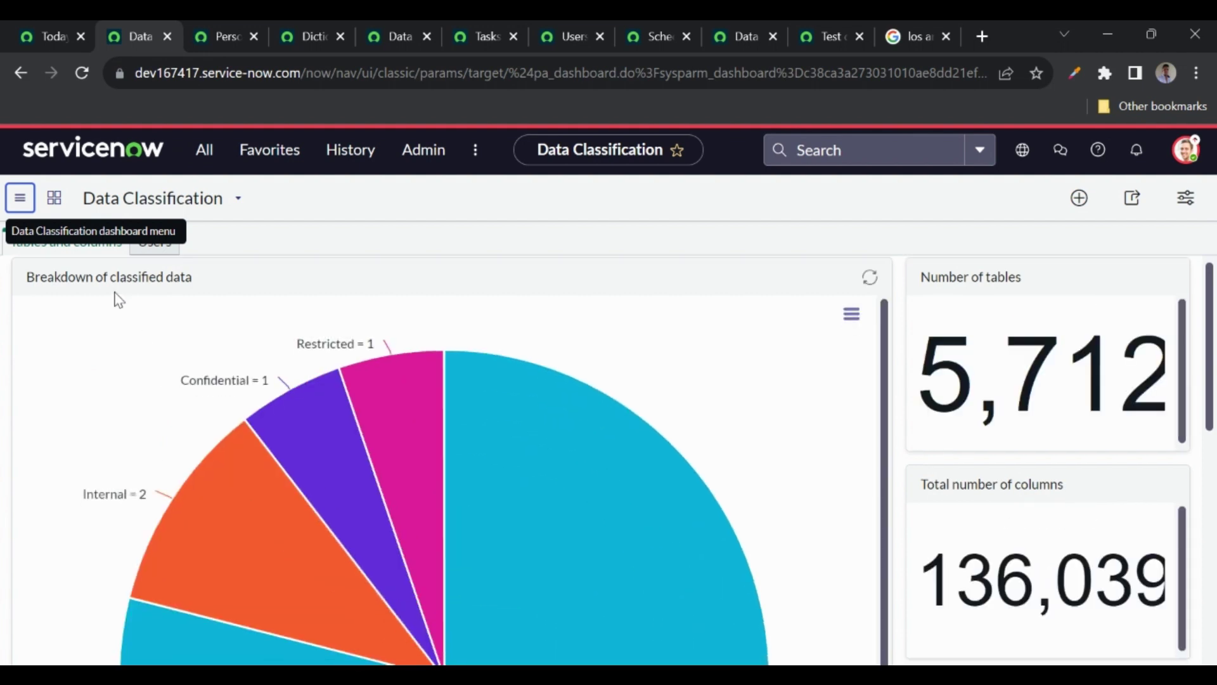
Step: Examine the classified data breakdown and the table and column counts, then open the Classified items count source list in a separate tab
scroll(201, 401, "down", 2)
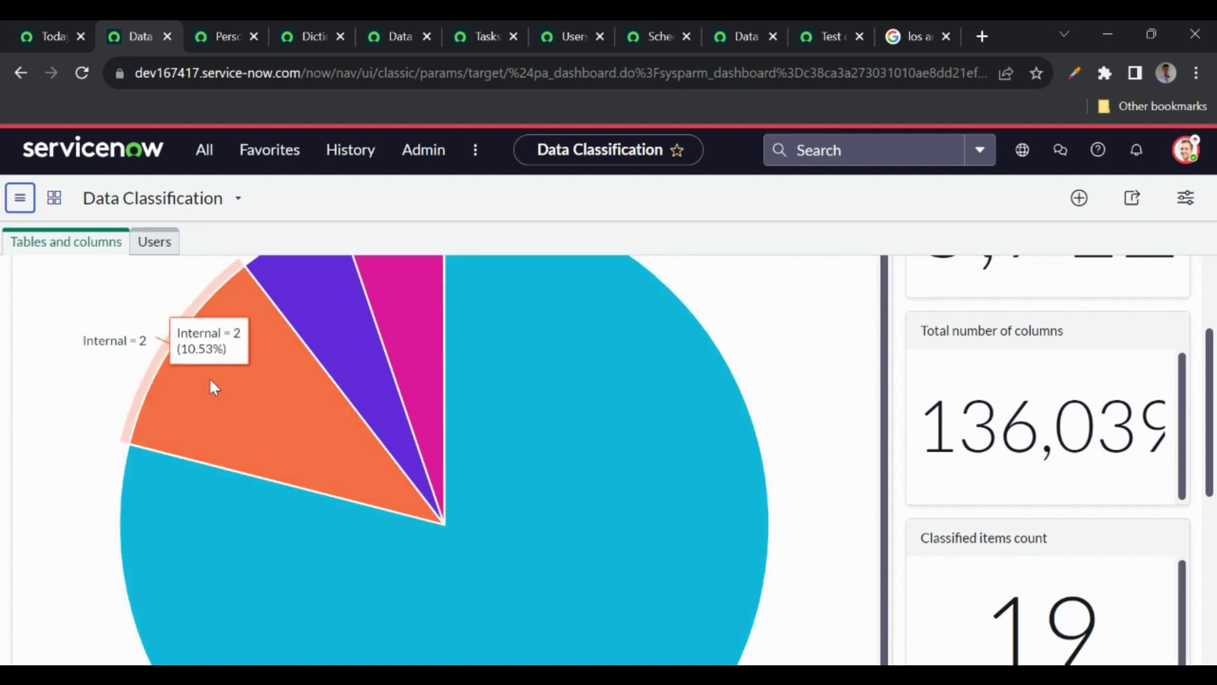
scroll(208, 376, "up", 2)
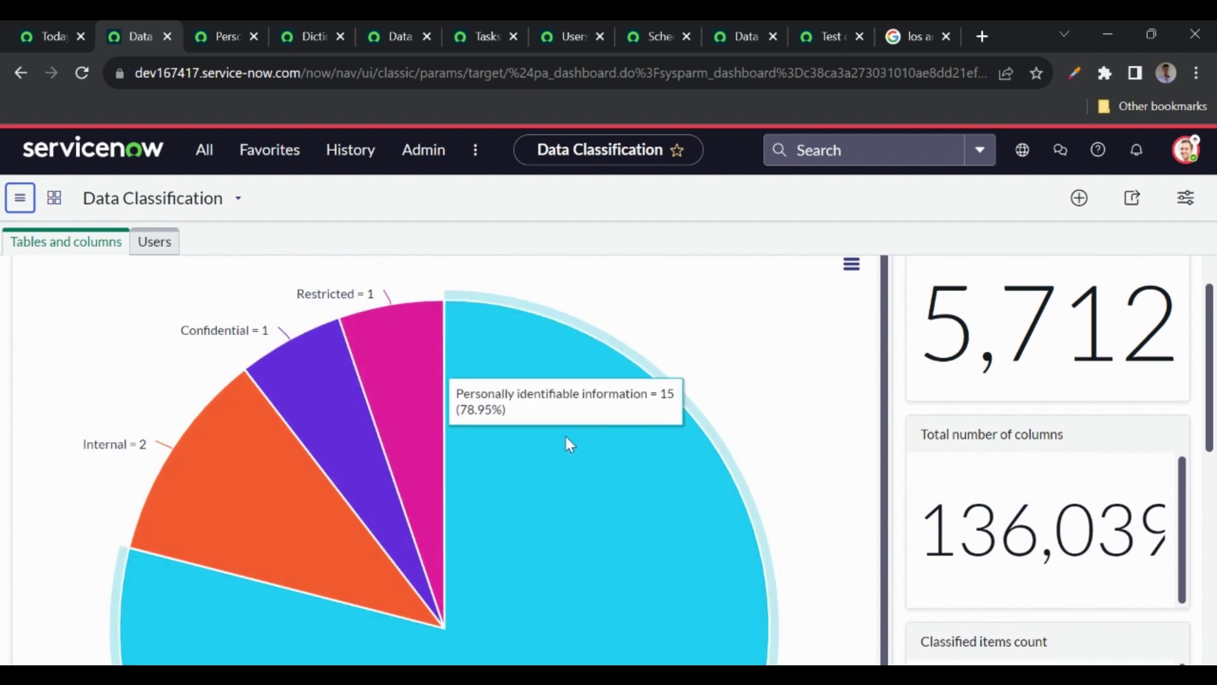
scroll(951, 412, "up", 1)
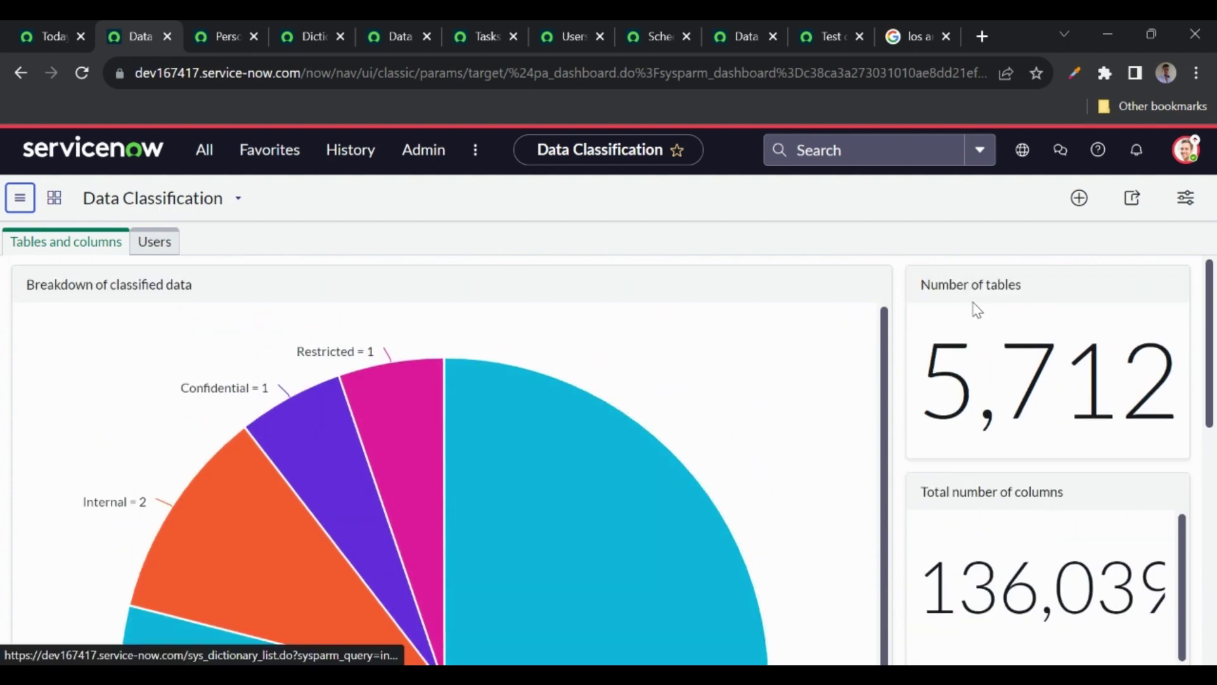
scroll(1018, 374, "down", 2)
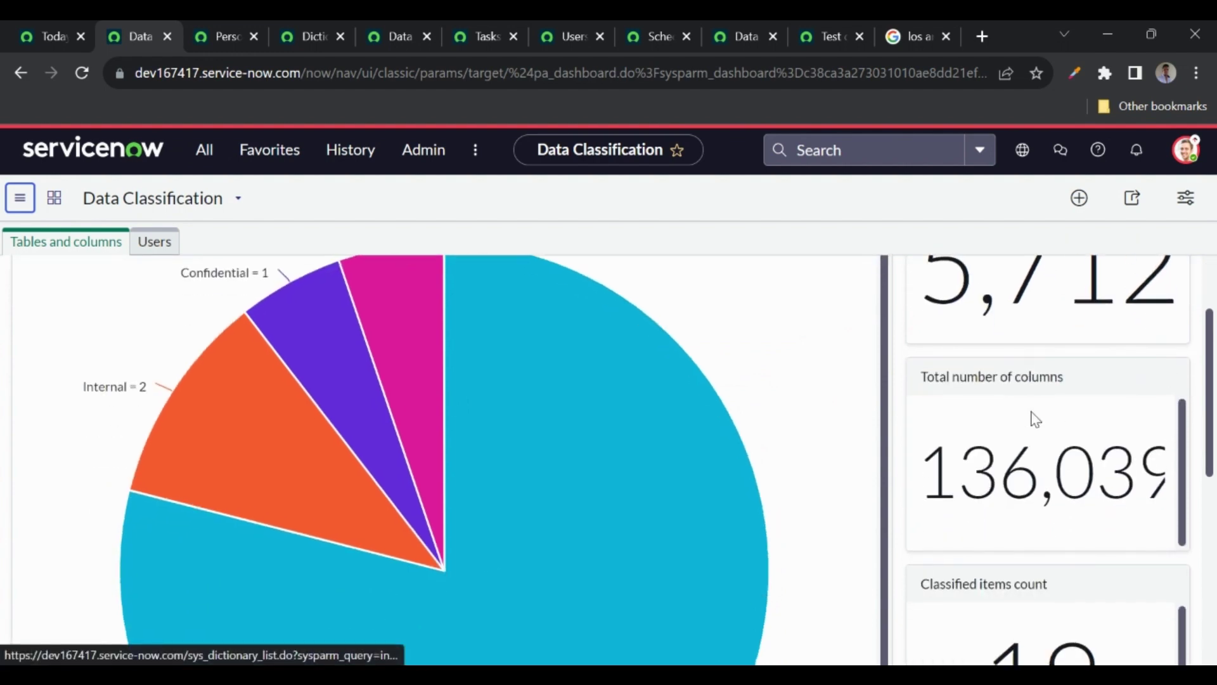
scroll(1034, 418, "down", 2)
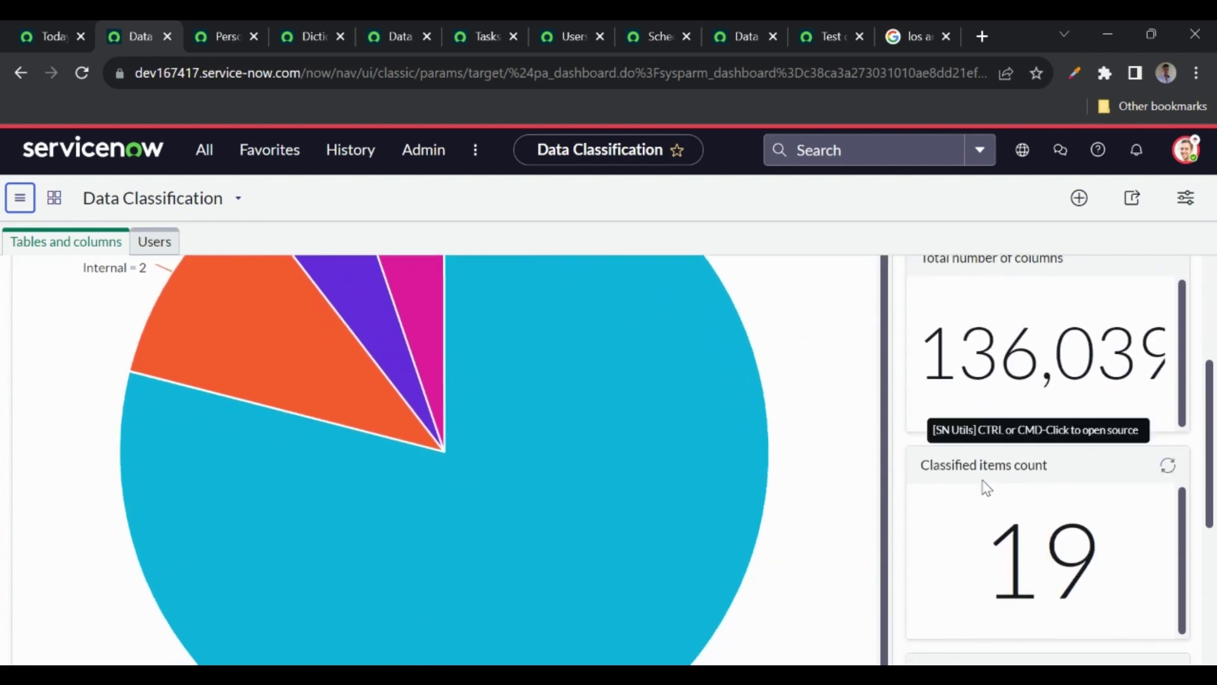
left_click(1057, 563, "ctrl")
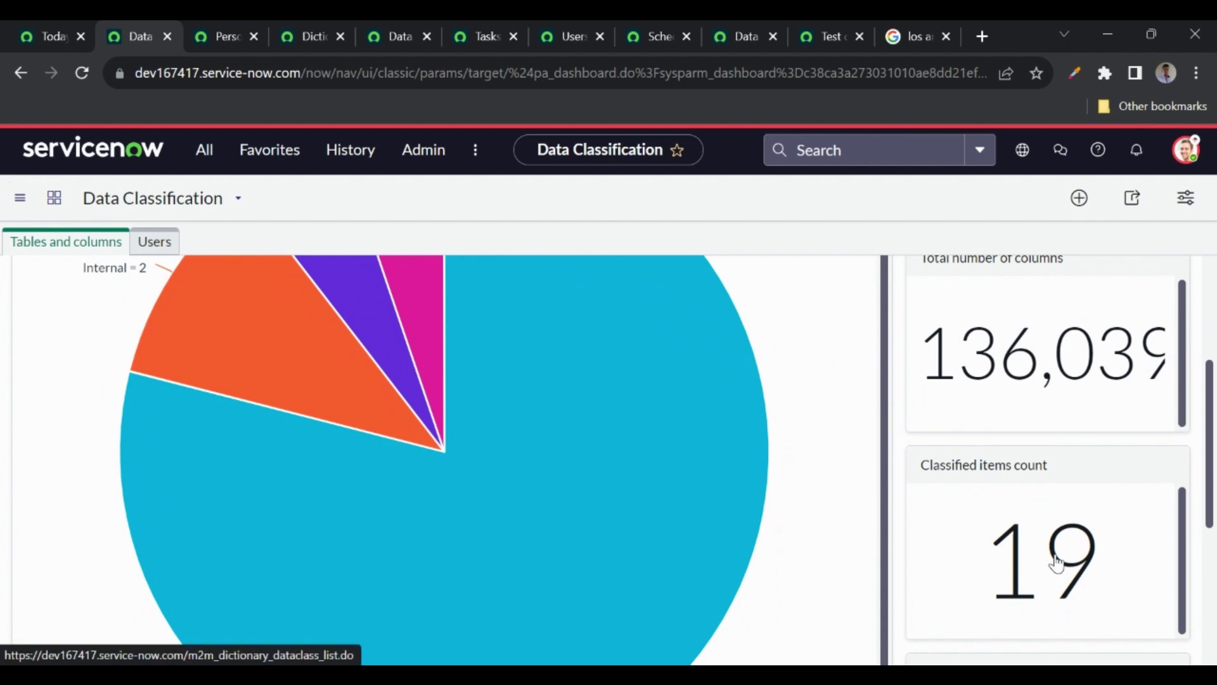
Step: Group the Classified Dictionary Entries list by Data class to review the classes, and close the list
left_click(434, 39)
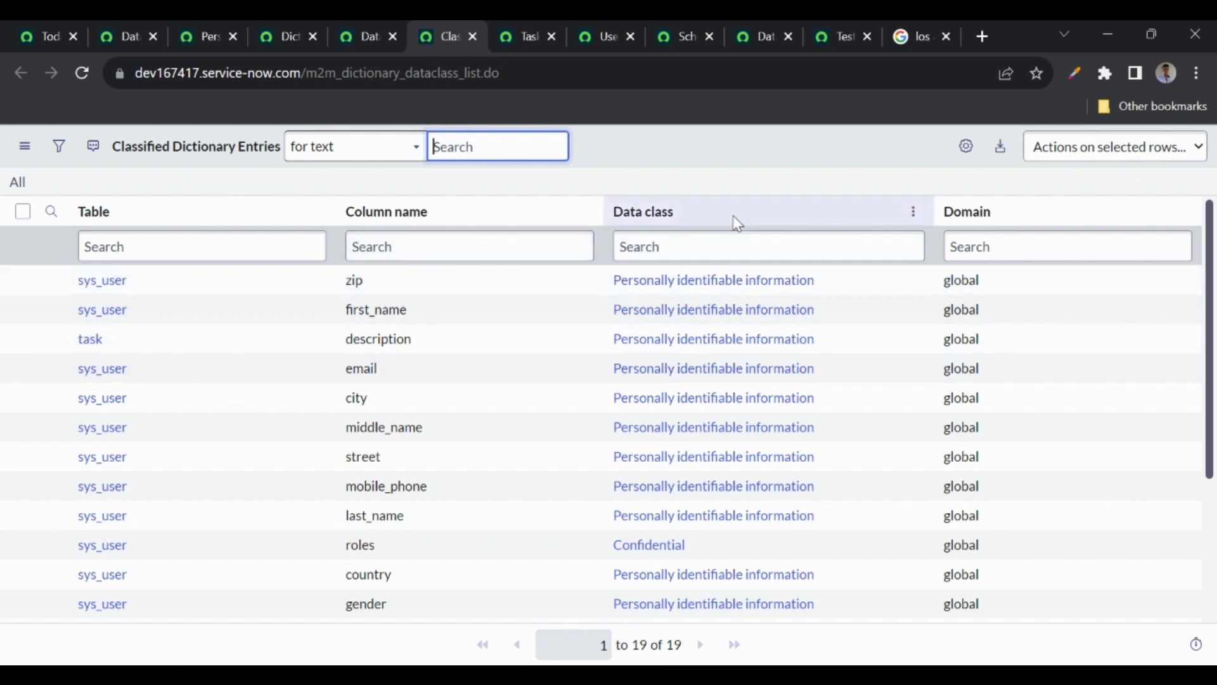
left_click(913, 211)
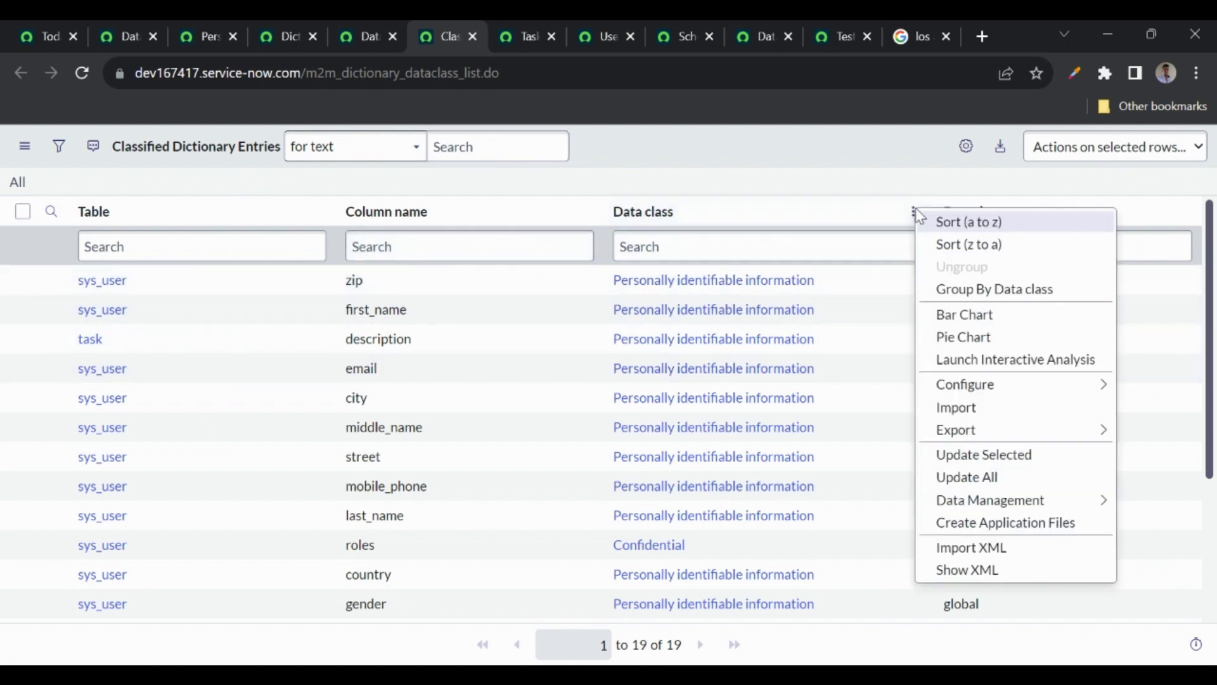
left_click(969, 292)
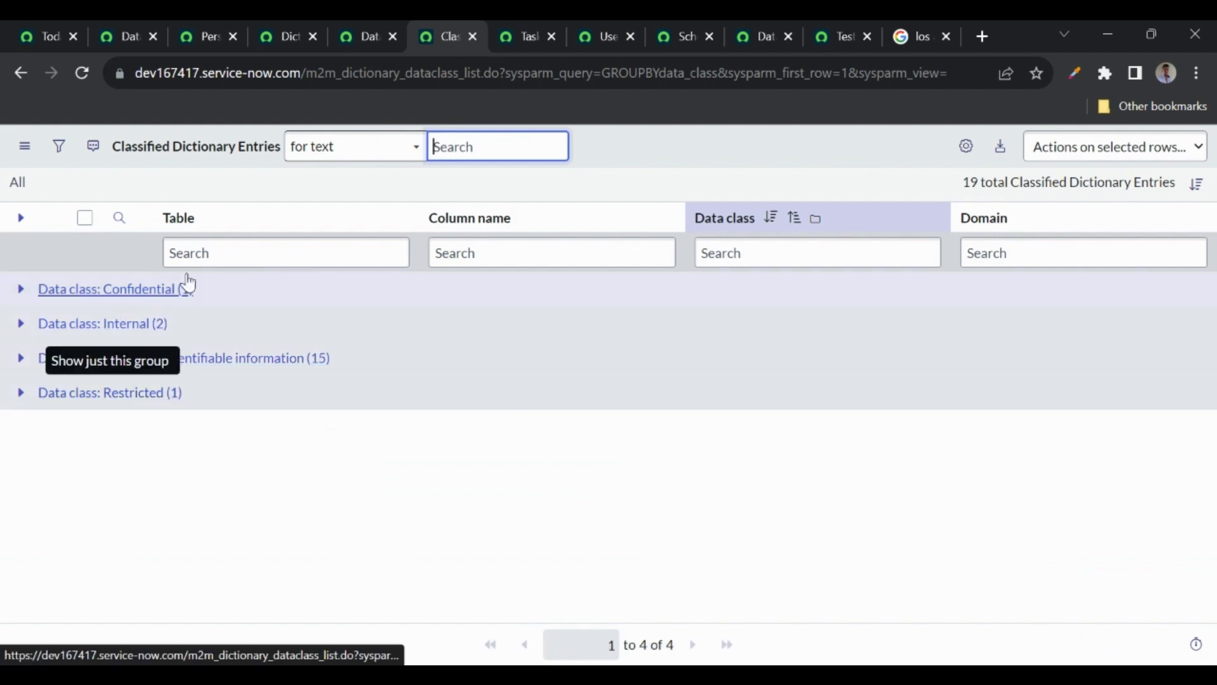
left_click(476, 36)
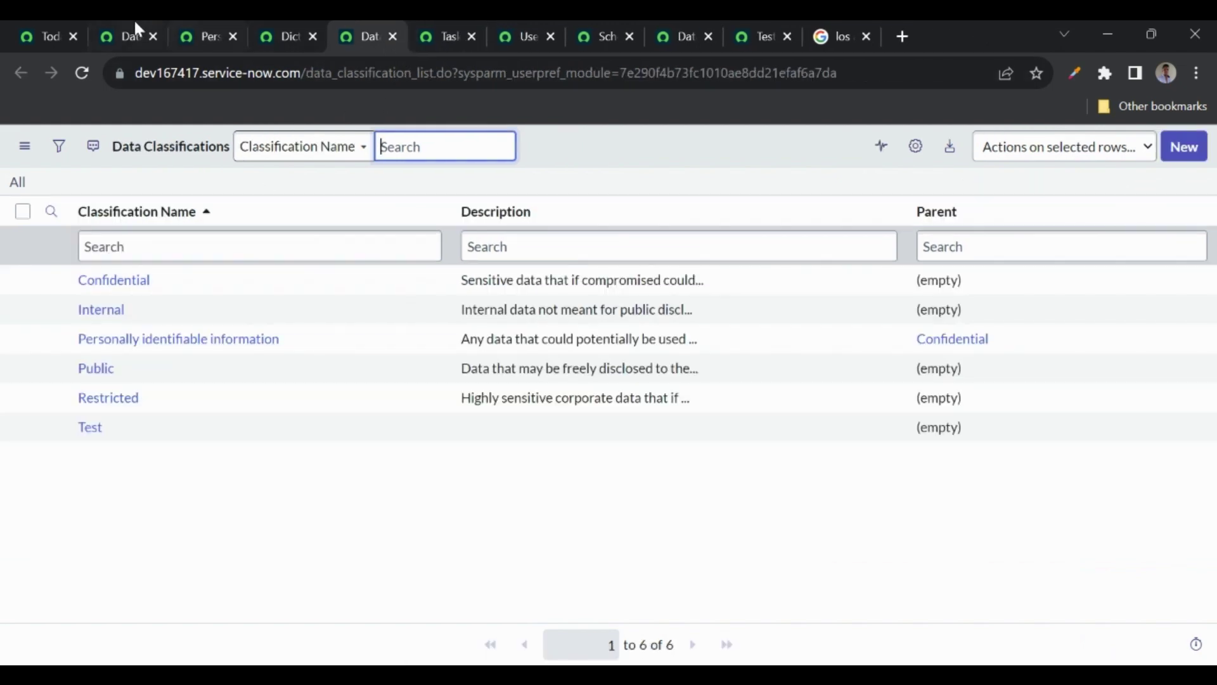
Step: Return to the Data Classification dashboard and examine the Users section's number of locations, number of users and users by country
left_click(121, 27)
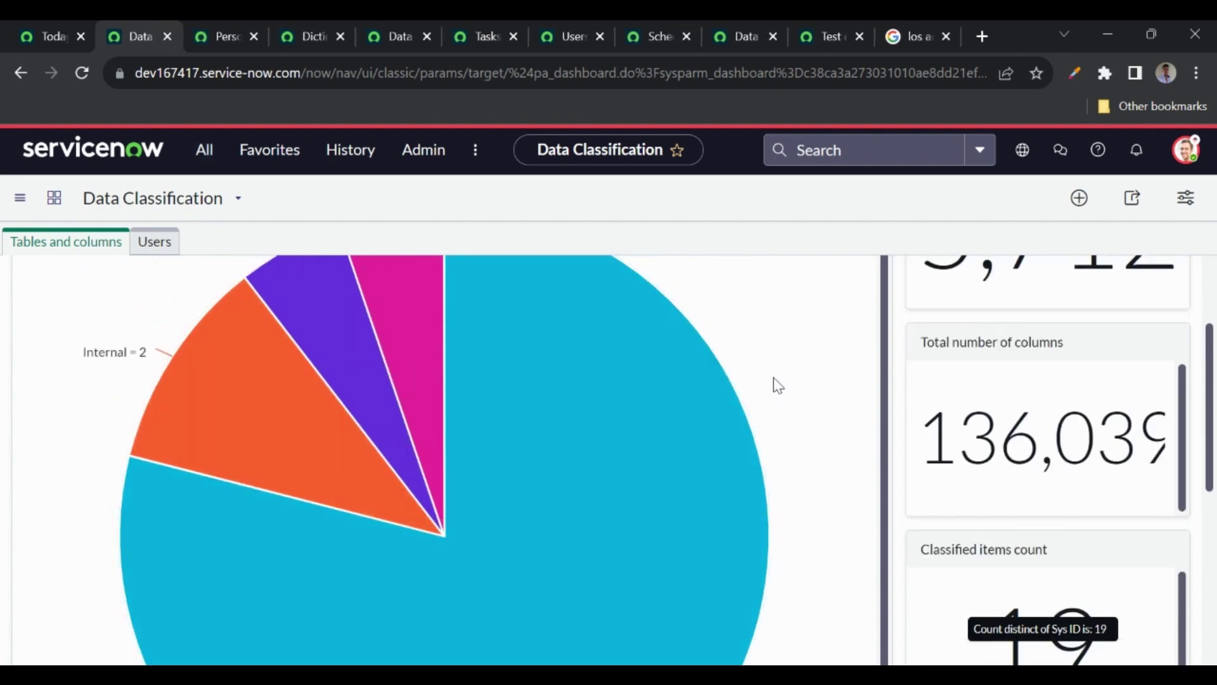
left_click(154, 246)
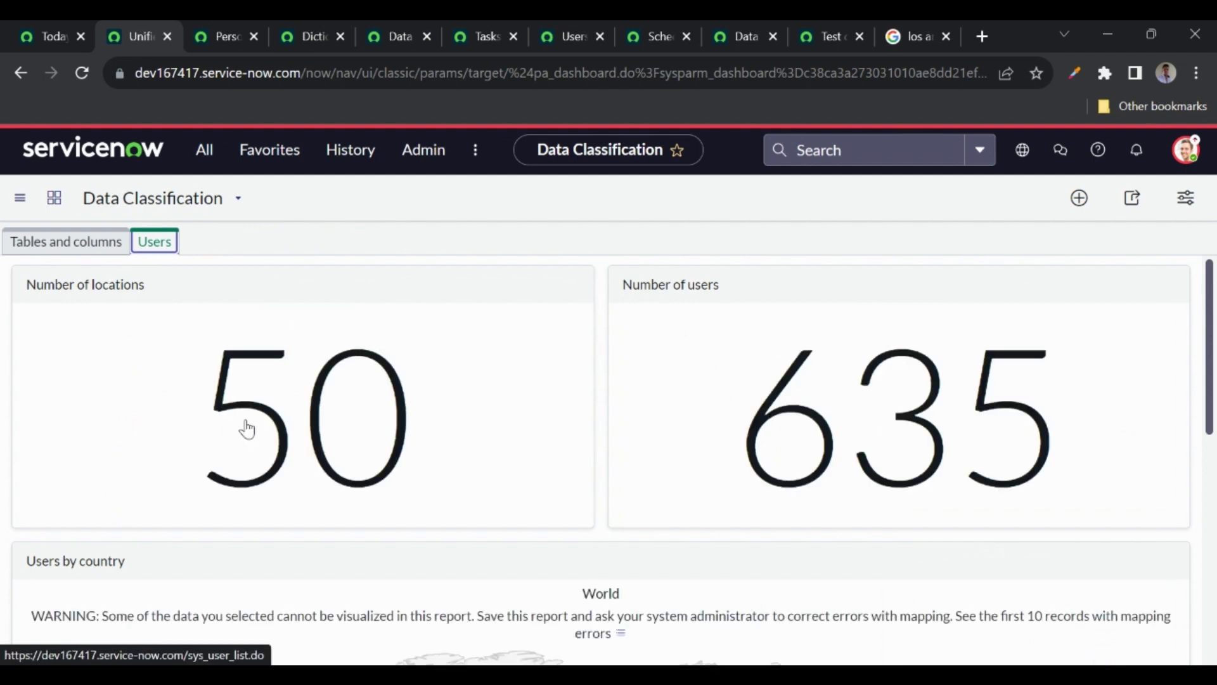
mouse_move(300, 423)
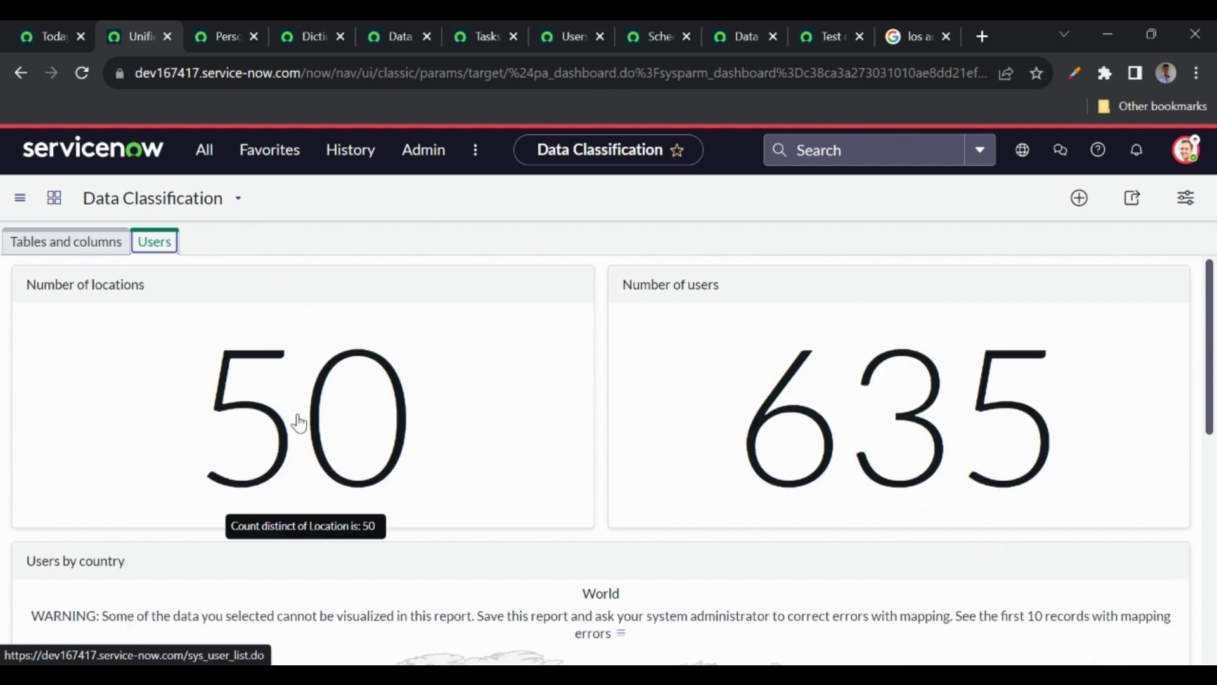
mouse_move(752, 379)
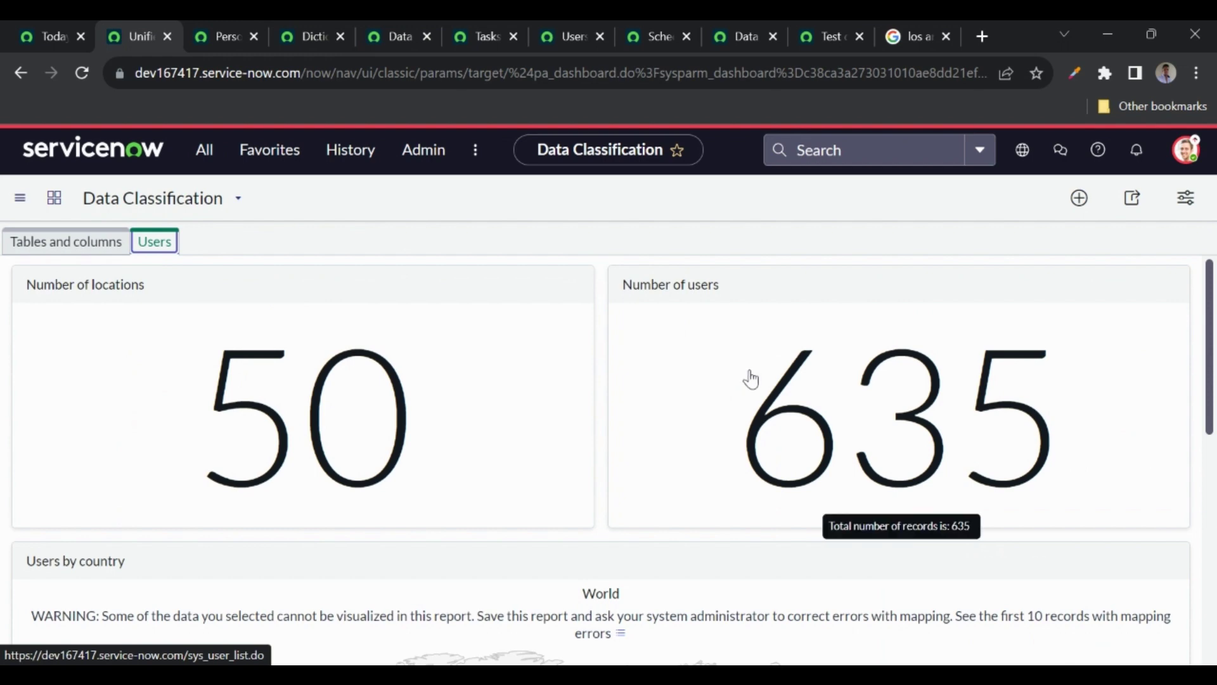
scroll(622, 416, "down", 4)
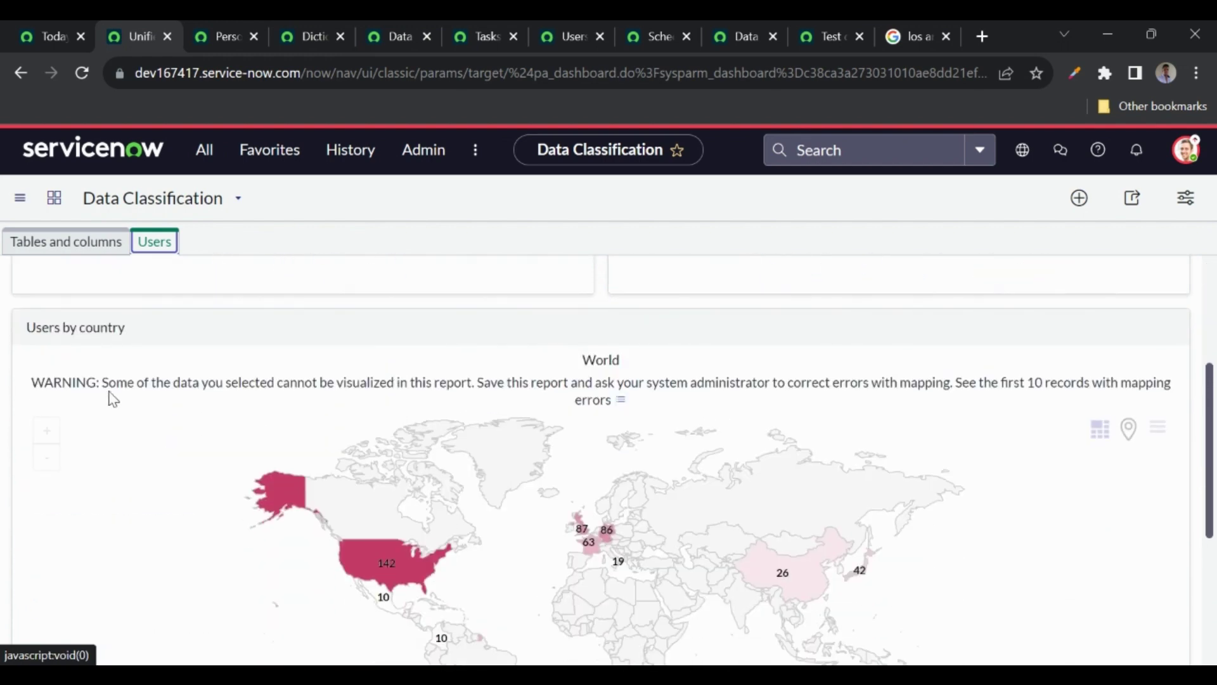
scroll(114, 403, "up", 3)
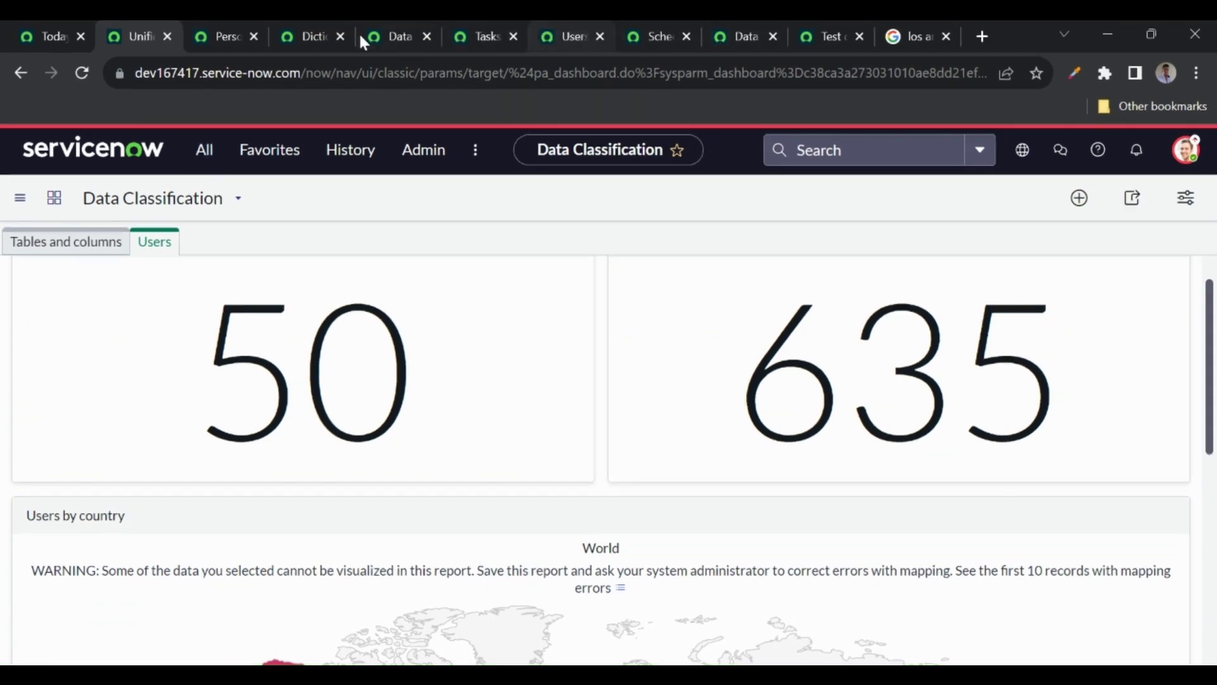
left_click(207, 152)
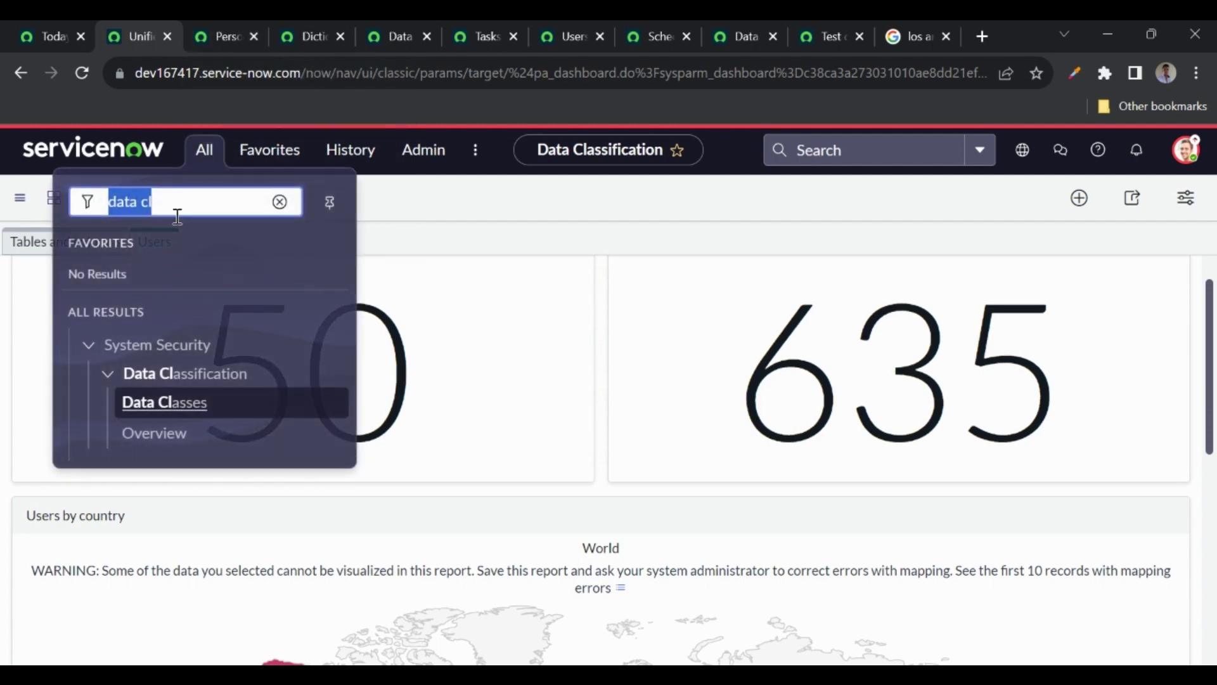
type("data d")
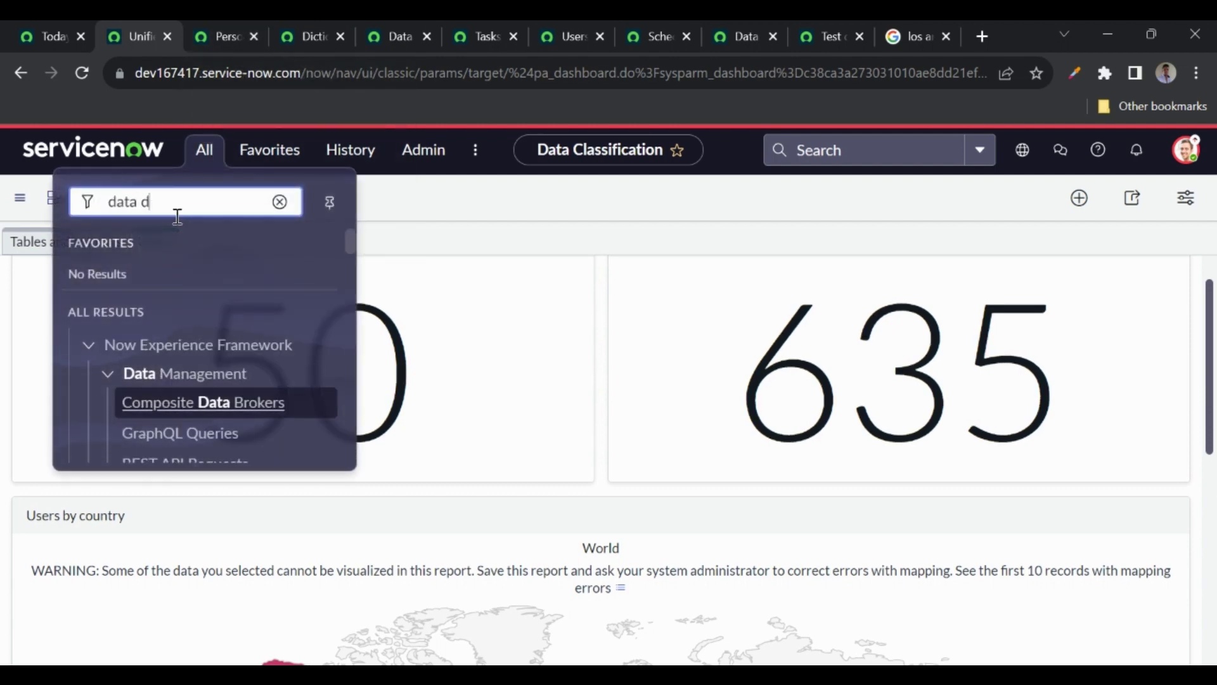
type("isc")
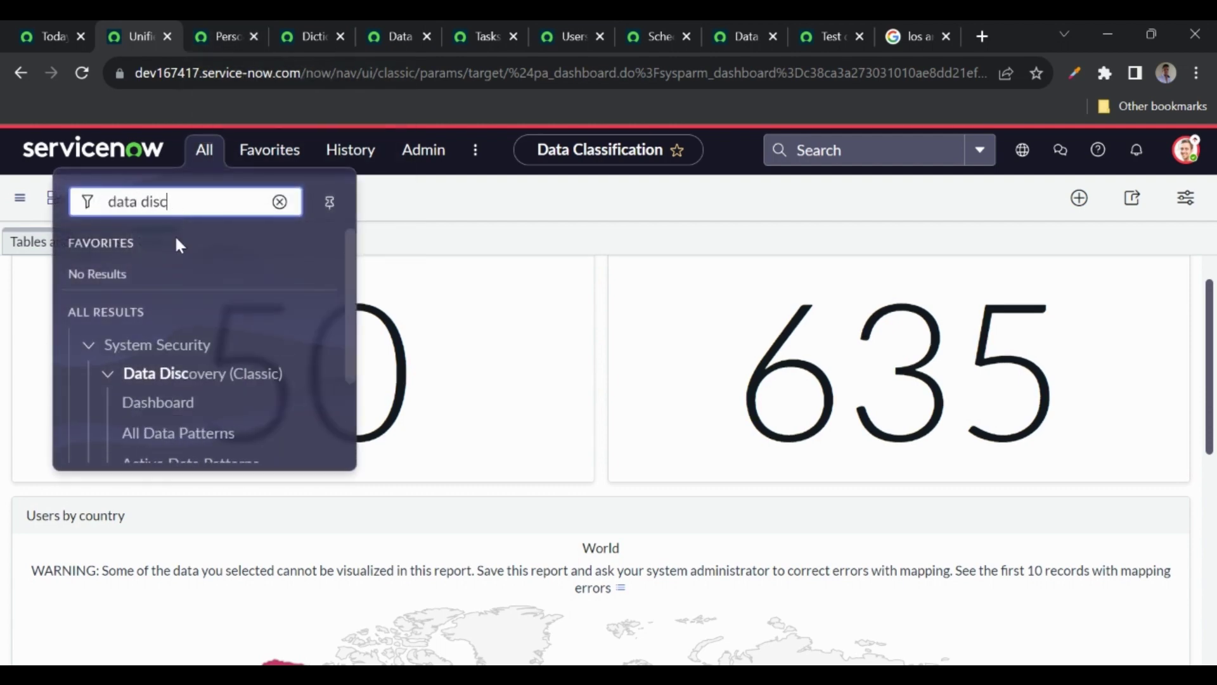
key("ctrl+a")
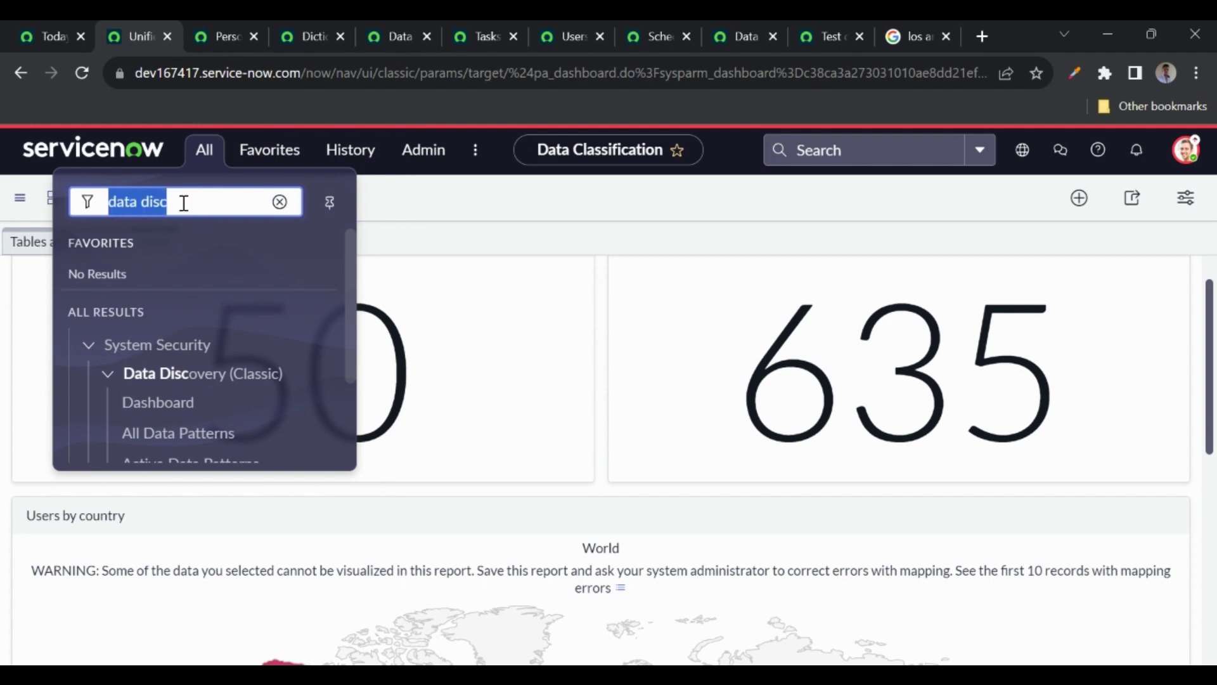
type("incident")
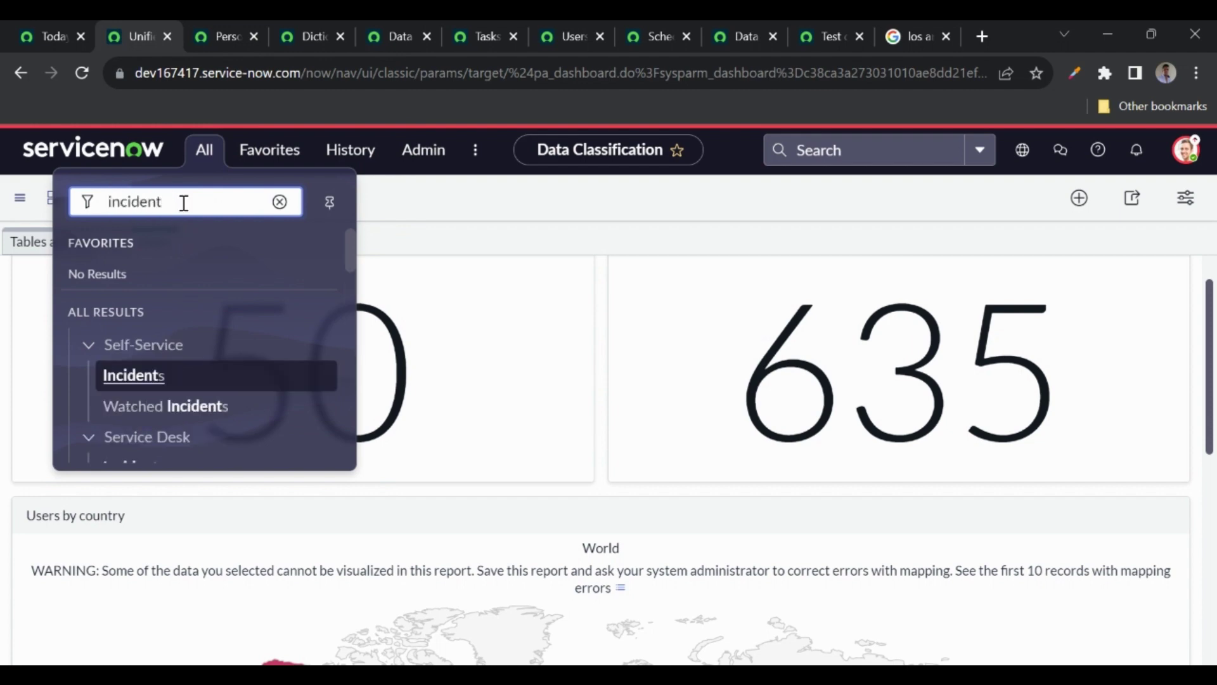
Step: Add the Description column to the Tasks list, placed between Priority and State
left_click(468, 31)
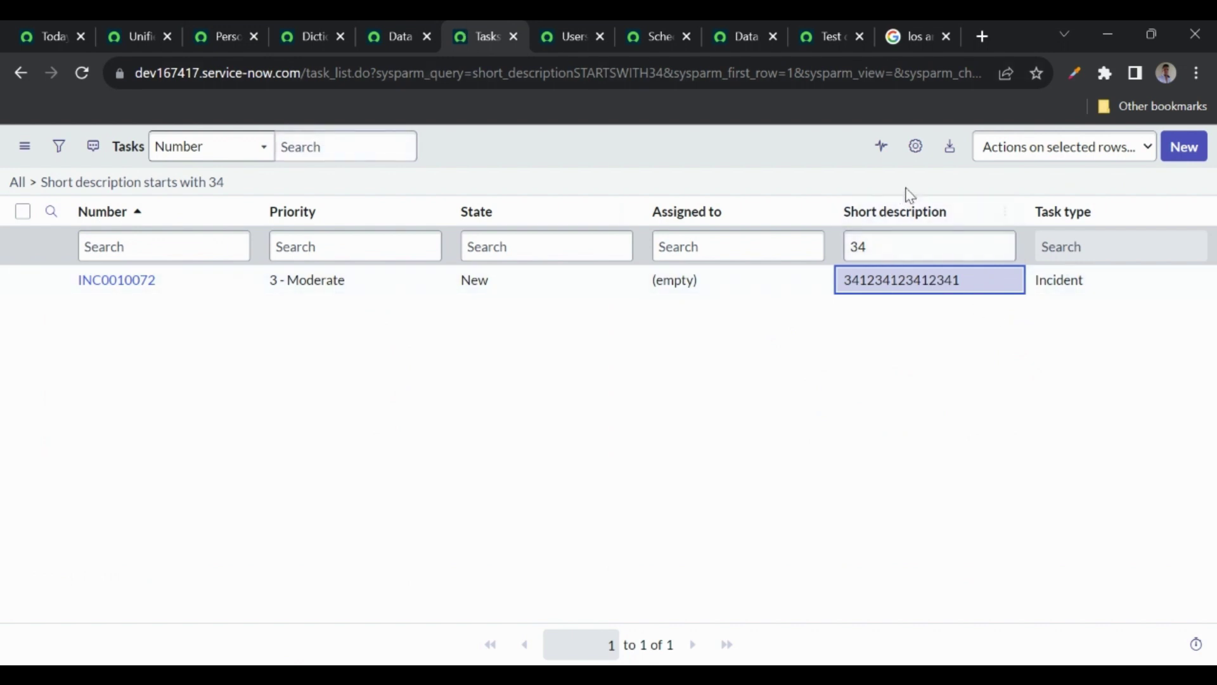
left_click(931, 162)
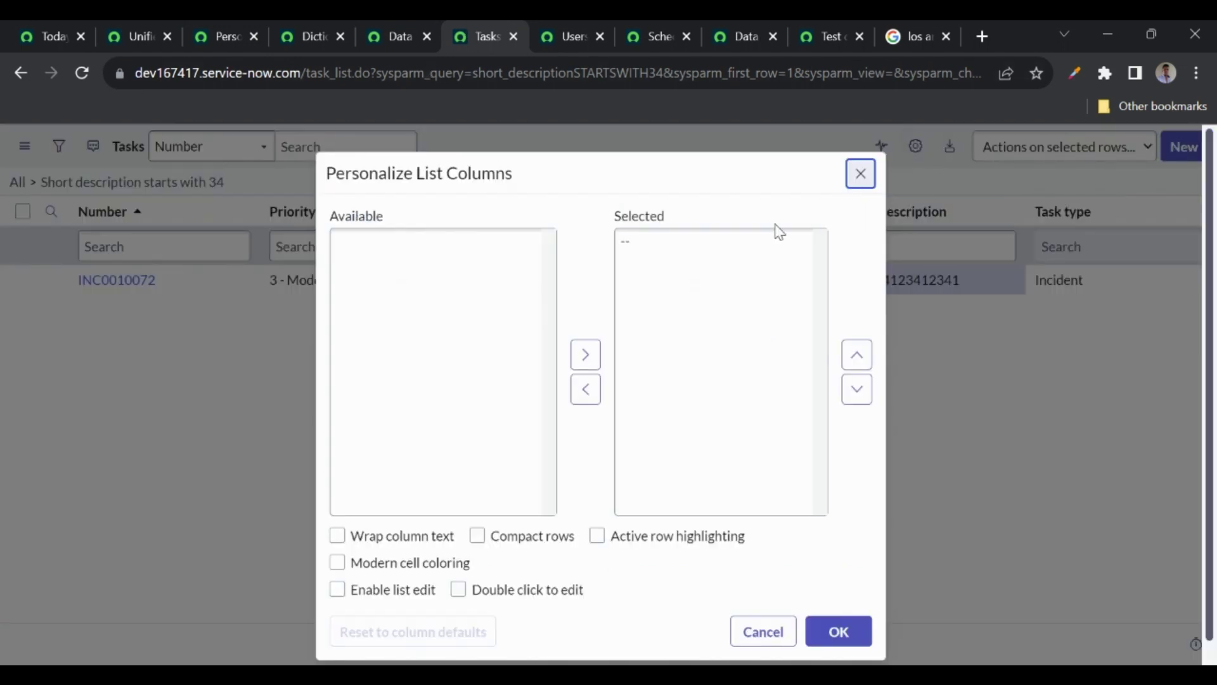
left_click(447, 325)
key("d")
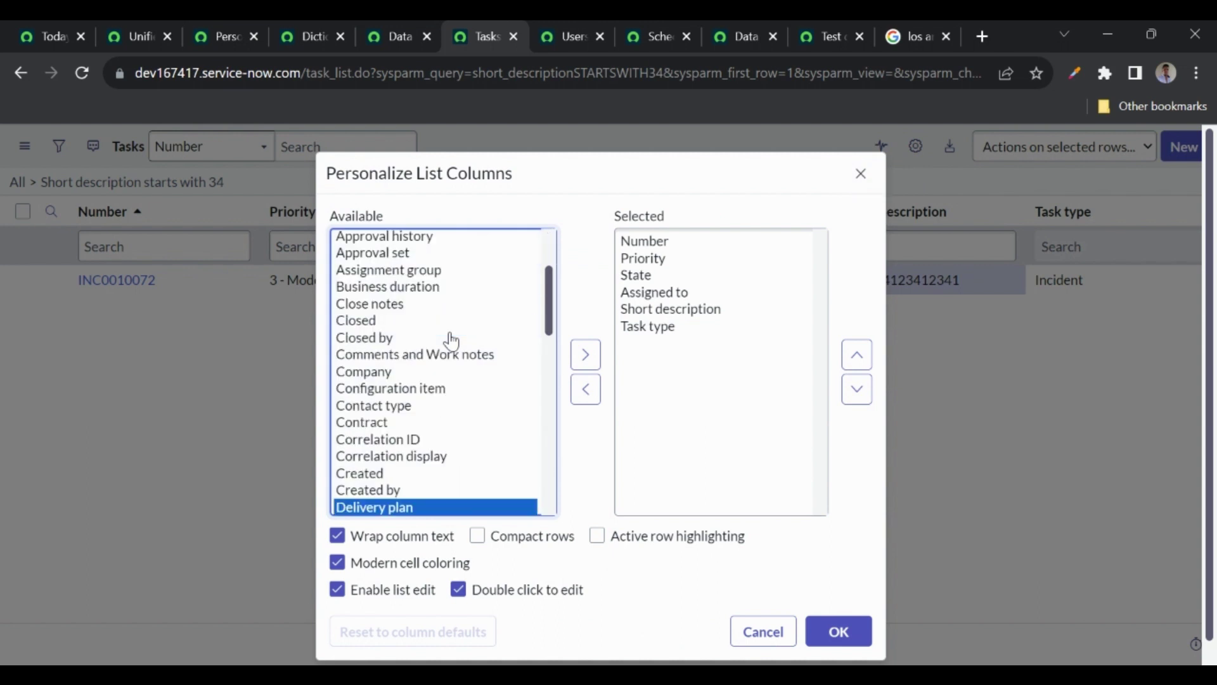
key("Down")
key("Down")
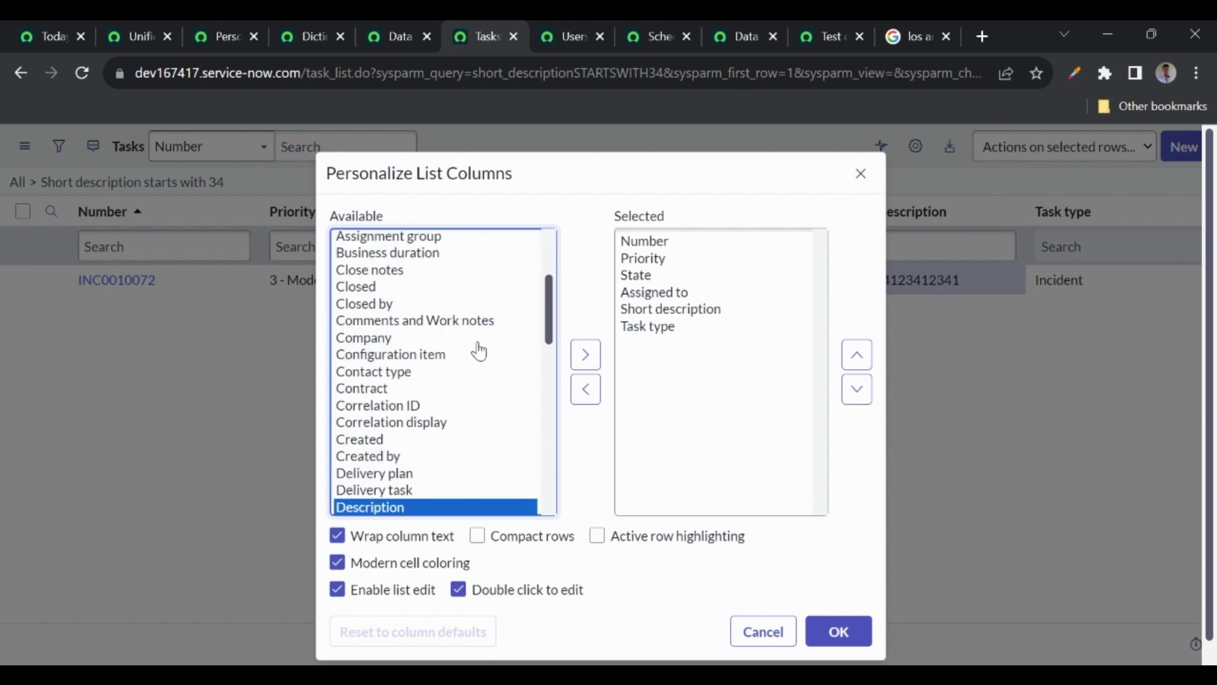
left_click(585, 354)
left_click(857, 354)
left_click(857, 354)
left_click(858, 354)
left_click(858, 354)
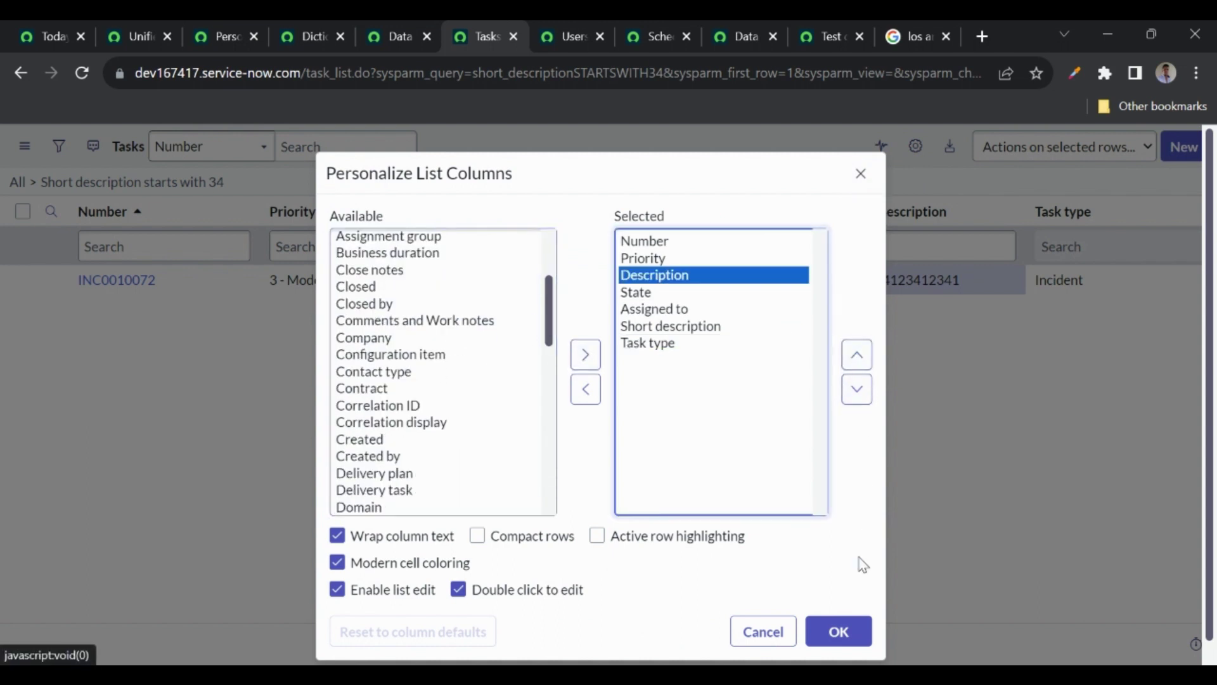
left_click(849, 642)
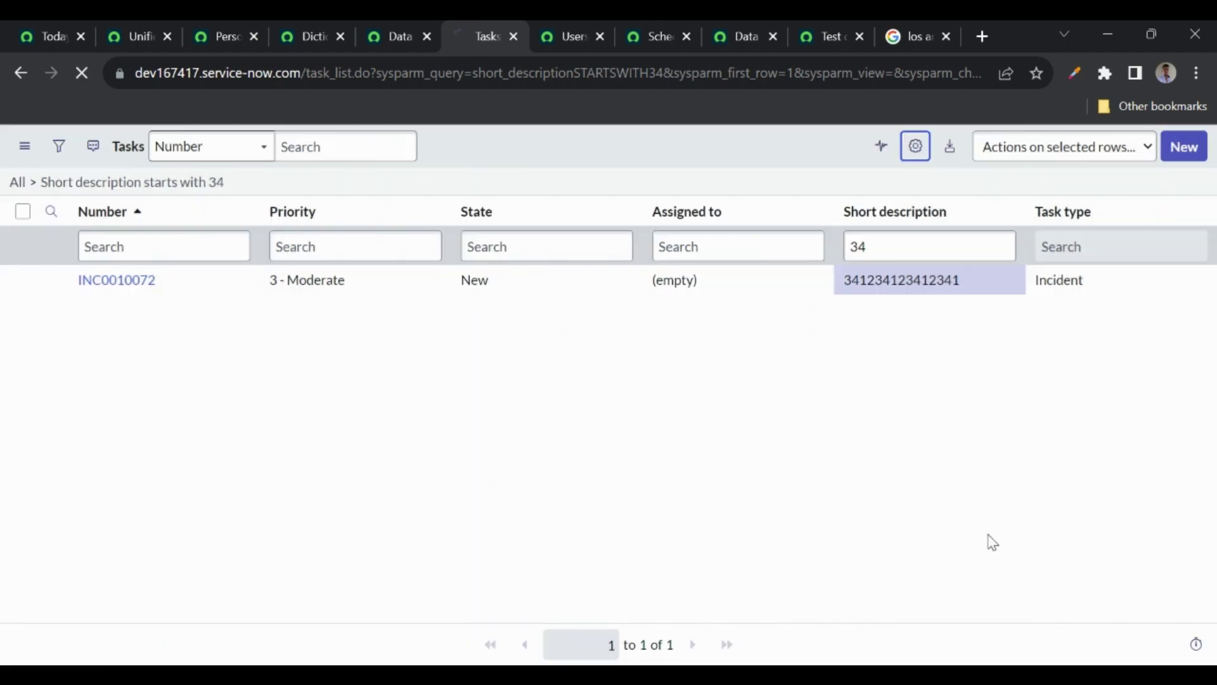
Step: Replace the listed incident's Description with a copy of its Short description number, changing the second digit to 7, and save it
left_click_drag(1019, 294, 894, 298)
key("ctrl+c")
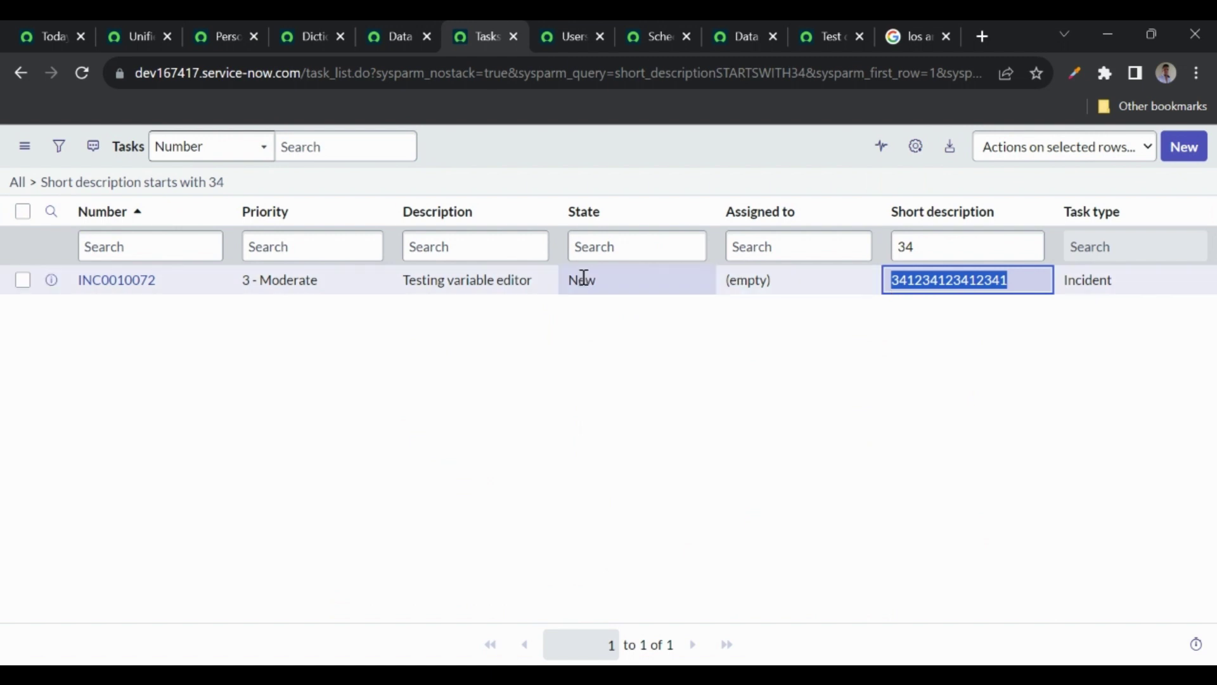
left_click(546, 282)
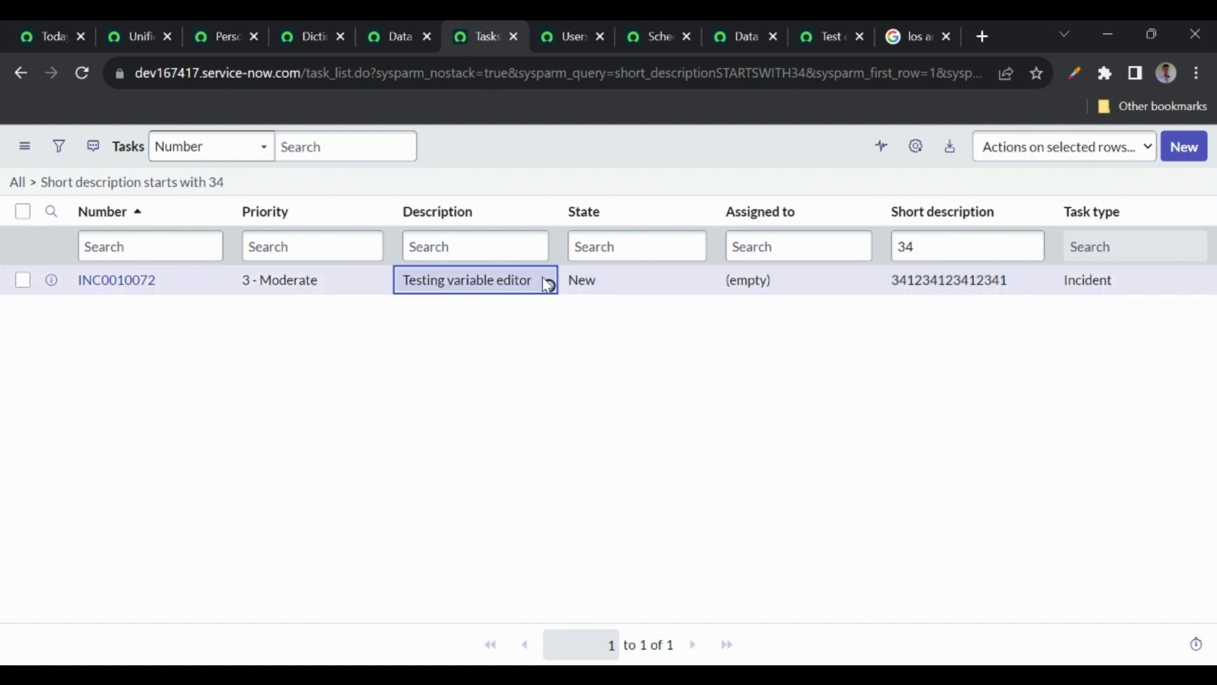
double_click(549, 285)
key("BackSpace")
key("ctrl+v")
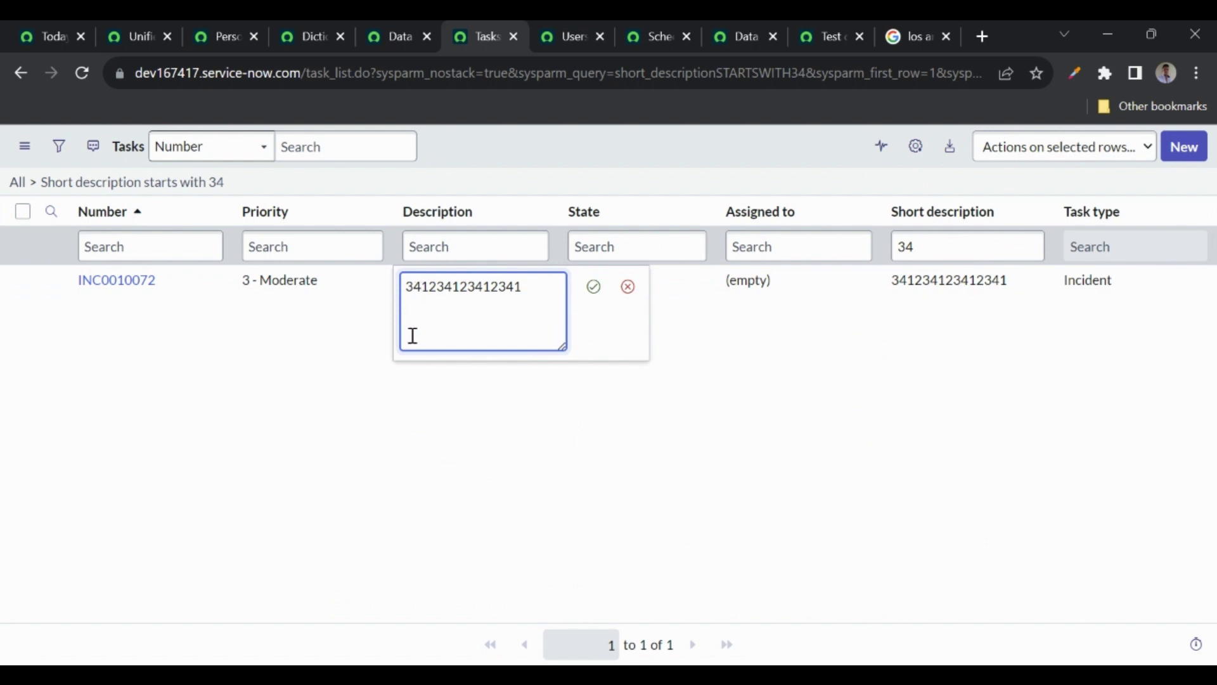
key("BackSpace")
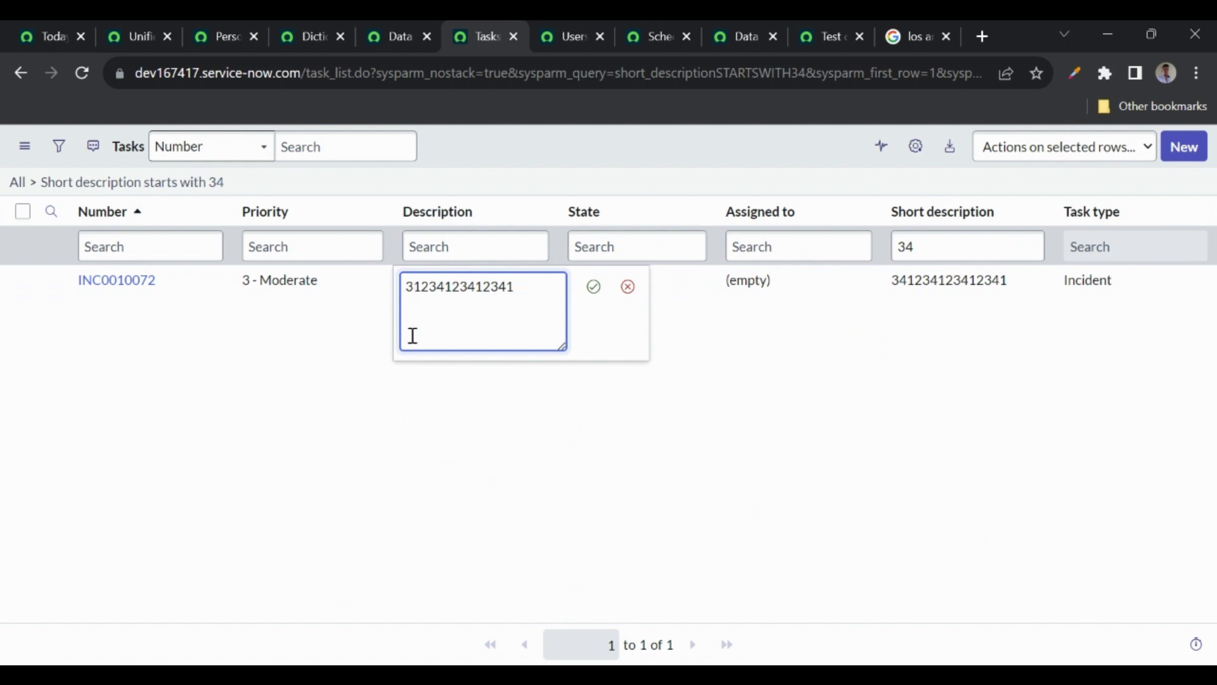
type("7")
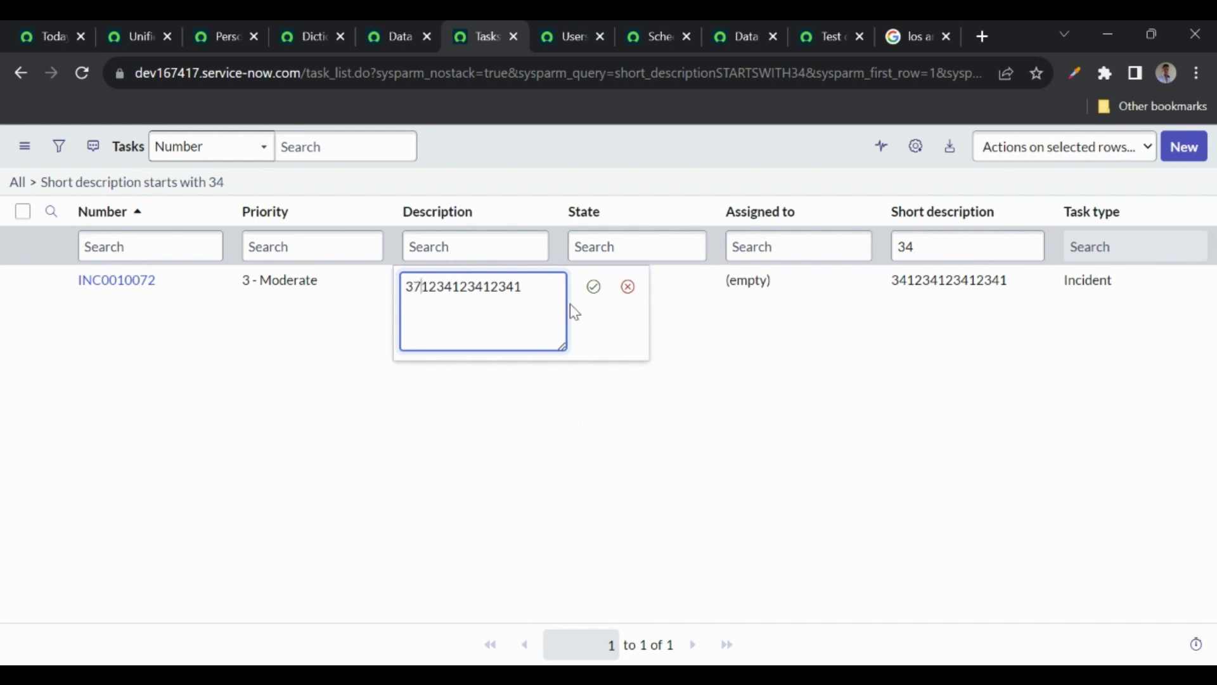
left_click(591, 296)
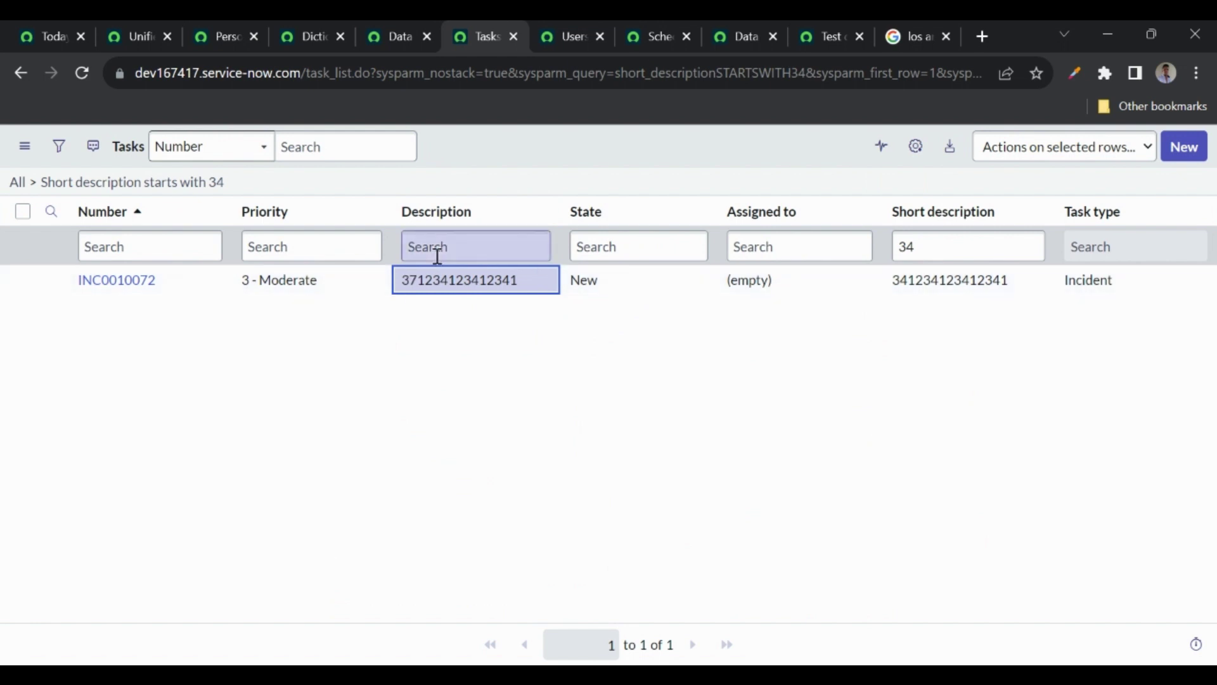
Step: Find the Data Discovery Job module in the dashboard's navigator and open its list in a separate tab
left_click(132, 37)
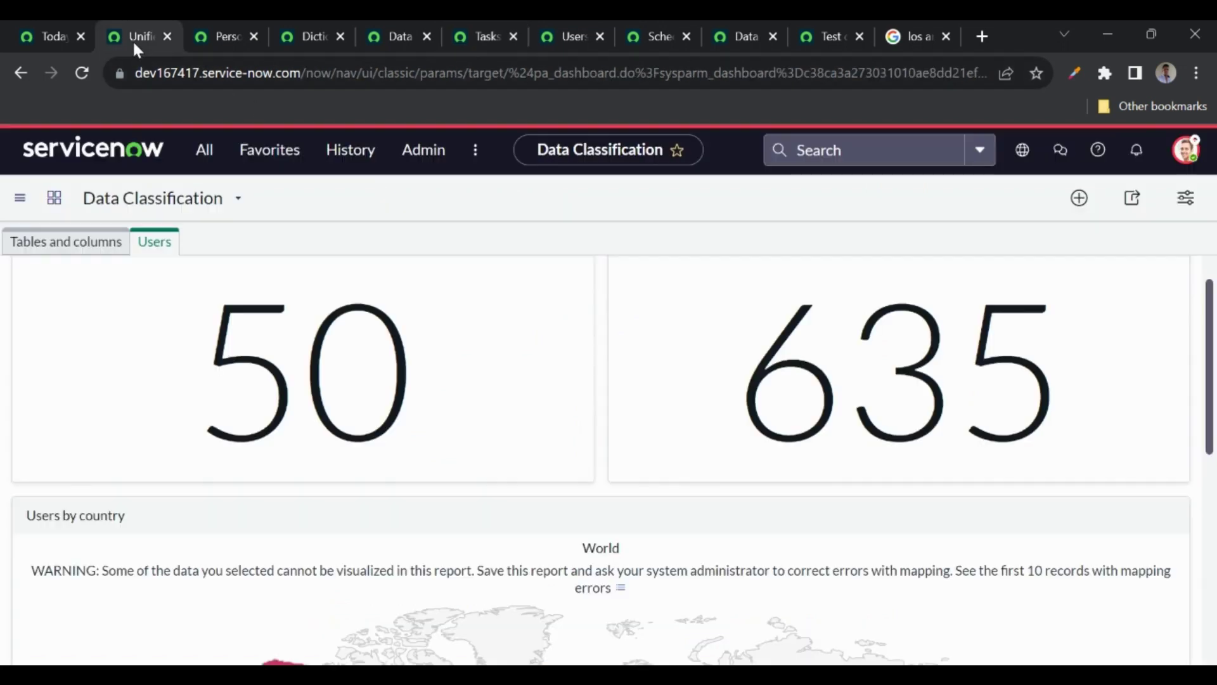
left_click(210, 152)
type("data ")
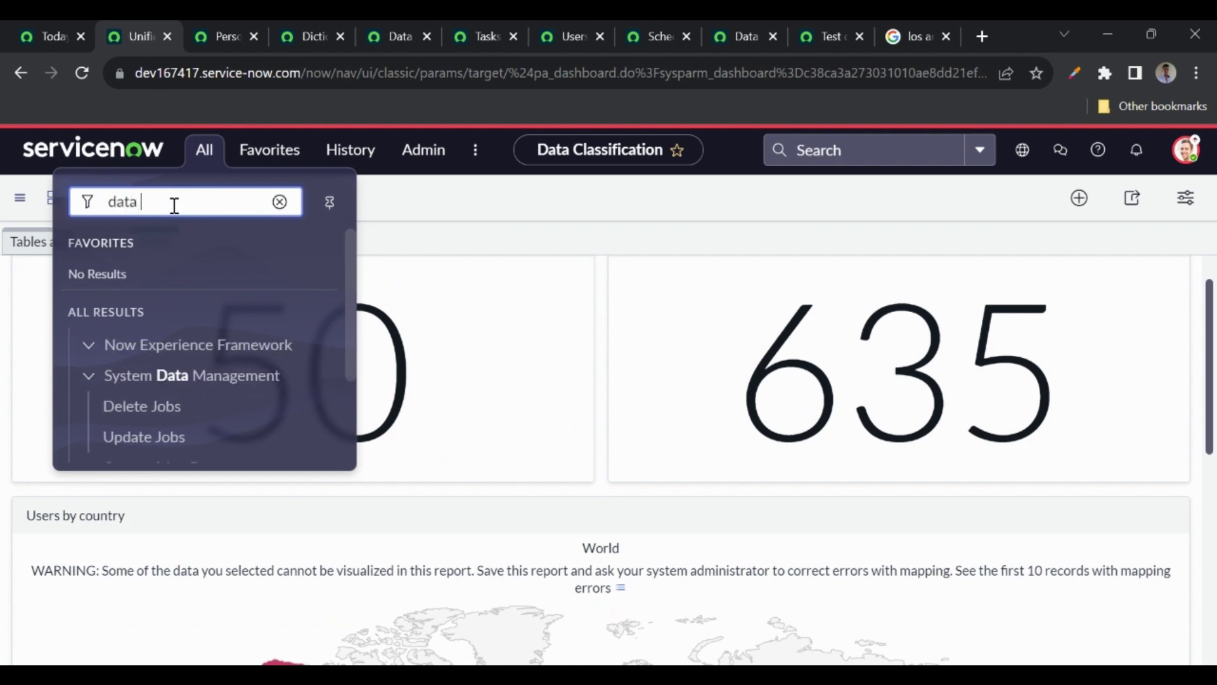
type("dis")
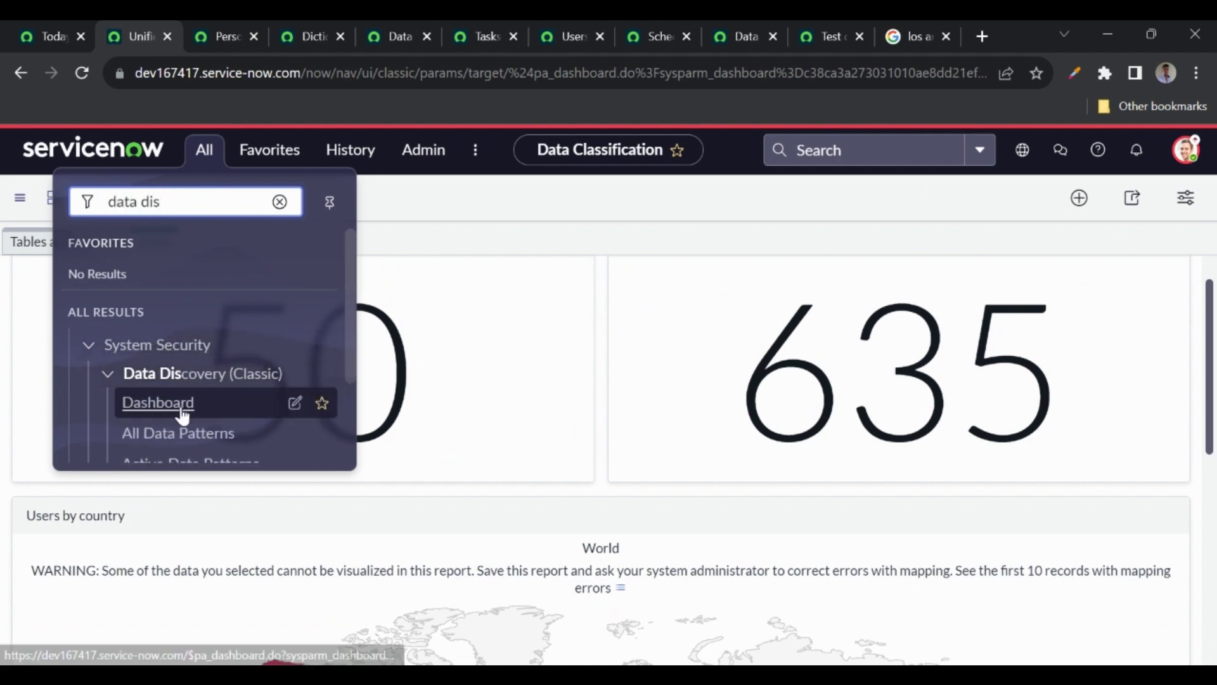
scroll(182, 415, "down", 2)
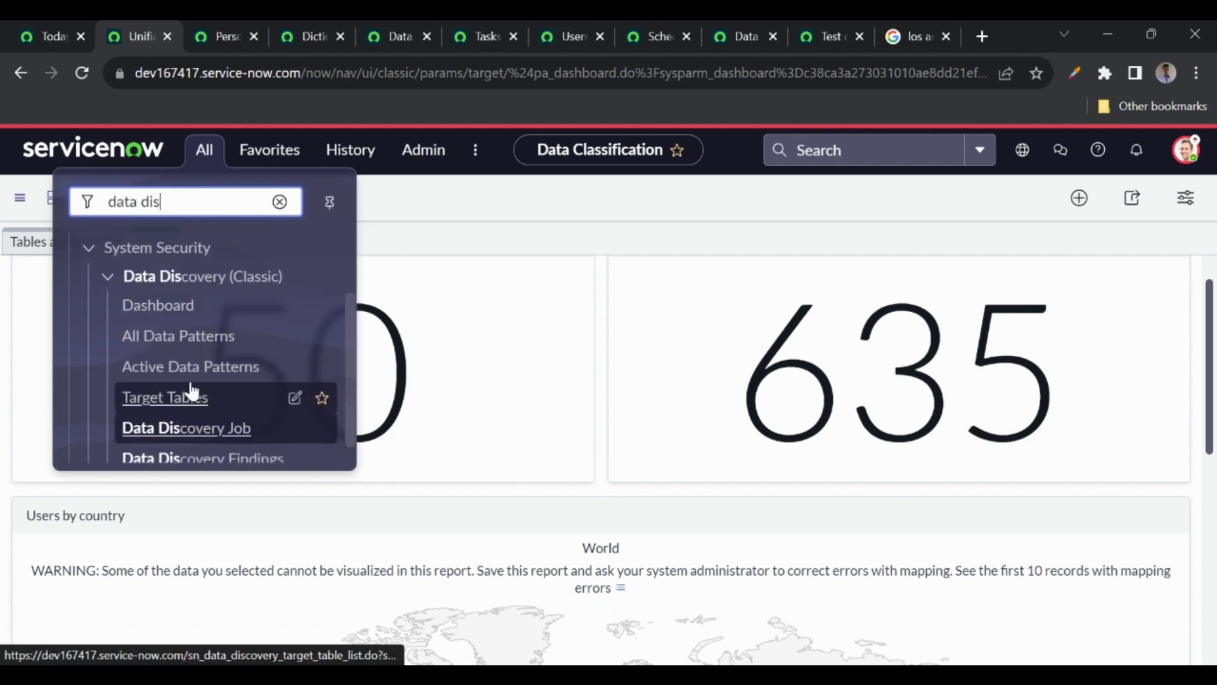
middle_click(166, 432)
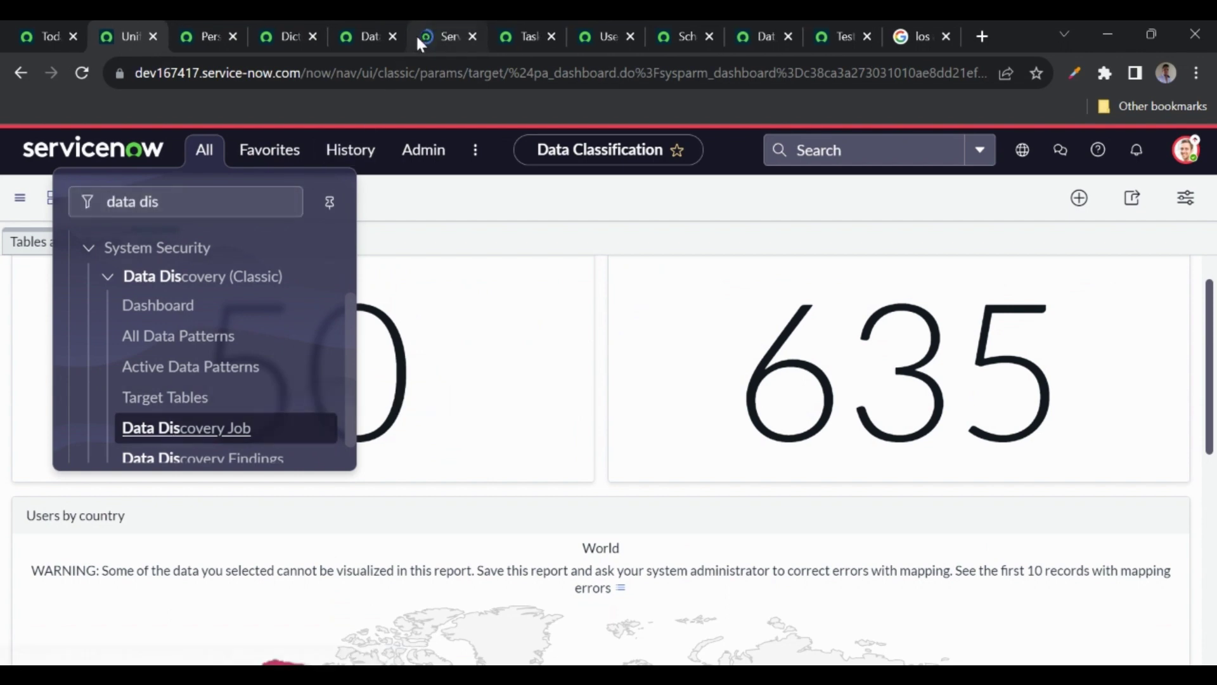
left_click(416, 33)
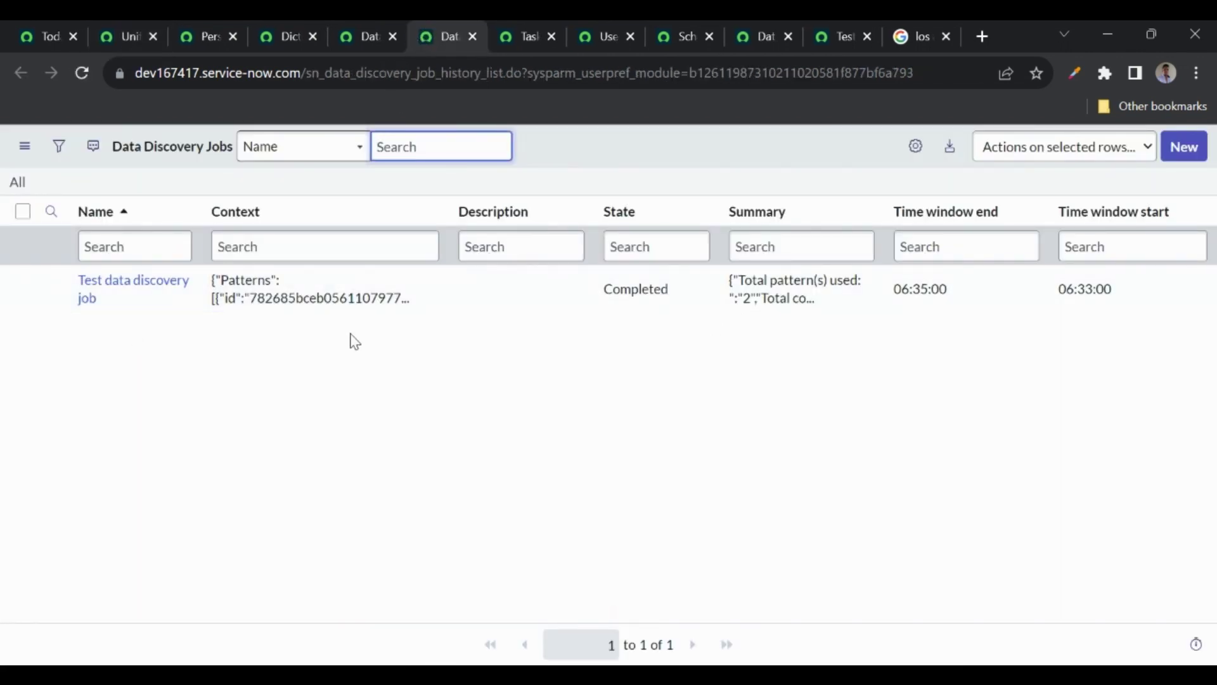
Step: Start a new data discovery job named Test discovery job 2, and refresh the Los Angeles time search to check the current time
left_click(1189, 149)
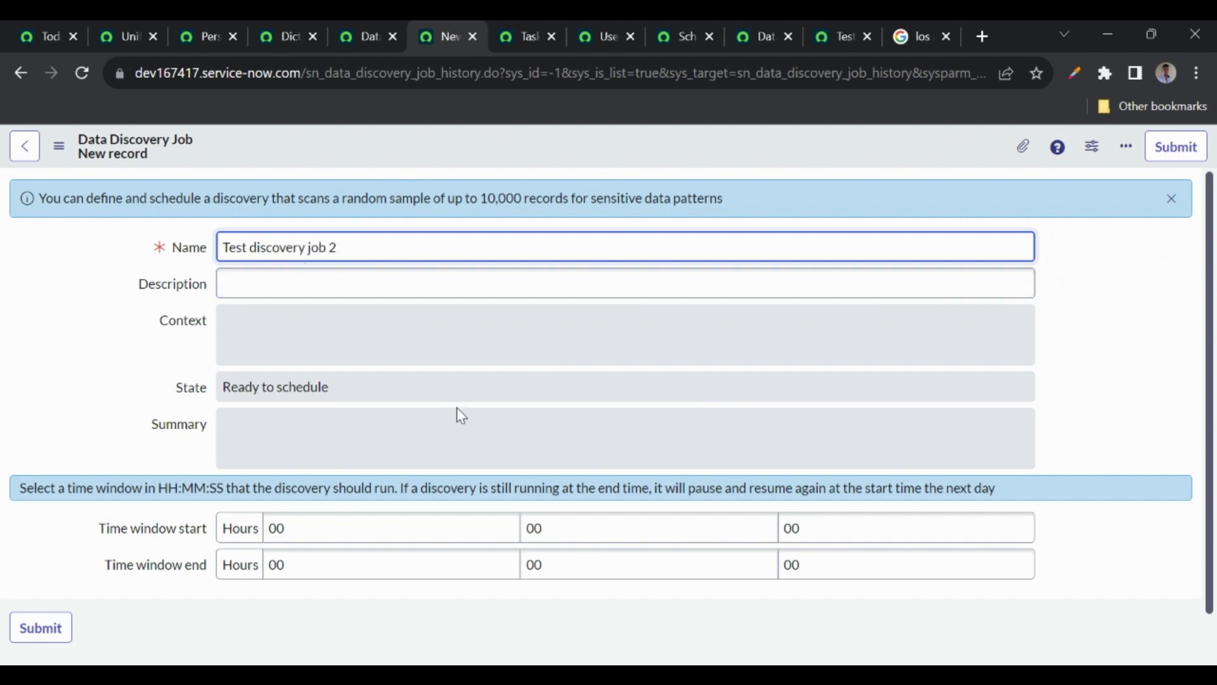
left_click(910, 43)
left_click(82, 73)
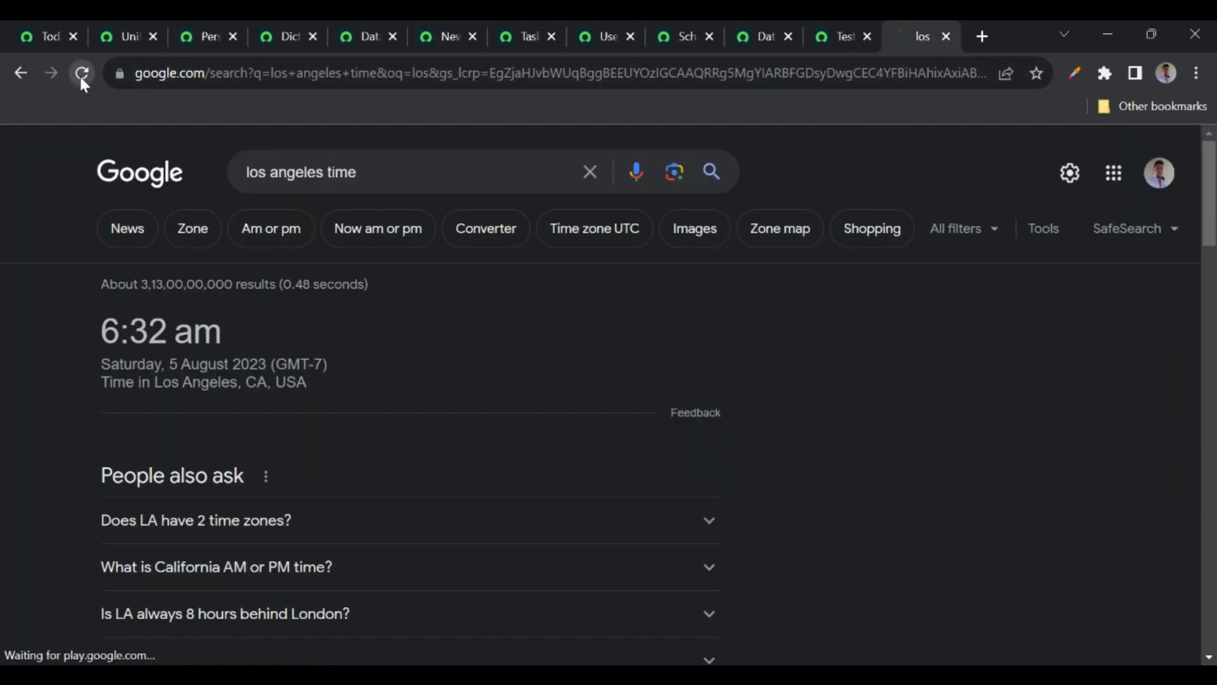
left_click(264, 38)
left_click(204, 36)
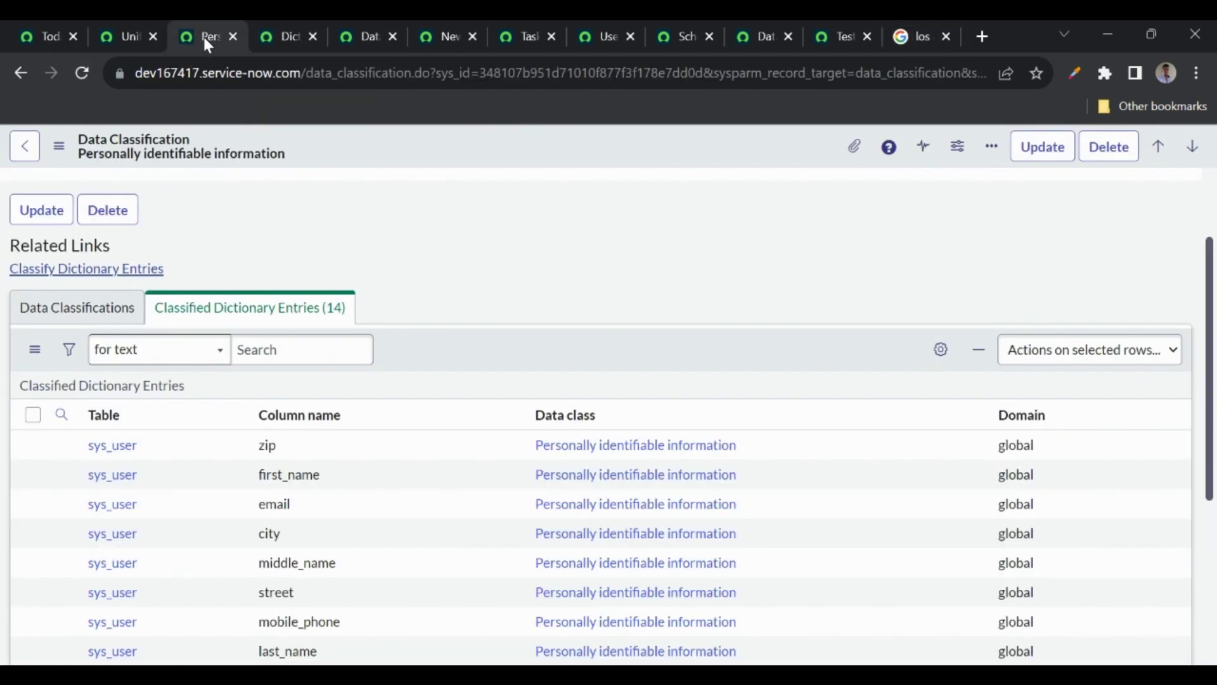
left_click(357, 32)
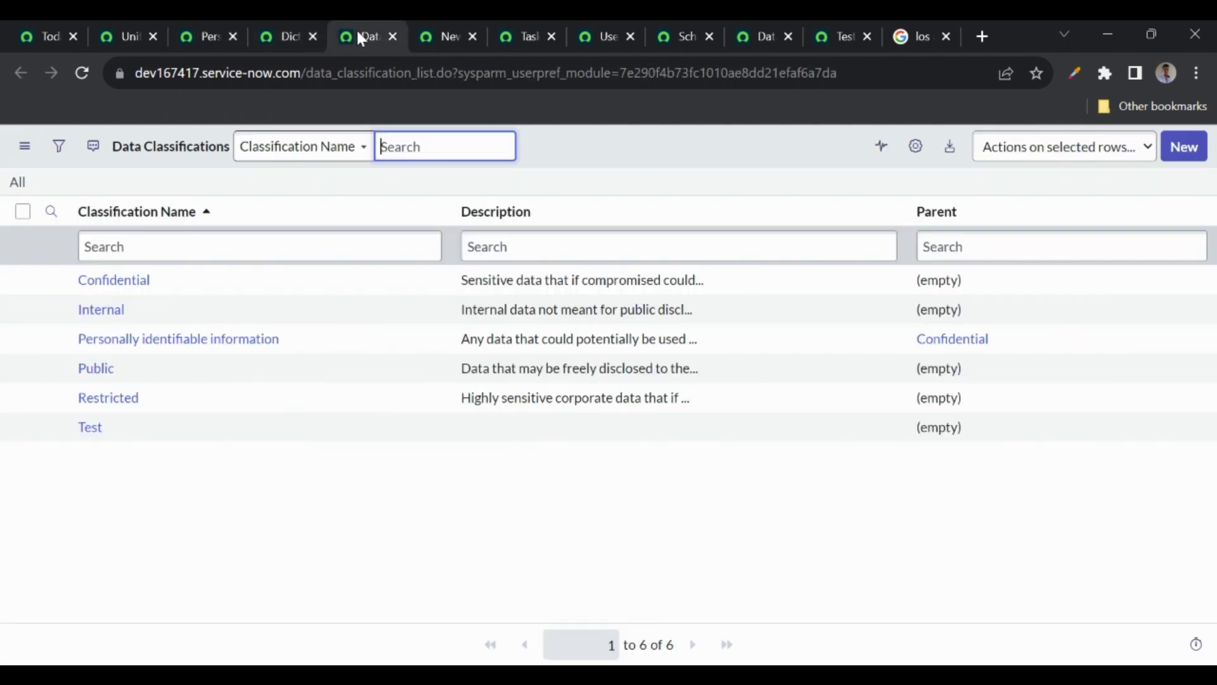
left_click(447, 32)
Step: Set the job's time window to start at 6 hours 42 minutes and end at 6 hours 45 minutes
left_click(316, 515)
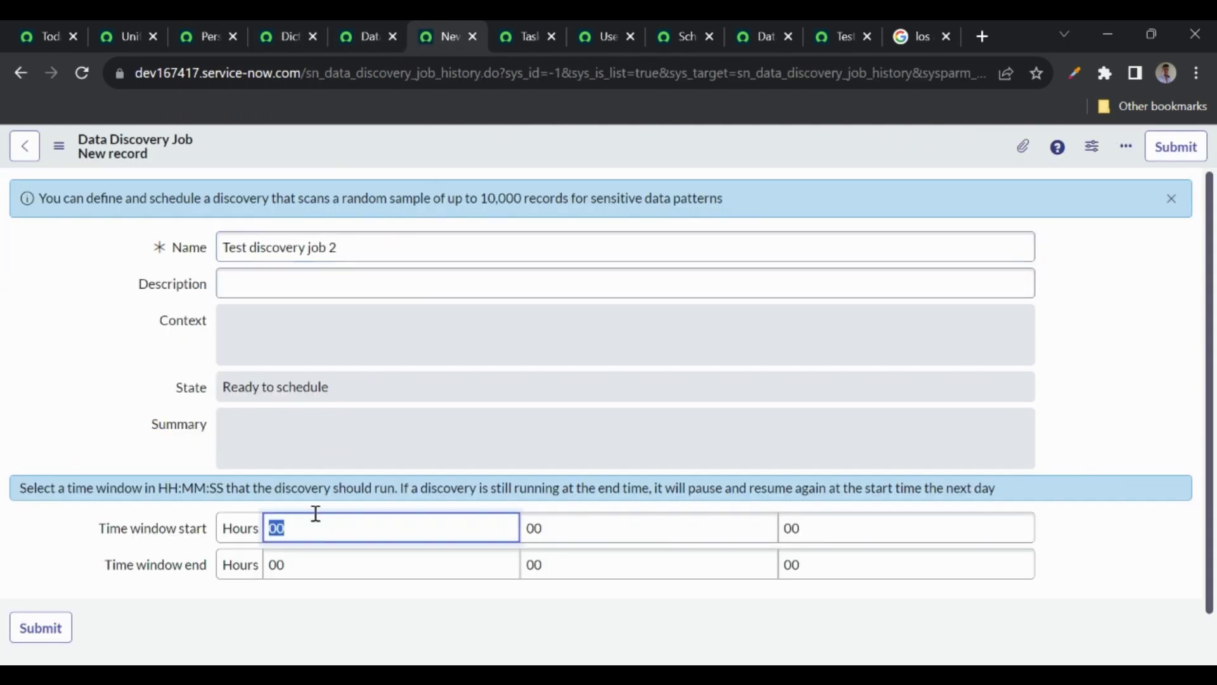
type("6")
left_click(581, 530)
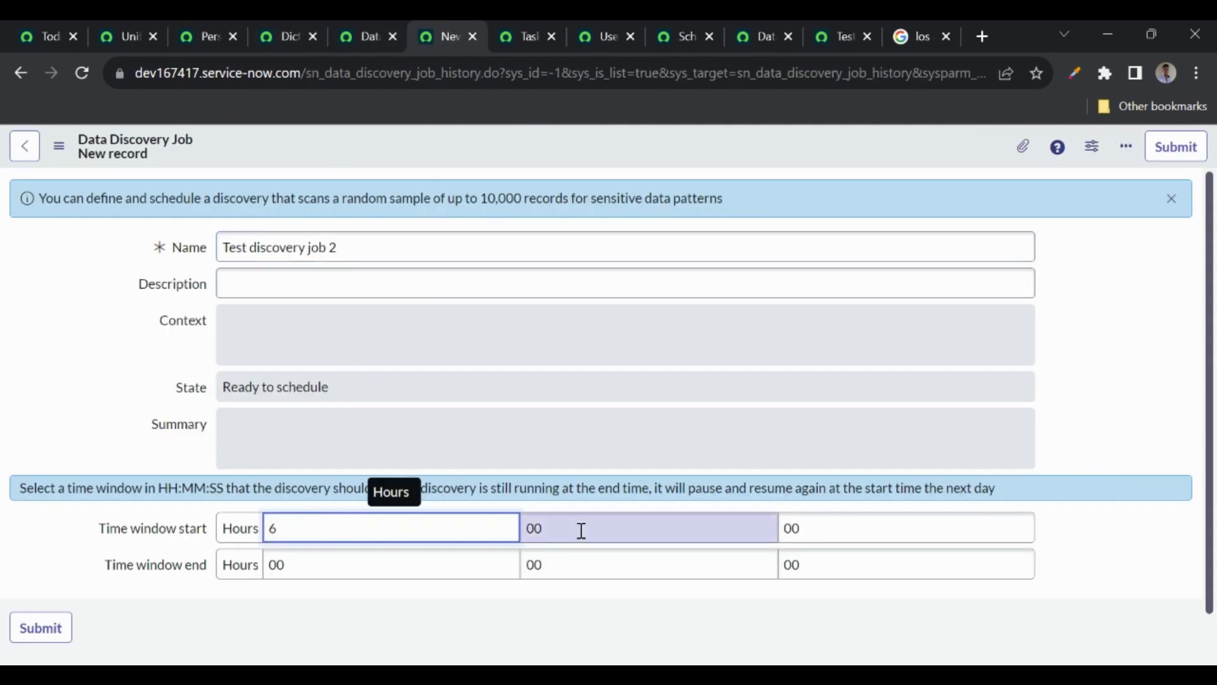
type("42")
left_click(440, 577)
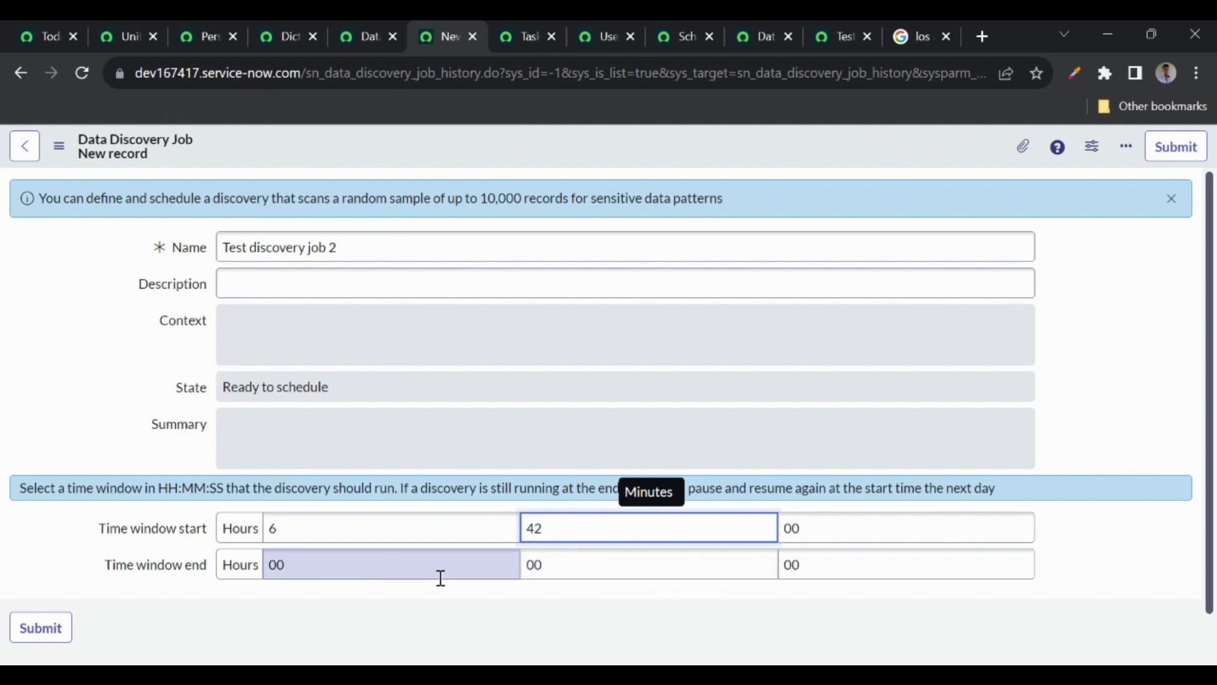
key("BackSpace")
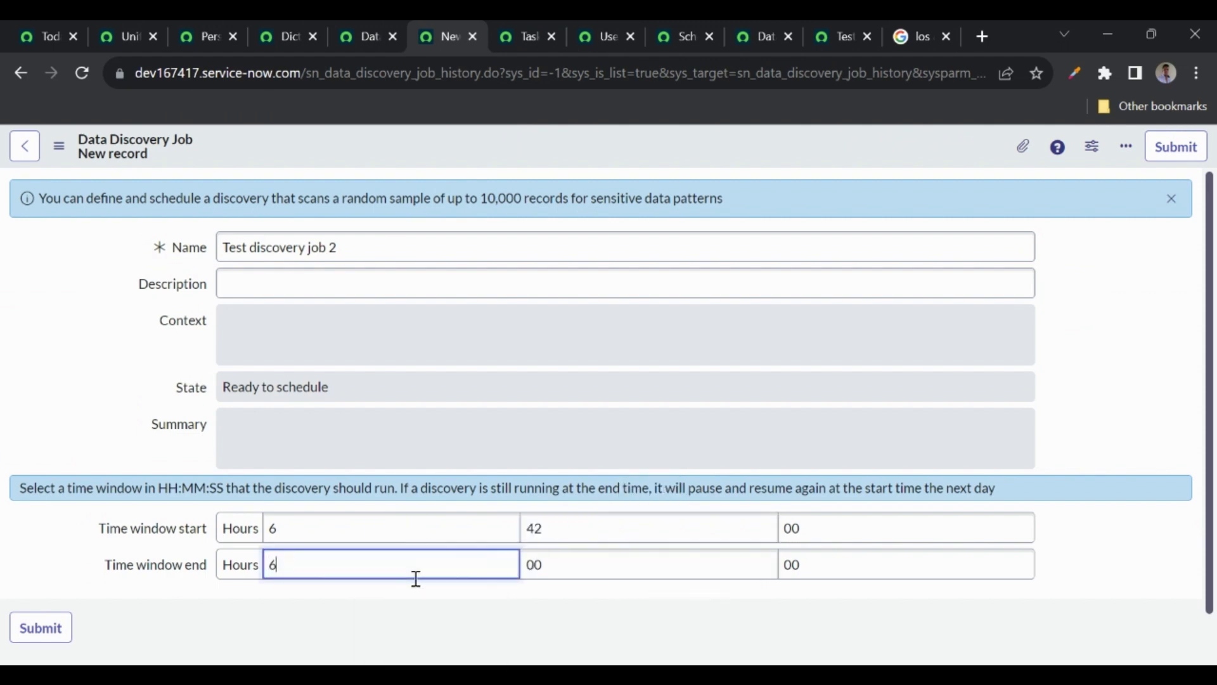
left_click(582, 572)
type("45")
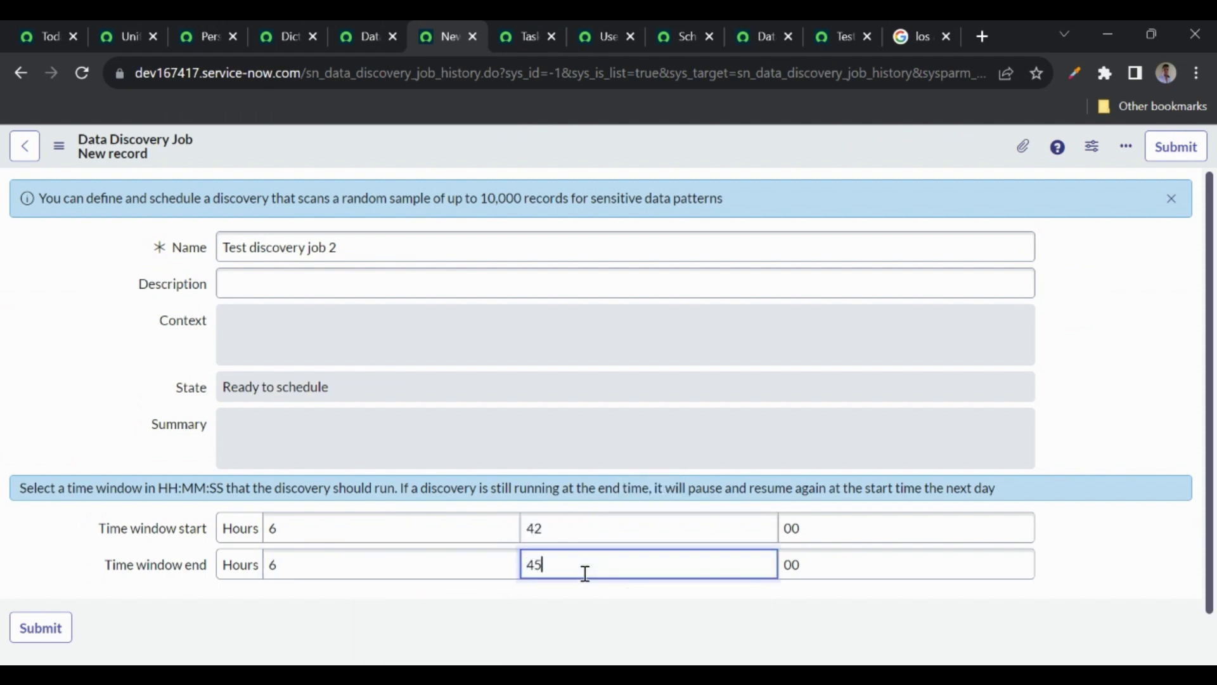
Step: Save the Test discovery job 2 record and schedule the job
right_click(589, 163)
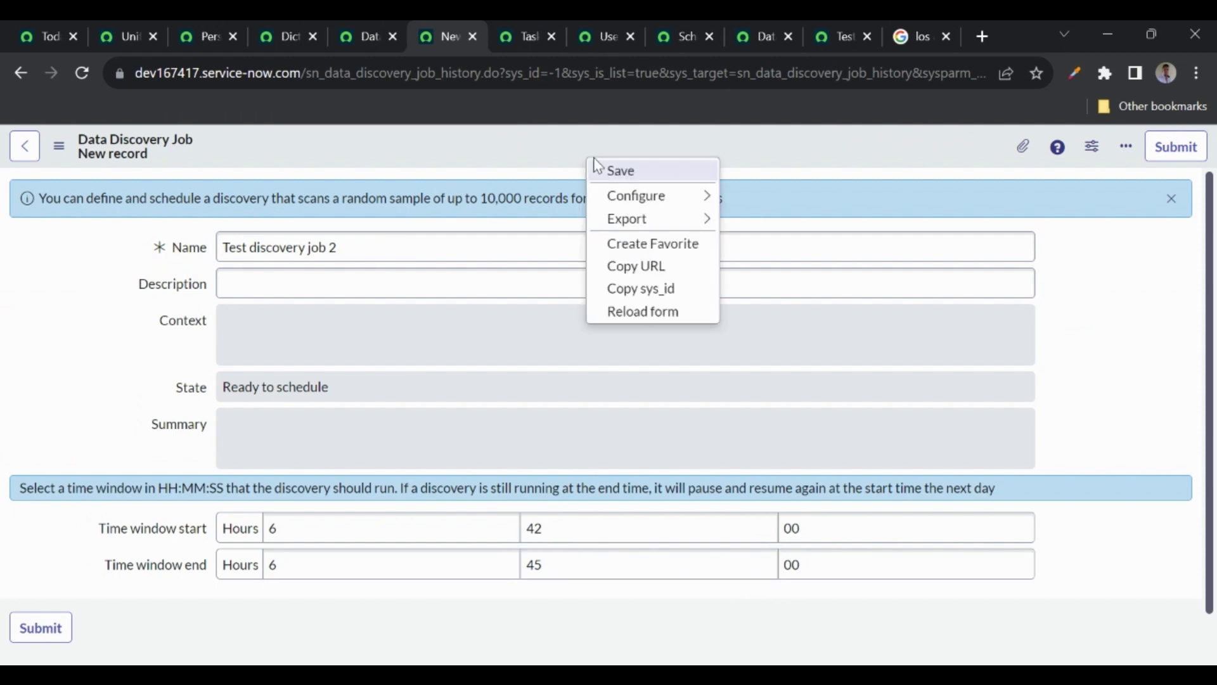
left_click(631, 172)
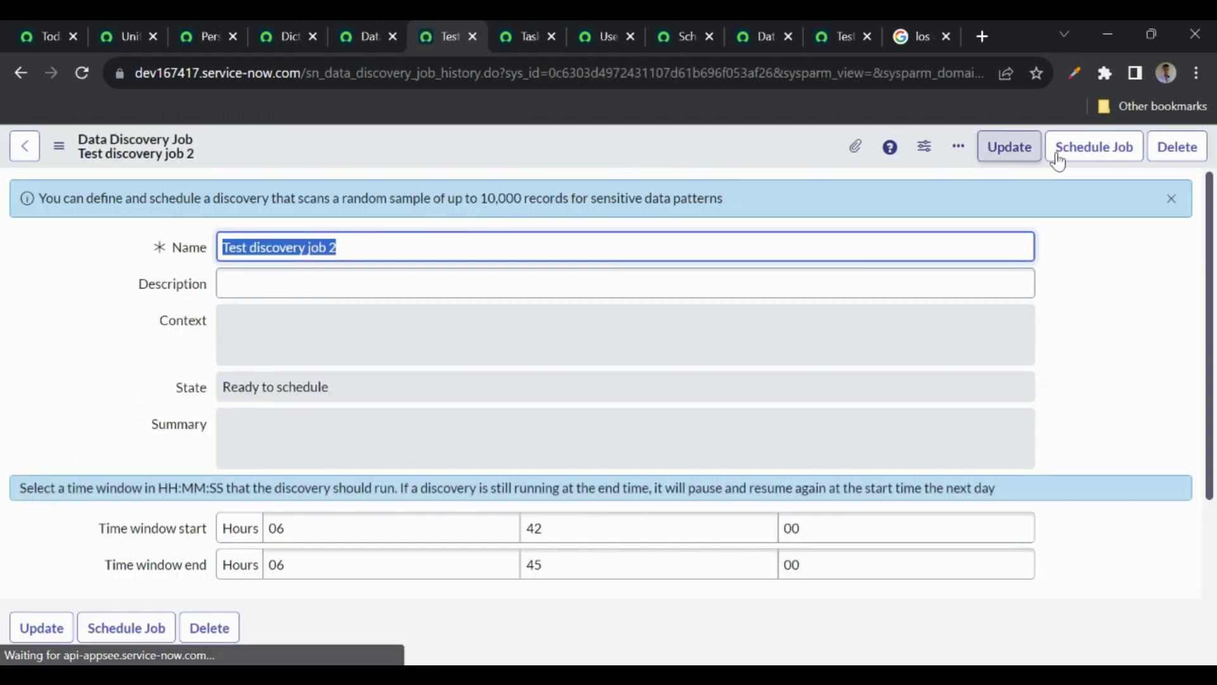
left_click(1089, 159)
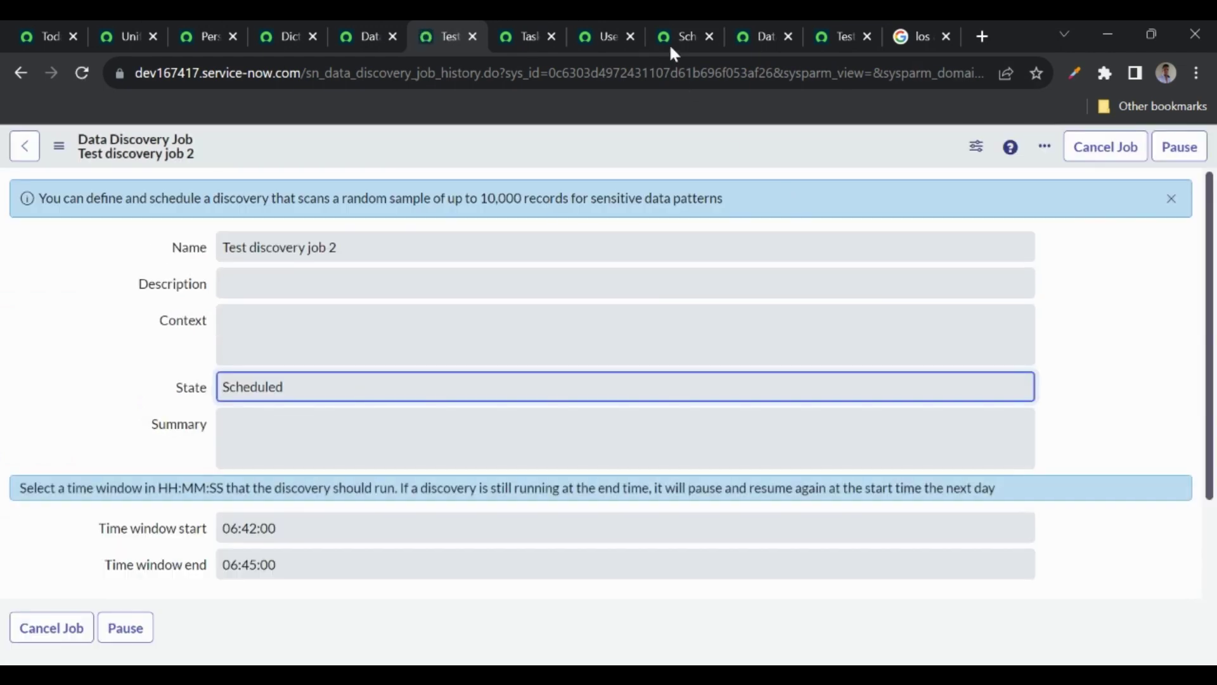
Step: Refresh the Schedule list filtered by data disc and compare the Data Discovery entry's next action with the job's time window start
left_click(669, 39)
left_click(170, 183)
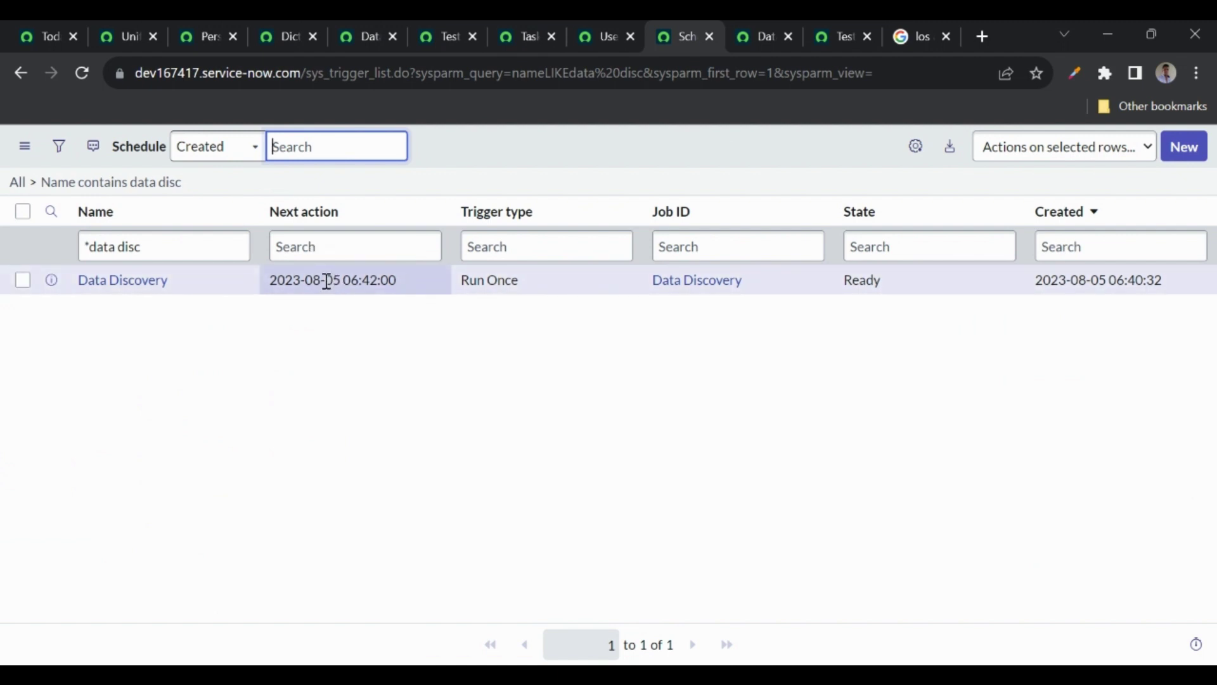
left_click(206, 39)
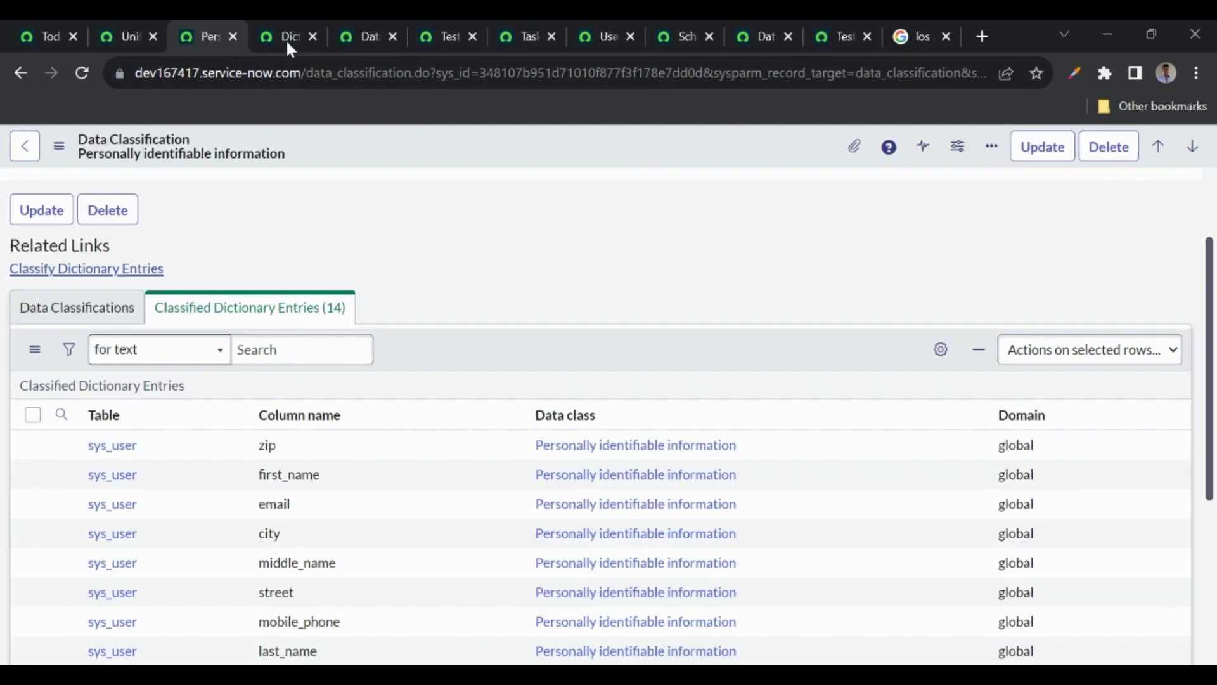
left_click(427, 33)
scroll(414, 399, "down", 1)
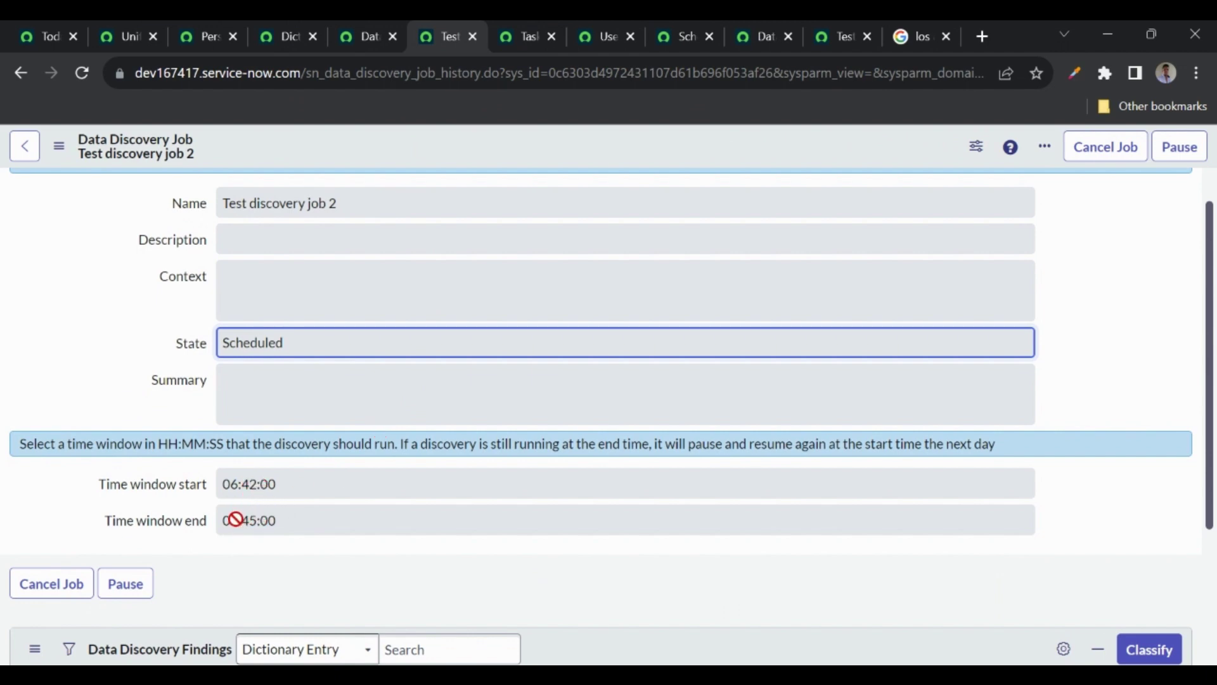
left_click_drag(223, 520, 297, 521)
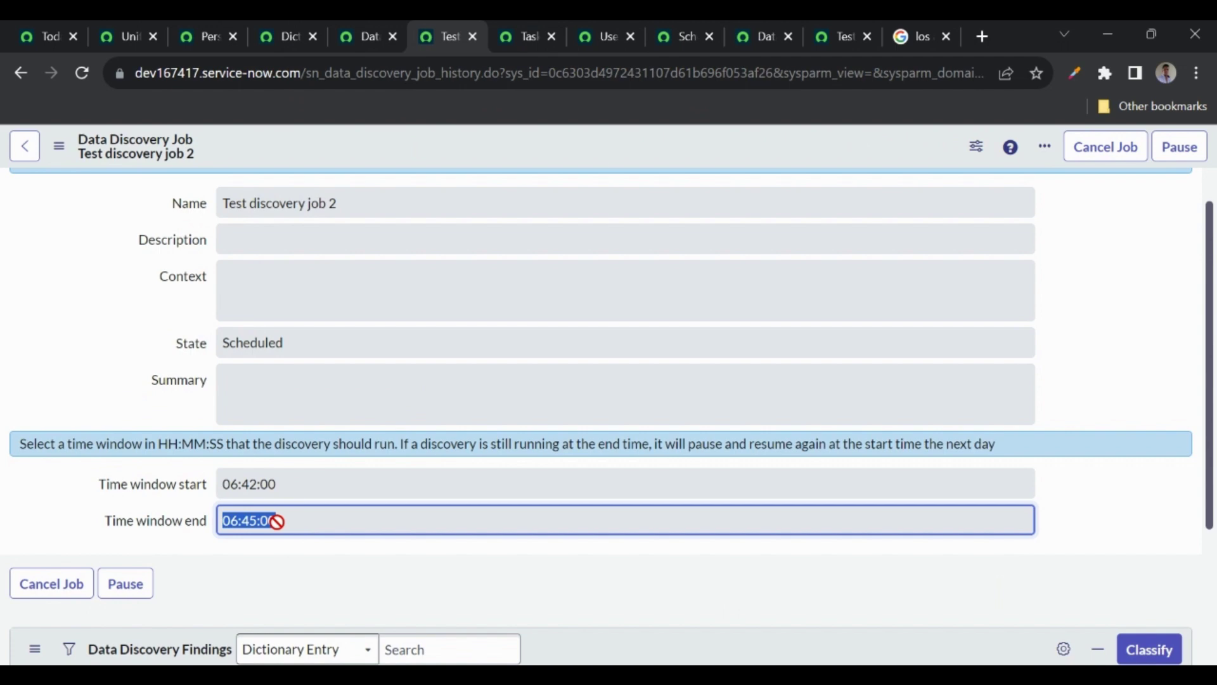
left_click(304, 514)
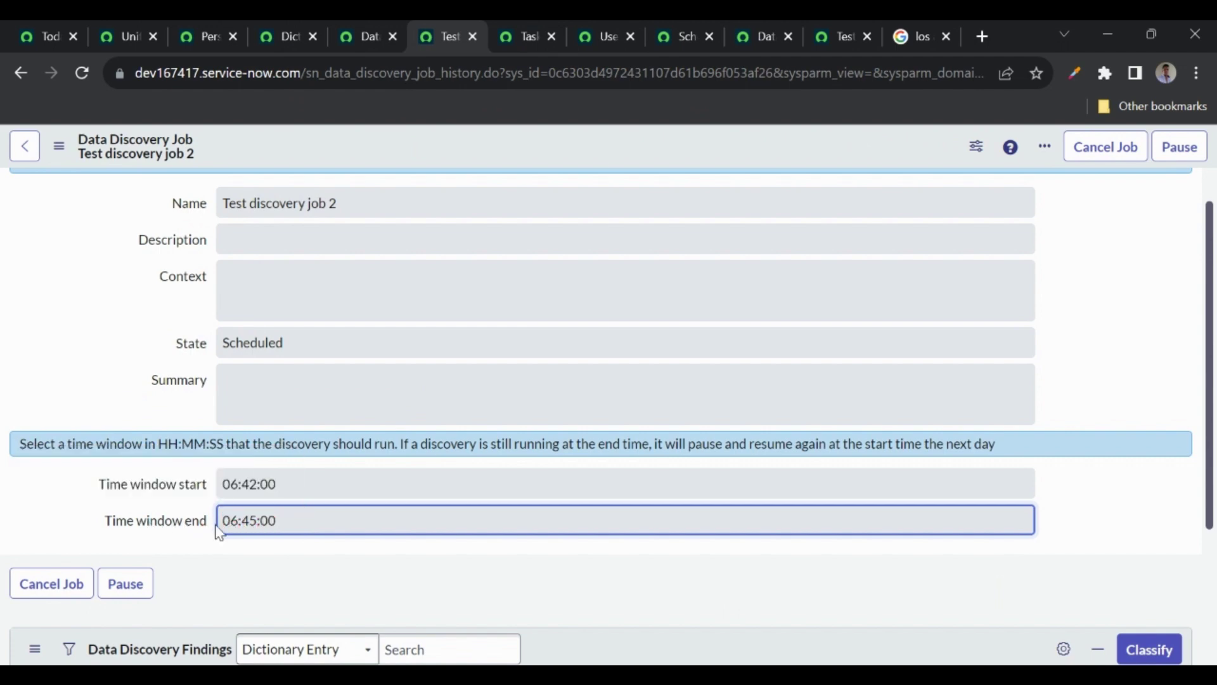
triple_click(302, 515)
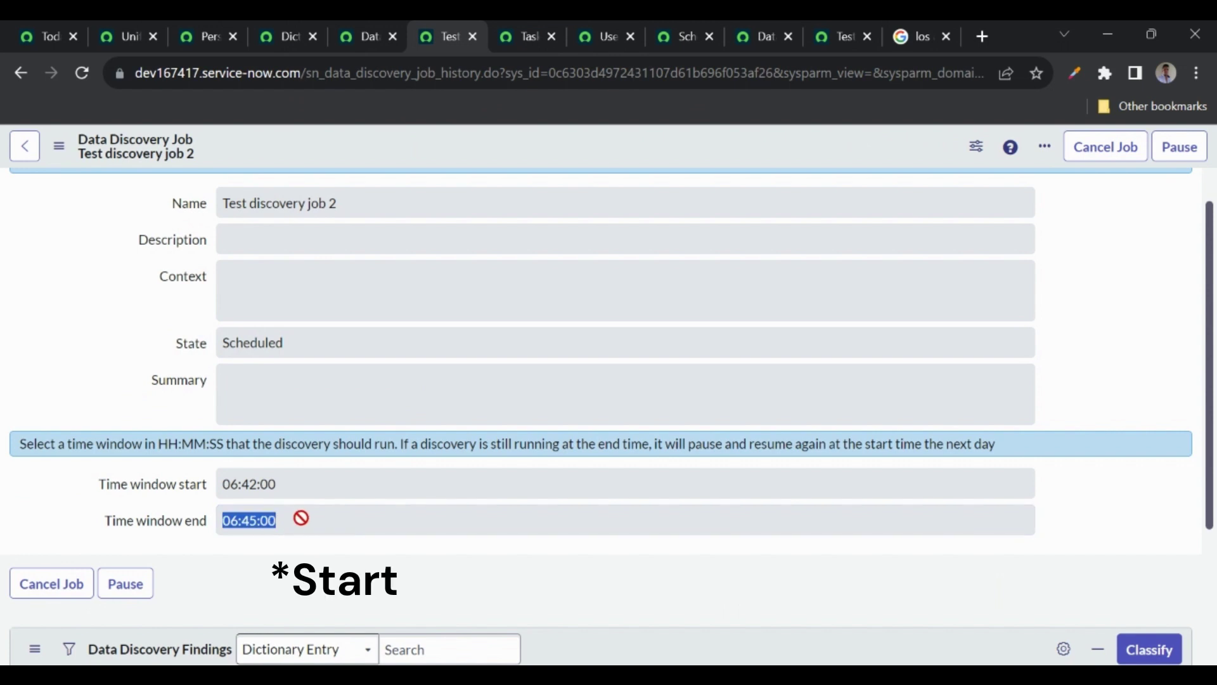
left_click_drag(221, 483, 318, 481)
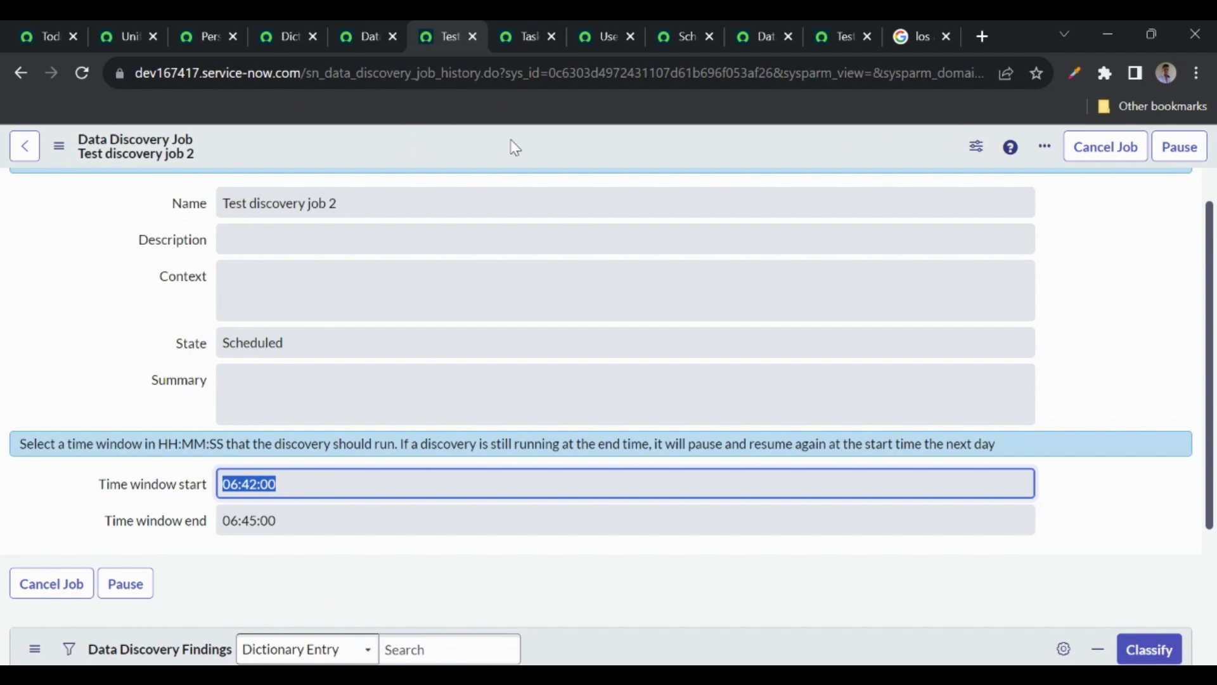
Step: Return to the filtered Schedule list and refresh it to monitor the pending Data Discovery trigger
left_click(660, 36)
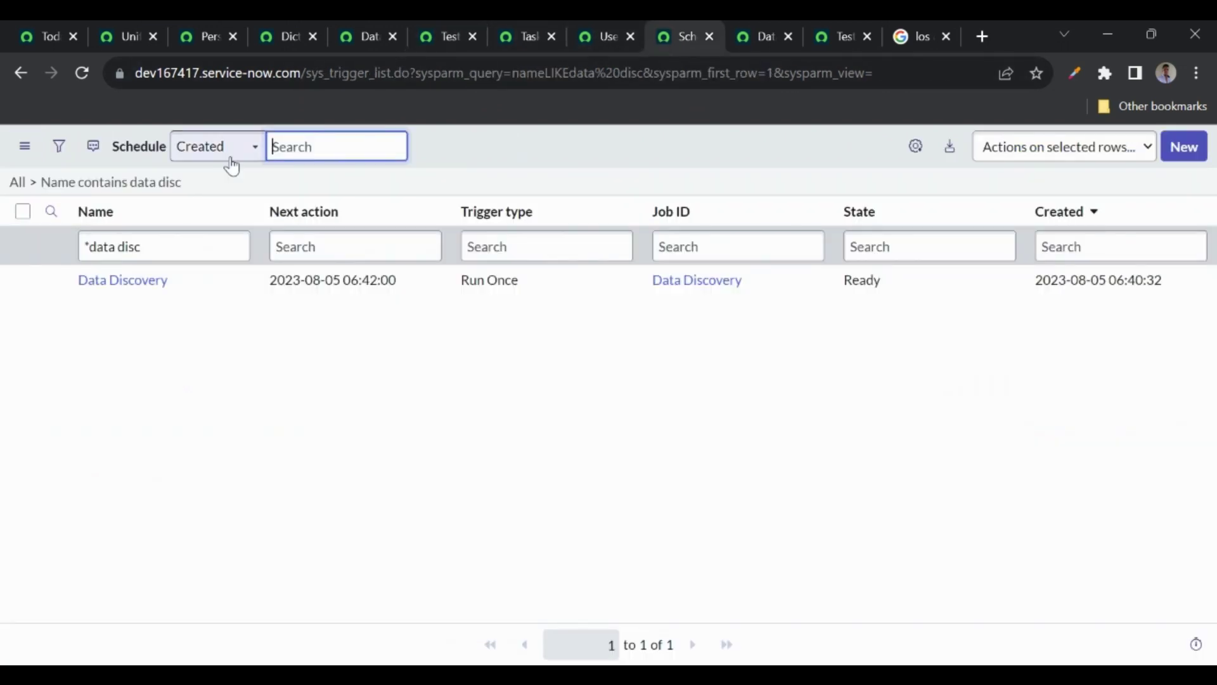
left_click(159, 184)
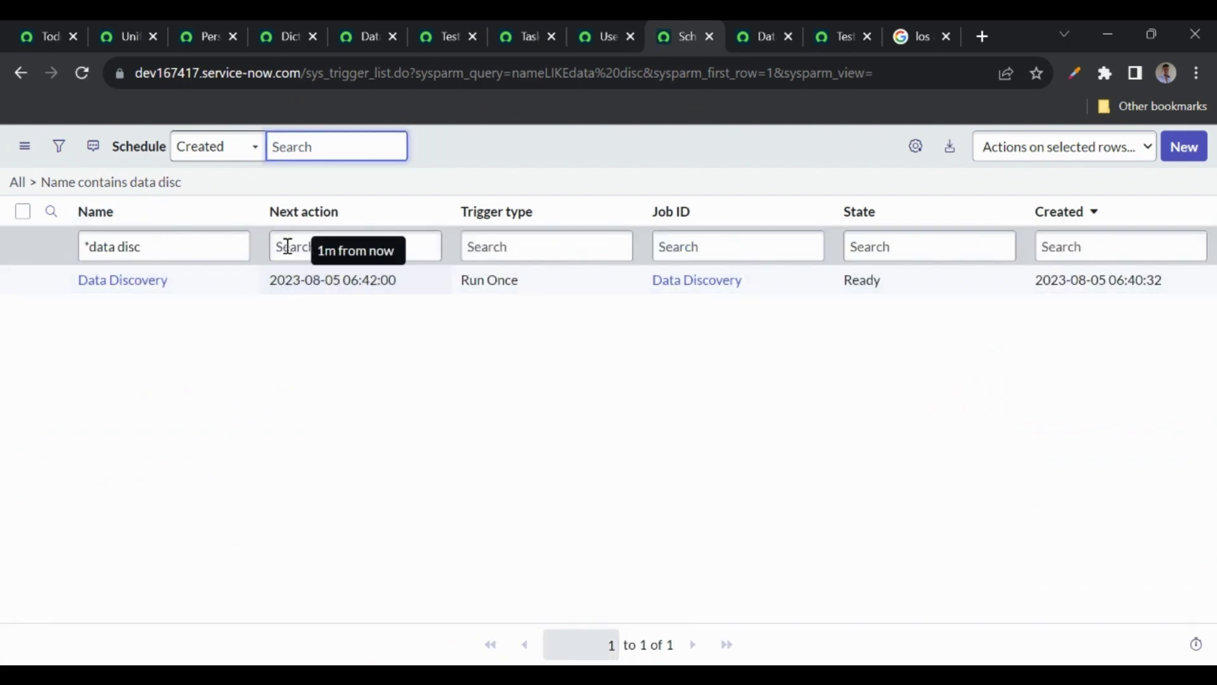
left_click(155, 187)
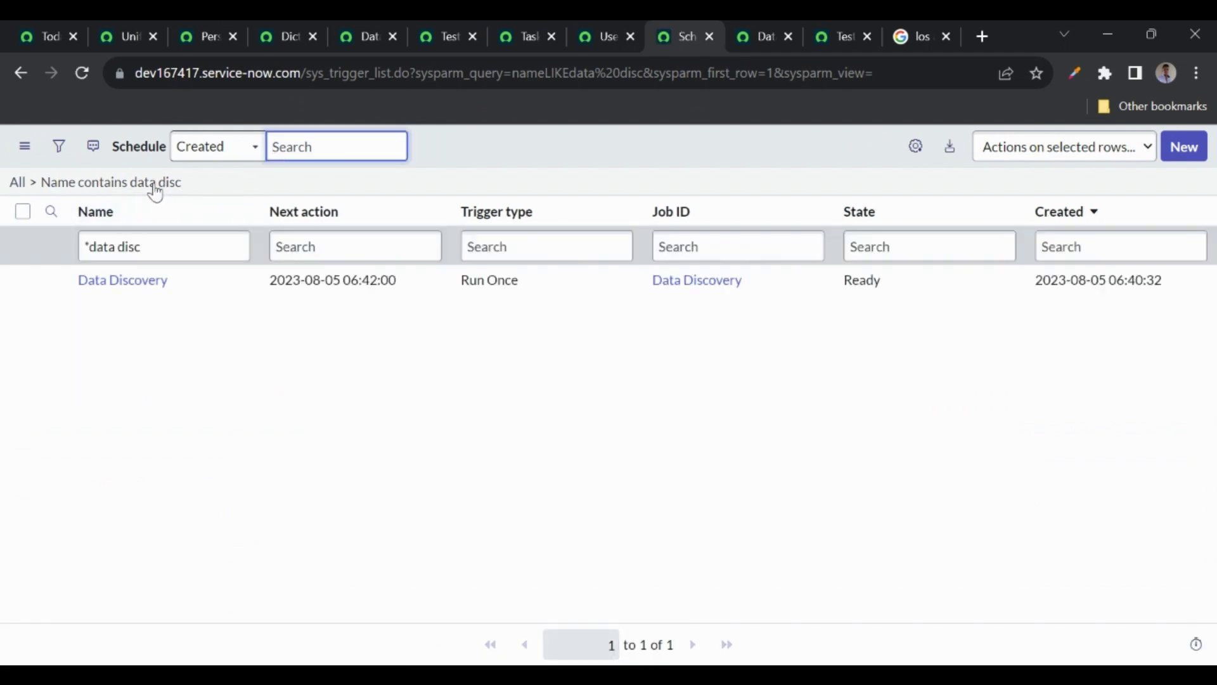
Step: Refresh the Data Discovery Findings of Test discovery job 2, and examine the job's summary and the finding for the task table's Description entry
left_click(444, 36)
scroll(286, 444, "down", 3)
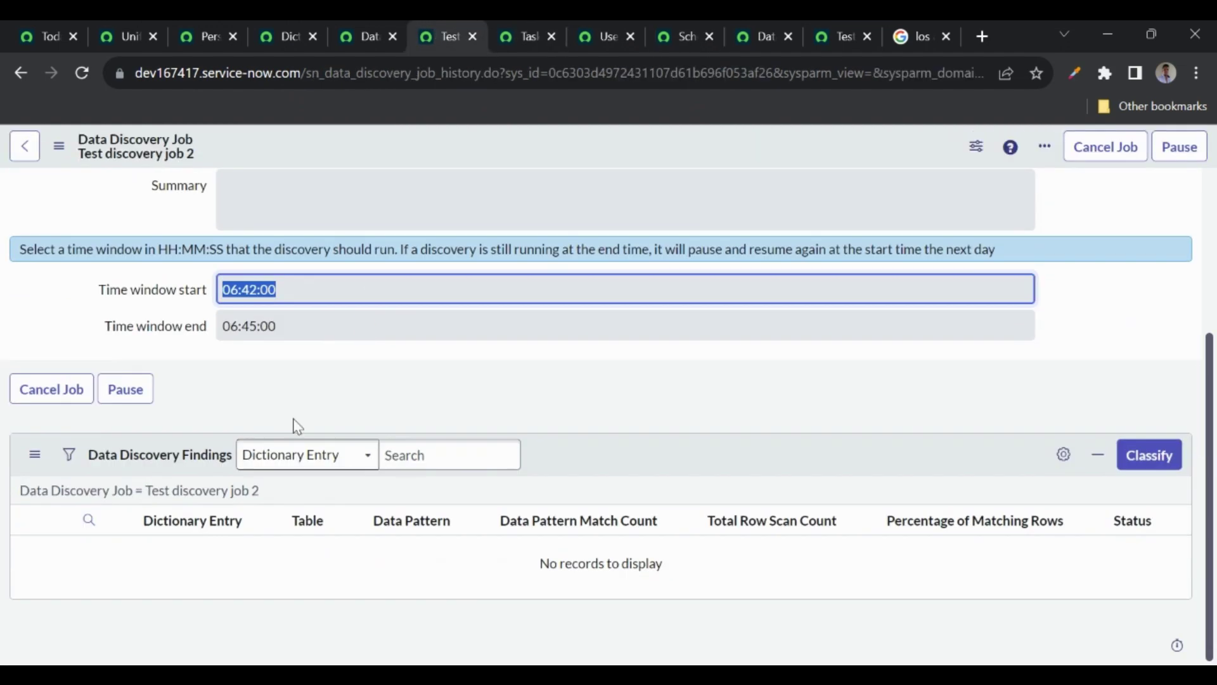
left_click(211, 505)
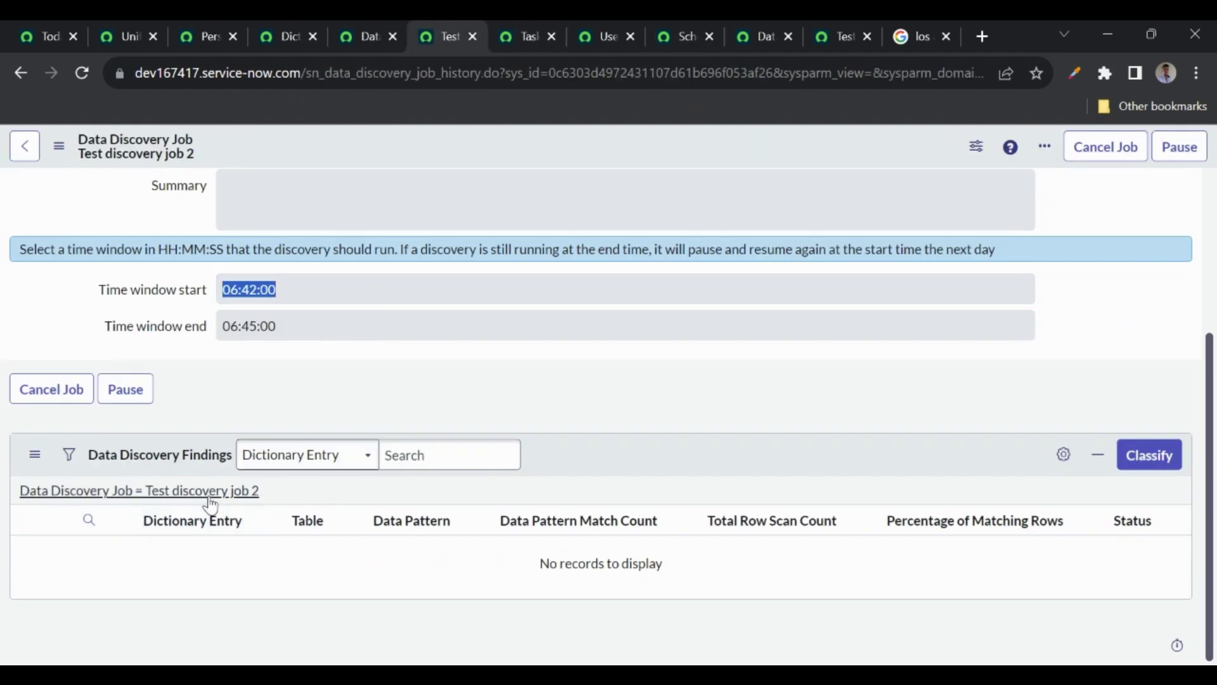
scroll(217, 549, "up", 1)
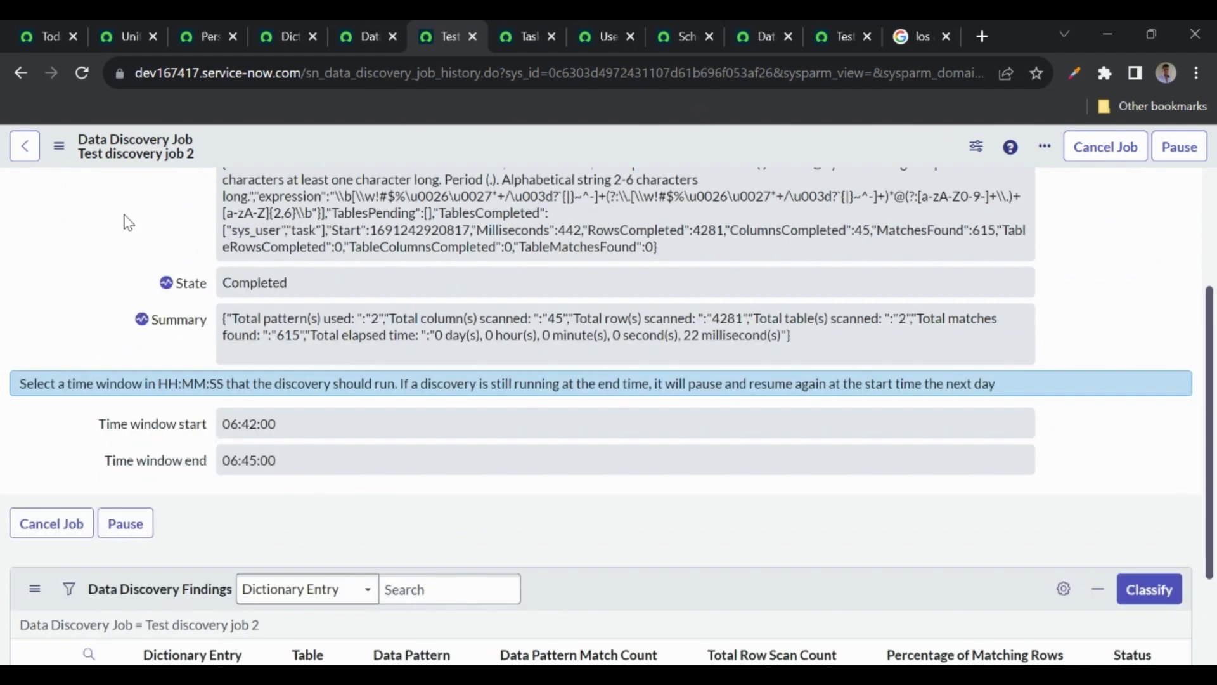
scroll(380, 462, "down", 2)
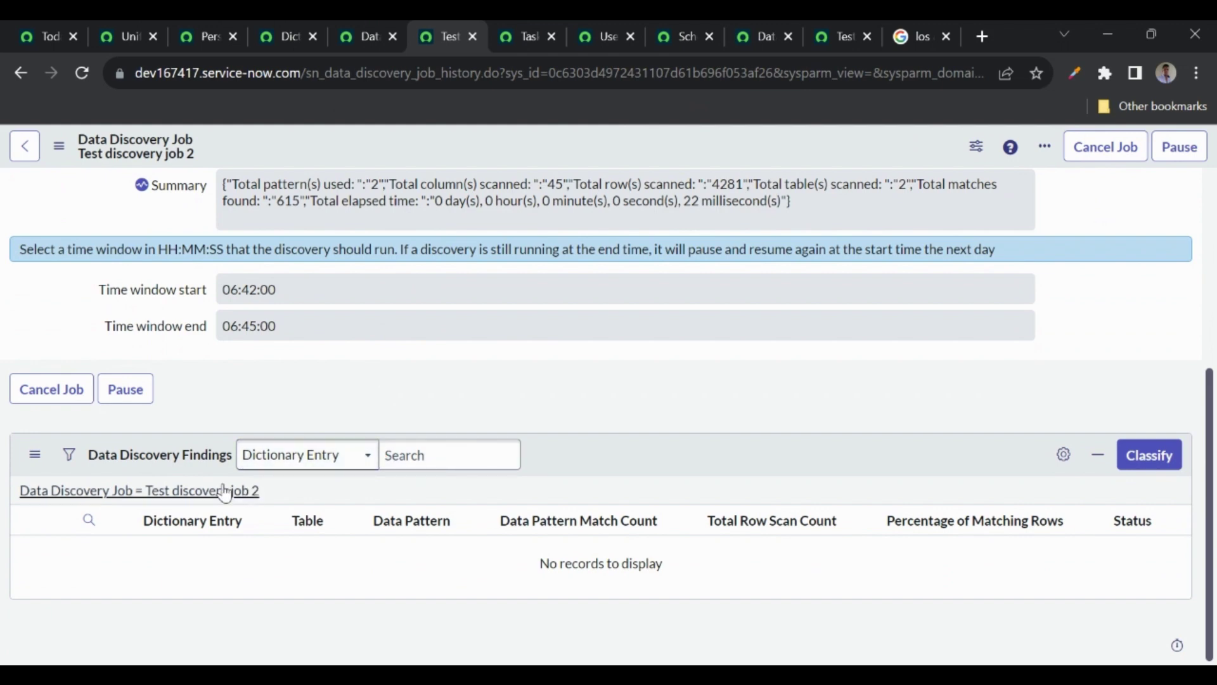
scroll(328, 380, "down", 2)
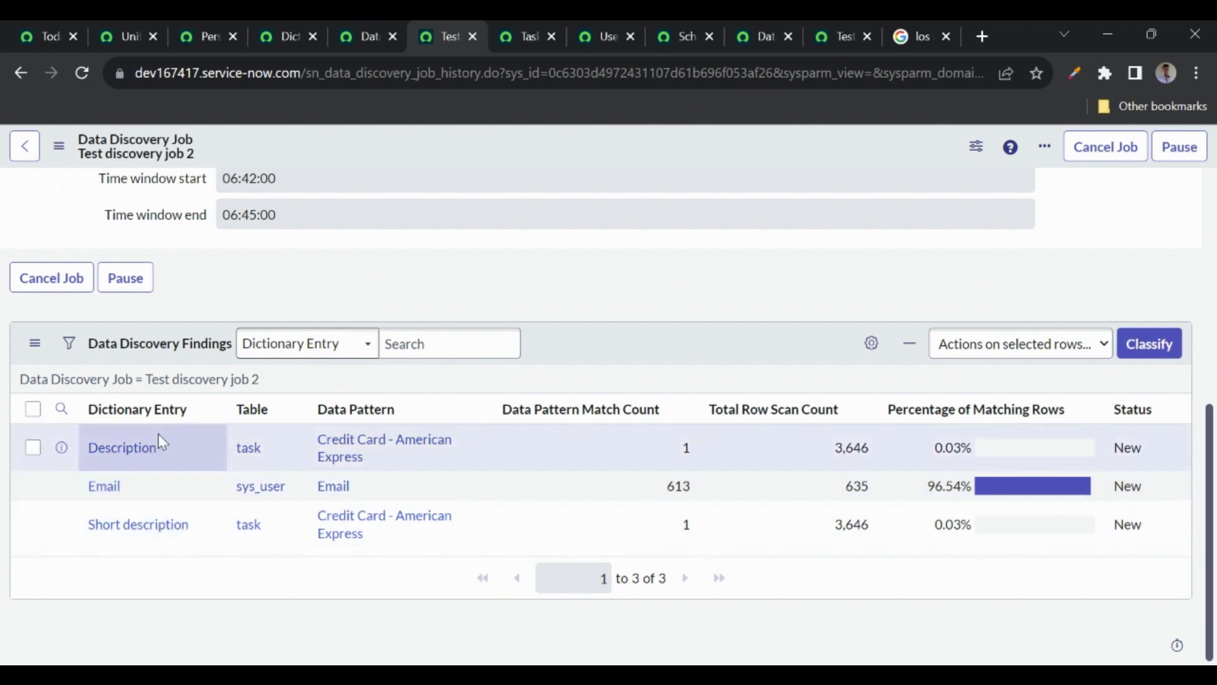
left_click_drag(162, 443, 100, 441)
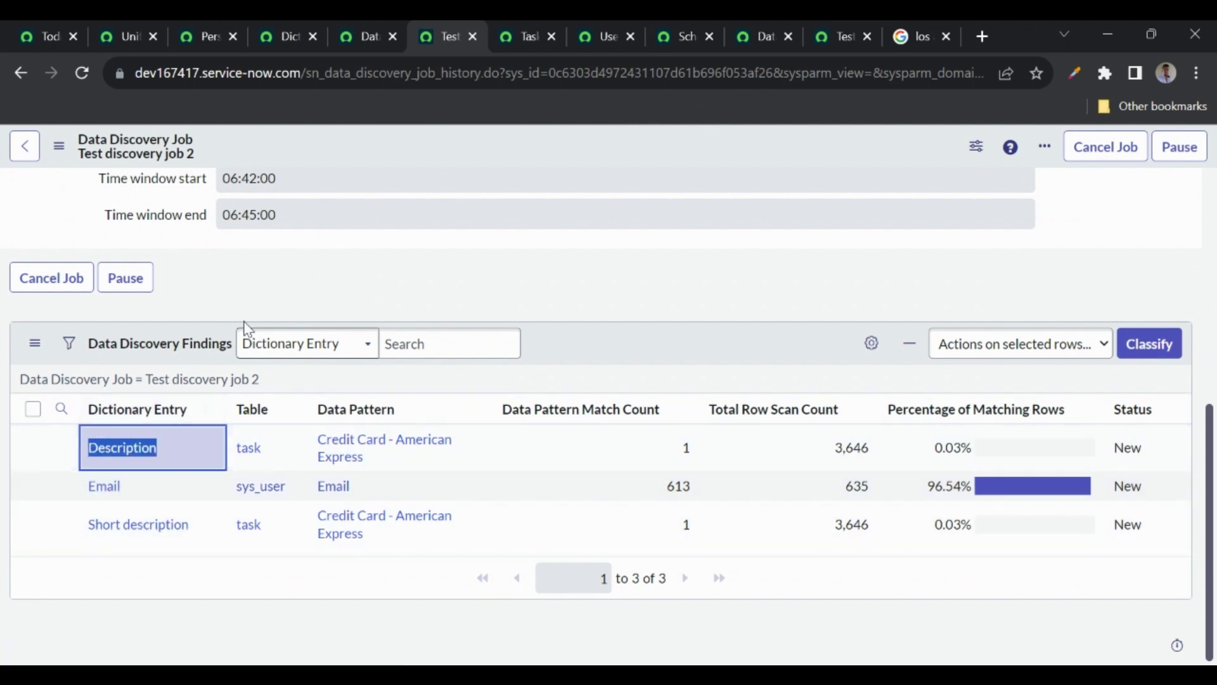
left_click(334, 265)
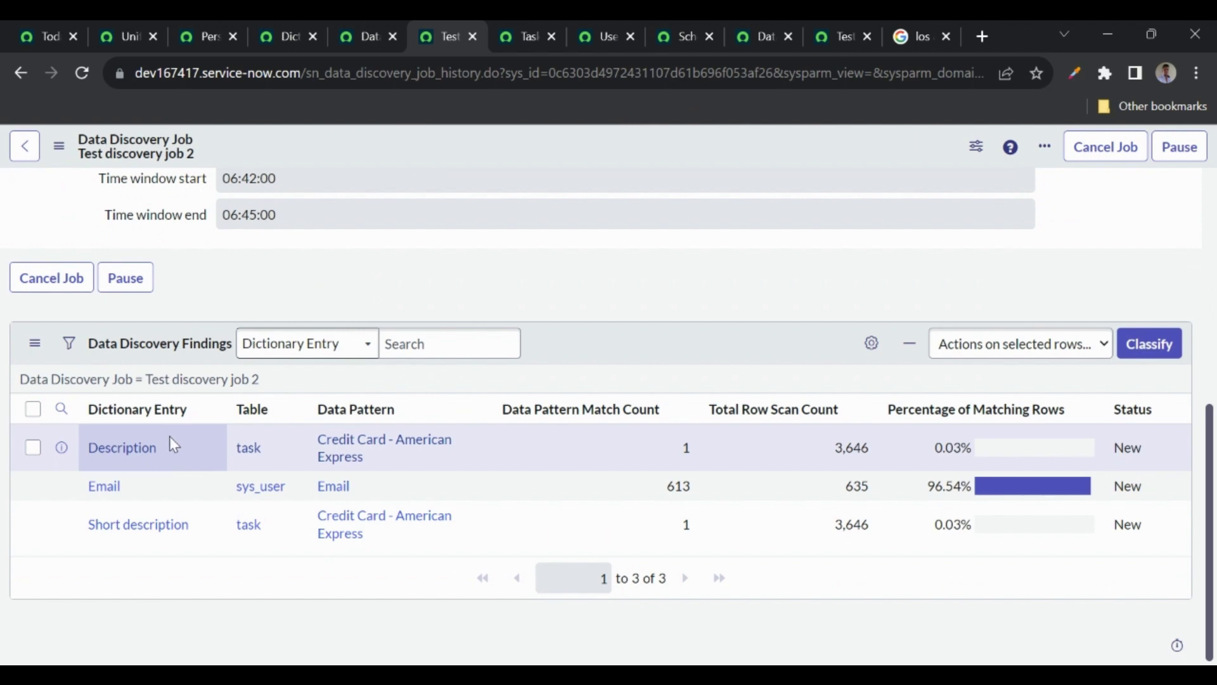
Step: Open the Data Discovery dashboard, select Test discovery job 2 as the discovery job, and examine its Discovered Data Patterns chart
left_click(120, 38)
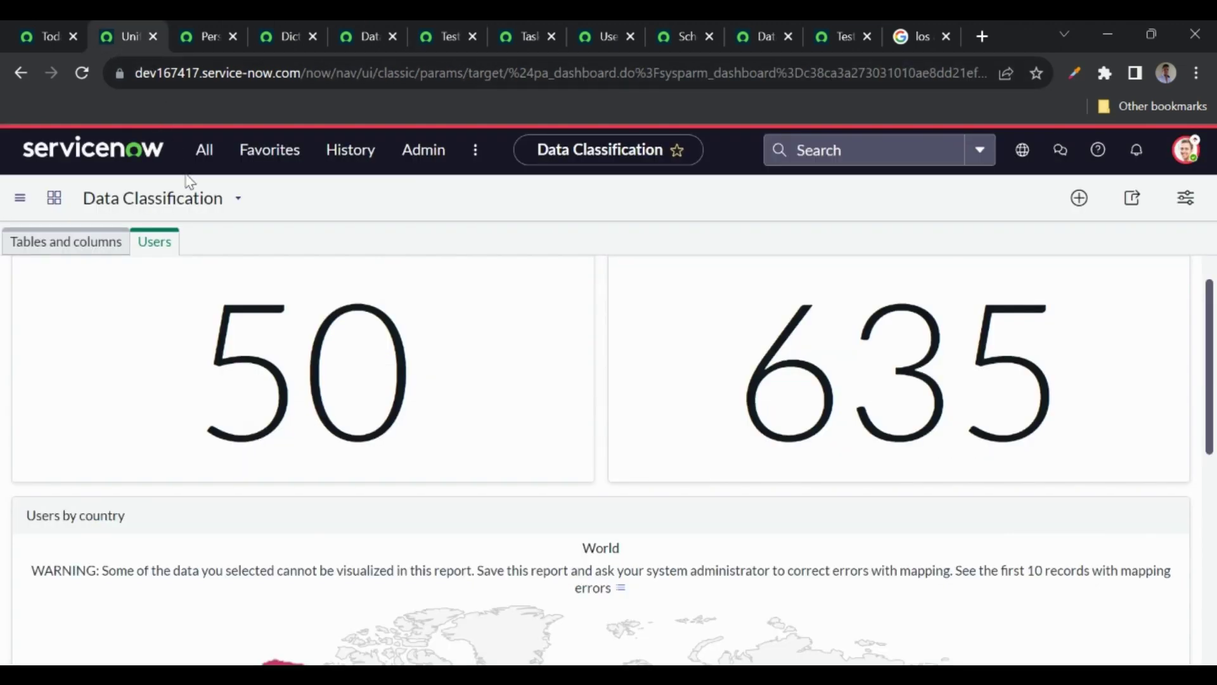
left_click(205, 152)
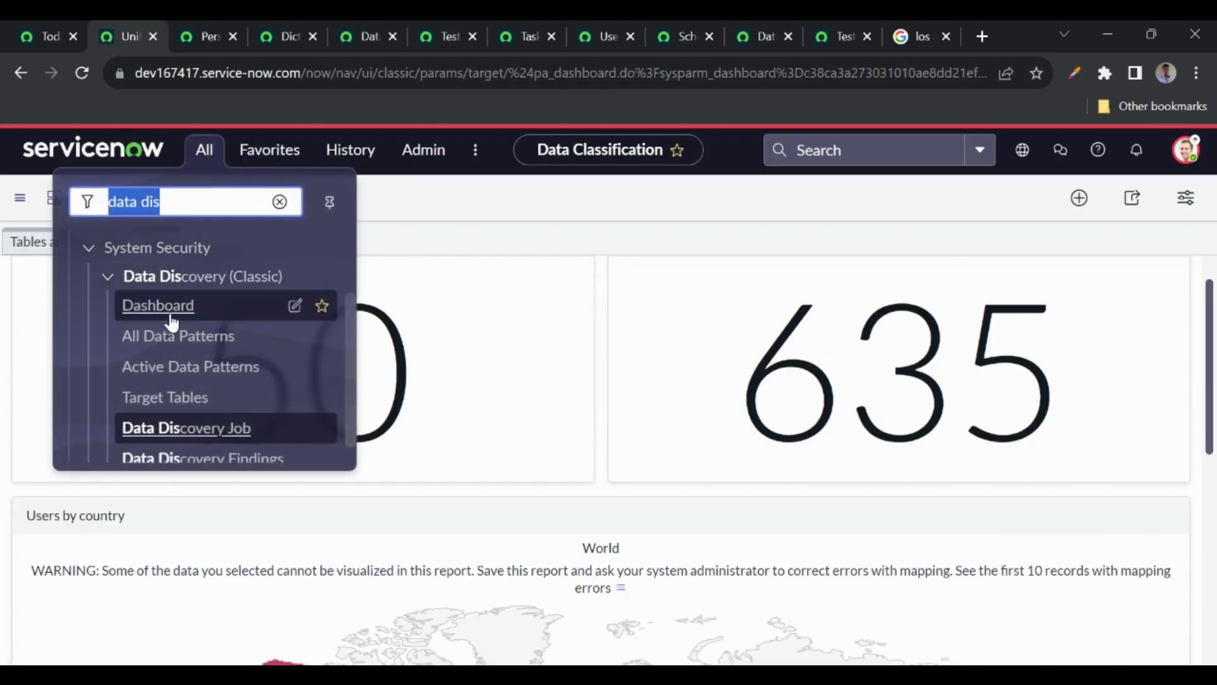
left_click(171, 317)
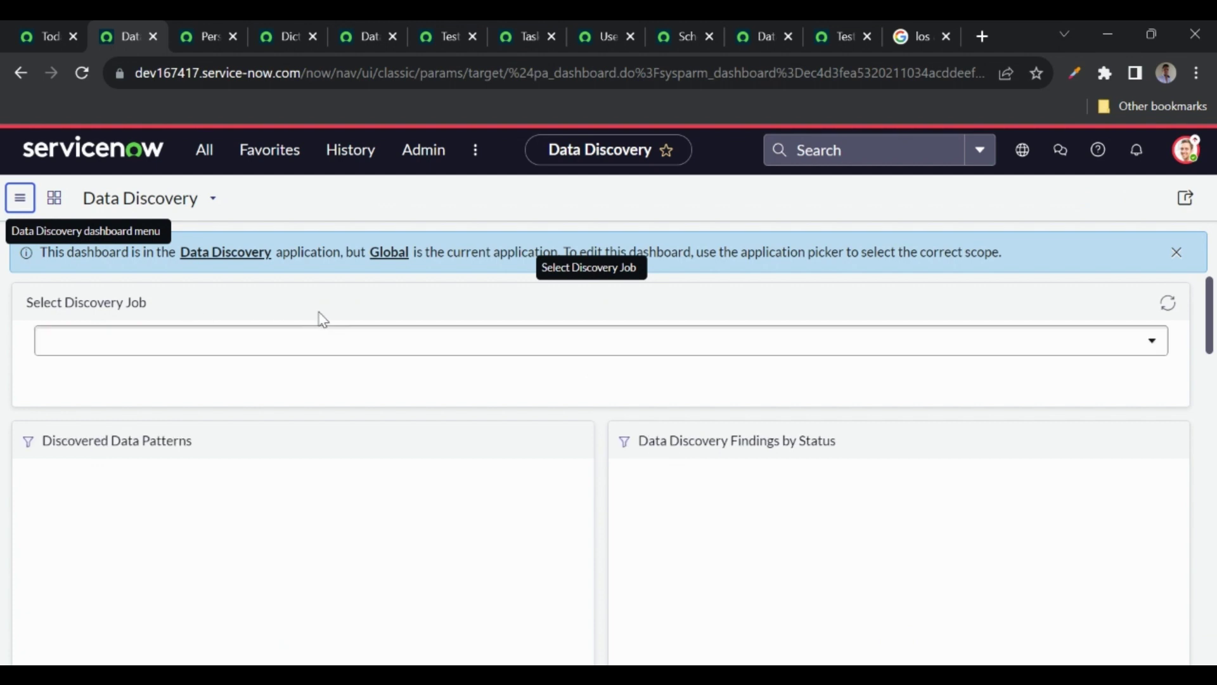
left_click(302, 349)
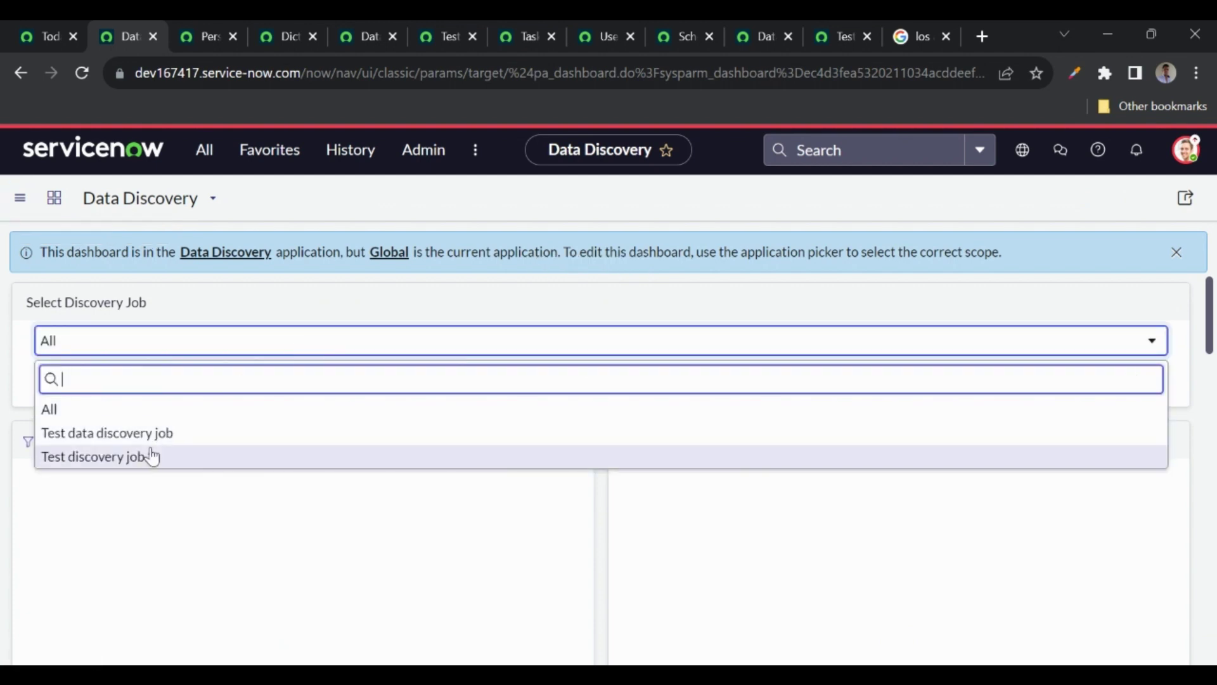
left_click(114, 465)
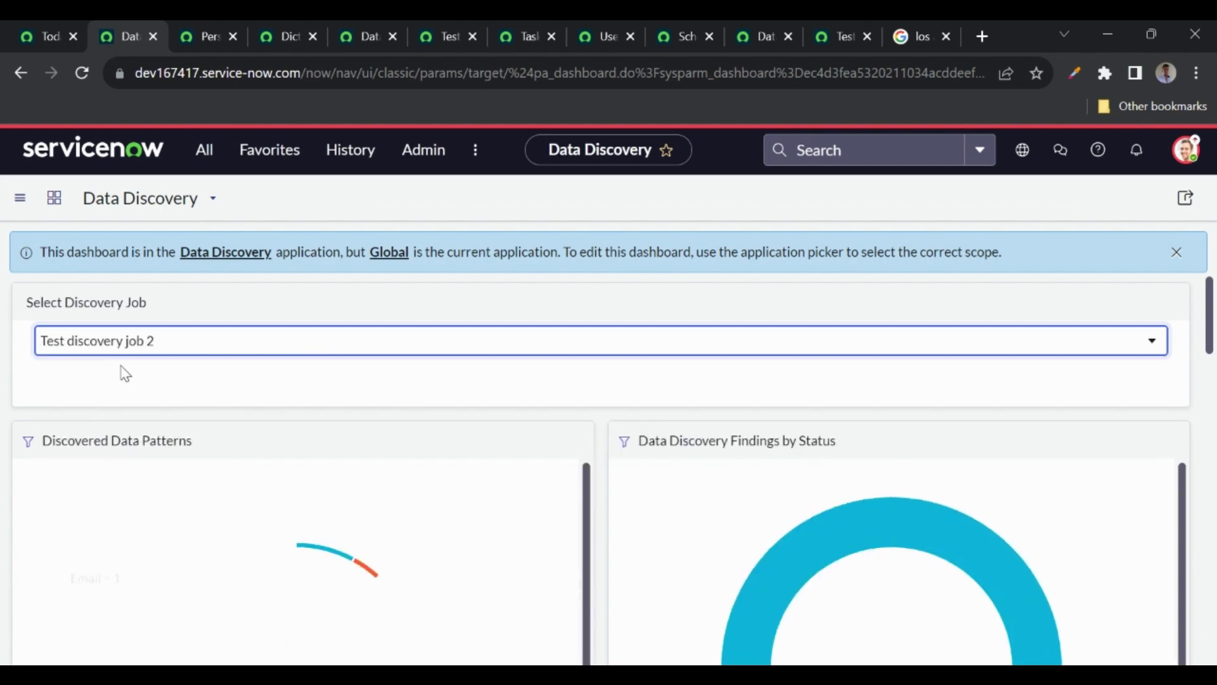
scroll(117, 419, "down", 3)
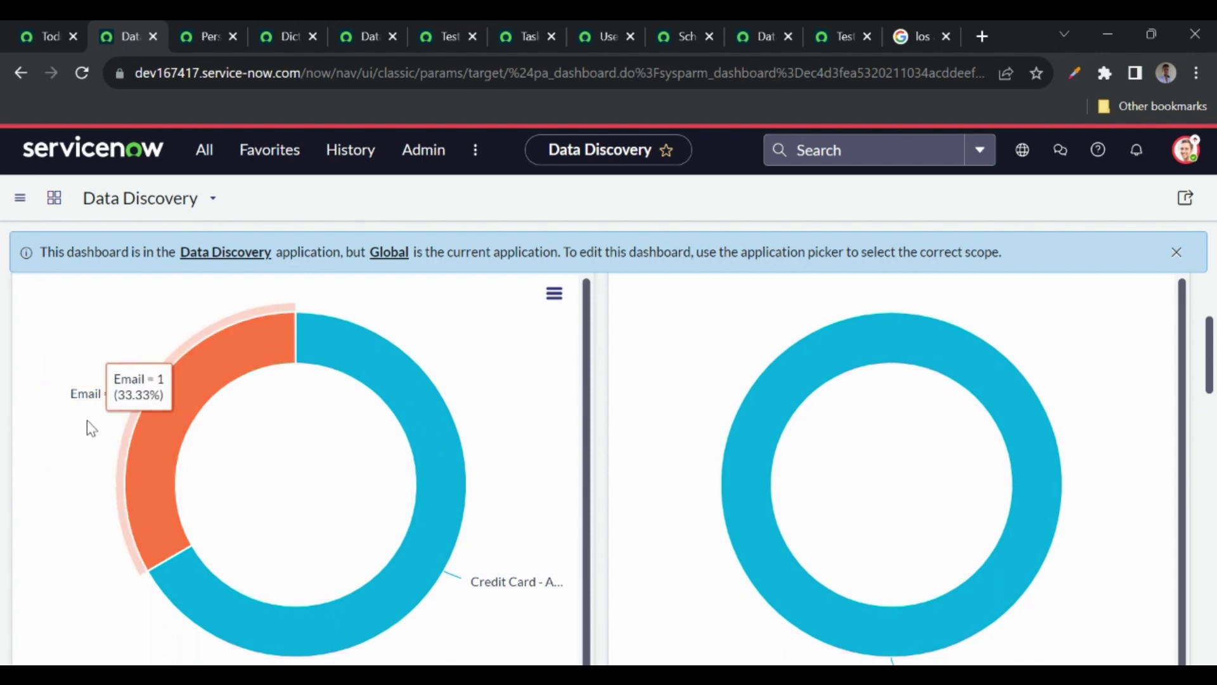
Step: Compare the dashboard's Discovered Data Patterns and Data Discovery Findings by Status charts with the findings list of Test discovery job 2
left_click(444, 36)
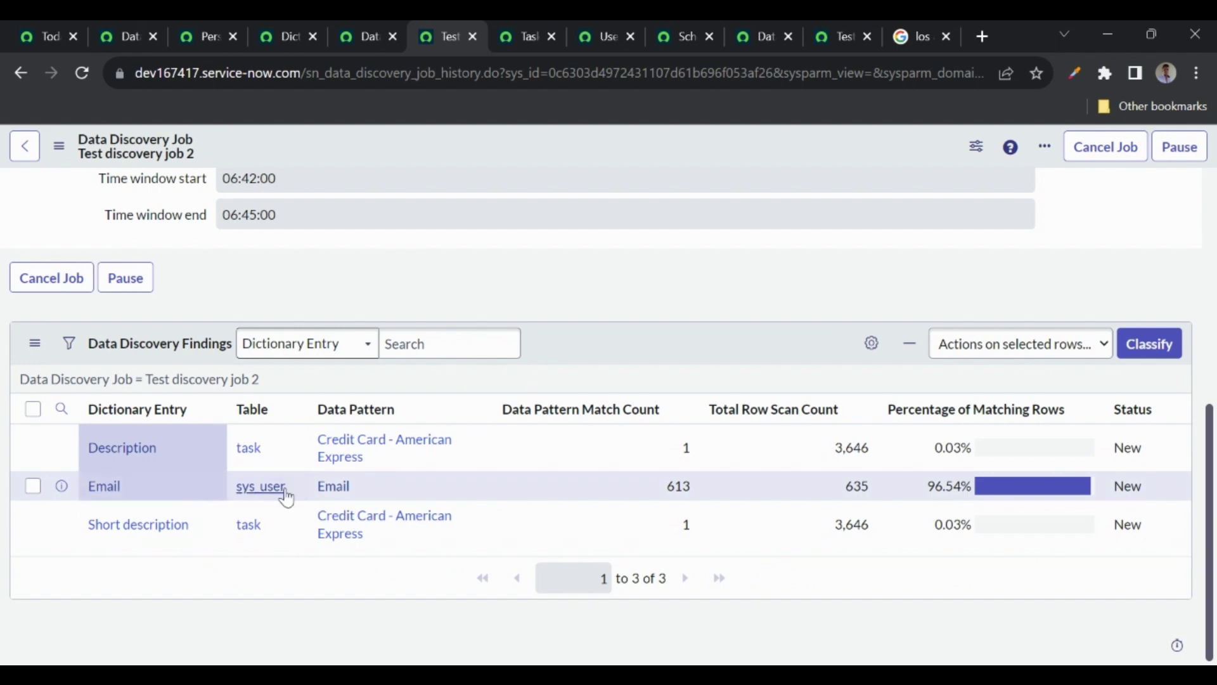
left_click(129, 33)
mouse_move(382, 359)
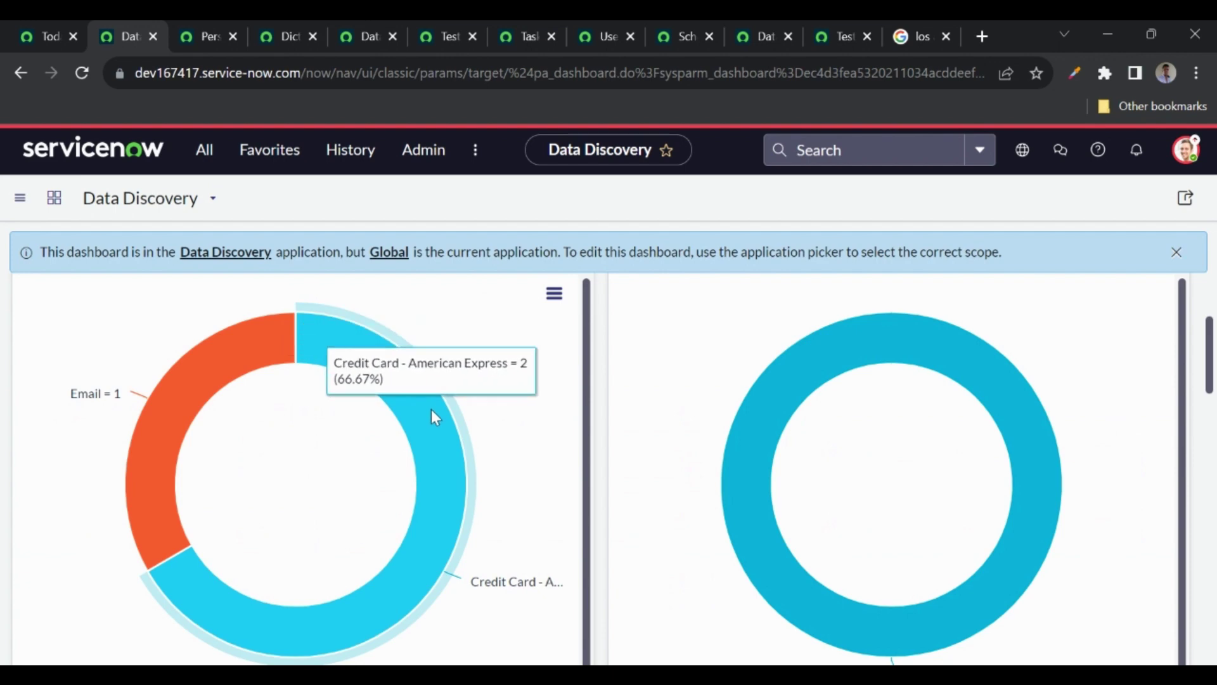
scroll(663, 435, "down", 2)
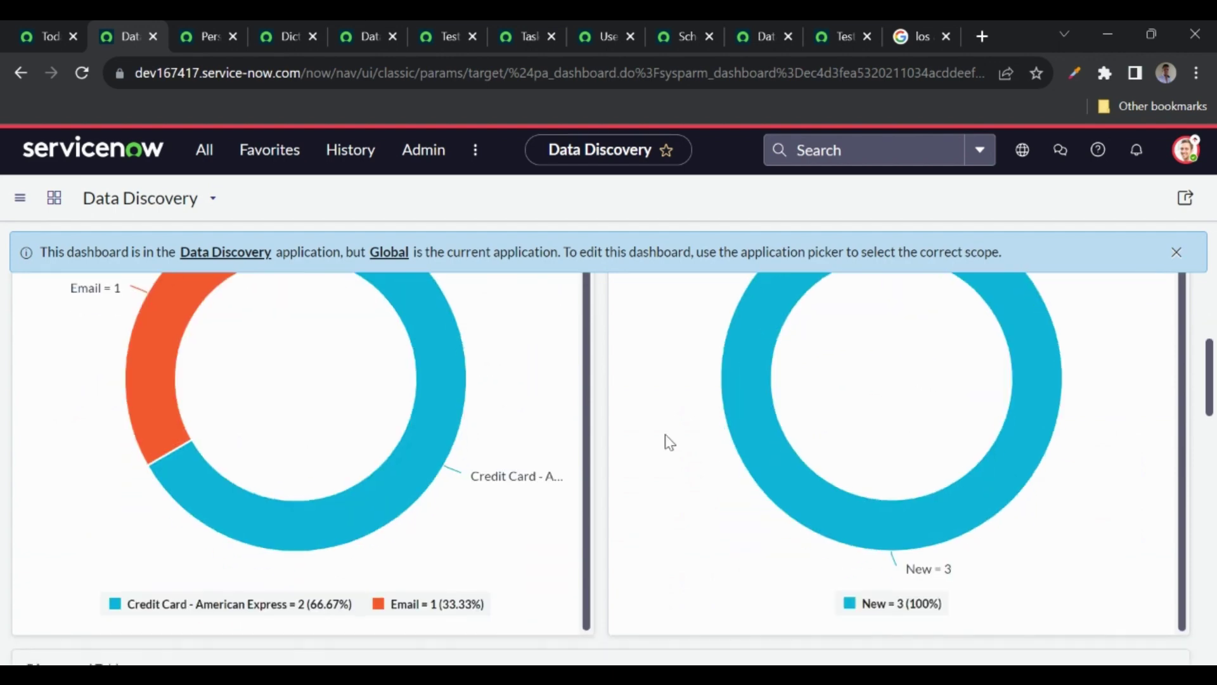
mouse_move(759, 442)
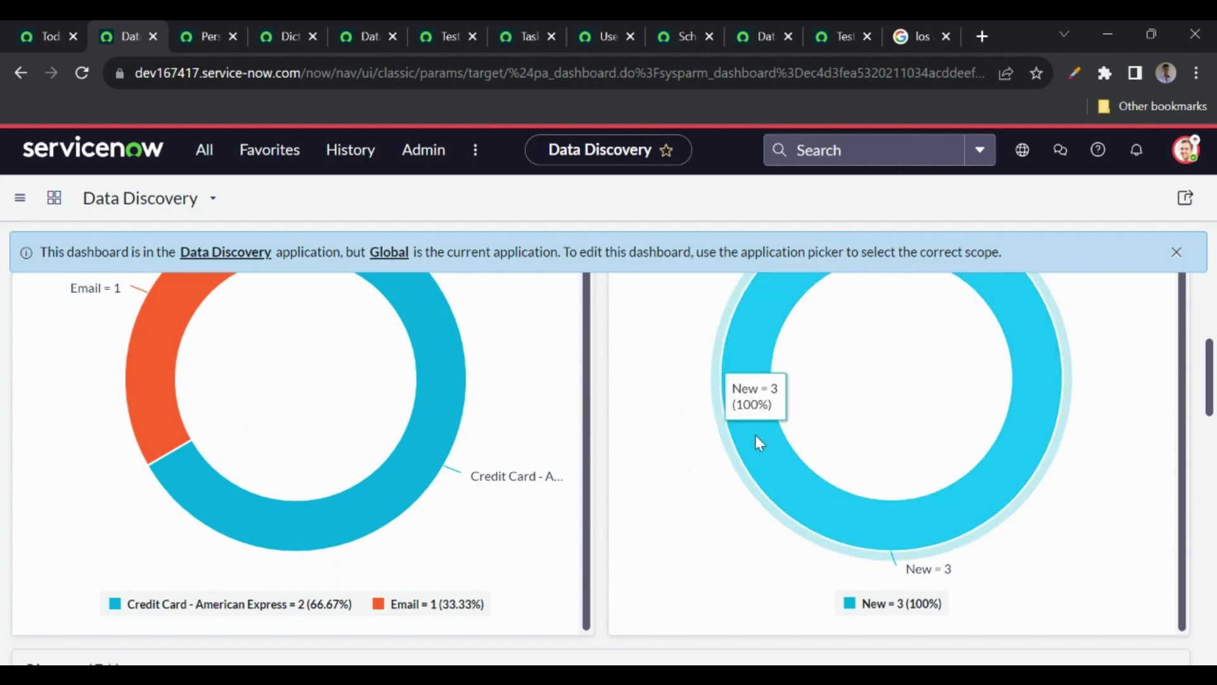
left_click(428, 40)
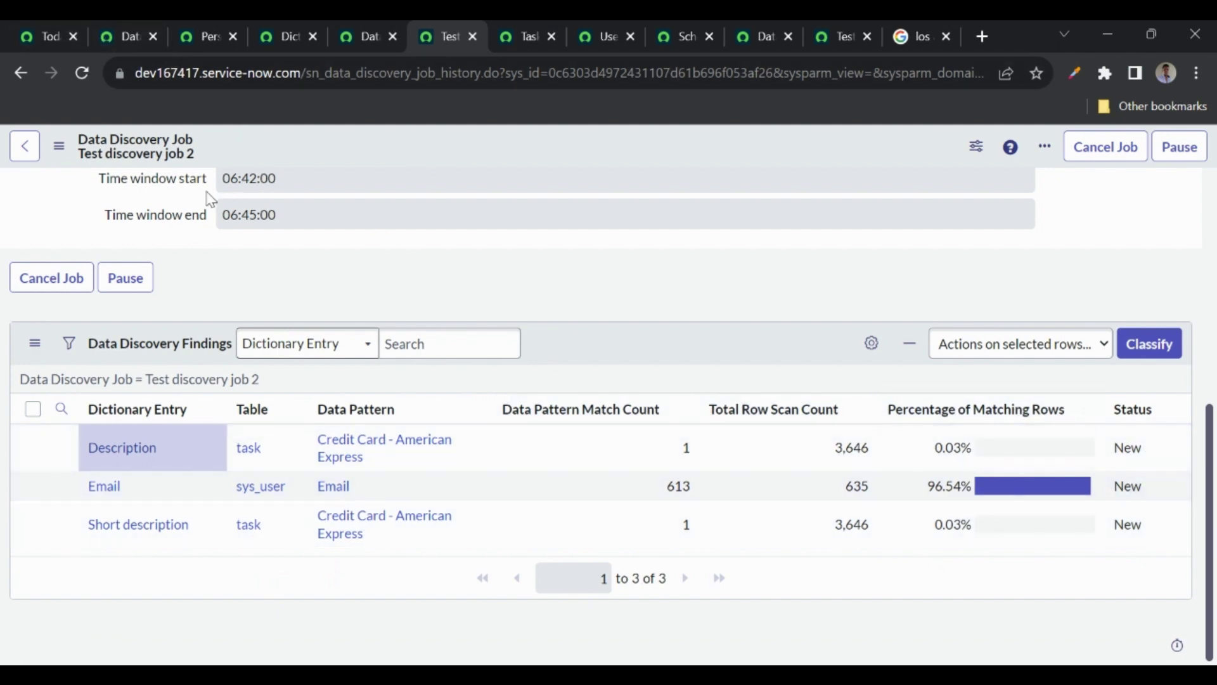
left_click(109, 28)
Step: Hide the Email pattern in the Discovered Tables chart, and compare the task table's Credit Card - American Express bar with the filtered task record
scroll(394, 443, "down", 3)
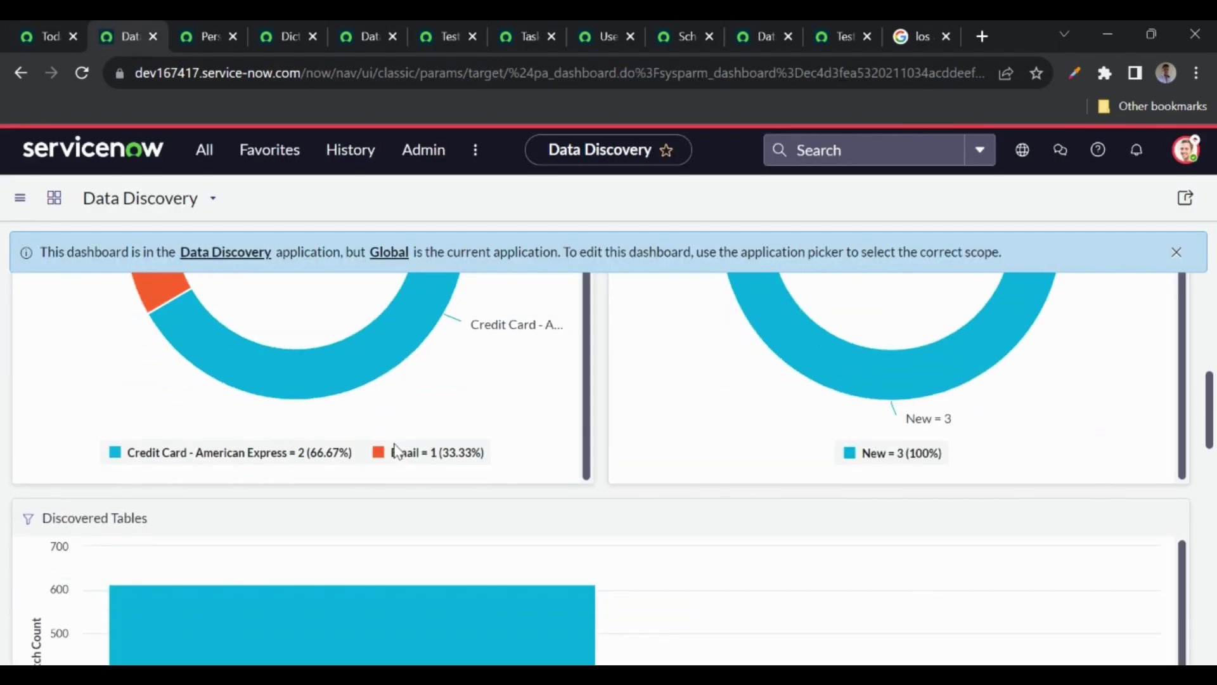
scroll(435, 497, "down", 2)
scroll(185, 374, "down", 2)
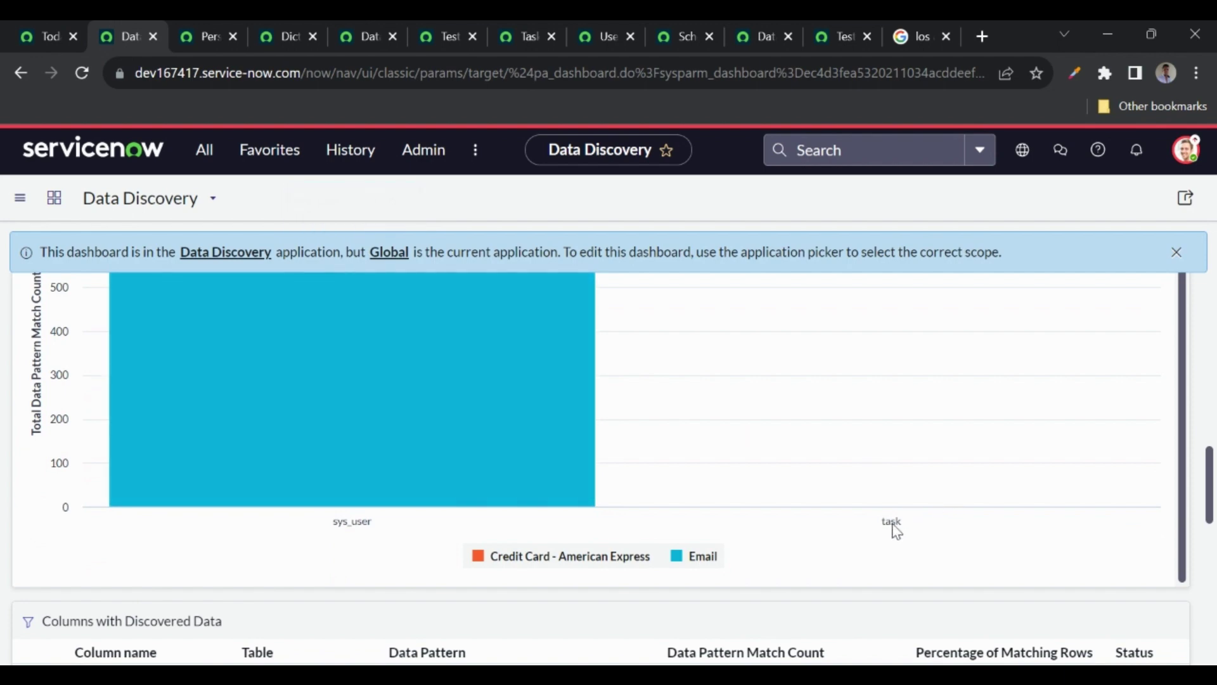
left_click(681, 559)
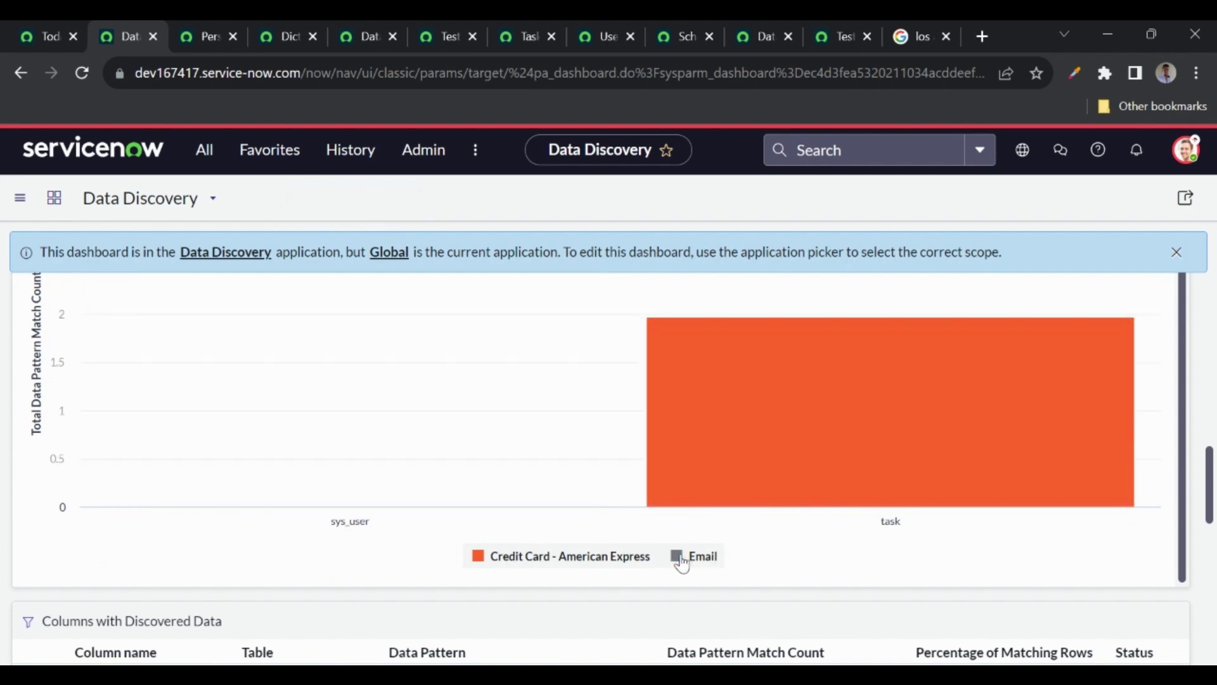
mouse_move(822, 425)
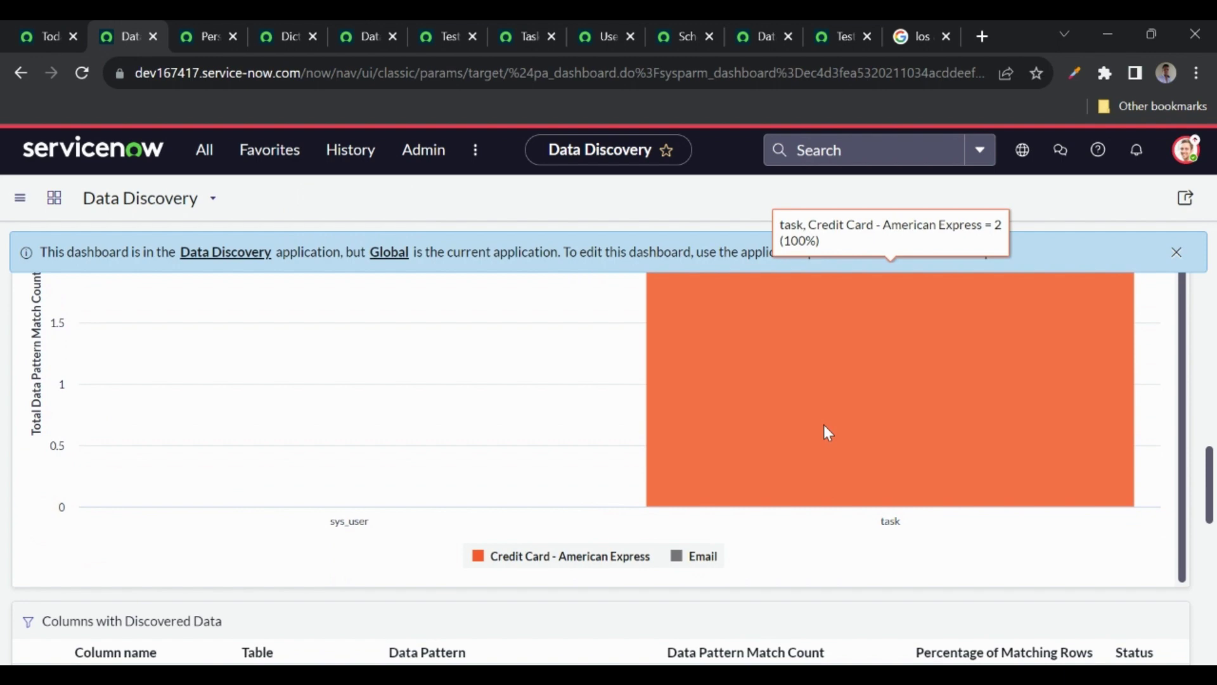
left_click(526, 36)
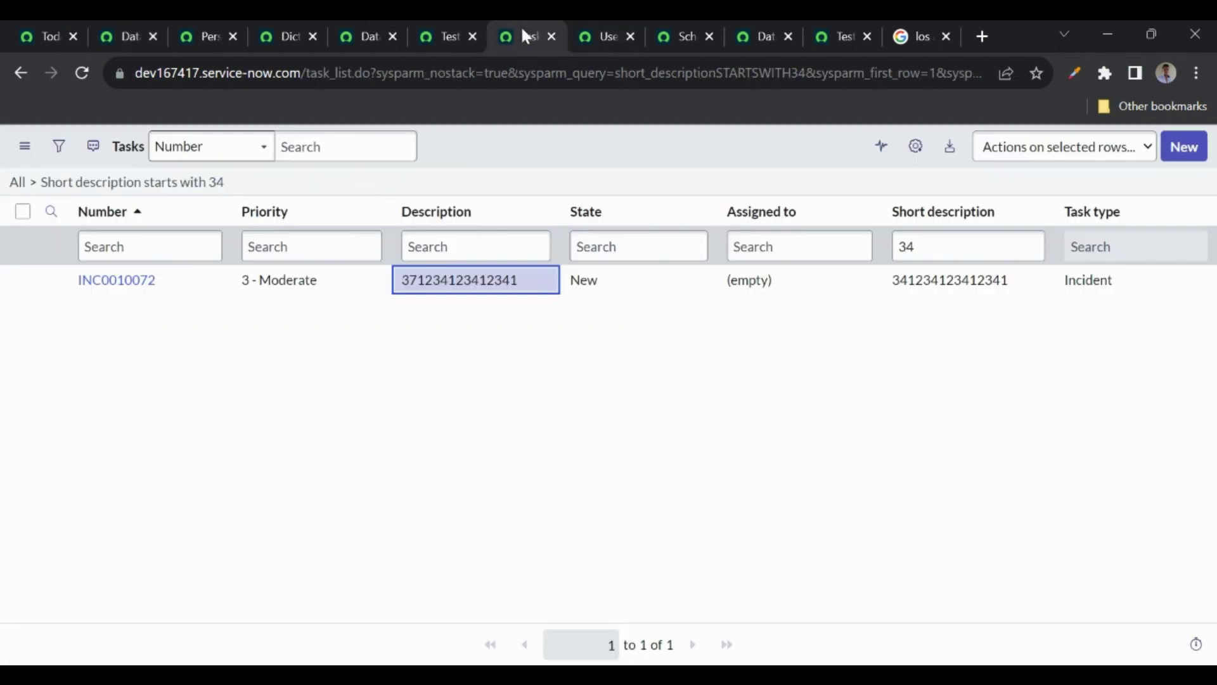
left_click(437, 29)
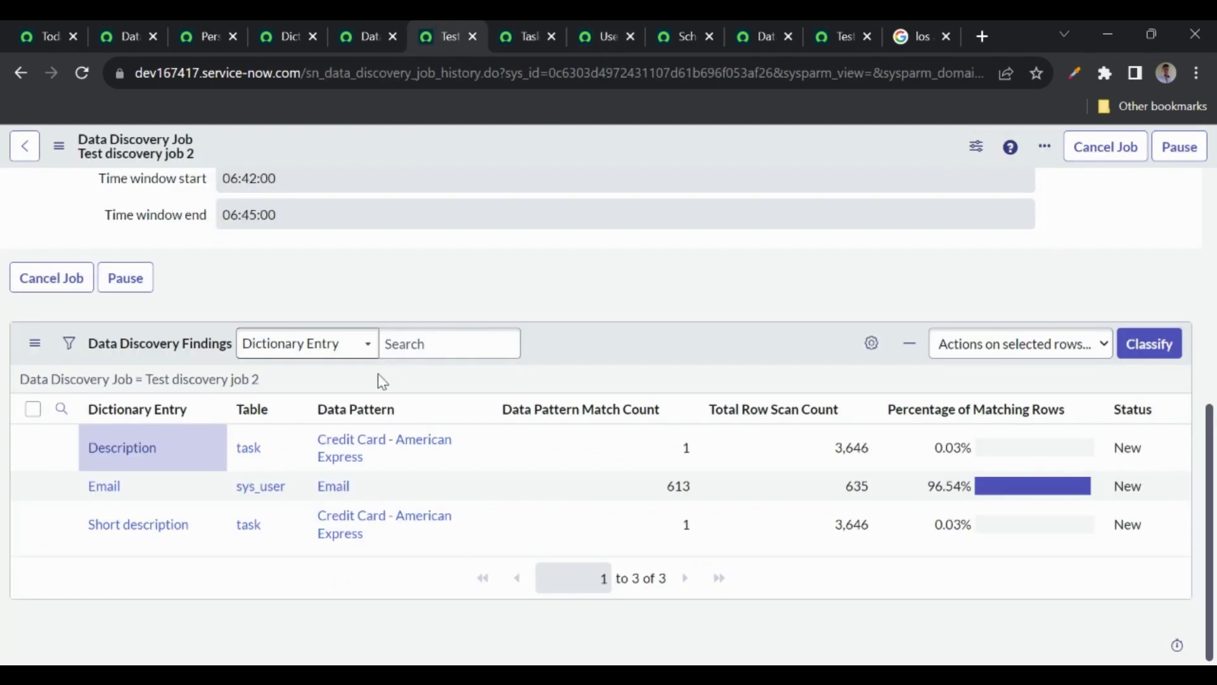
left_click(125, 452, "ctrl")
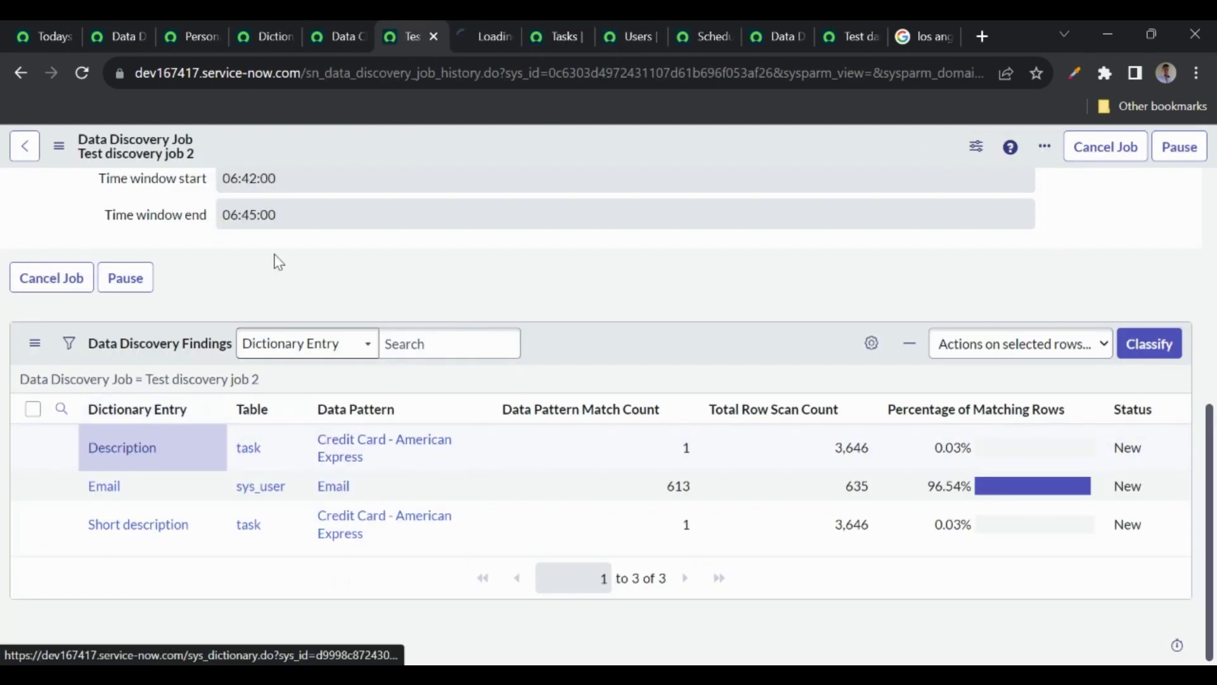
left_click(470, 36)
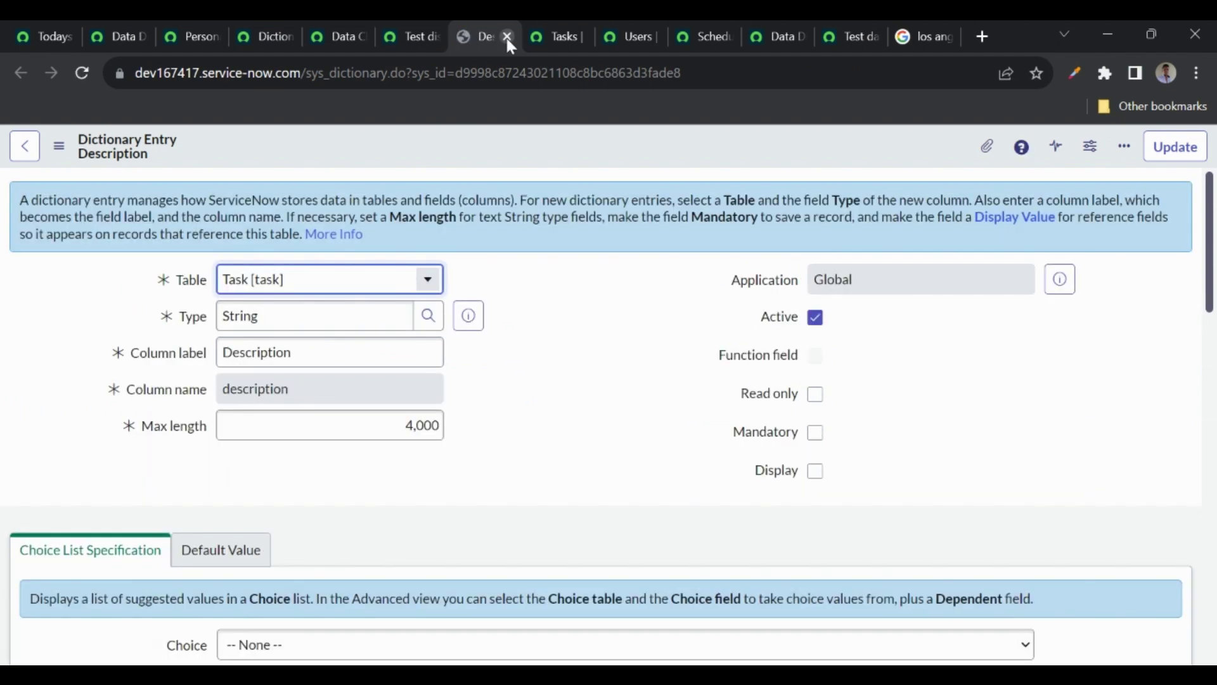
left_click(506, 36)
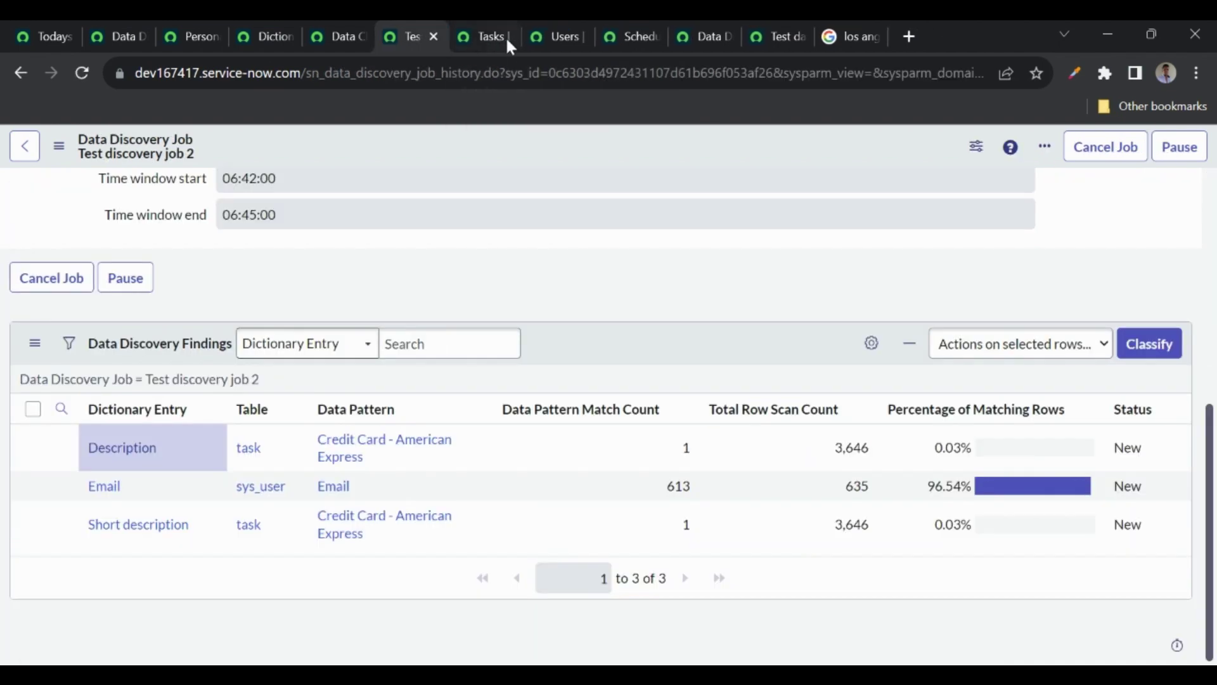
Step: Open the finding for the Description entry, save its status as Classified, and return to Test discovery job 2
right_click(61, 448)
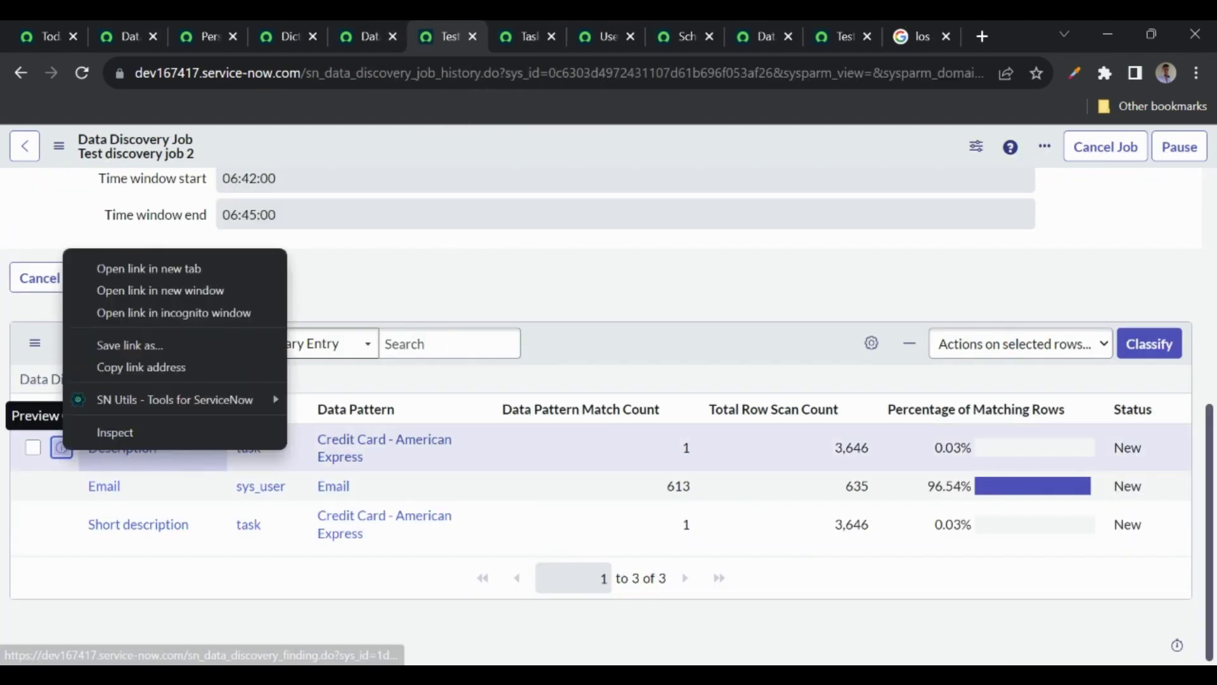
left_click(149, 269)
left_click(488, 38)
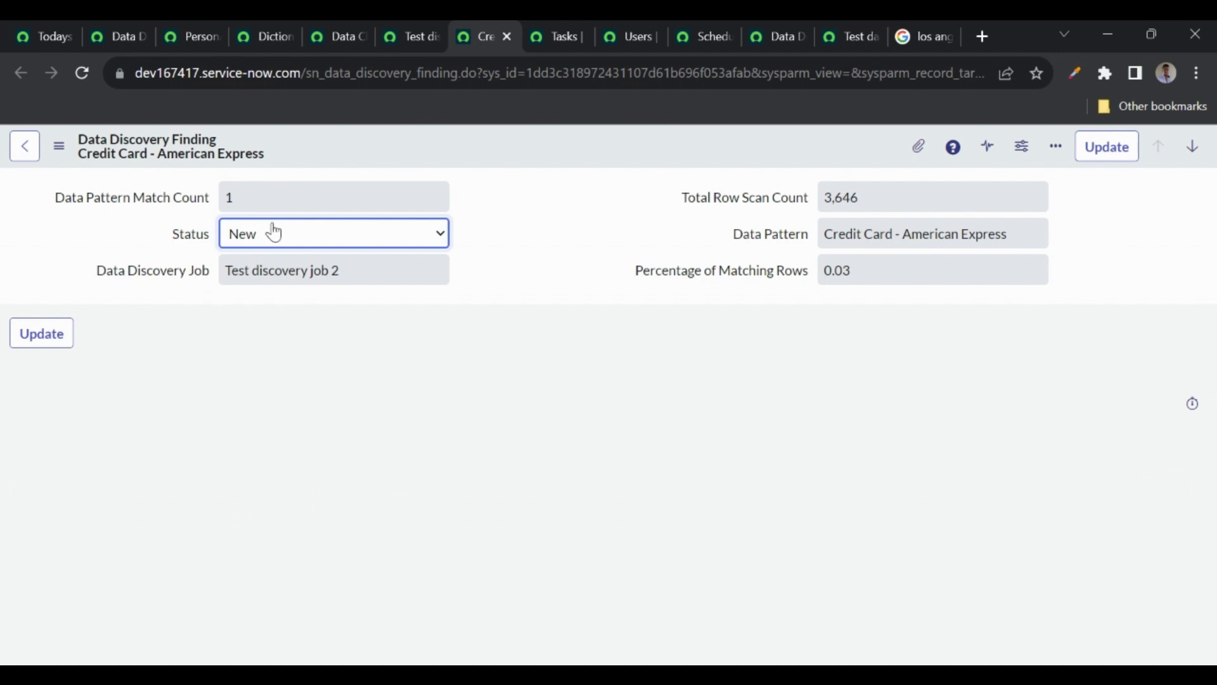
left_click(261, 287)
right_click(406, 154)
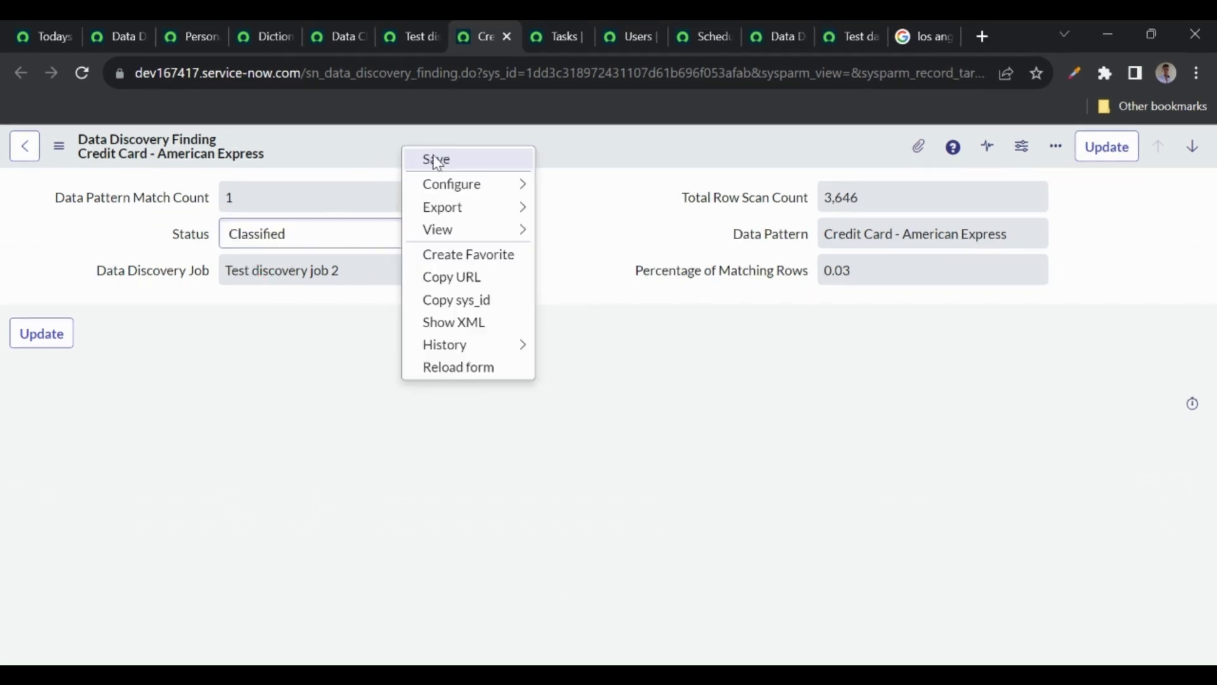
left_click(432, 156)
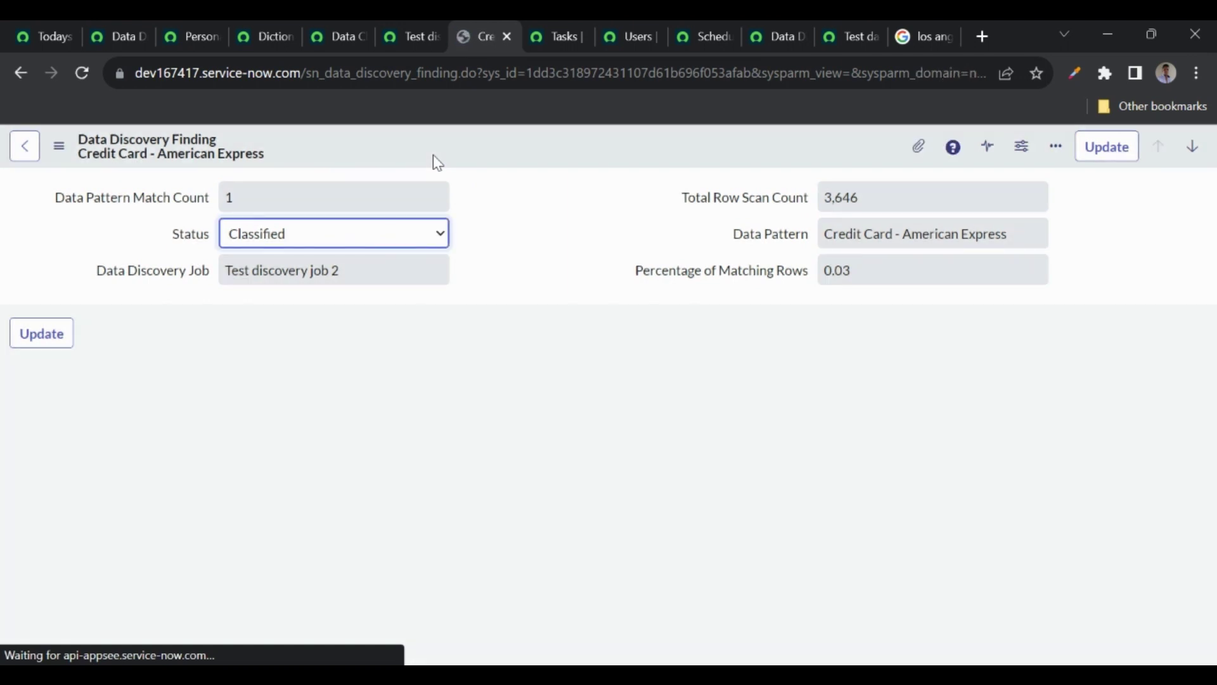
left_click(403, 38)
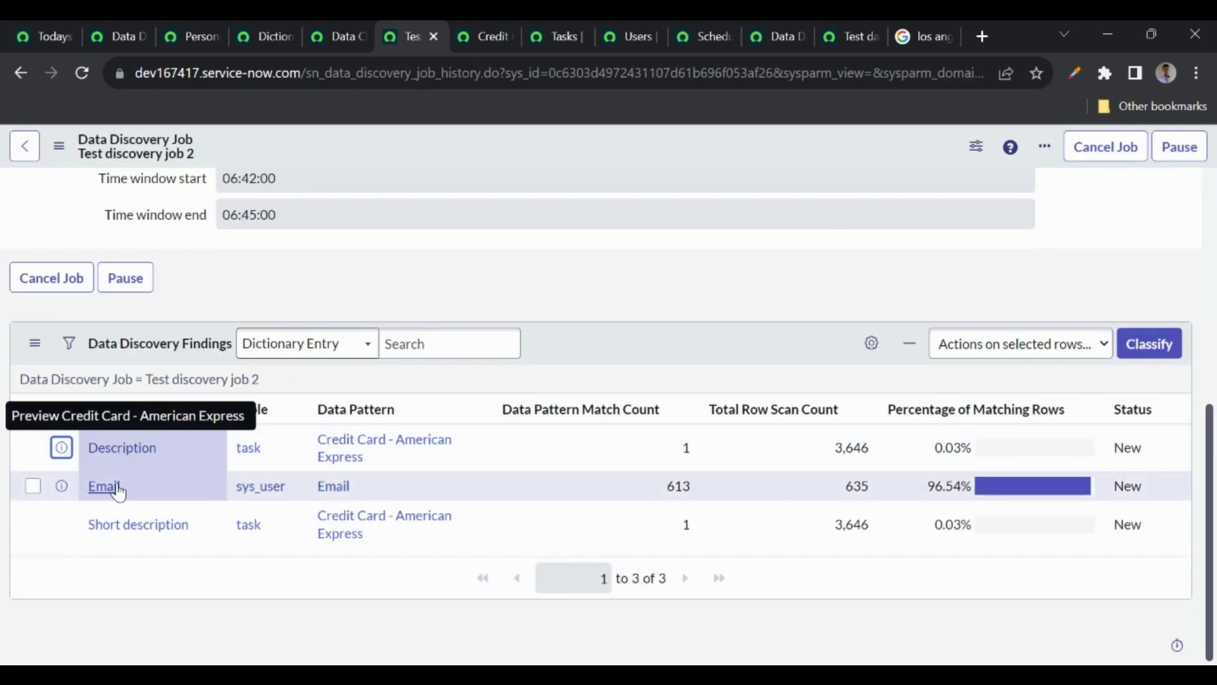
middle_click(107, 487)
left_click(508, 36)
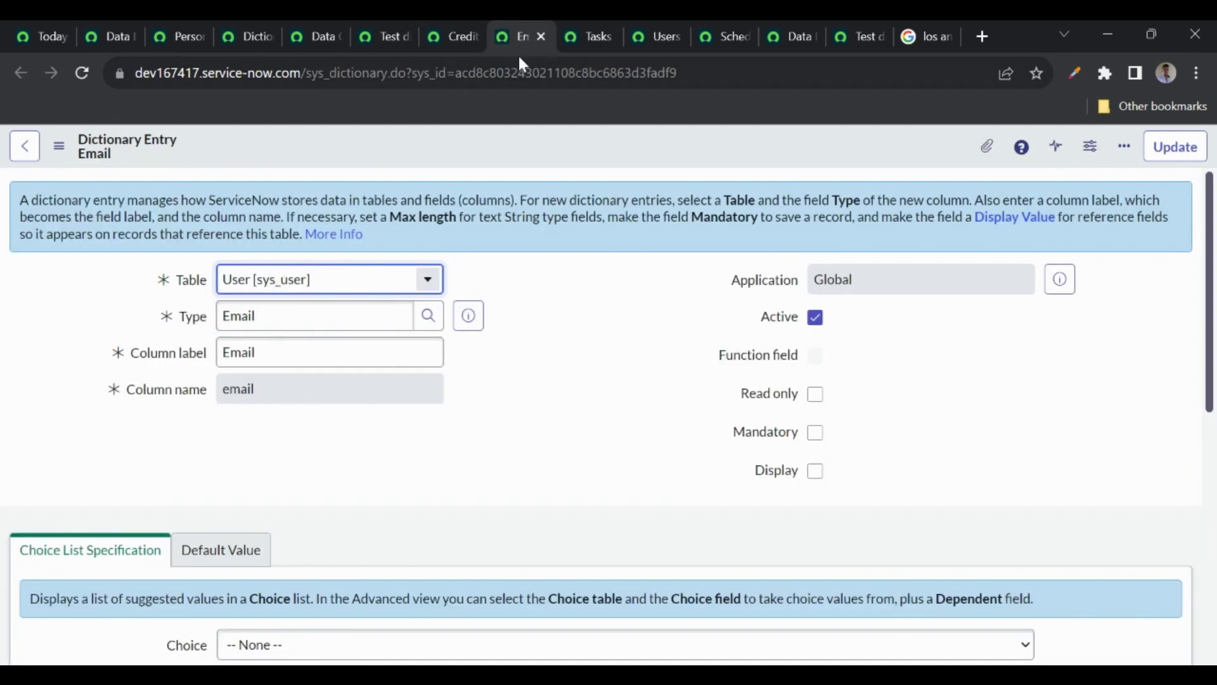
left_click(541, 36)
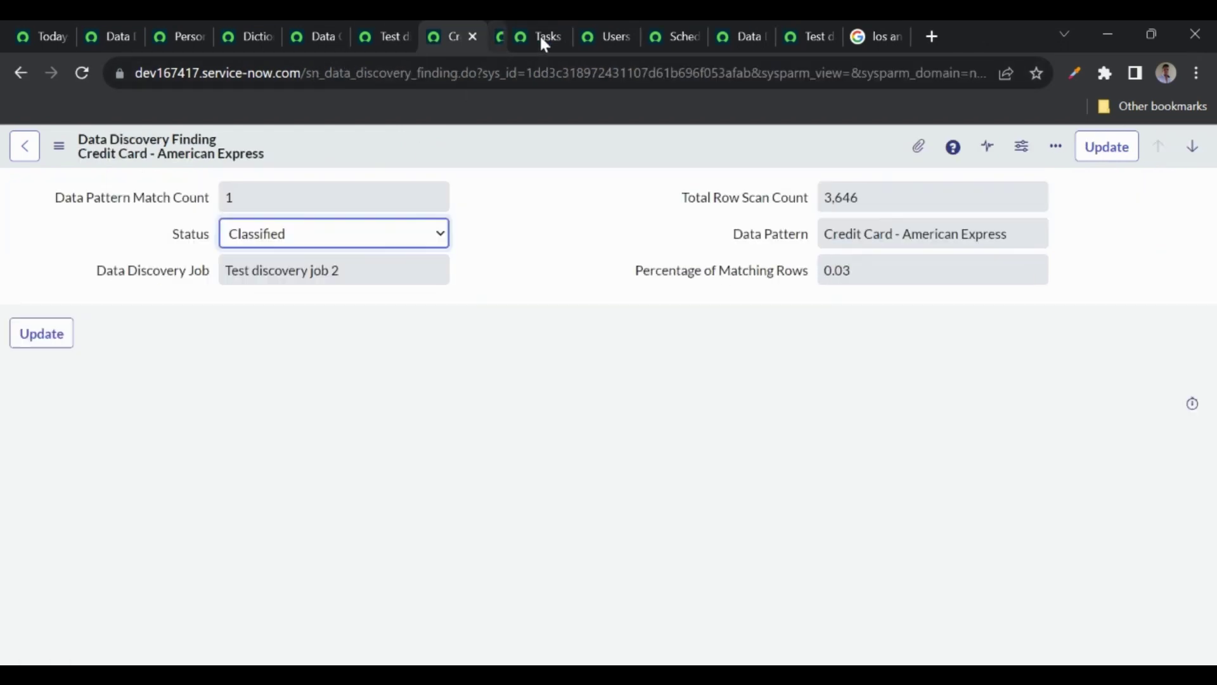
left_click(409, 39)
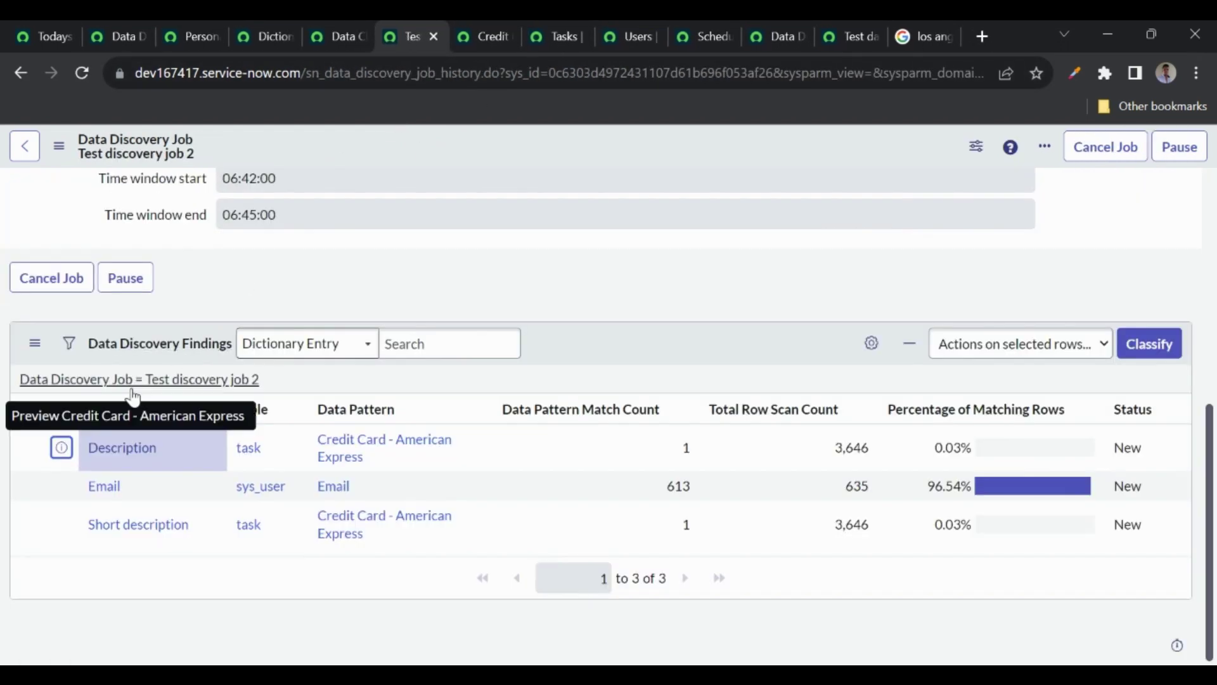
Step: Open the finding for the sys_user Email entry in a separate tab and save its status as Classified
right_click(64, 489)
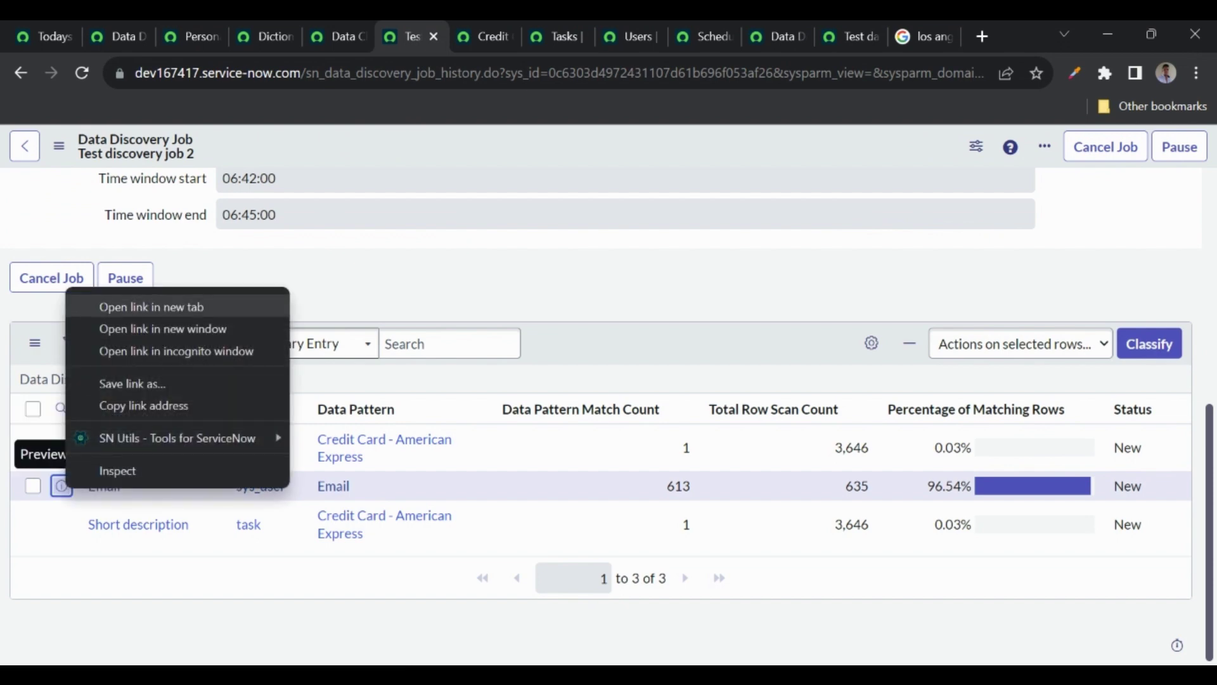
left_click(151, 307)
left_click(509, 36)
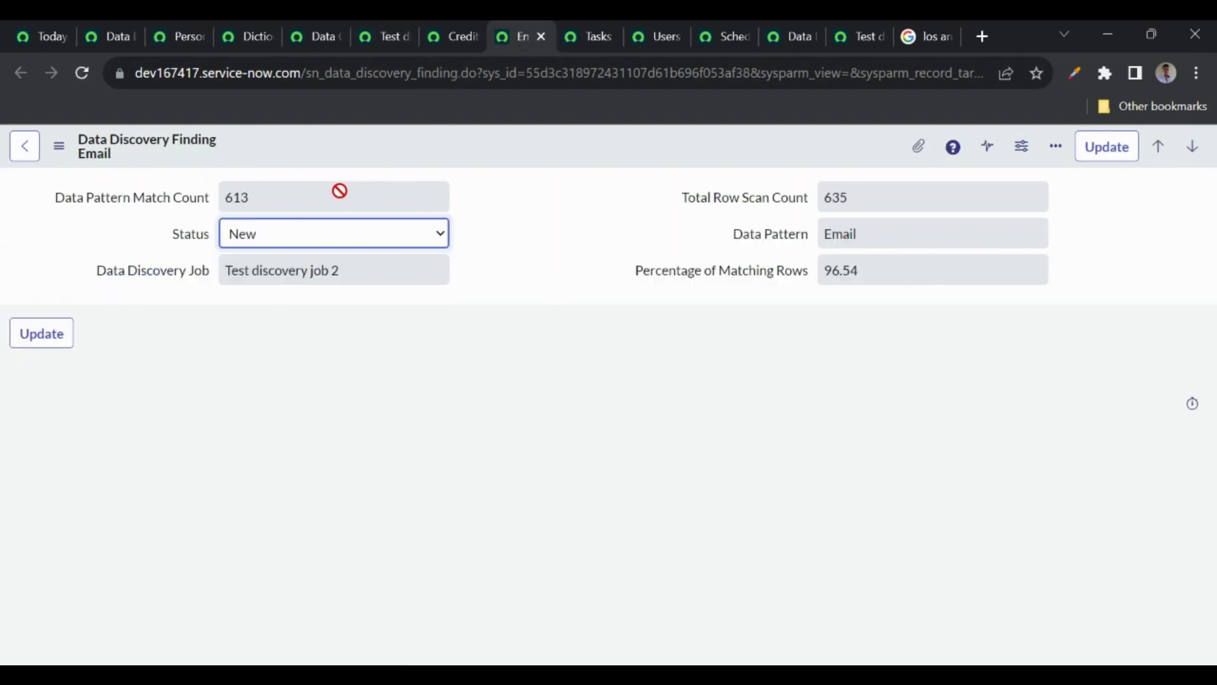
key("Down")
right_click(416, 144)
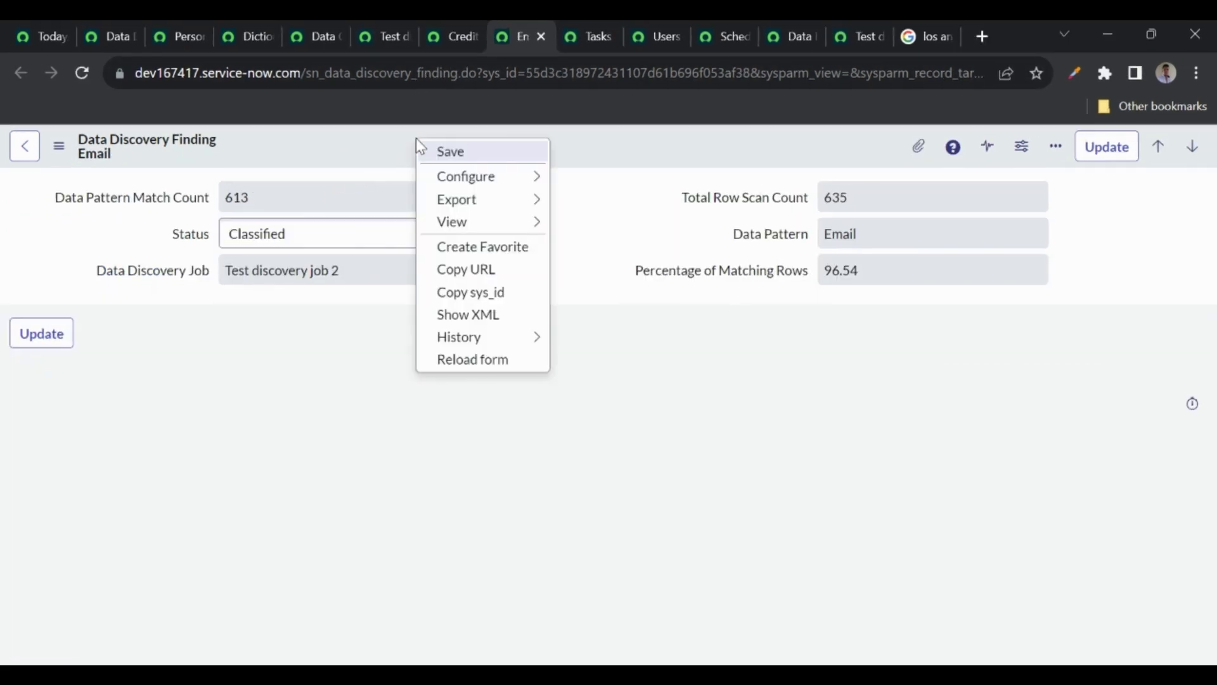
left_click(439, 153)
Step: Open the job's finding for the task table's Short description entry in a separate tab and save its status as Ignored
left_click(383, 38)
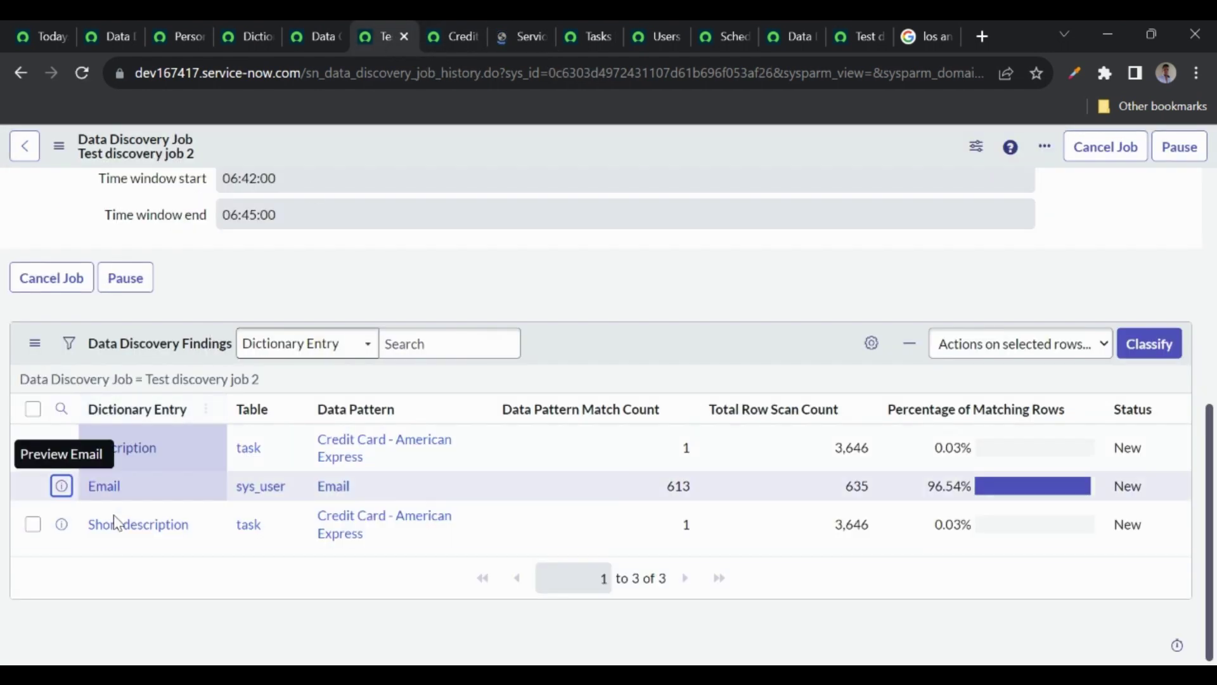
right_click(60, 531)
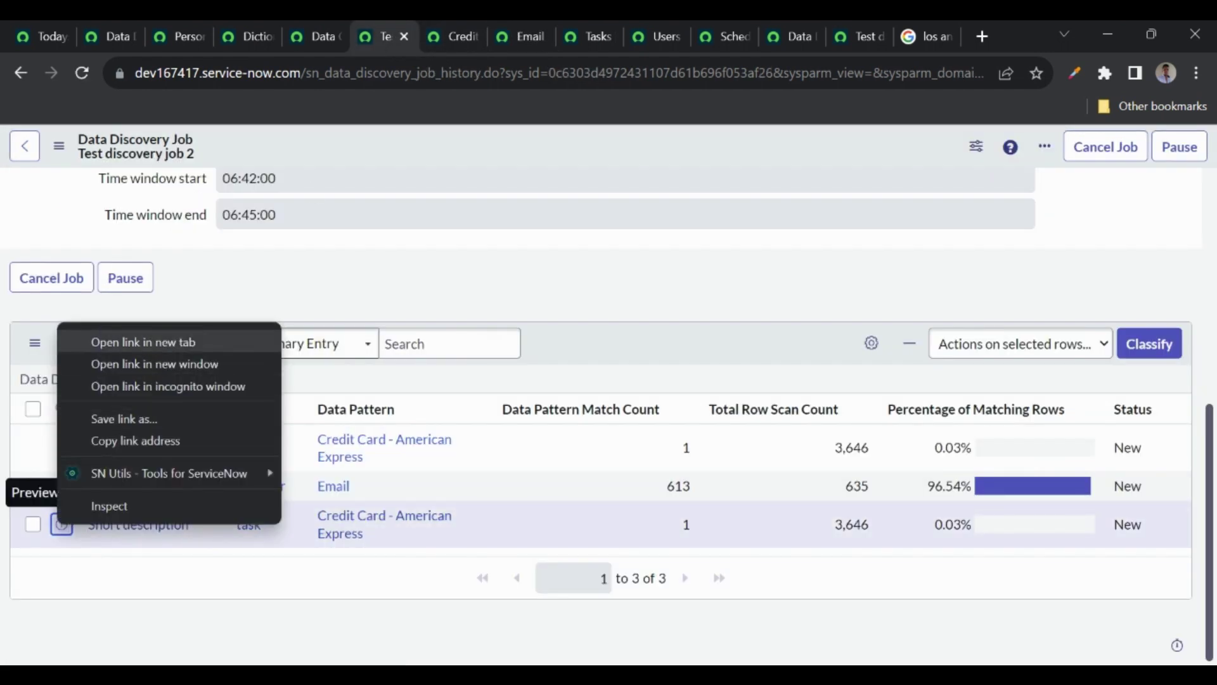
left_click(127, 343)
left_click(538, 42)
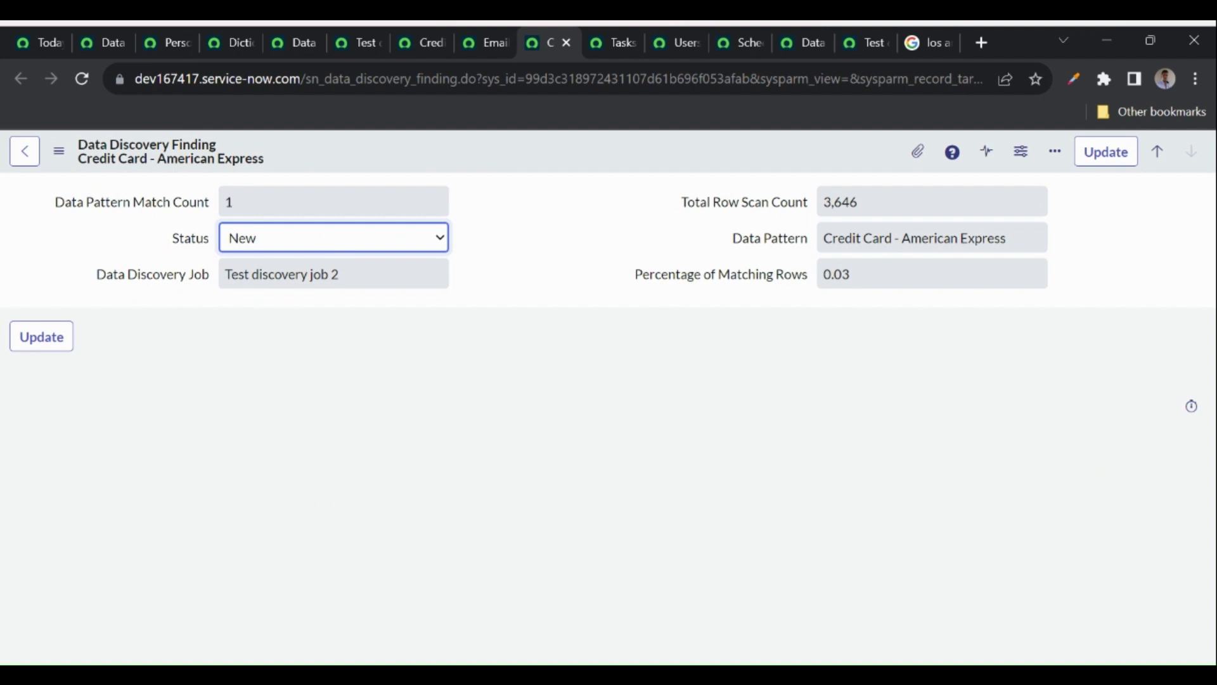
left_click(329, 247)
right_click(433, 147)
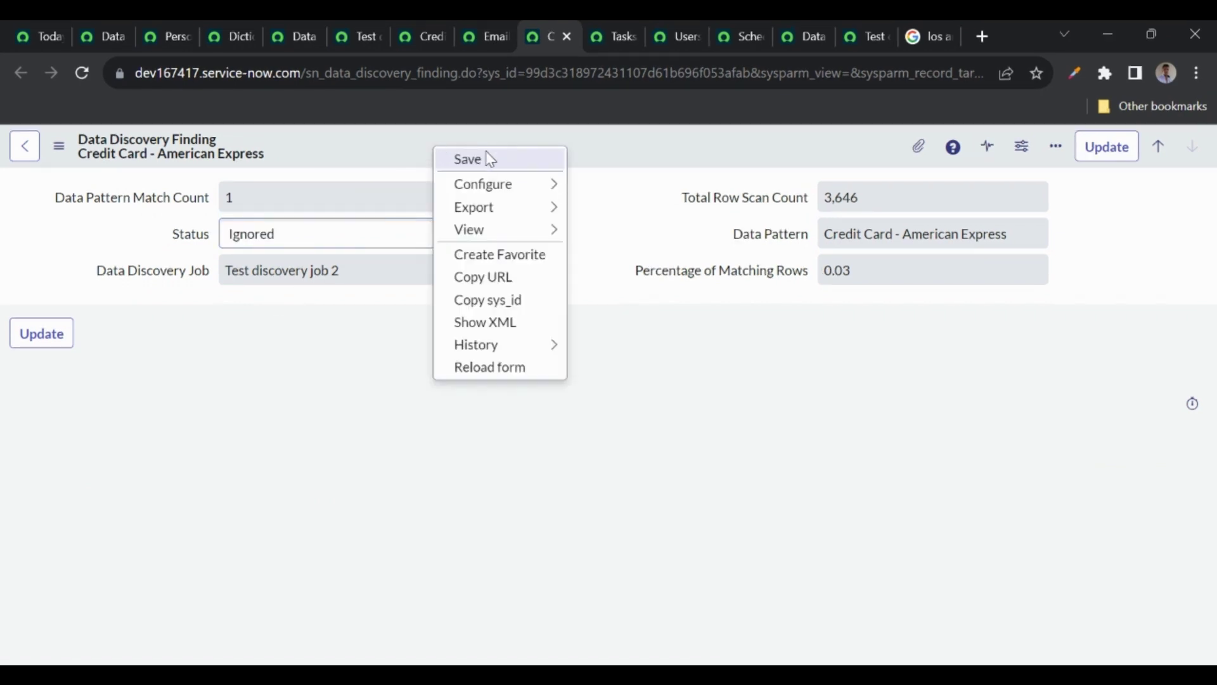
left_click(491, 160)
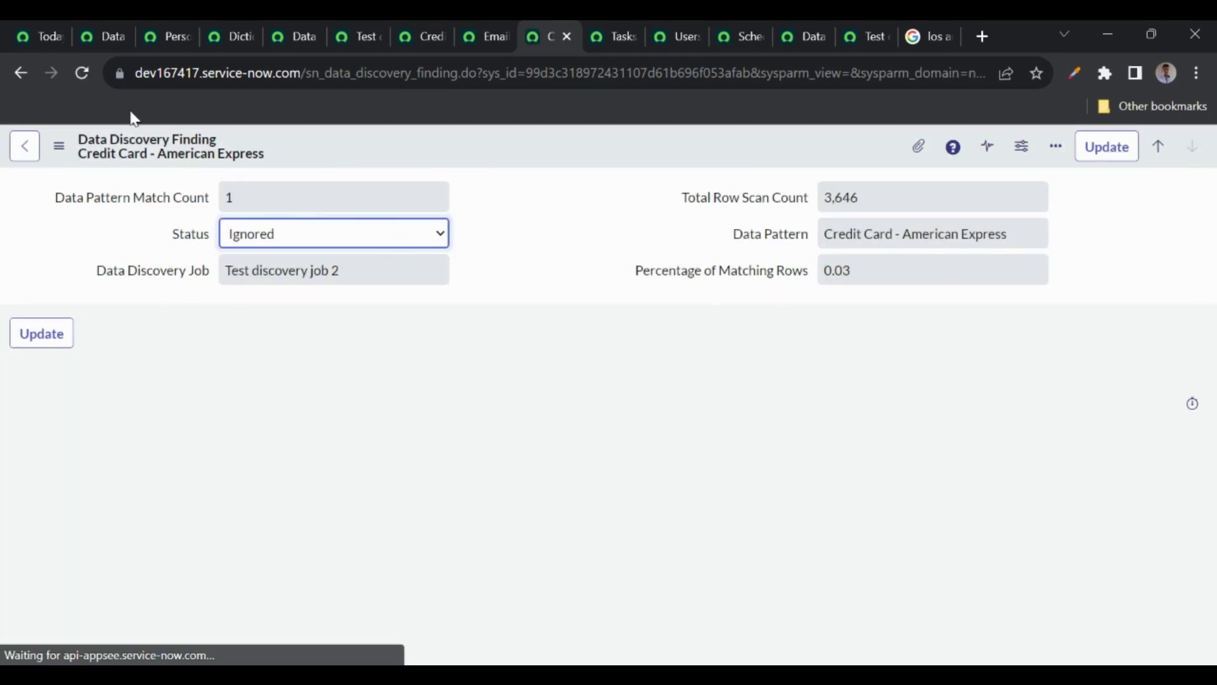
Step: Reopen the Data Discovery dashboard and examine the Classified and Ignored segments of the Data Discovery Findings by Status chart
left_click(98, 36)
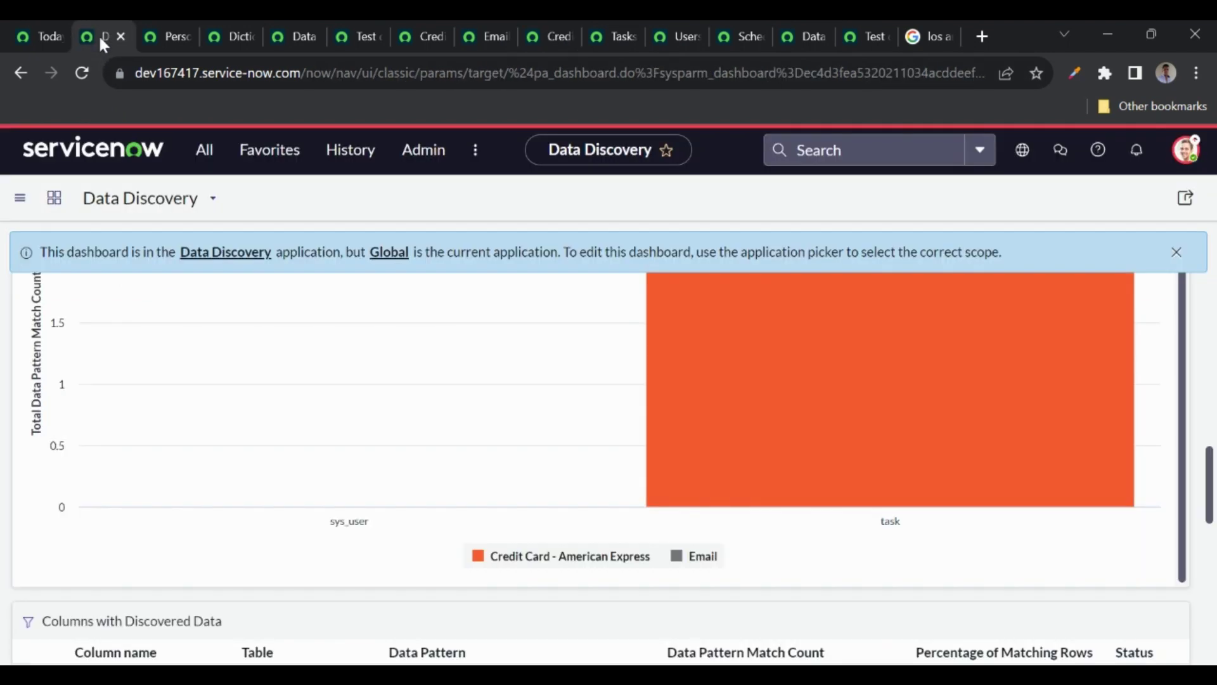
left_click(204, 167)
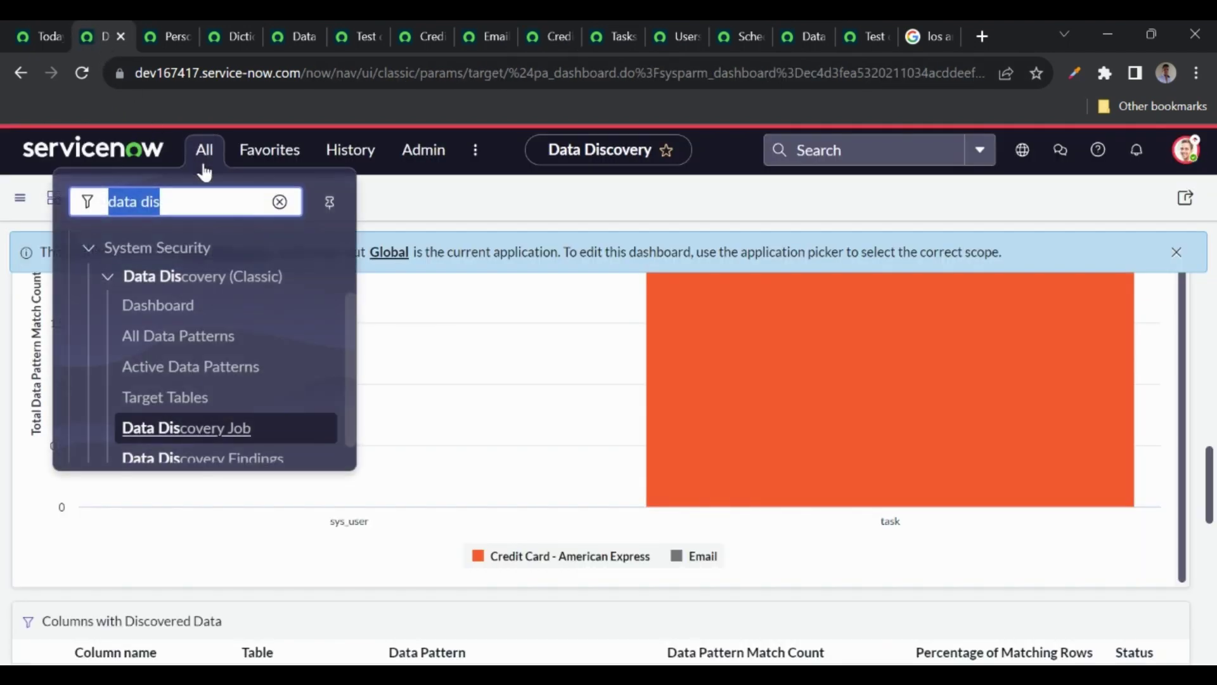
left_click(163, 307)
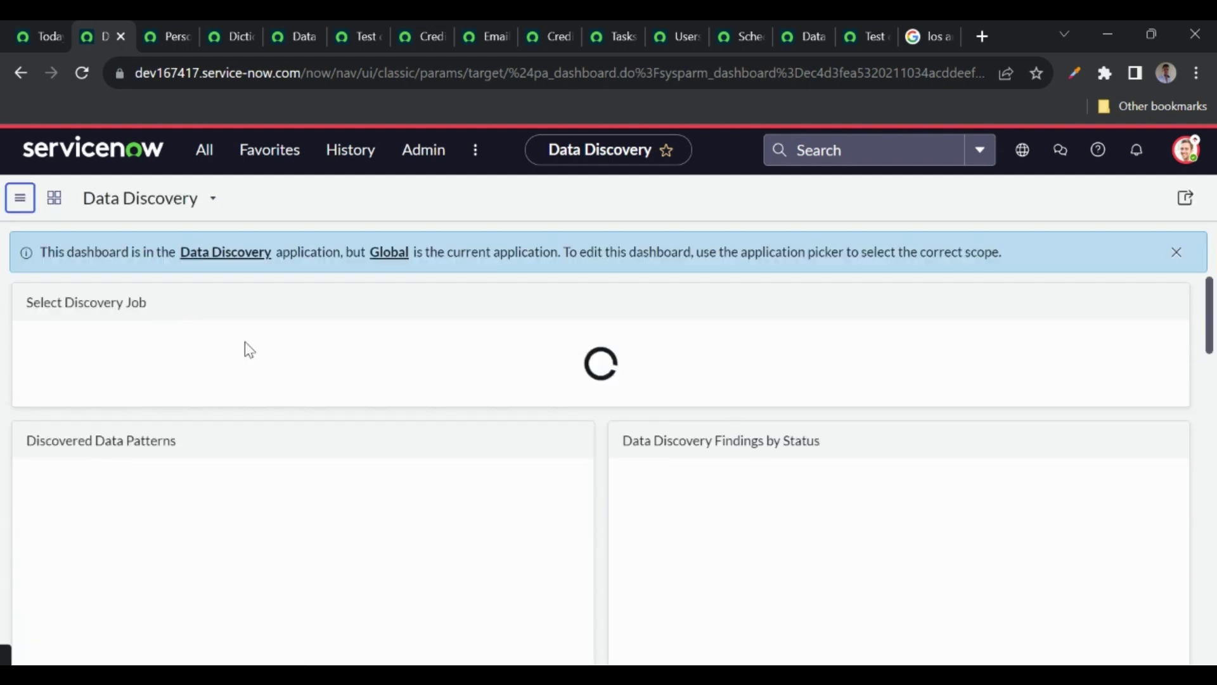
scroll(378, 399, "down", 2)
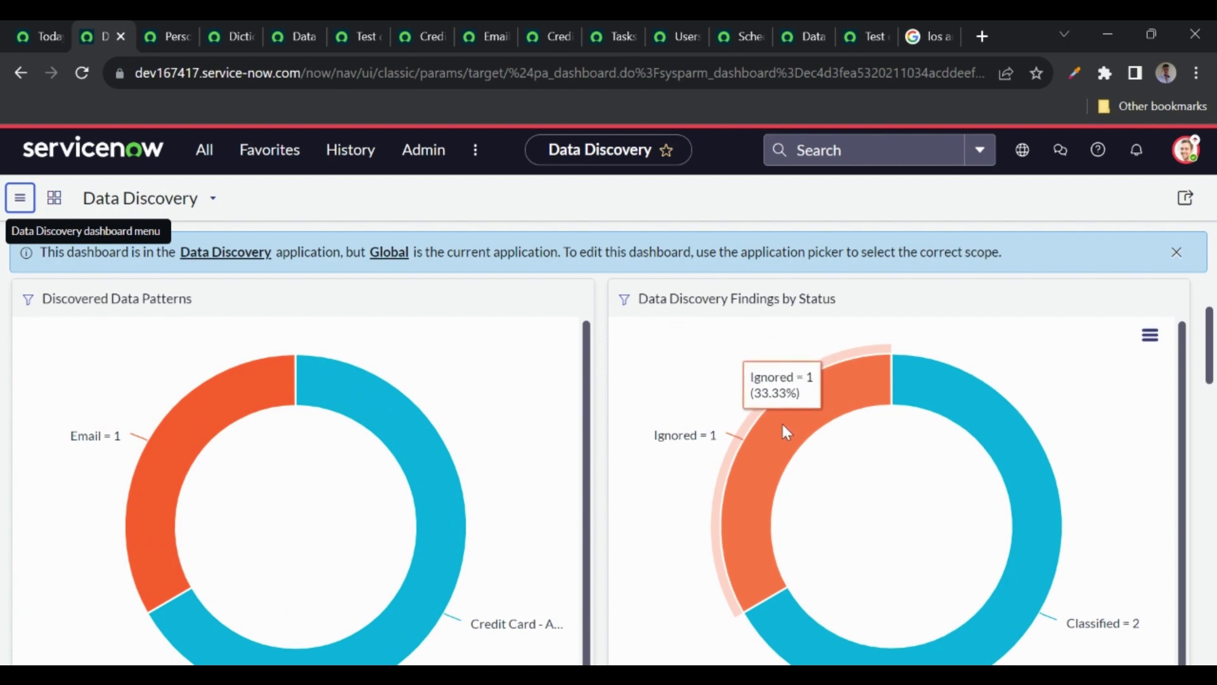
mouse_move(994, 443)
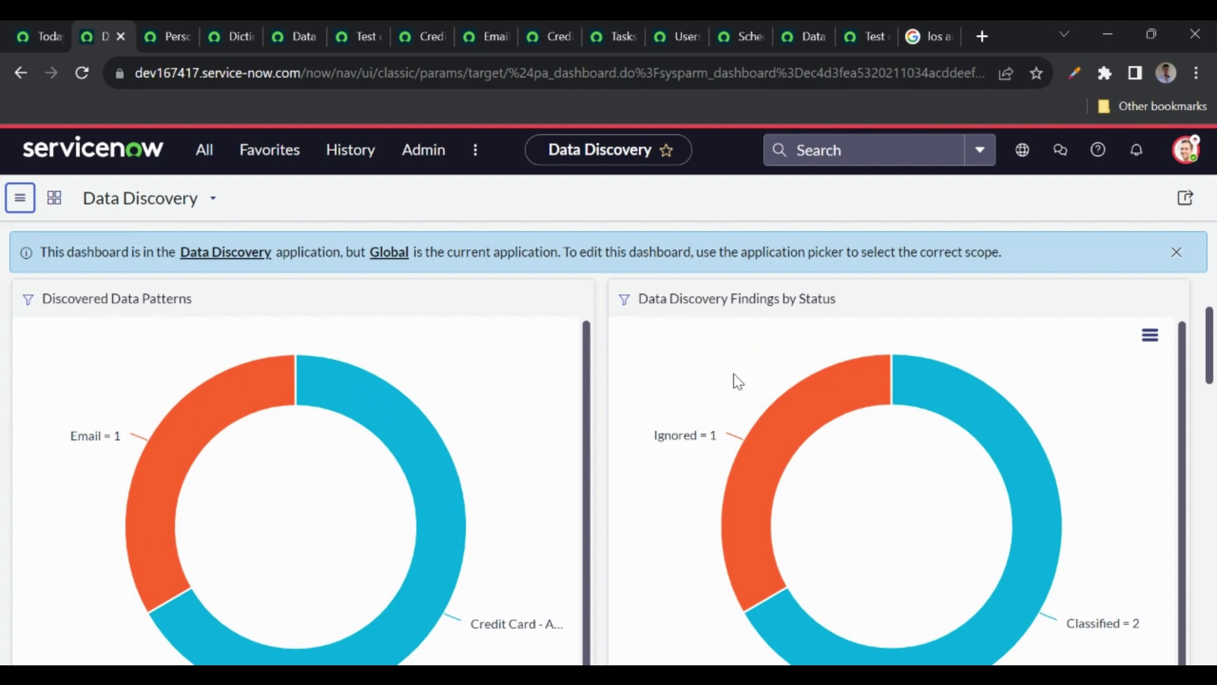
mouse_move(763, 437)
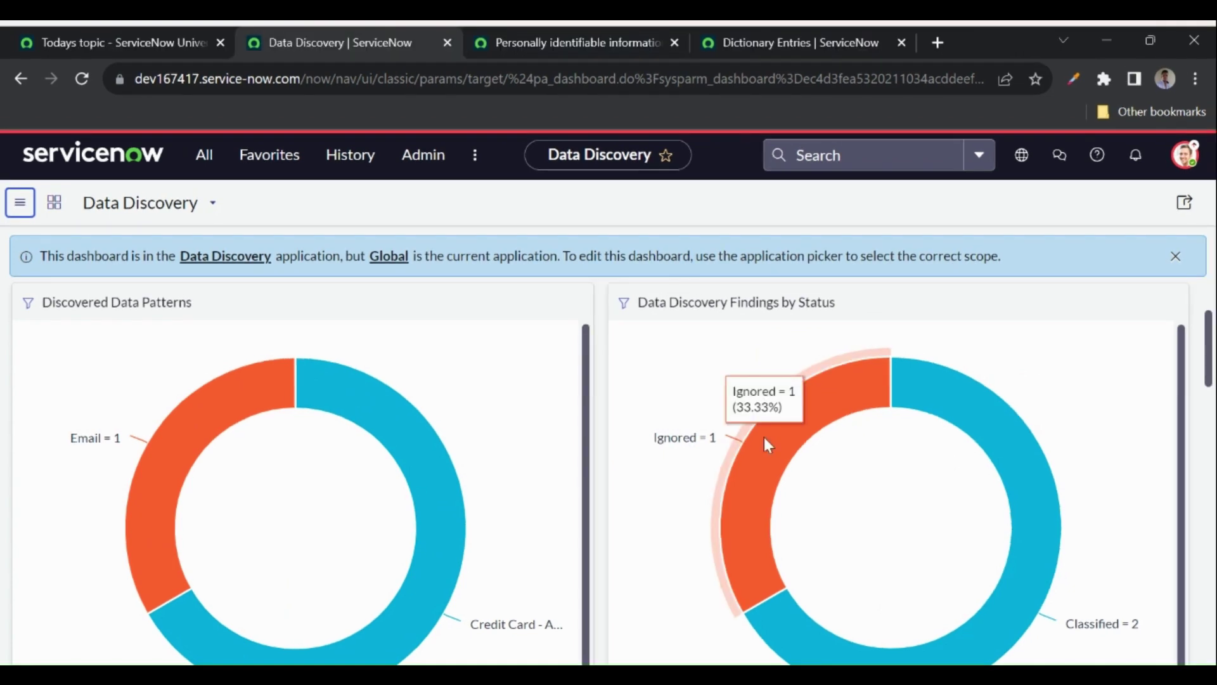